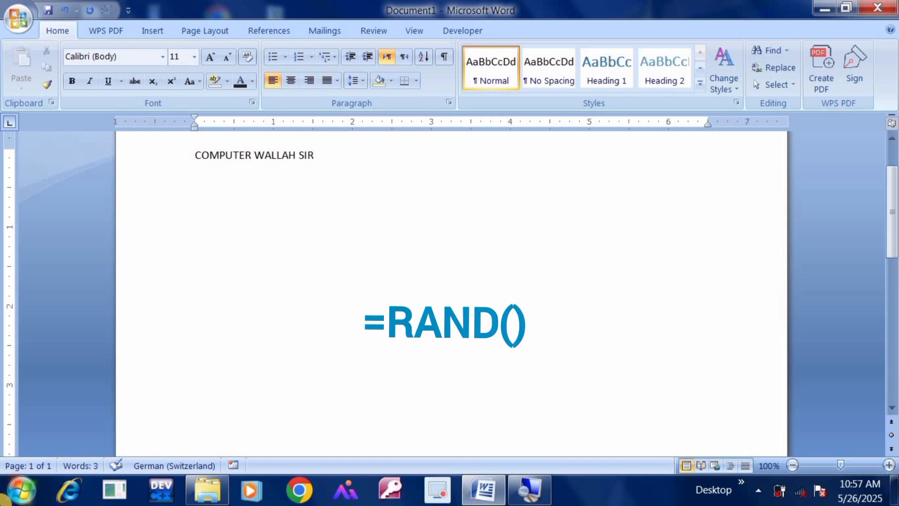
# Step: Generate sample paragraphs below the title line with =RAND() and enlarge all the document's text to 16 pt
pyautogui.write('=RAND()')
pyautogui.press('Return')
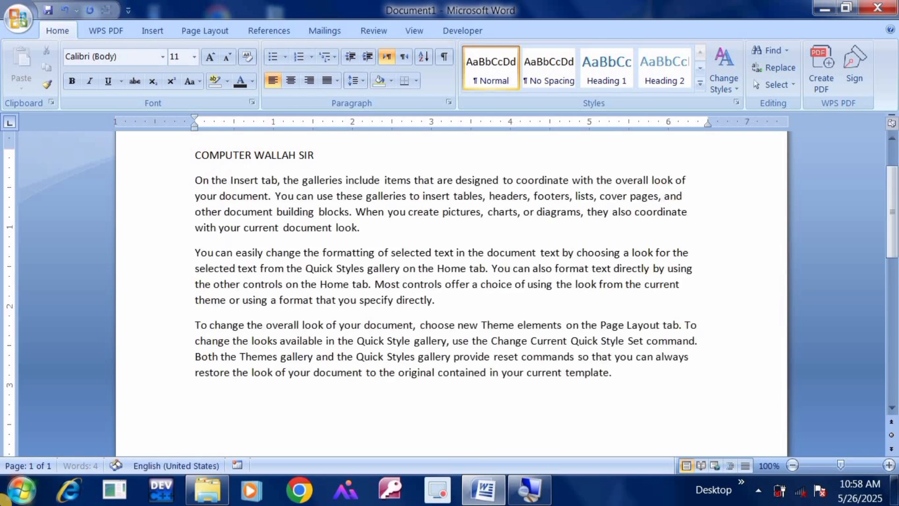
pyautogui.hotkey('ctrl', 'a')
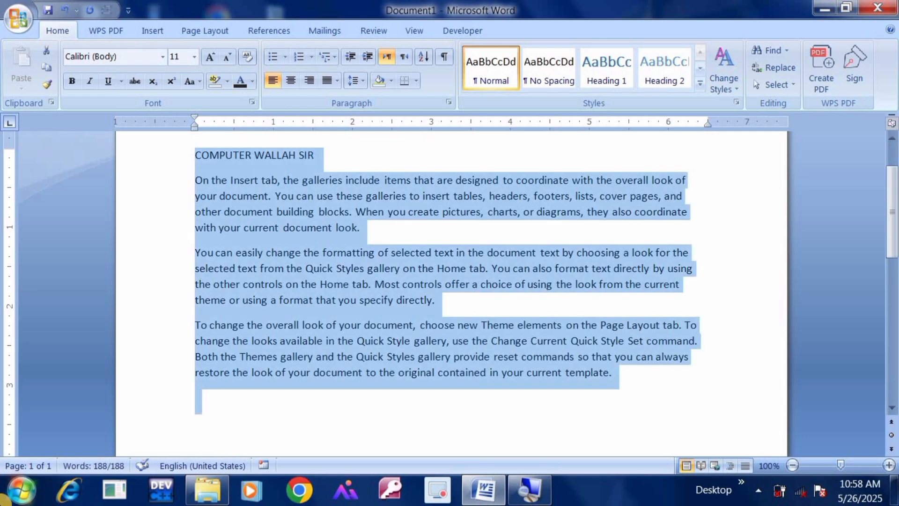
pyautogui.hotkey('ctrl', 'shift', '.')
pyautogui.hotkey('ctrl', 'shift', '.')
pyautogui.hotkey('ctrl', 'shift', '.')
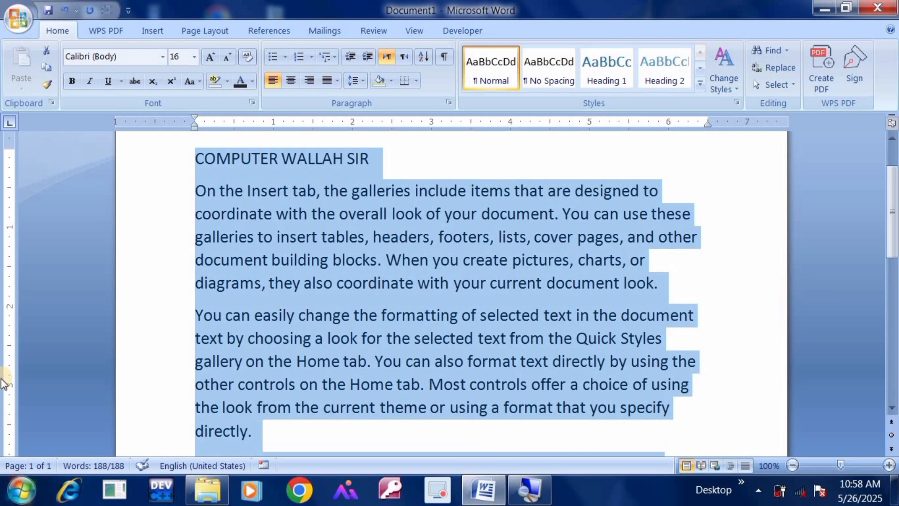
# Step: Cut the title line above the first paragraph and paste it on a new line between the second and third paragraphs
pyautogui.click(363, 157)
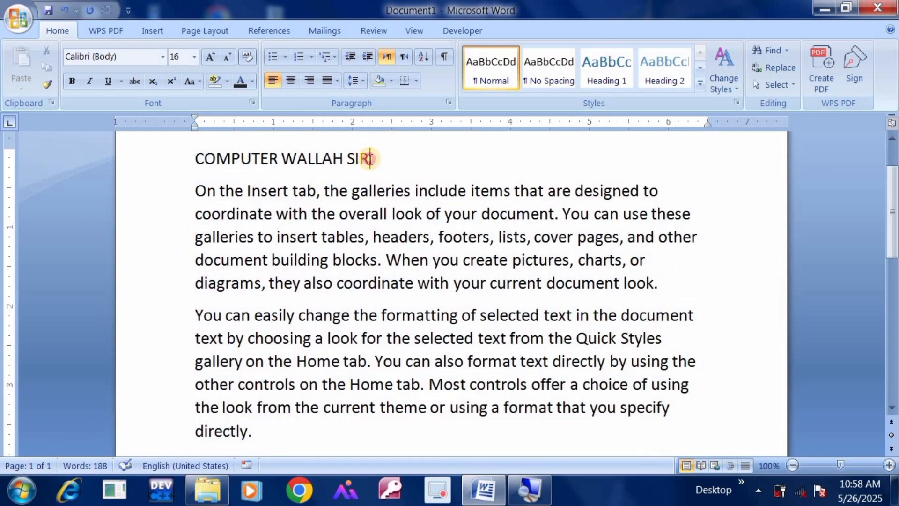
pyautogui.doubleClick(370, 157)
pyautogui.hotkey('shift', 'Home')
pyautogui.hotkey('shift', 'End')
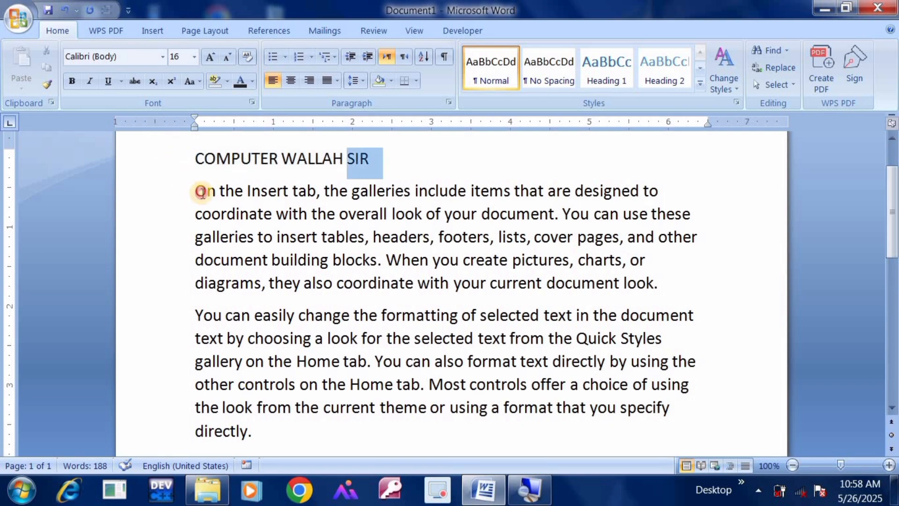
pyautogui.moveTo(201, 192); pyautogui.dragTo(249, 173)
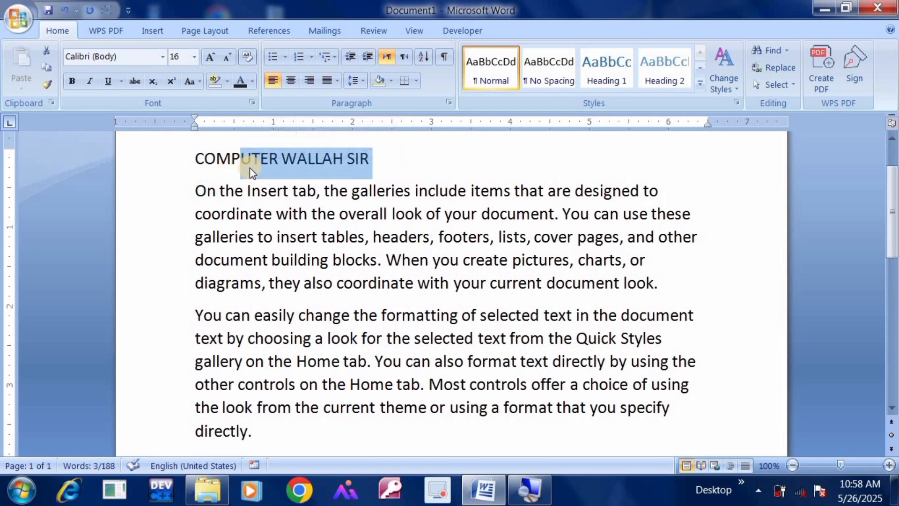
pyautogui.click(179, 153)
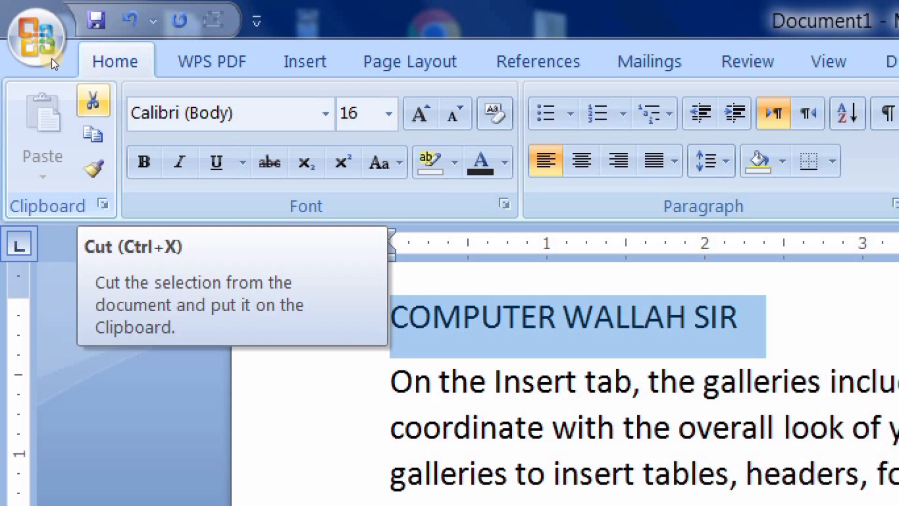
pyautogui.hotkey('ctrl', 'x')
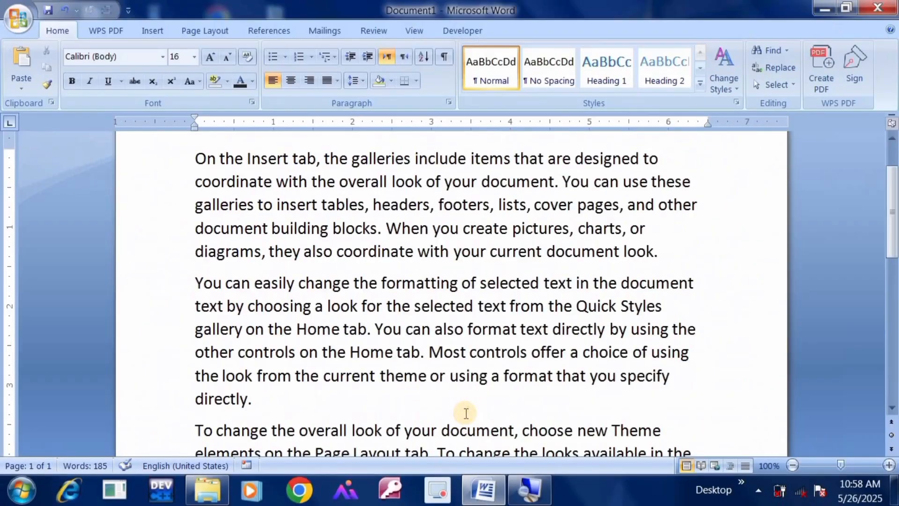
pyautogui.press('Return')
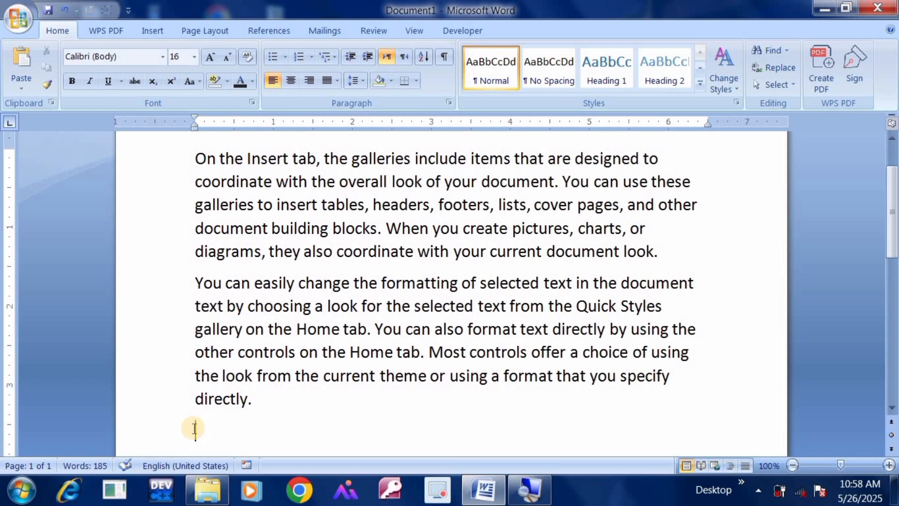
pyautogui.click(17, 57)
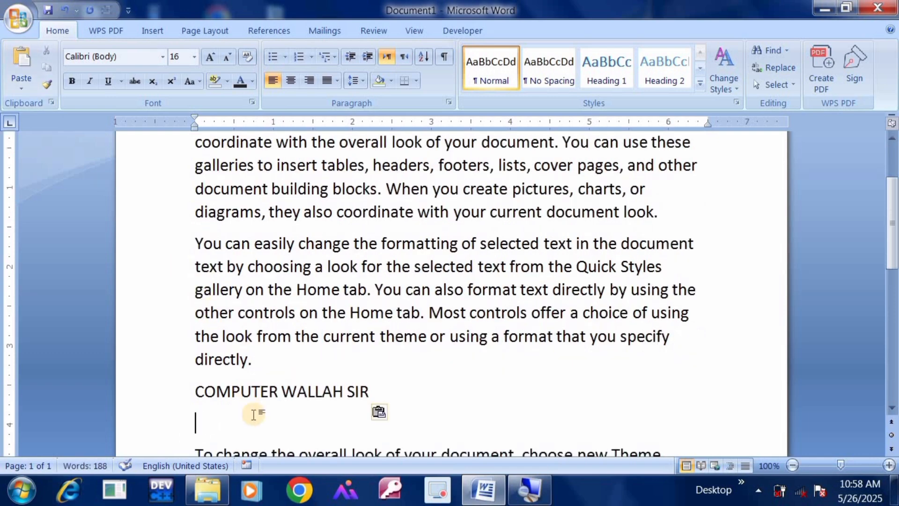
# Step: Copy the moved title line and paste it repeatedly on the lines below it, continuing onto the second page
pyautogui.tripleClick(259, 391)
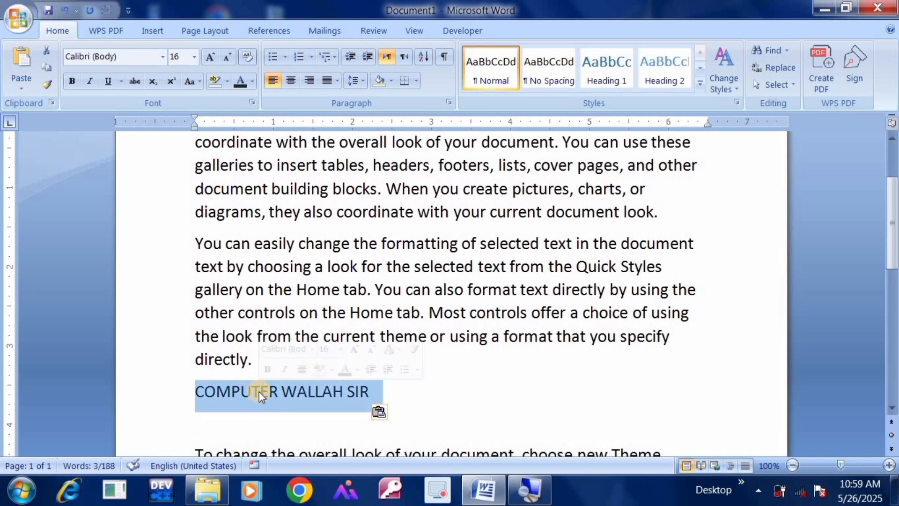
pyautogui.click(47, 69)
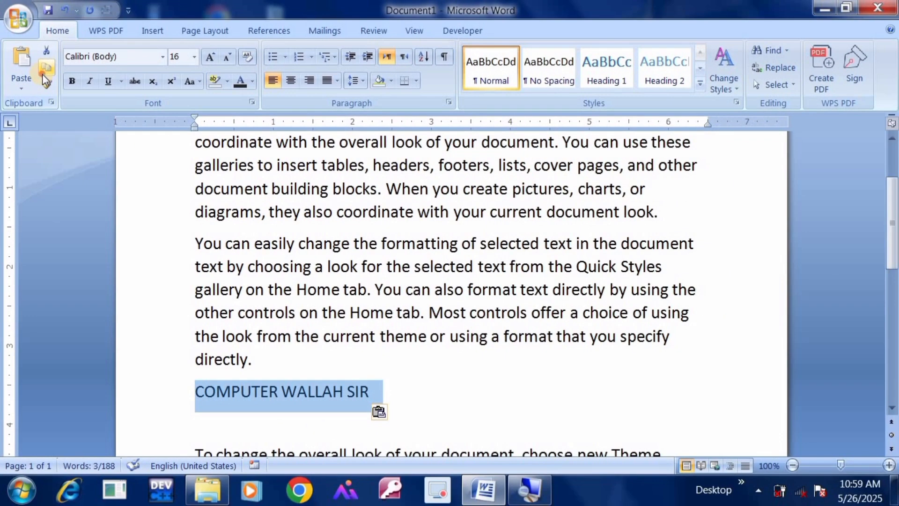
pyautogui.click(42, 74)
pyautogui.click(372, 391)
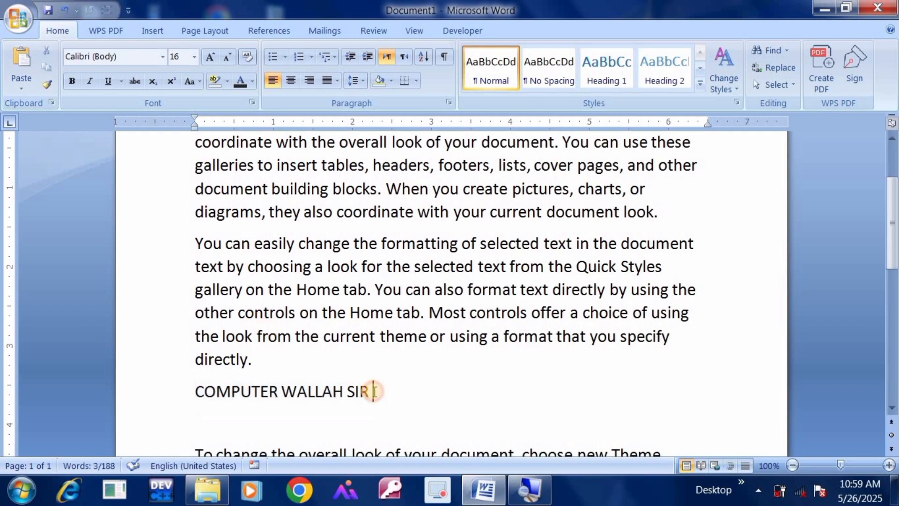
pyautogui.press('Return')
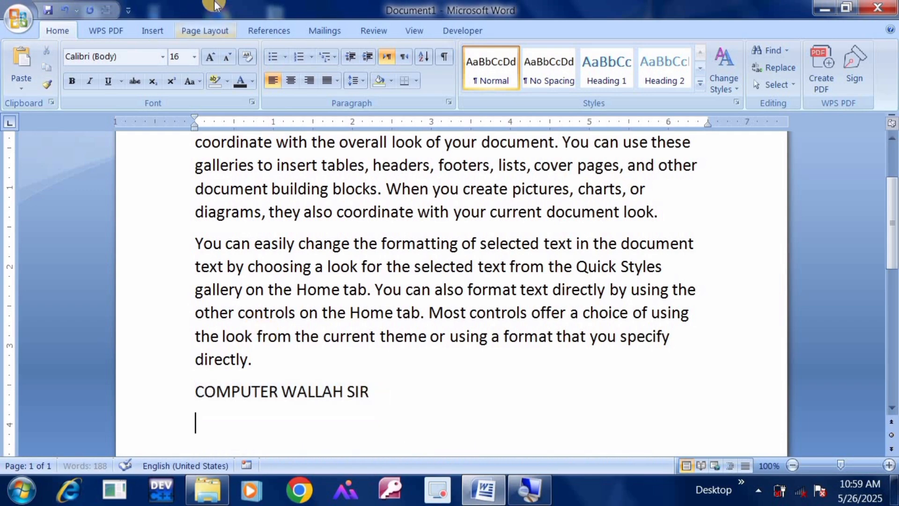
pyautogui.click(21, 62)
pyautogui.click(21, 62)
pyautogui.click(21, 62)
pyautogui.click(21, 63)
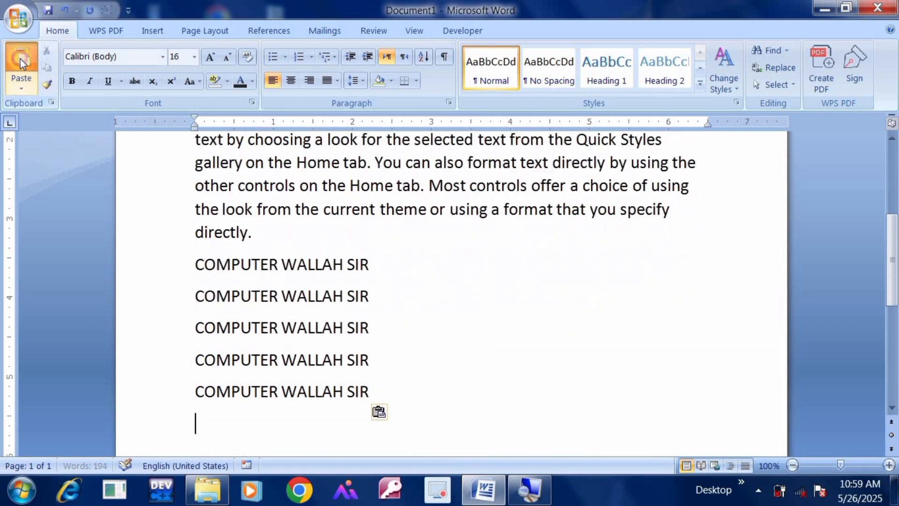
pyautogui.click(21, 62)
pyautogui.click(21, 62)
pyautogui.click(21, 62)
pyautogui.click(21, 63)
pyautogui.click(21, 62)
pyautogui.click(21, 62)
pyautogui.click(21, 62)
pyautogui.click(22, 62)
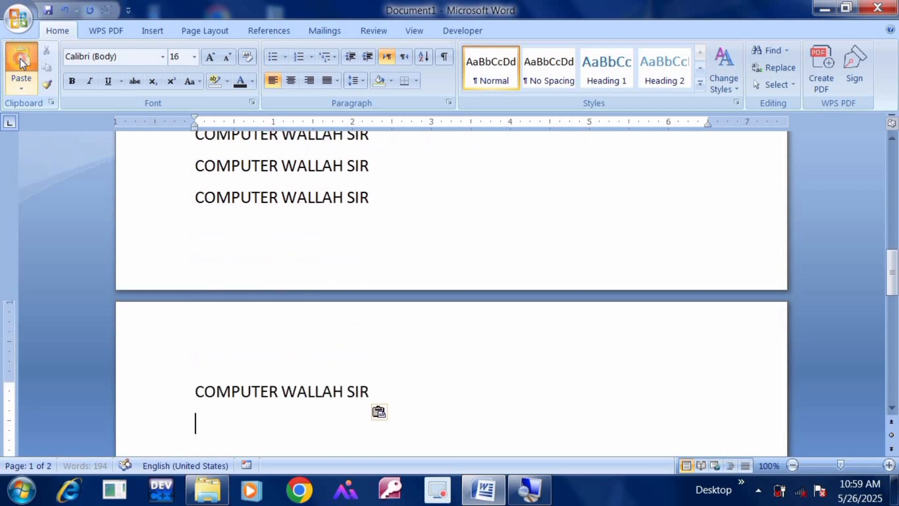
pyautogui.click(21, 63)
pyautogui.click(21, 62)
pyautogui.click(21, 63)
pyautogui.click(21, 62)
pyautogui.click(21, 63)
pyautogui.click(21, 62)
pyautogui.click(21, 62)
pyautogui.click(21, 62)
pyautogui.click(21, 63)
pyautogui.click(21, 62)
pyautogui.click(21, 62)
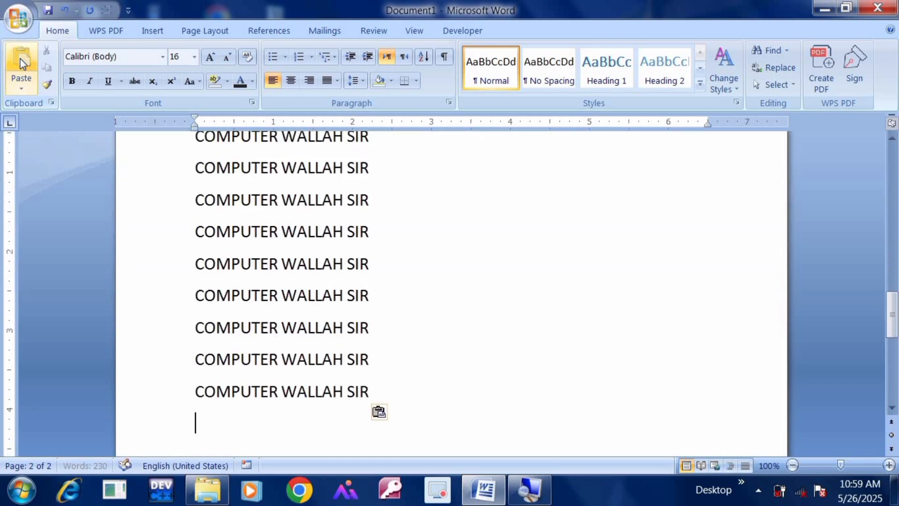
pyautogui.click(21, 62)
pyautogui.click(21, 62)
pyautogui.click(22, 62)
# Step: Undo the repeated pastes and the cut until the title line is back above the first paragraph
pyautogui.hotkey('ctrl', 'z')
pyautogui.hotkey('ctrl', 'z')
pyautogui.hotkey('ctrl', 'z')
pyautogui.hotkey('ctrl', 'z')
pyautogui.hotkey('ctrl', 'z')
pyautogui.hotkey('ctrl', 'z')
pyautogui.hotkey('ctrl', 'z')
pyautogui.hotkey('ctrl', 'z')
pyautogui.hotkey('ctrl', 'z')
pyautogui.hotkey('ctrl', 'z')
pyautogui.hotkey('ctrl', 'z')
pyautogui.hotkey('ctrl', 'z')
pyautogui.hotkey('ctrl', 'z')
pyautogui.hotkey('ctrl', 'z')
pyautogui.hotkey('ctrl', 'z')
pyautogui.hotkey('ctrl', 'z')
pyautogui.hotkey('ctrl', 'z')
pyautogui.hotkey('ctrl', 'z')
pyautogui.hotkey('ctrl', 'z')
pyautogui.hotkey('ctrl', 'z')
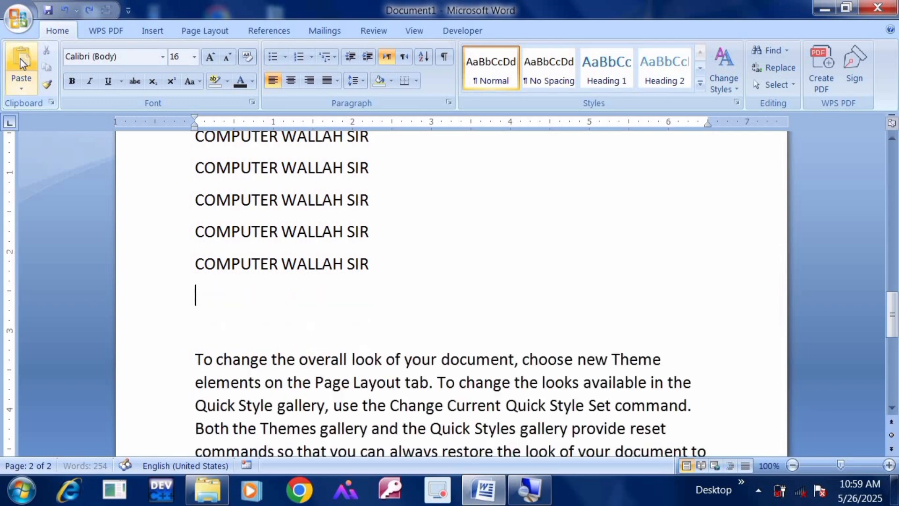
pyautogui.hotkey('ctrl', 'z')
pyautogui.hotkey('ctrl', 'z')
pyautogui.hotkey('ctrl', 'z')
pyautogui.hotkey('ctrl', 'z')
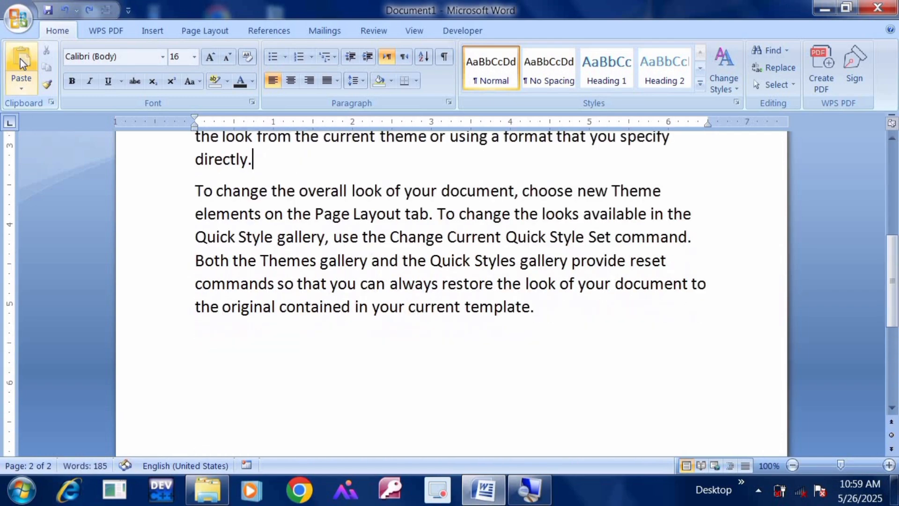
pyautogui.hotkey('ctrl', 'z')
pyautogui.hotkey('ctrl', 'z')
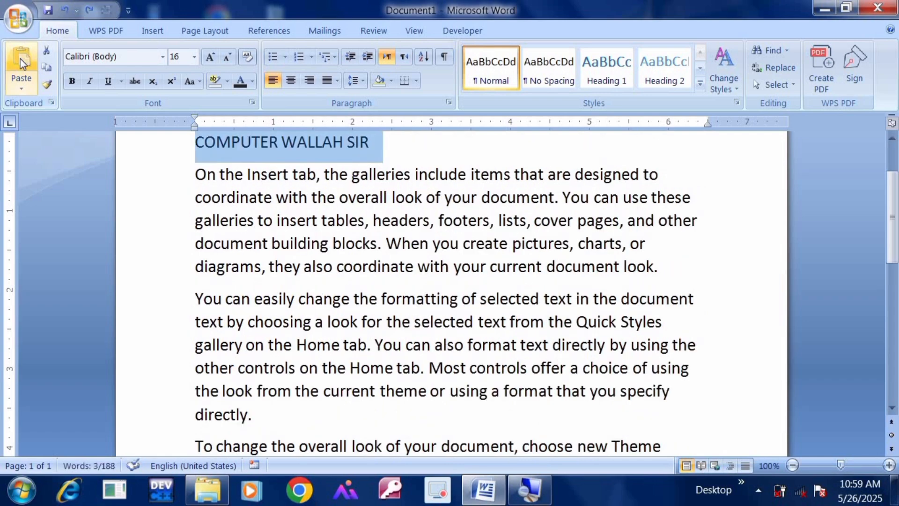
# Step: Enlarge the title line above the first paragraph to 36 pt
pyautogui.press('Delete')
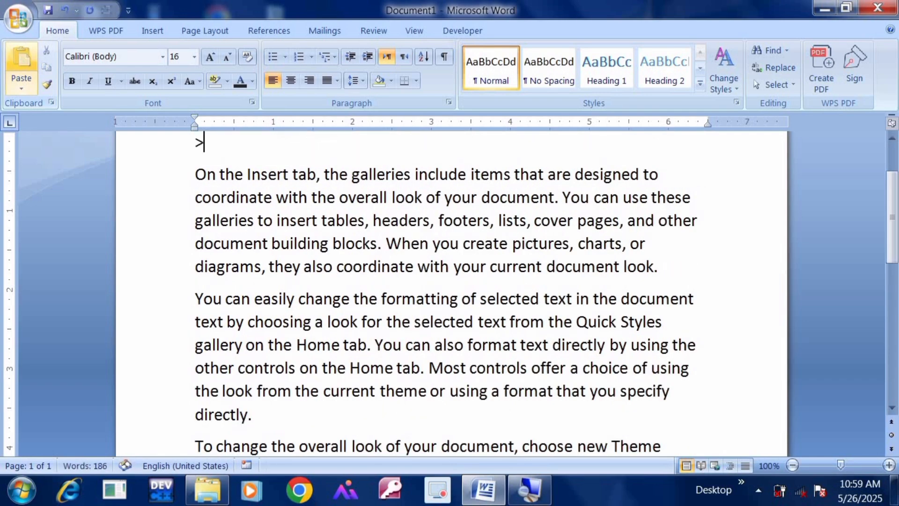
pyautogui.hotkey('ctrl', 'z')
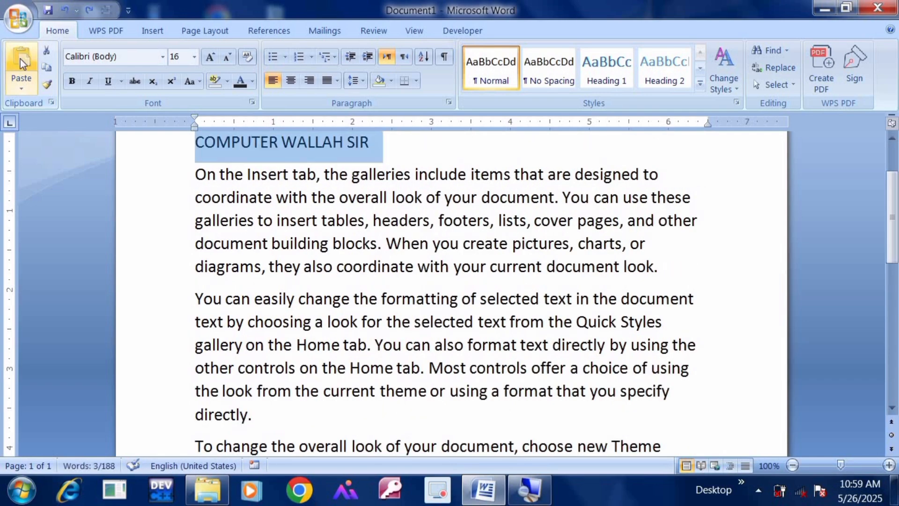
pyautogui.hotkey('ctrl', 'shift', '.')
pyautogui.hotkey('ctrl', 'shift', '.')
pyautogui.hotkey('ctrl', 'shift', '.')
pyautogui.hotkey('ctrl', 'shift', '.')
pyautogui.hotkey('ctrl', 'shift', '.')
pyautogui.hotkey('ctrl', 'shift', '.')
pyautogui.hotkey('ctrl', 'shift', '.')
pyautogui.hotkey('ctrl', 'shift', '.')
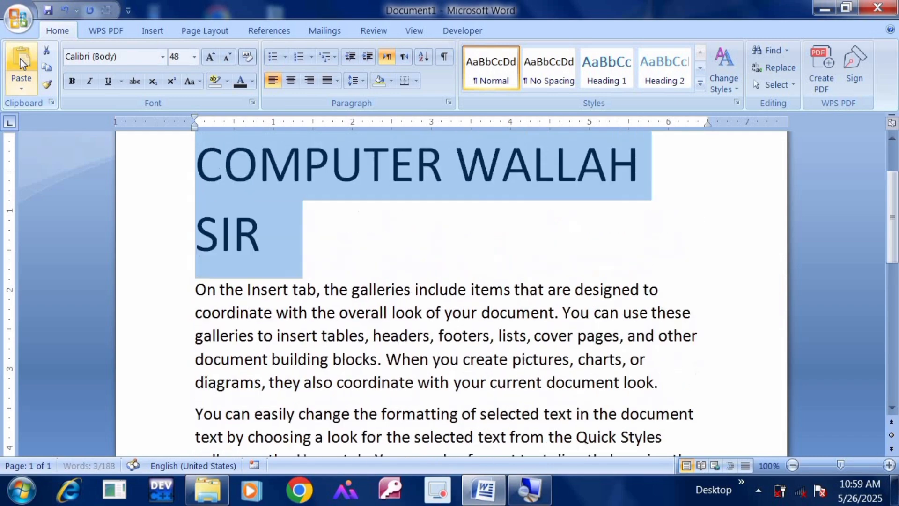
pyautogui.hotkey('ctrl', 'shift', '.')
pyautogui.hotkey('ctrl', 'shift', ',')
pyautogui.hotkey('ctrl', 'shift', ',')
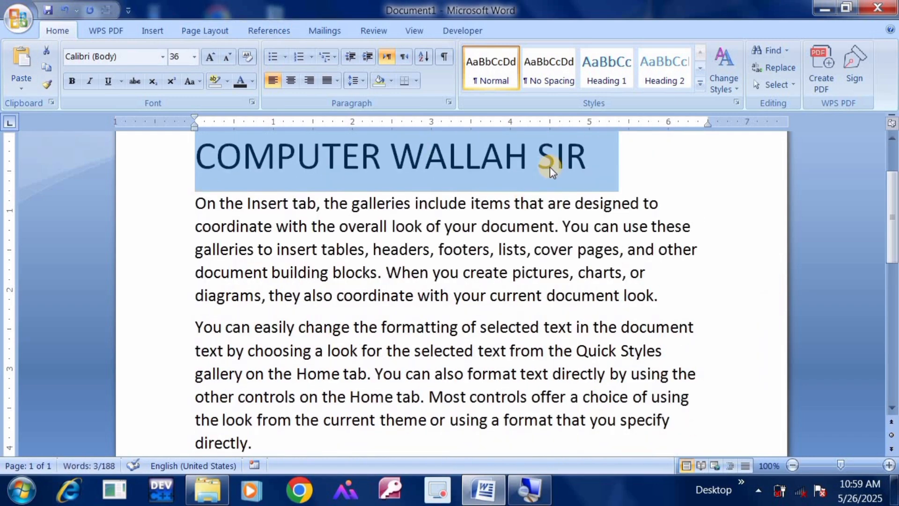
# Step: Add a line below the title, try the text BWP COMPUTER EDUCATION on it, and clear the line's formatting
pyautogui.click(594, 165)
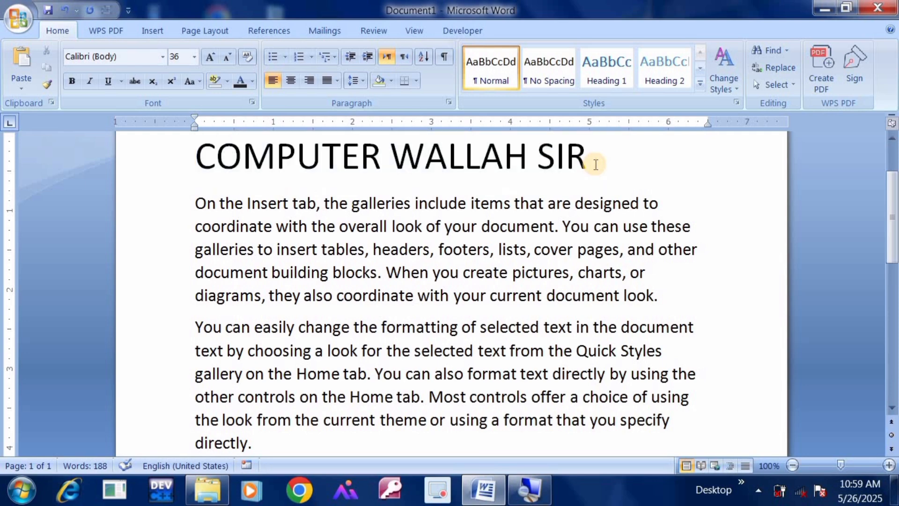
pyautogui.press('Return')
pyautogui.write('B')
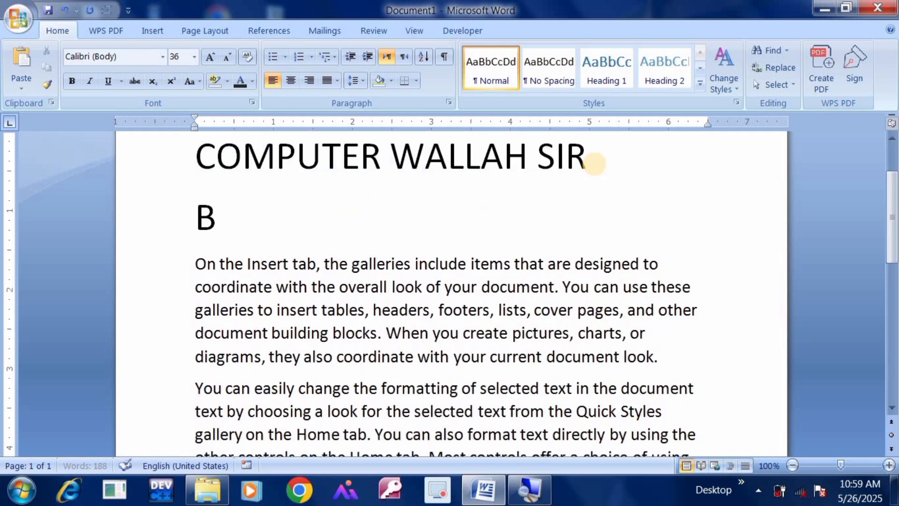
pyautogui.write('WP COMPUTER EDUCATION')
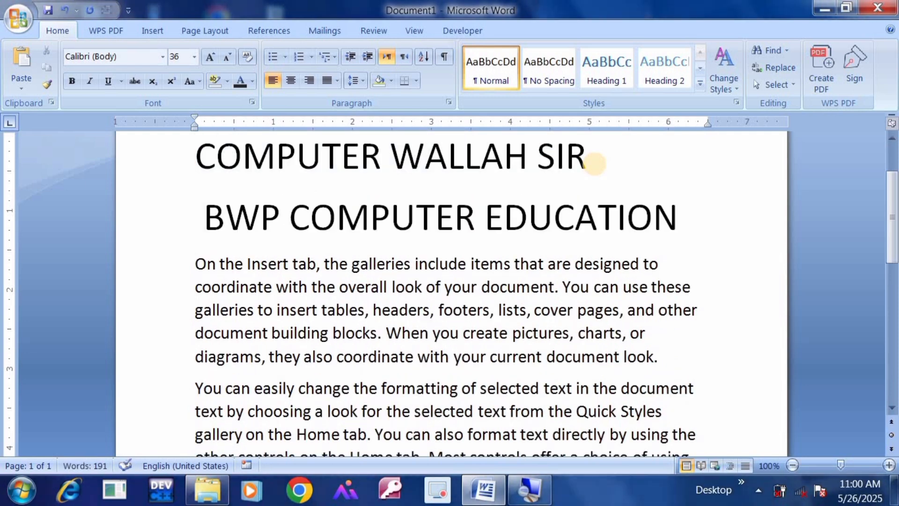
pyautogui.click(253, 57)
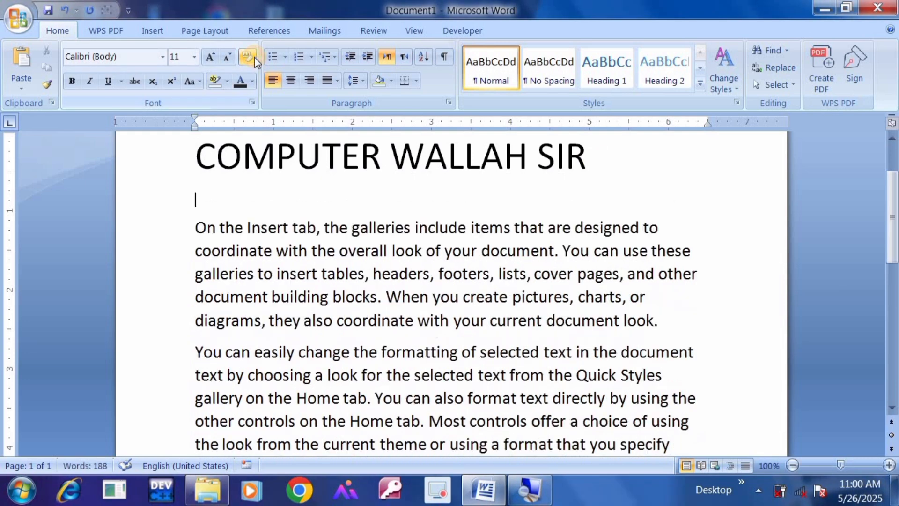
pyautogui.write('BWP')
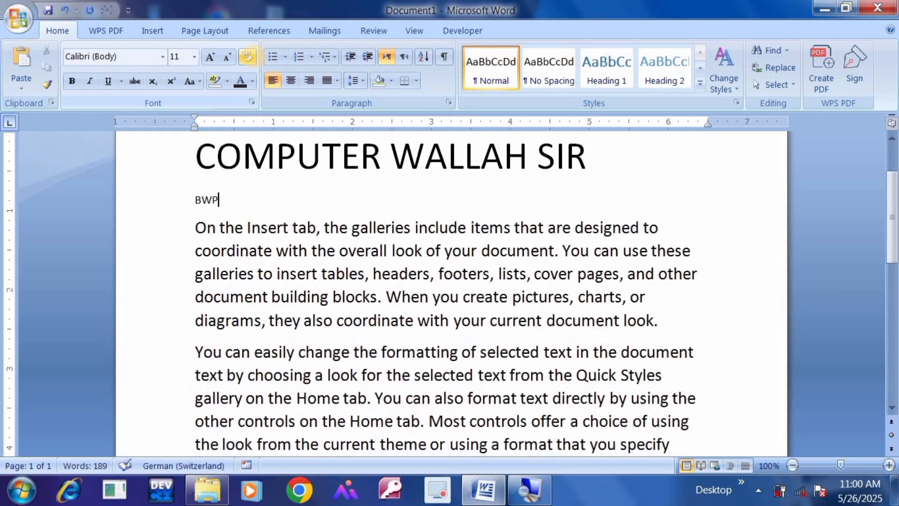
pyautogui.press('Return')
pyautogui.press('BackSpace')
pyautogui.press('BackSpace')
pyautogui.write('P')
pyautogui.press('Return')
pyautogui.press('BackSpace')
pyautogui.press('BackSpace')
pyautogui.press('BackSpace')
pyautogui.press('BackSpace')
pyautogui.write('lcd')
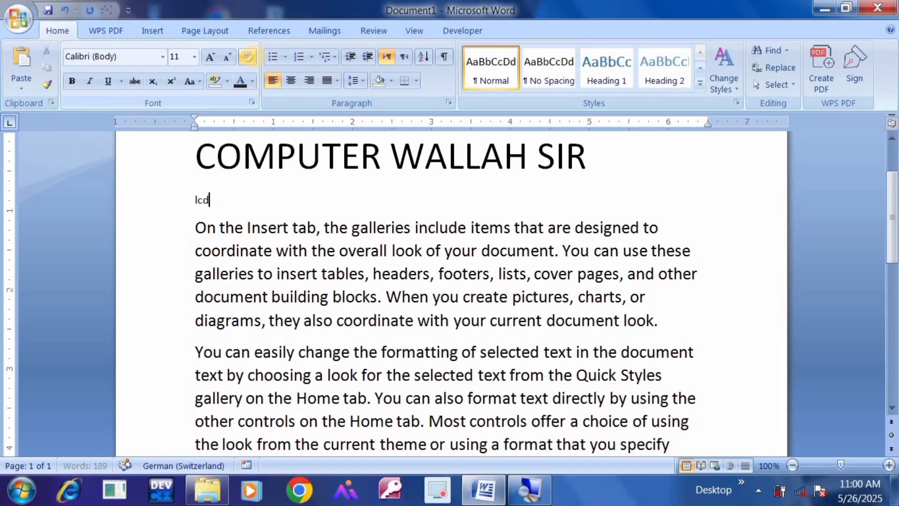
pyautogui.press('BackSpace')
pyautogui.press('BackSpace')
pyautogui.press('BackSpace')
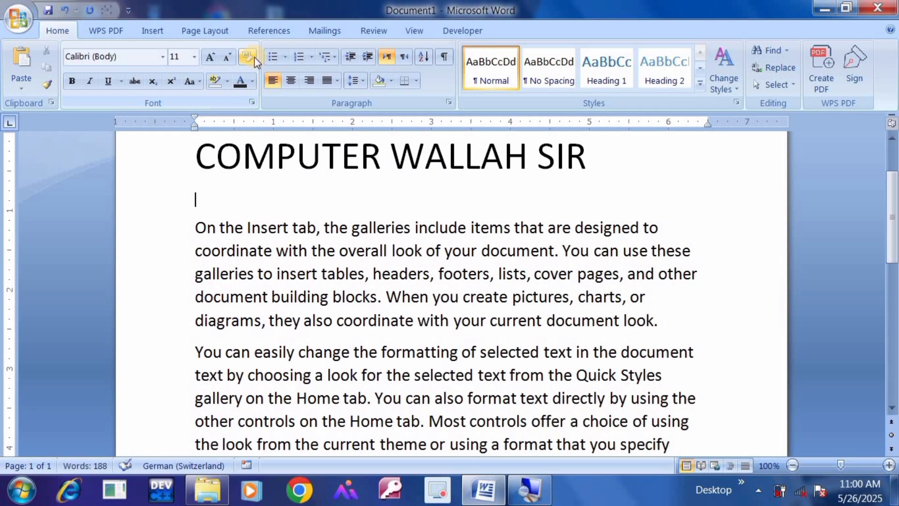
# Step: Enter "Bwp" on the cleared line below the title and add an empty line after it
pyautogui.write('Bwp')
pyautogui.press('Return')
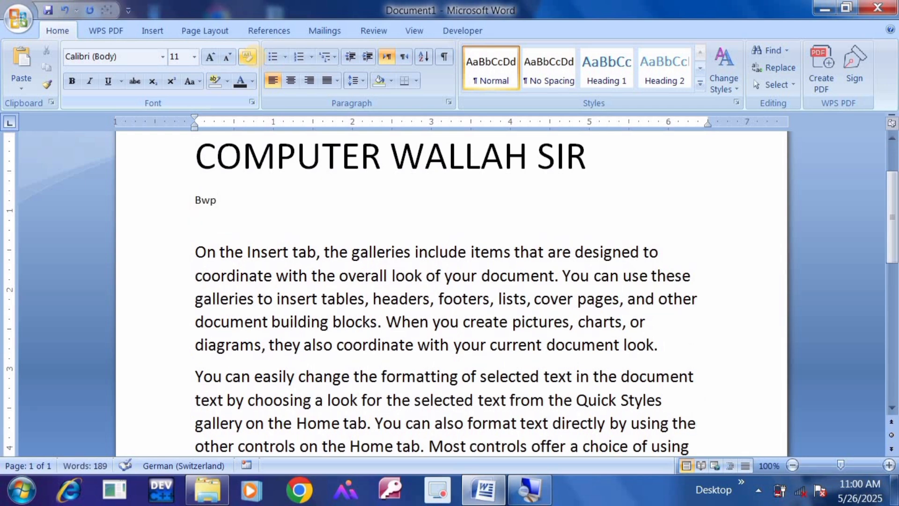
pyautogui.press('Up')
pyautogui.hotkey('shift', 'Right')
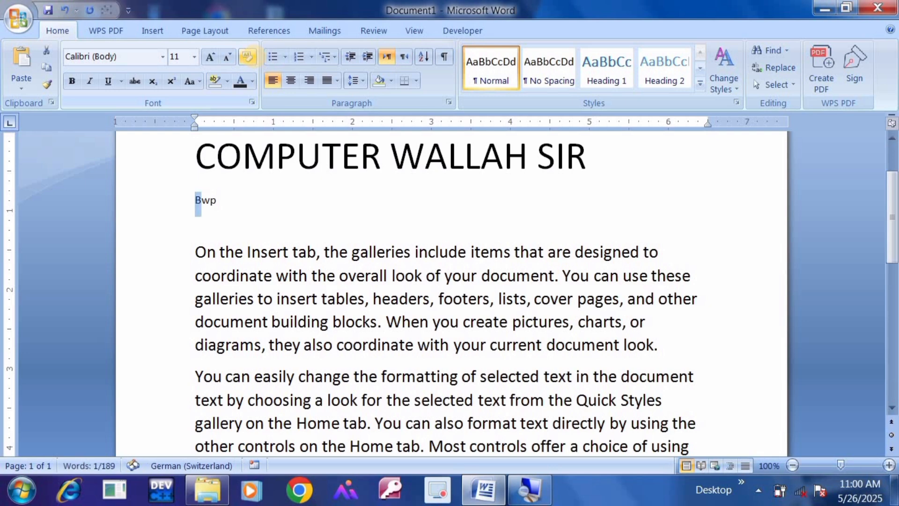
pyautogui.hotkey('shift', 'Down')
pyautogui.hotkey('shift', 'Down')
pyautogui.hotkey('shift', 'Up')
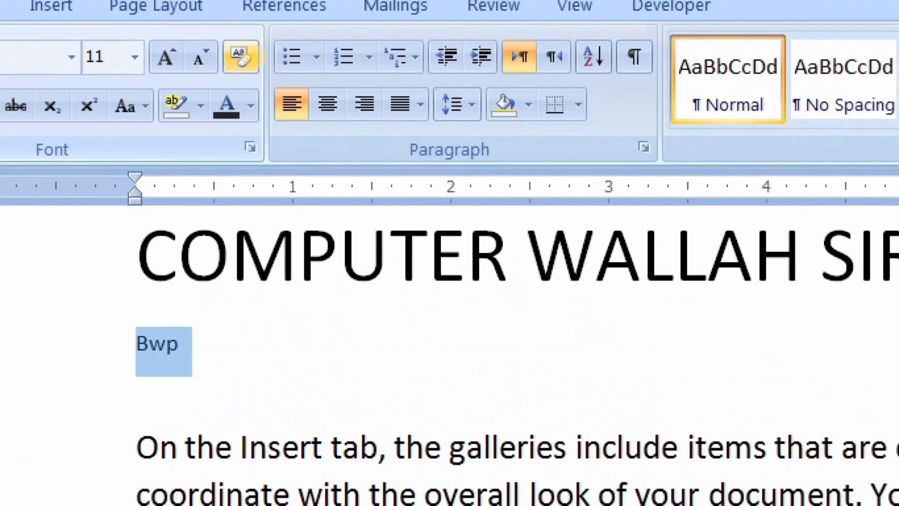
pyautogui.click(319, 160)
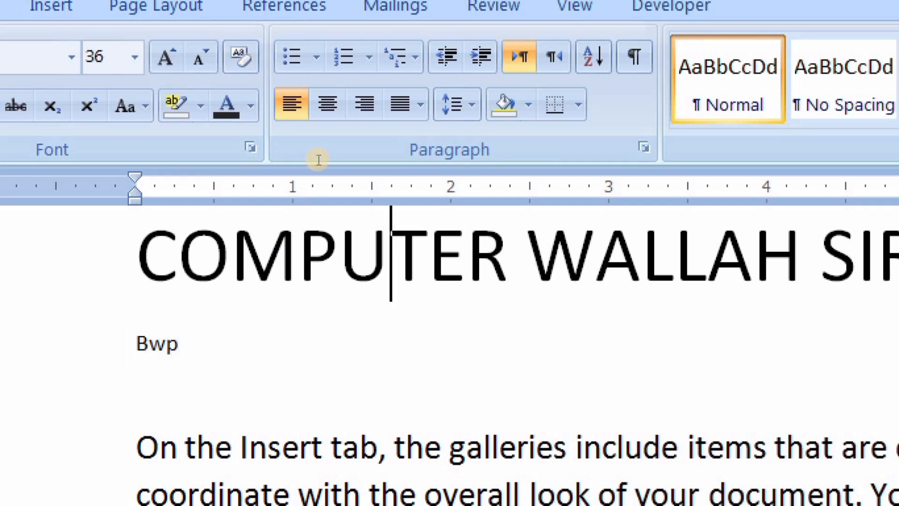
# Step: Copy the title's formatting from the word COMPUTER onto the Bwp line with Format Painter
pyautogui.press('Down')
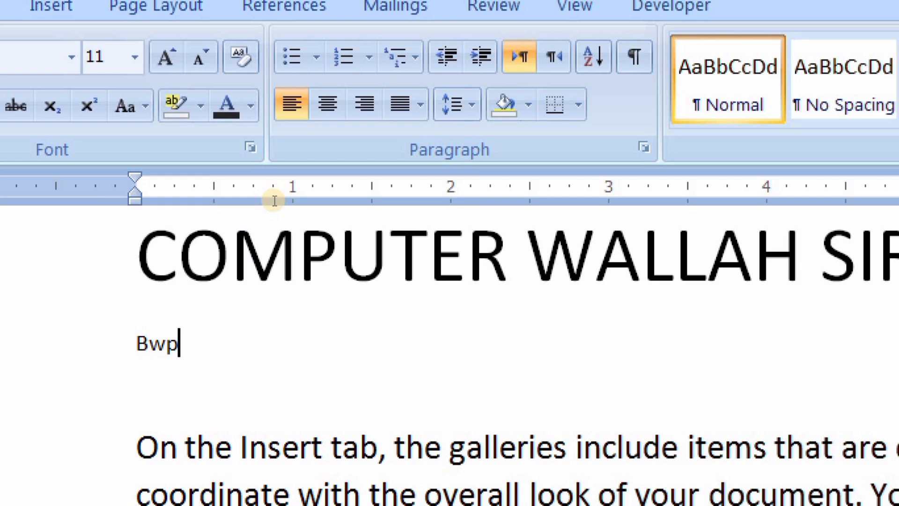
pyautogui.doubleClick(249, 152)
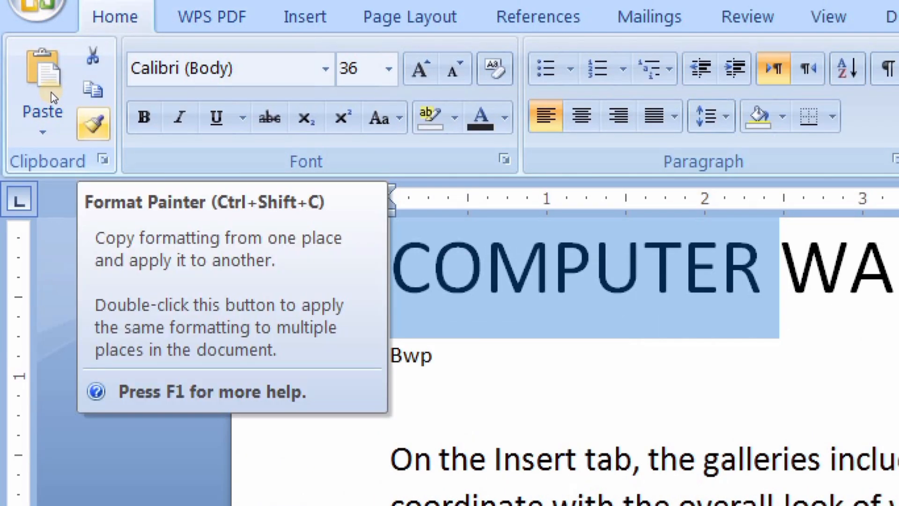
pyautogui.click(93, 124)
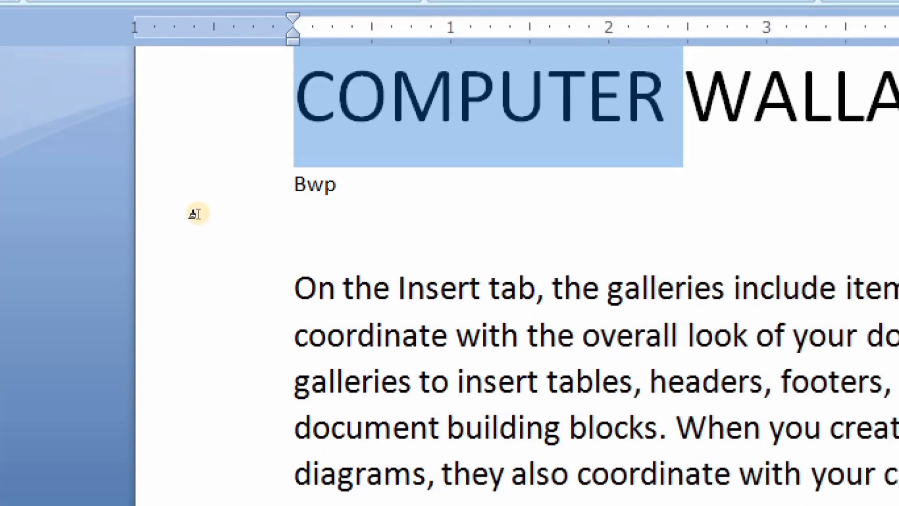
pyautogui.click(226, 209)
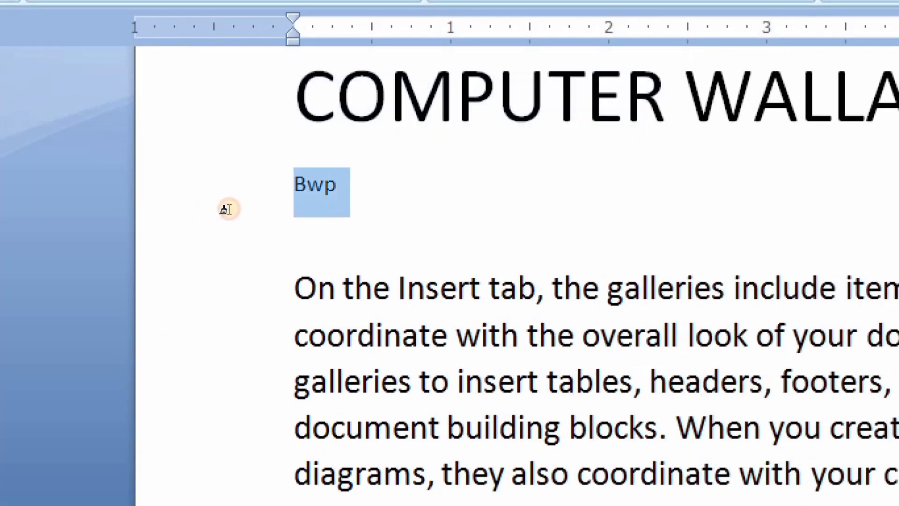
pyautogui.click(212, 209)
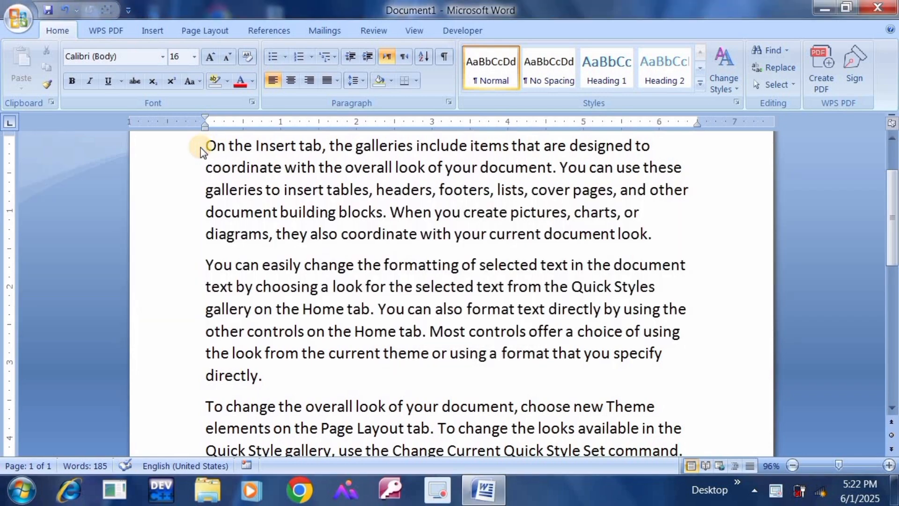
# Step: Enter the abbreviation CWS on a new line above the first paragraph, expand it to COMPUTER WALLAH SIR and add an empty line
pyautogui.press('Return')
pyautogui.write('C')
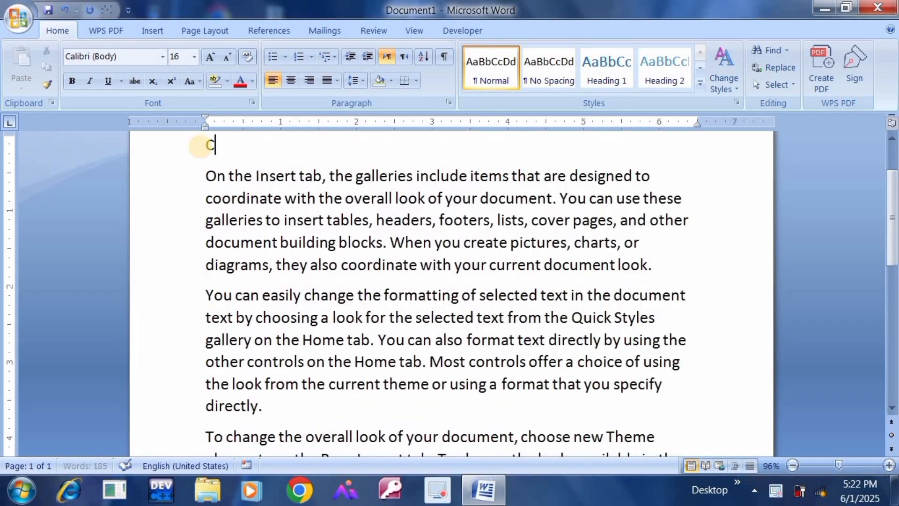
pyautogui.write('WS')
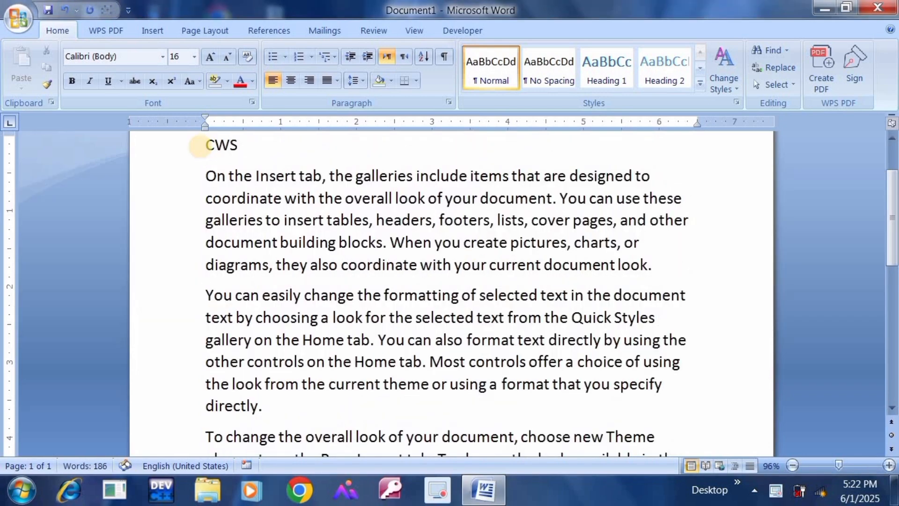
pyautogui.press('Return')
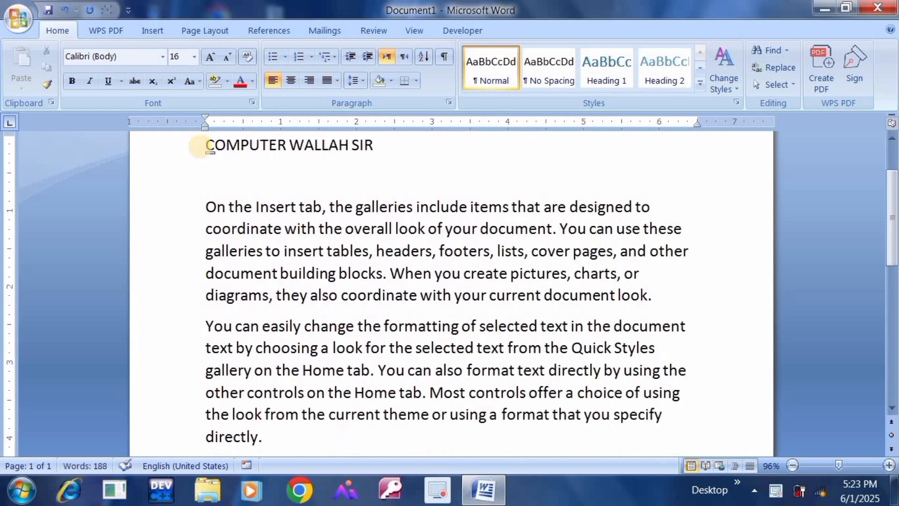
# Step: Select the whole title line COMPUTER WALLAH SIR and centre it
pyautogui.hotkey('shift', 'Right')
pyautogui.hotkey('shift', 'Right')
pyautogui.hotkey('shift', 'Right')
pyautogui.hotkey('shift', 'Right')
pyautogui.hotkey('shift', 'Right')
pyautogui.hotkey('shift', 'Right')
pyautogui.hotkey('shift', 'Right')
pyautogui.hotkey('shift', 'Right')
pyautogui.hotkey('shift', 'Right')
pyautogui.hotkey('shift', 'Right')
pyautogui.hotkey('shift', 'Right')
pyautogui.hotkey('shift', 'Right')
pyautogui.hotkey('shift', 'Right')
pyautogui.hotkey('shift', 'Right')
pyautogui.hotkey('shift', 'Right')
pyautogui.hotkey('shift', 'Right')
pyautogui.hotkey('shift', 'Right')
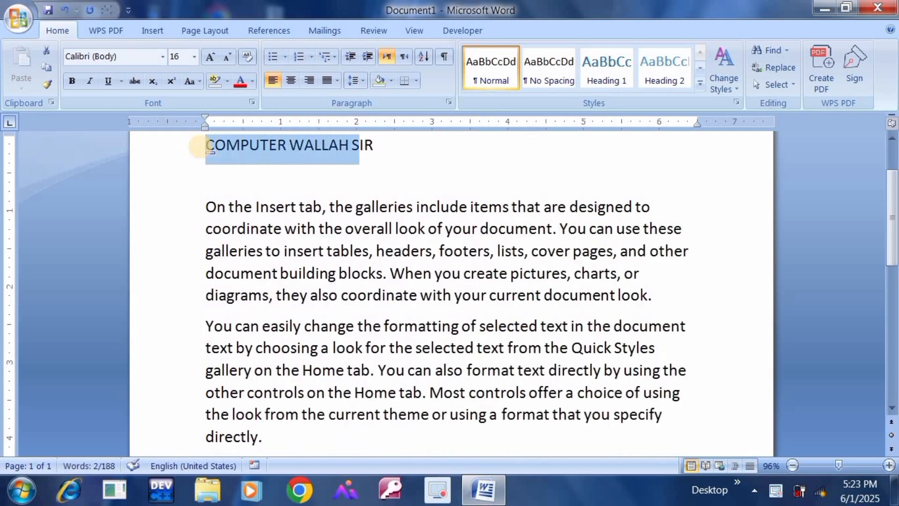
pyautogui.hotkey('shift', 'Right')
pyautogui.hotkey('shift', 'Right')
pyautogui.hotkey('shift', 'Right')
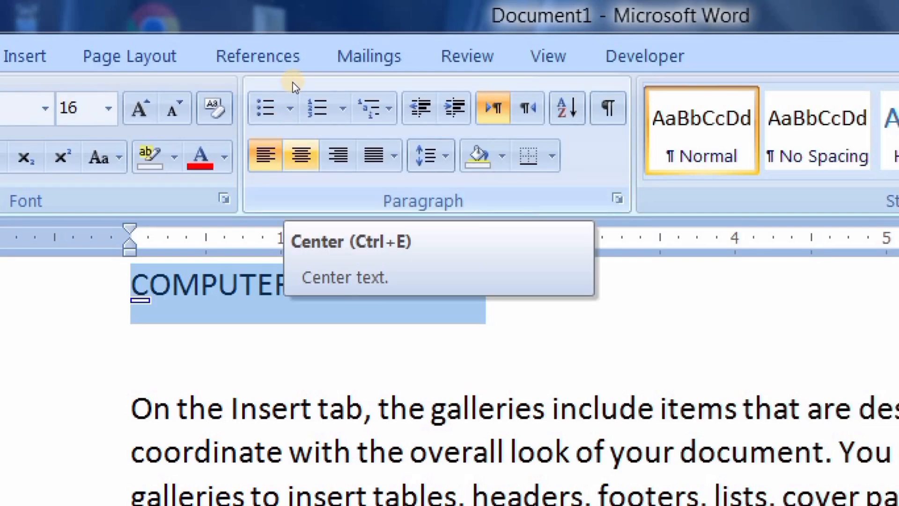
pyautogui.hotkey('ctrl', 'e')
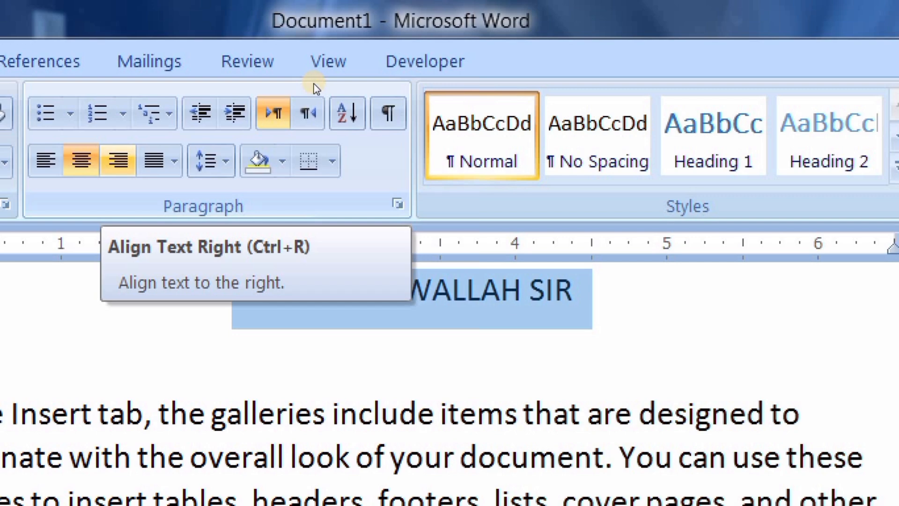
# Step: Switch the title line between right, left and centre alignment, finishing with left alignment
pyautogui.hotkey('ctrl', 'r')
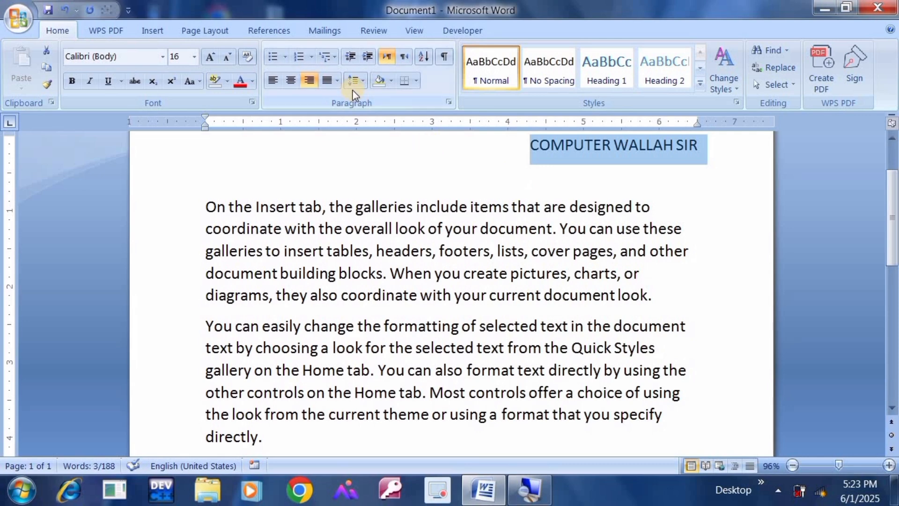
pyautogui.hotkey('ctrl', 'l')
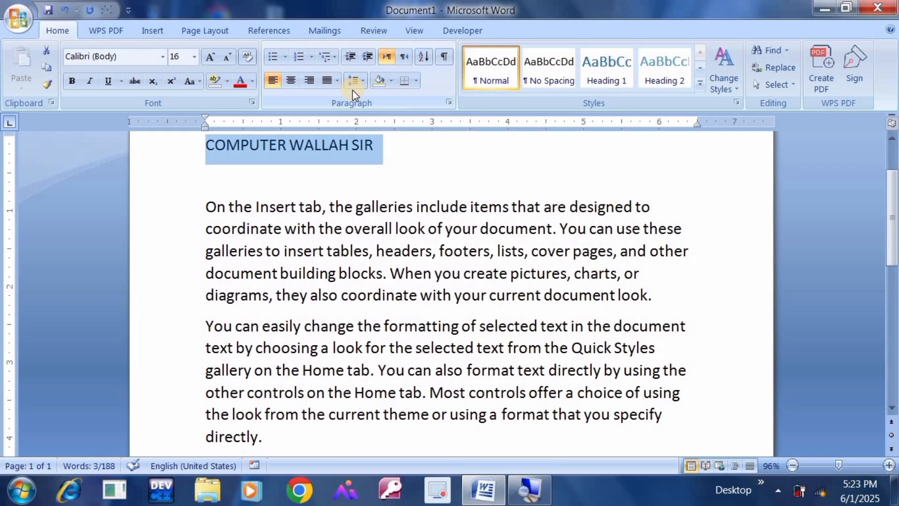
pyautogui.hotkey('ctrl', 'e')
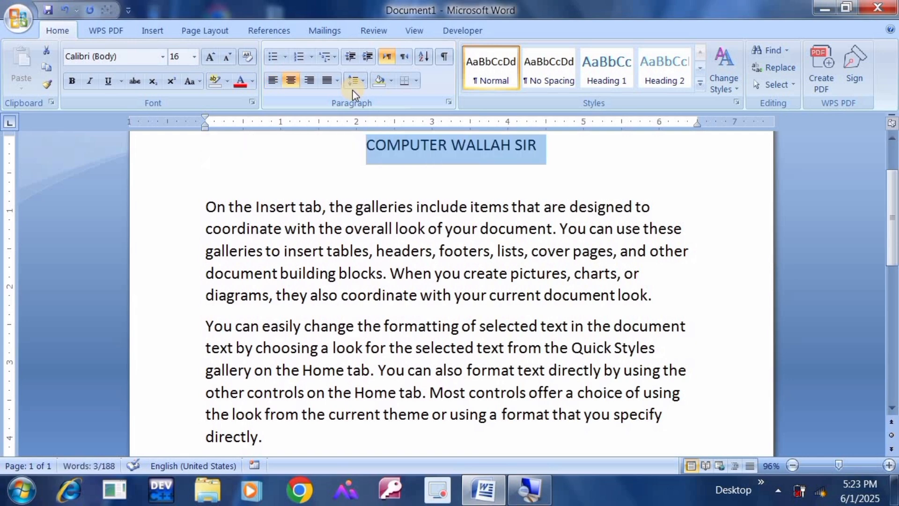
pyautogui.hotkey('ctrl', 'r')
pyautogui.press('Left')
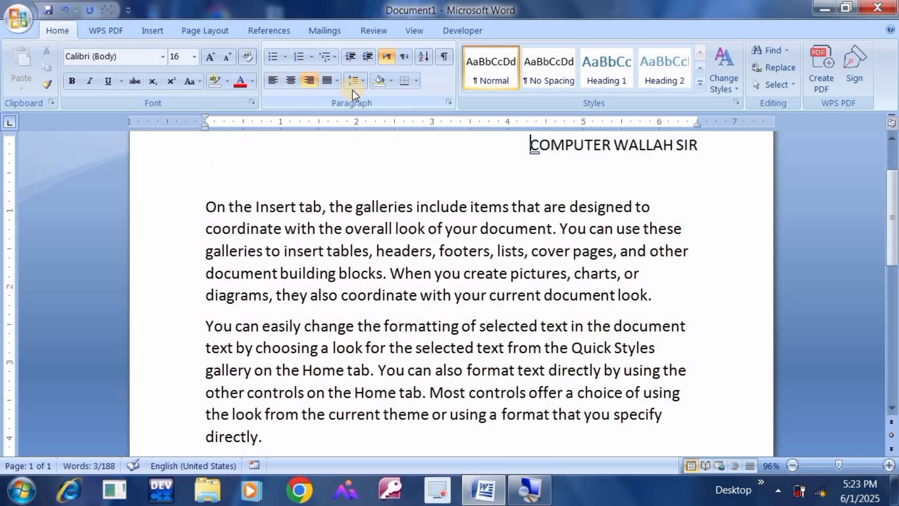
pyautogui.hotkey('ctrl', 'e')
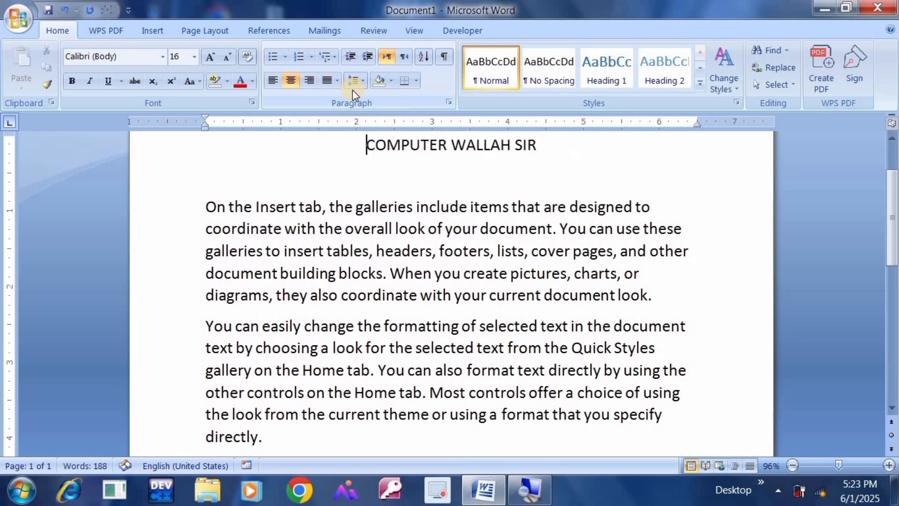
pyautogui.hotkey('ctrl', 'l')
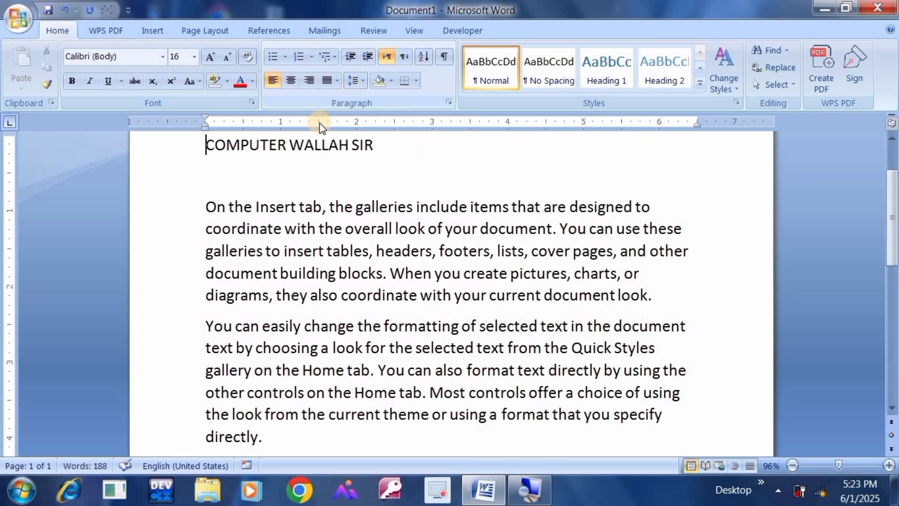
# Step: Delete the empty line between the title and the first paragraph
pyautogui.click(258, 172)
pyautogui.press('BackSpace')
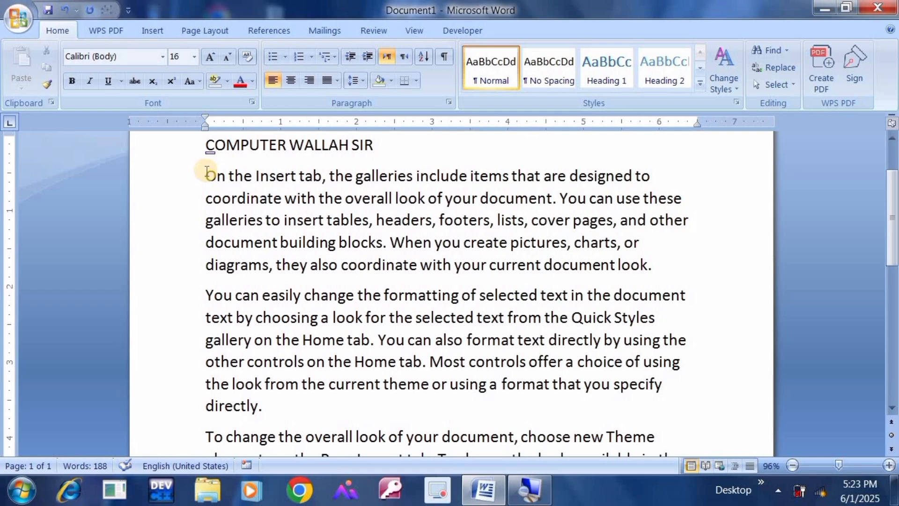
pyautogui.moveTo(207, 175); pyautogui.dragTo(285, 269)
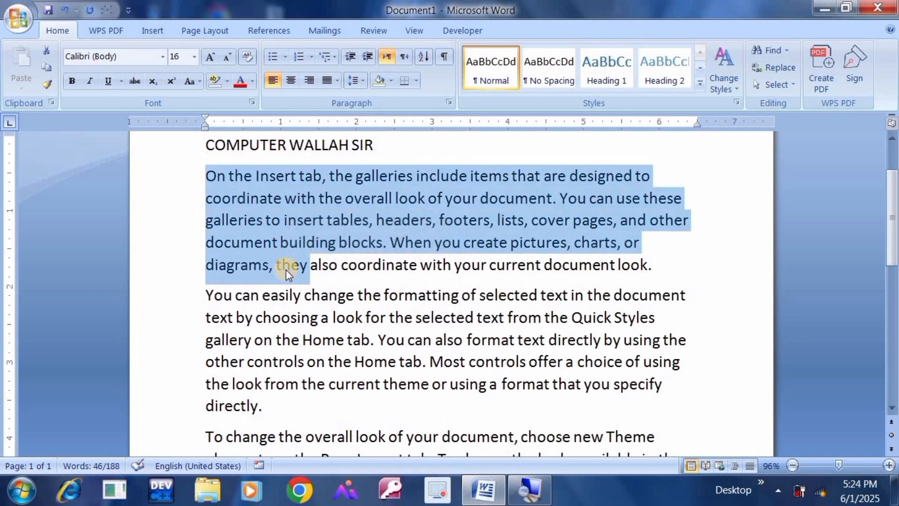
pyautogui.hotkey('shift', 'Down')
pyautogui.hotkey('shift', 'Down')
pyautogui.hotkey('shift', 'Down')
pyautogui.hotkey('shift', 'Down')
pyautogui.hotkey('shift', 'Down')
pyautogui.hotkey('shift', 'Down')
pyautogui.hotkey('shift', 'Down')
pyautogui.hotkey('shift', 'Down')
pyautogui.hotkey('shift', 'Down')
pyautogui.hotkey('shift', 'Down')
pyautogui.hotkey('shift', 'Down')
pyautogui.hotkey('shift', 'Down')
pyautogui.hotkey('shift', 'Down')
pyautogui.hotkey('shift', 'Down')
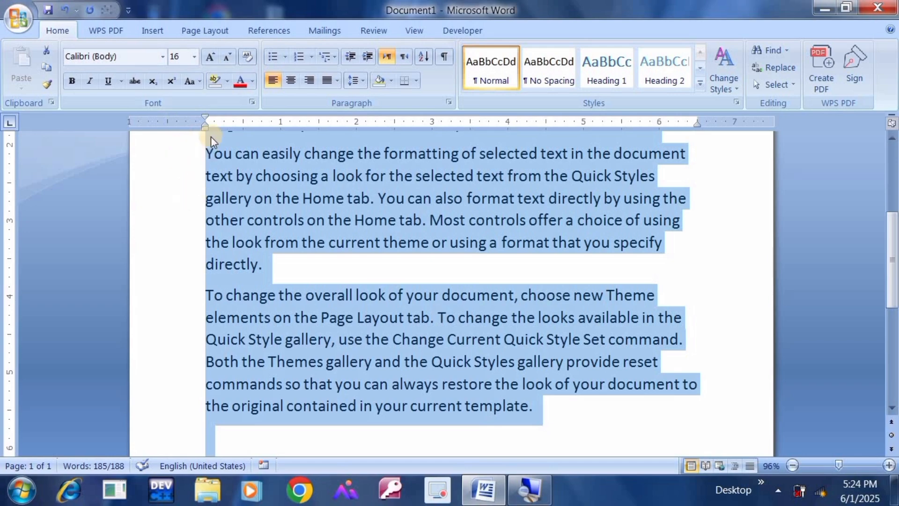
pyautogui.click(205, 290)
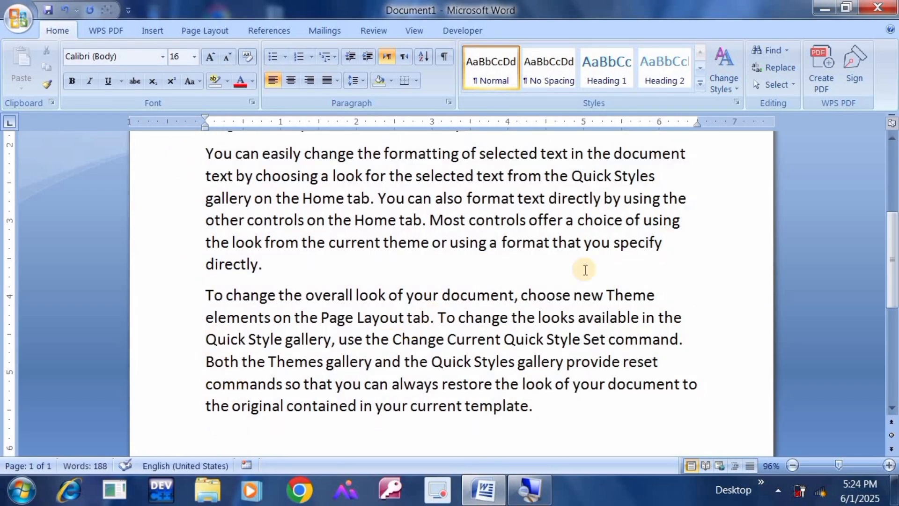
# Step: Justify all the text in the document
pyautogui.hotkey('ctrl', 'a')
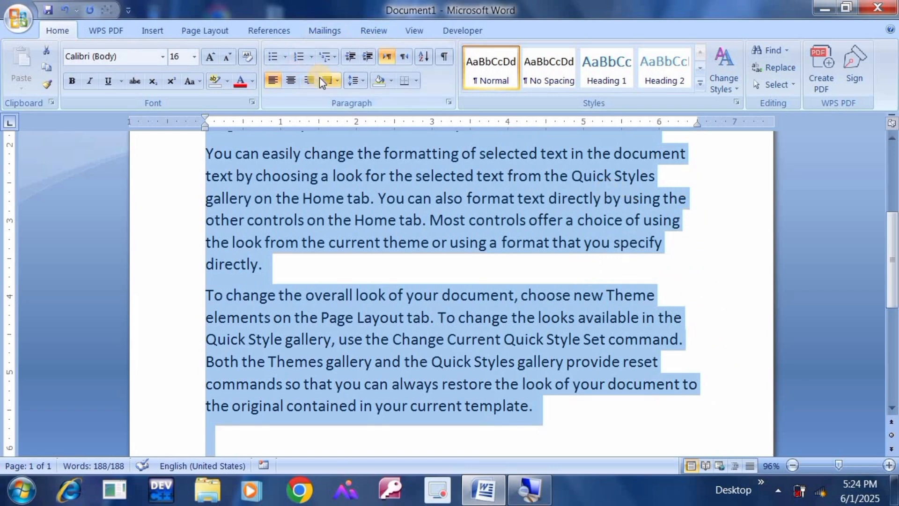
pyautogui.click(338, 80)
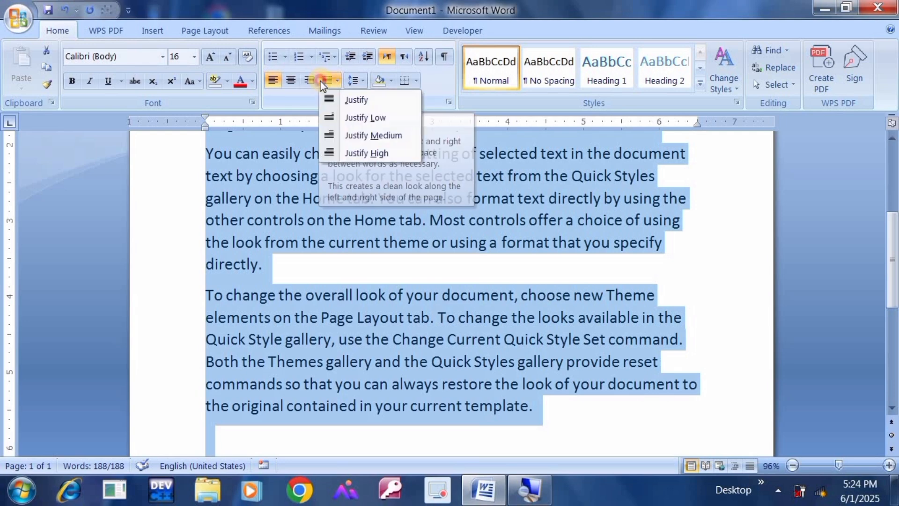
pyautogui.click(338, 103)
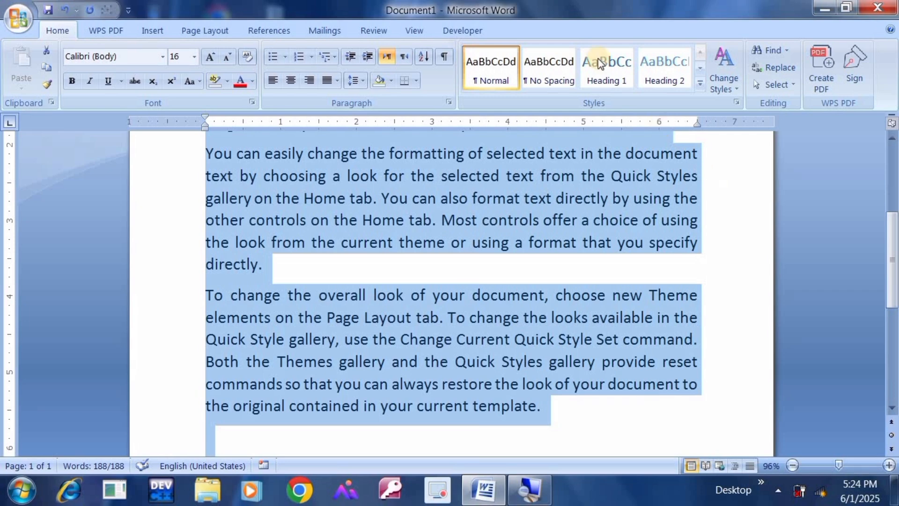
# Step: Turn all the text into a bulleted list with check mark bullets
pyautogui.click(273, 56)
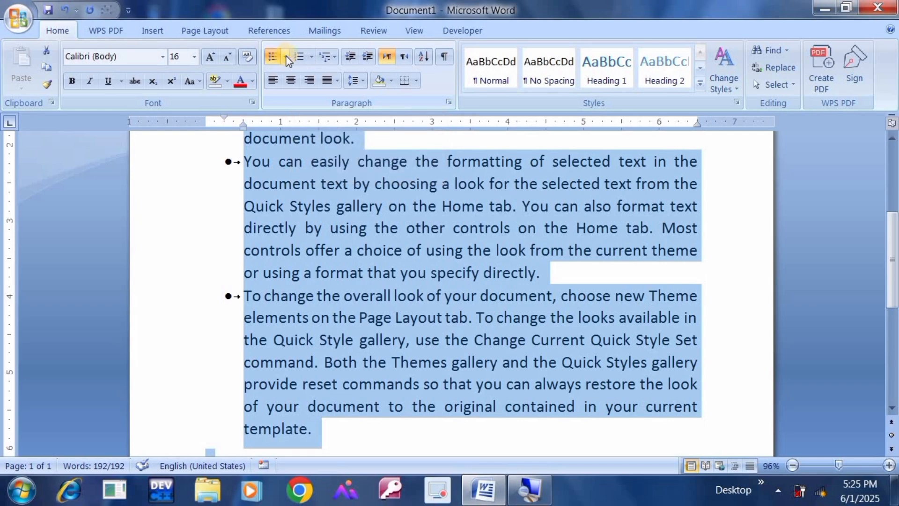
pyautogui.click(286, 57)
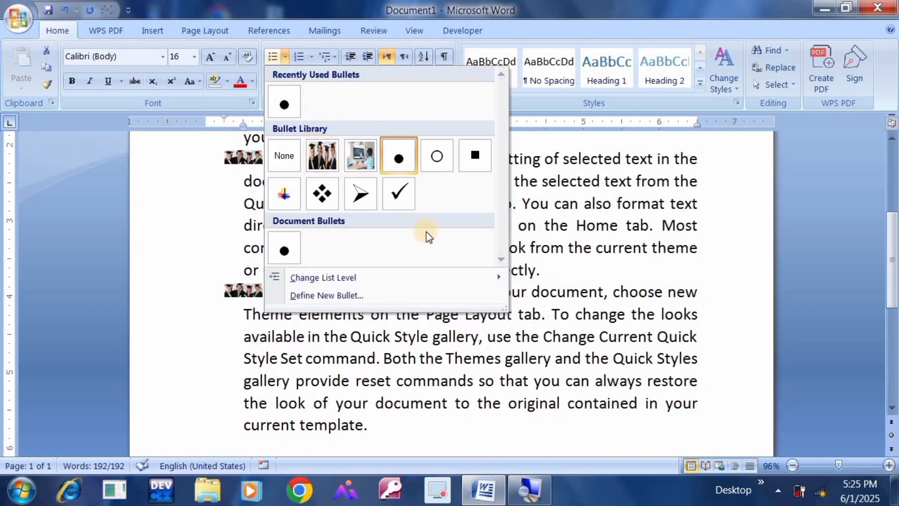
pyautogui.click(398, 192)
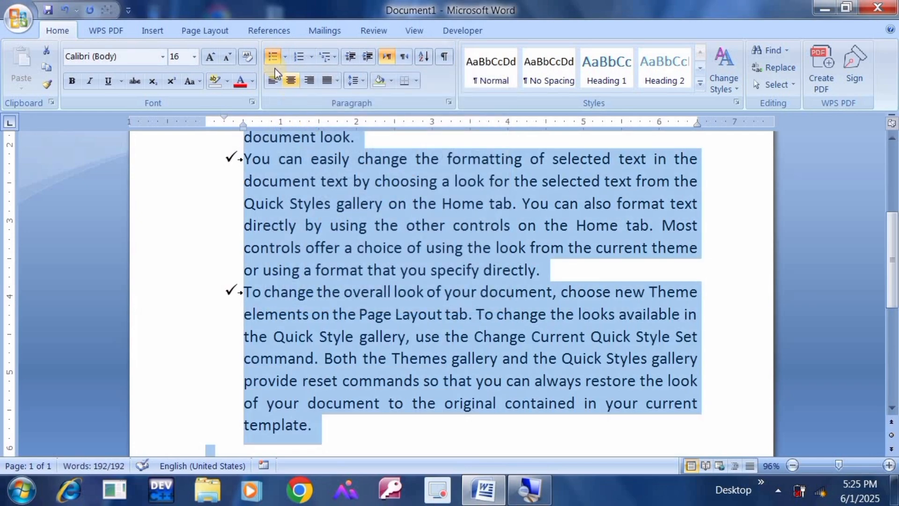
pyautogui.click(285, 57)
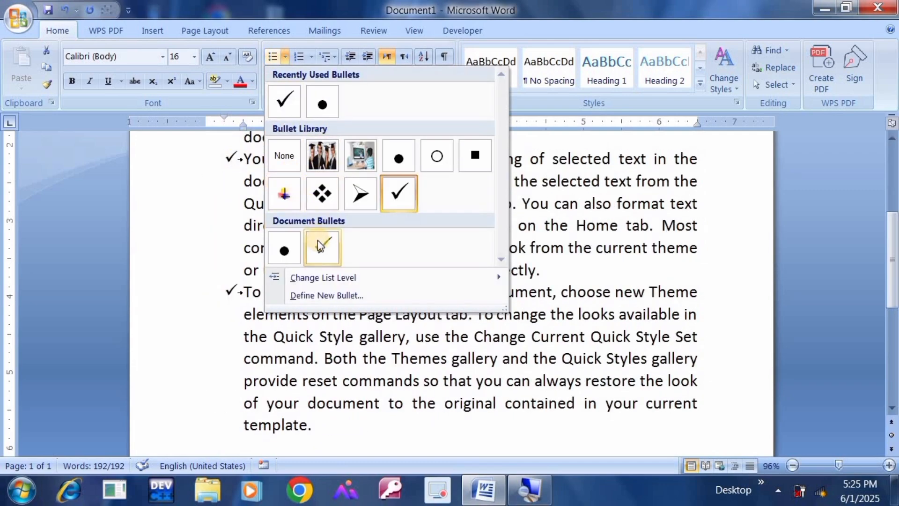
pyautogui.click(317, 240)
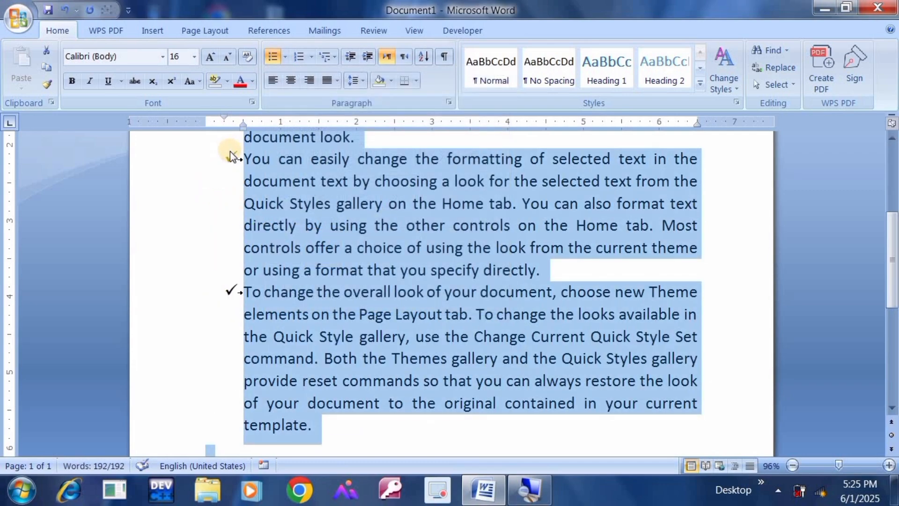
# Step: Define a new picture bullet for all the text by importing the photo of the young man in a white shirt from the Pictures library
pyautogui.click(235, 178)
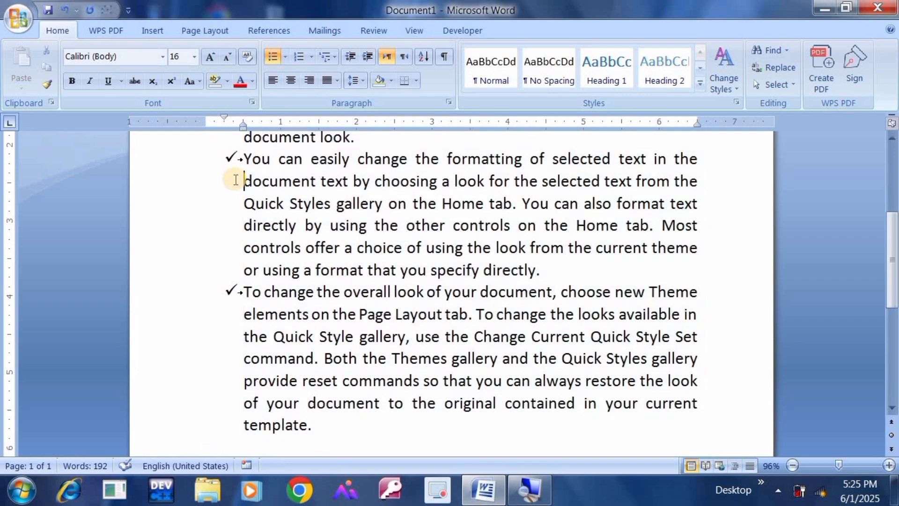
pyautogui.hotkey('ctrl', 'a')
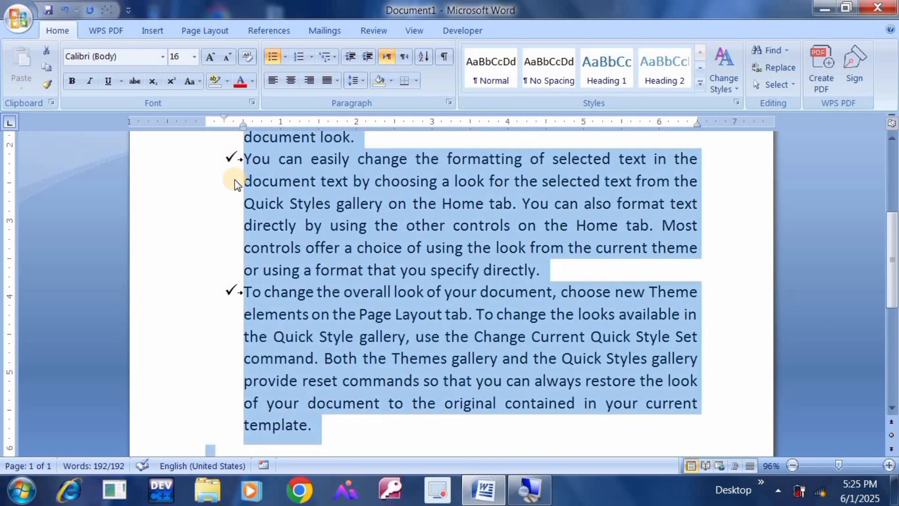
pyautogui.click(284, 56)
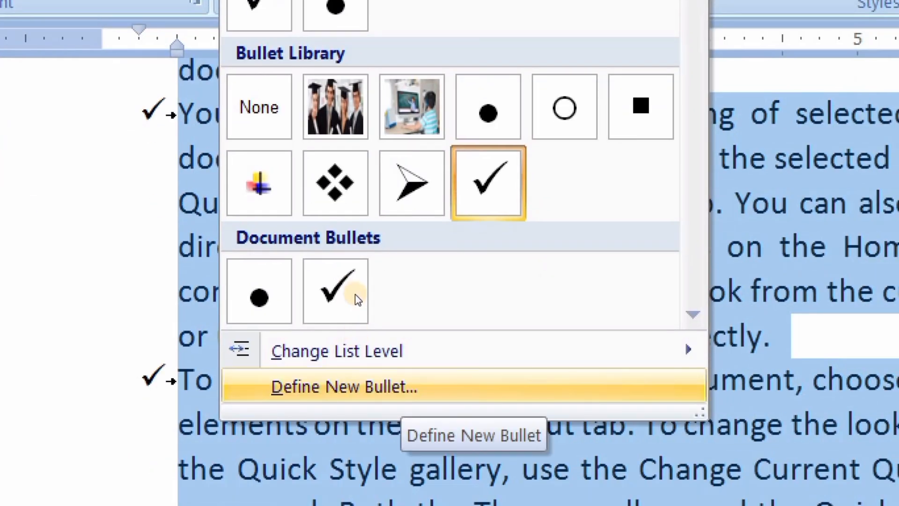
pyautogui.click(398, 387)
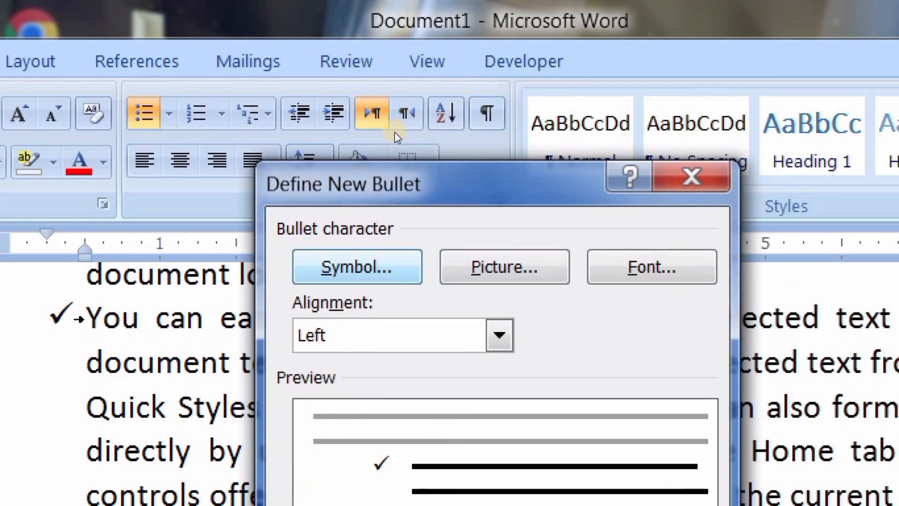
pyautogui.press('Tab')
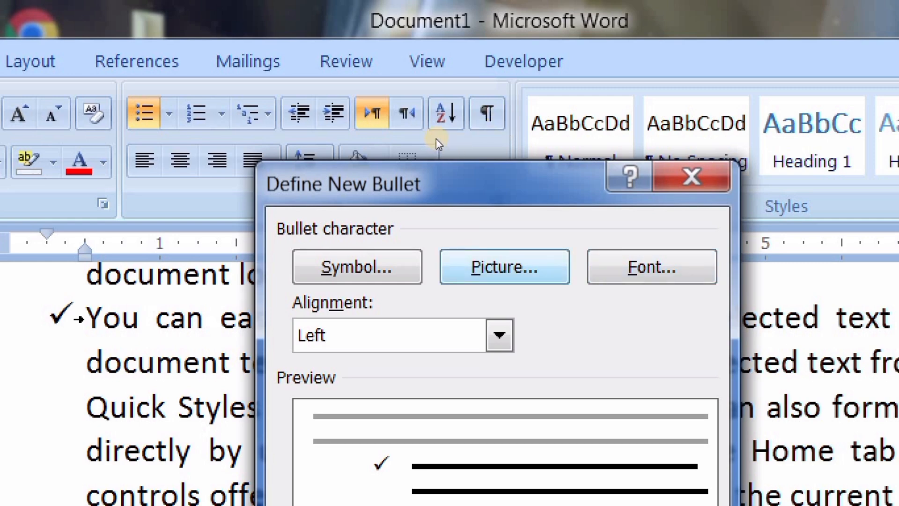
pyautogui.press('Return')
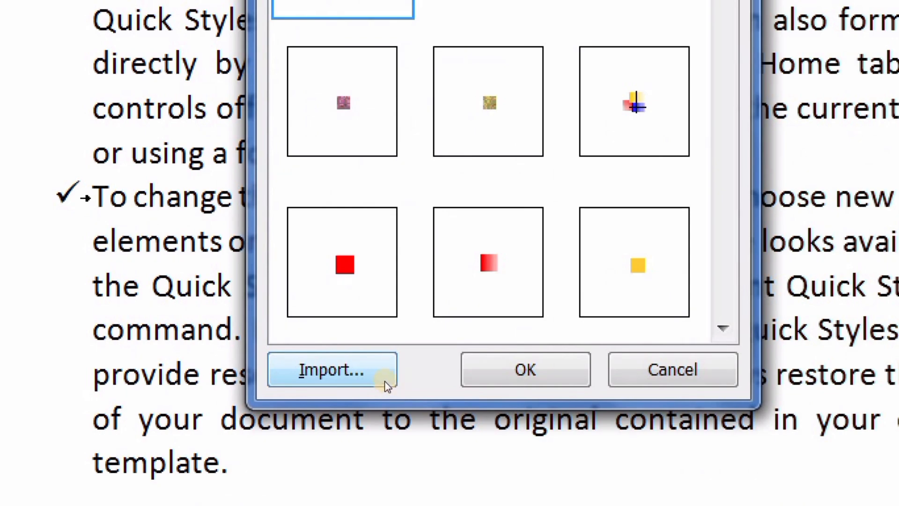
pyautogui.click(387, 385)
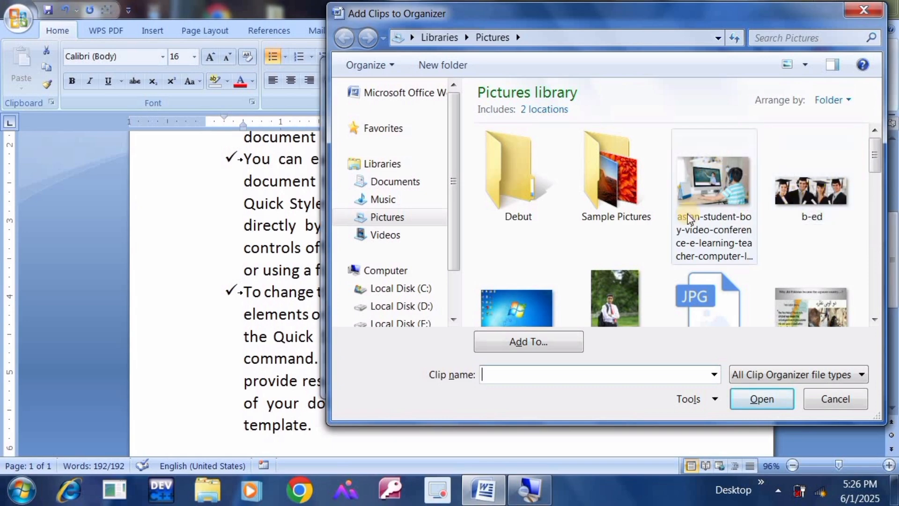
pyautogui.click(610, 280)
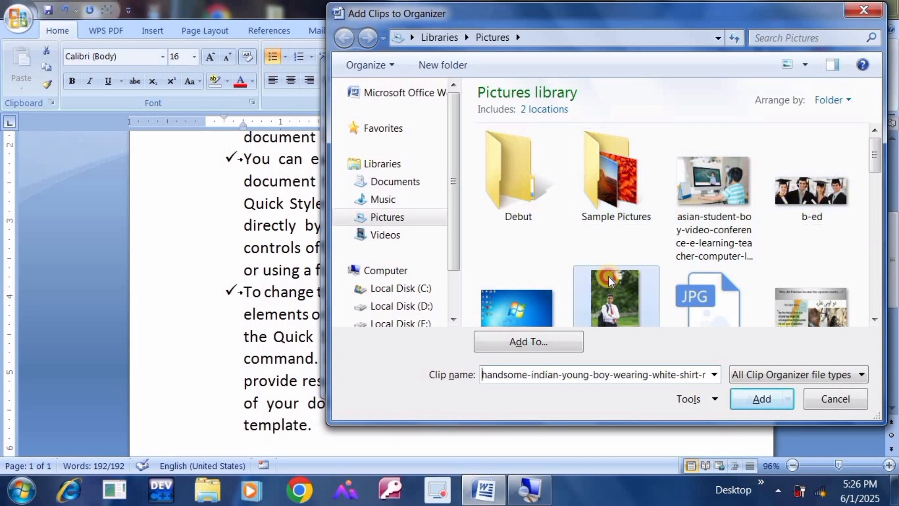
pyautogui.doubleClick(609, 276)
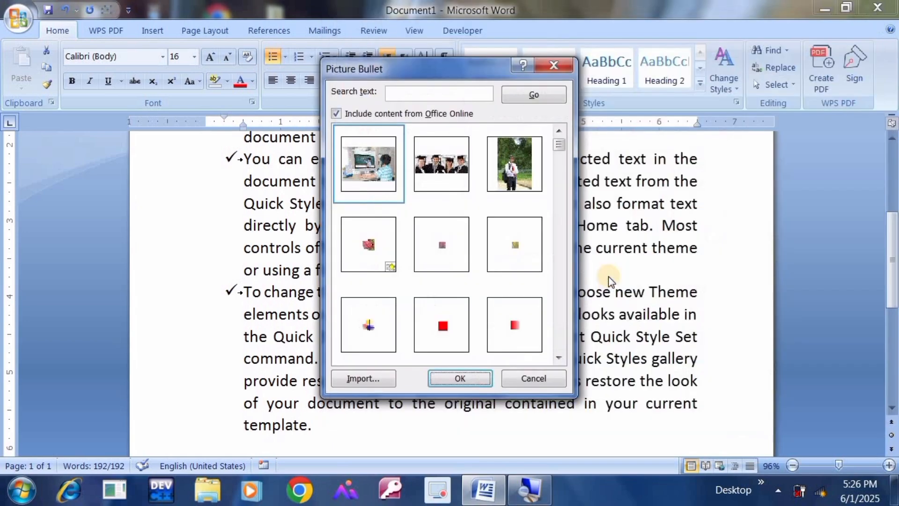
pyautogui.doubleClick(525, 161)
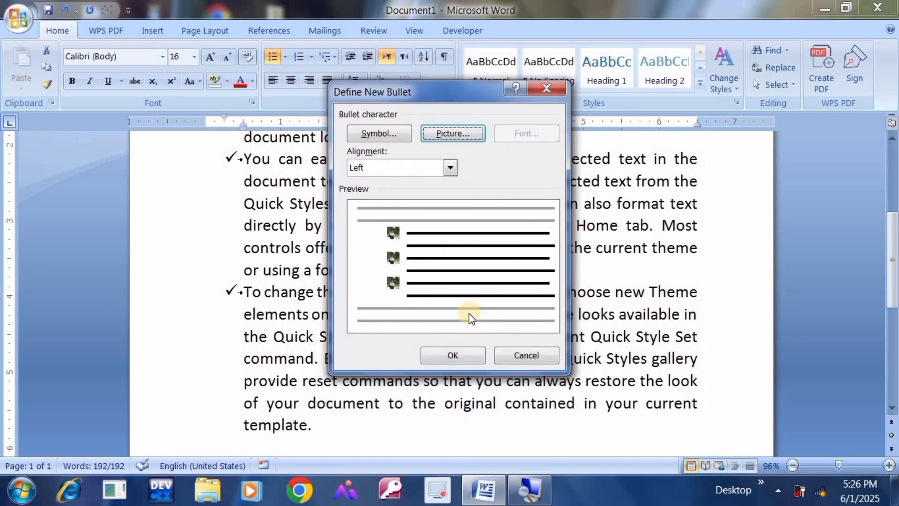
pyautogui.click(460, 361)
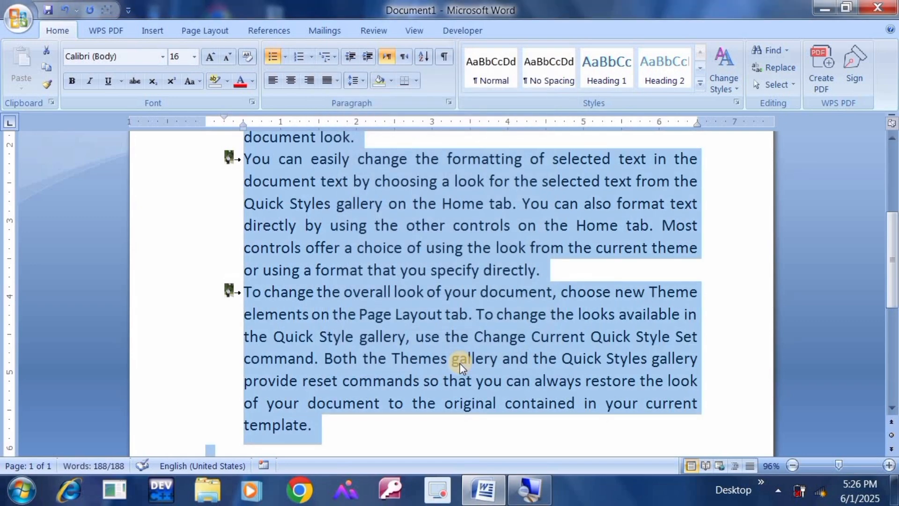
# Step: Enlarge and shrink the font size of all the bulleted text in increments, ending at 72 pt
pyautogui.hotkey('ctrl', 'shift', '.')
pyautogui.hotkey('ctrl', 'shift', '.')
pyautogui.hotkey('ctrl', 'shift', '.')
pyautogui.hotkey('ctrl', 'shift', '.')
pyautogui.hotkey('ctrl', 'shift', '.')
pyautogui.hotkey('ctrl', 'shift', '.')
pyautogui.hotkey('ctrl', 'shift', '.')
pyautogui.hotkey('ctrl', 'shift', '.')
pyautogui.hotkey('ctrl', 'shift', '.')
pyautogui.hotkey('ctrl', 'shift', '.')
pyautogui.hotkey('ctrl', 'shift', '.')
pyautogui.hotkey('ctrl', 'shift', '.')
pyautogui.hotkey('ctrl', 'shift', '.')
pyautogui.hotkey('ctrl', 'shift', '.')
pyautogui.hotkey('ctrl', 'shift', '.')
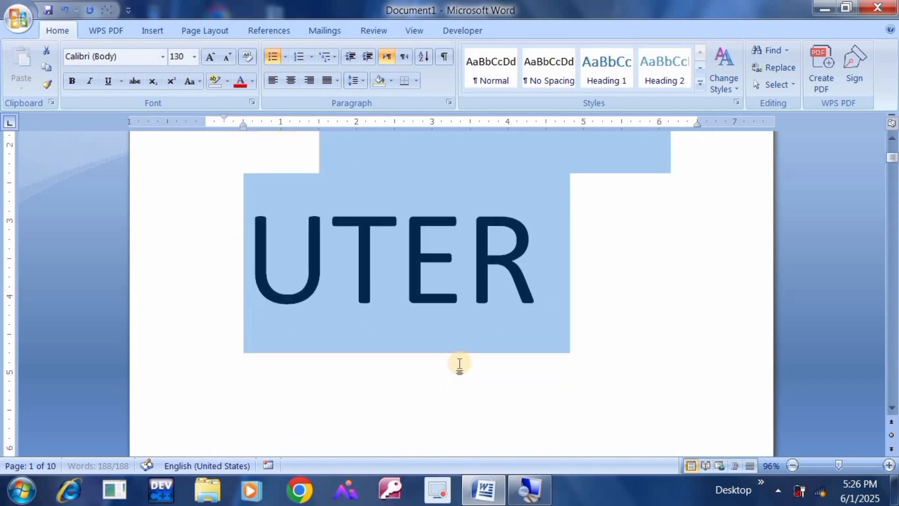
pyautogui.hotkey('ctrl', 'shift', ',')
pyautogui.hotkey('ctrl', 'shift', ',')
pyautogui.hotkey('ctrl', 'shift', ',')
pyautogui.hotkey('ctrl', 'shift', ',')
pyautogui.hotkey('ctrl', 'shift', ',')
pyautogui.hotkey('ctrl', 'shift', ',')
pyautogui.hotkey('ctrl', 'shift', ',')
pyautogui.hotkey('ctrl', 'shift', ',')
pyautogui.hotkey('ctrl', 'shift', ',')
pyautogui.hotkey('ctrl', 'shift', ',')
pyautogui.hotkey('ctrl', 'shift', ',')
pyautogui.hotkey('ctrl', 'shift', '.')
pyautogui.hotkey('ctrl', 'shift', '.')
pyautogui.hotkey('ctrl', 'shift', '.')
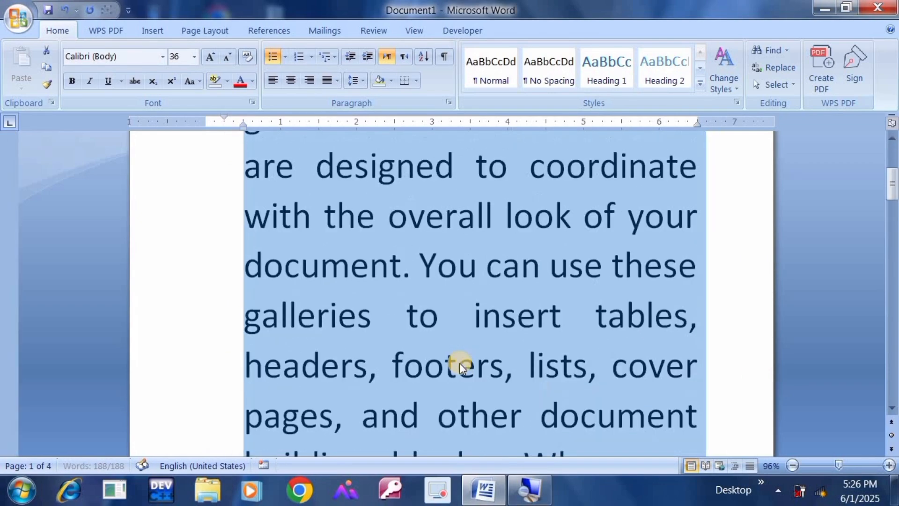
pyautogui.hotkey('ctrl', 'shift', '.')
pyautogui.hotkey('ctrl', 'shift', '.')
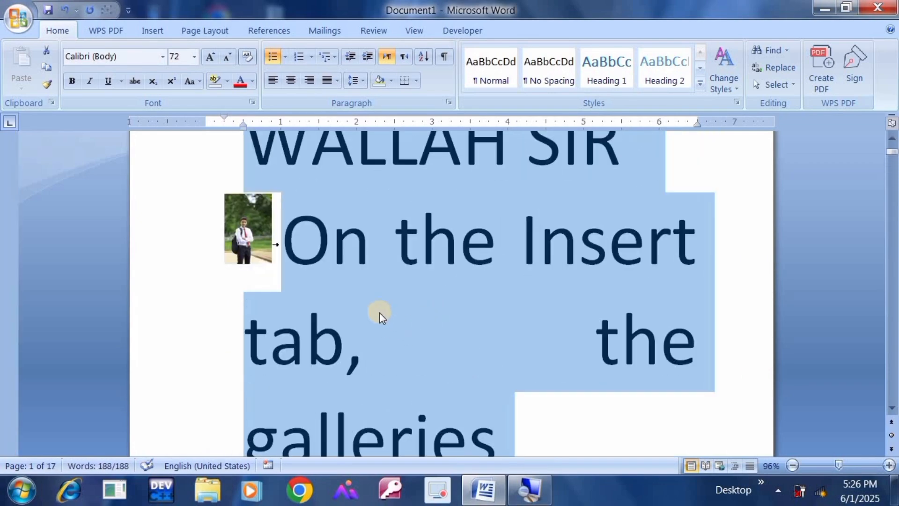
# Step: Select only the picture bullets and enlarge them to size 160
pyautogui.click(254, 230)
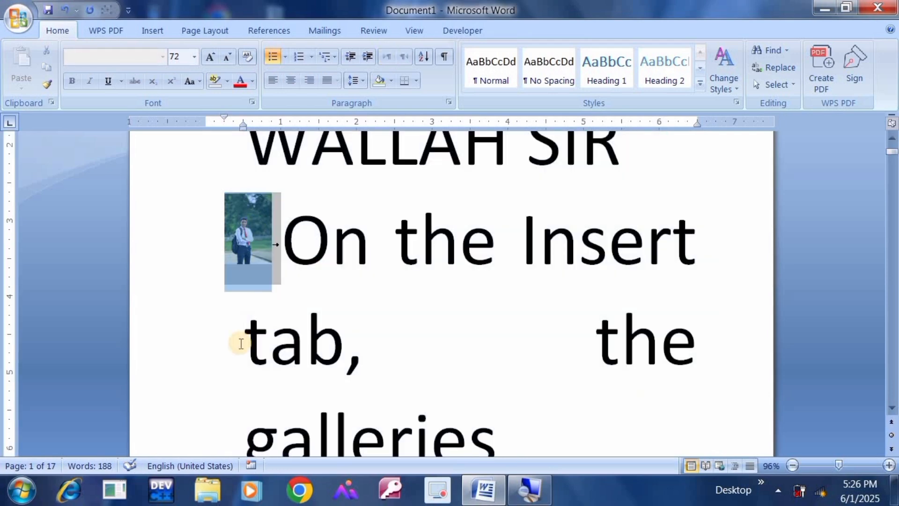
pyautogui.hotkey('ctrl', 'shift', '.')
pyautogui.hotkey('ctrl', 'shift', '.')
pyautogui.hotkey('ctrl', 'shift', '.')
pyautogui.hotkey('ctrl', 'shift', '.')
pyautogui.hotkey('ctrl', 'shift', '.')
pyautogui.hotkey('ctrl', 'shift', '.')
pyautogui.hotkey('ctrl', 'shift', '.')
pyautogui.hotkey('ctrl', 'shift', '.')
pyautogui.hotkey('ctrl', 'shift', '.')
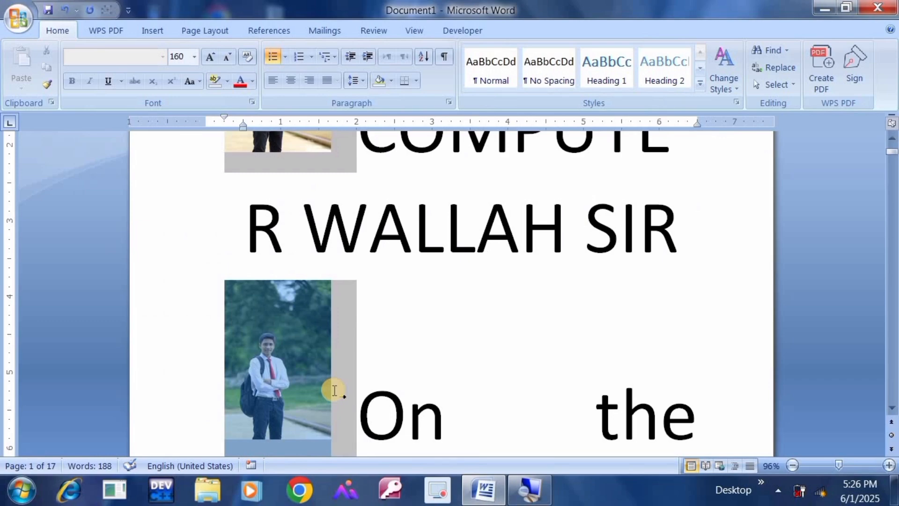
# Step: Undo the bullet, font size and justification changes back to plain left-aligned paragraphs
pyautogui.hotkey('ctrl', 'z')
pyautogui.hotkey('ctrl', 'z')
pyautogui.hotkey('ctrl', 'z')
pyautogui.hotkey('ctrl', 'z')
pyautogui.hotkey('ctrl', 'z')
pyautogui.hotkey('ctrl', 'z')
pyautogui.hotkey('ctrl', 'z')
pyautogui.hotkey('ctrl', 'z')
pyautogui.hotkey('ctrl', 'z')
pyautogui.hotkey('ctrl', 'z')
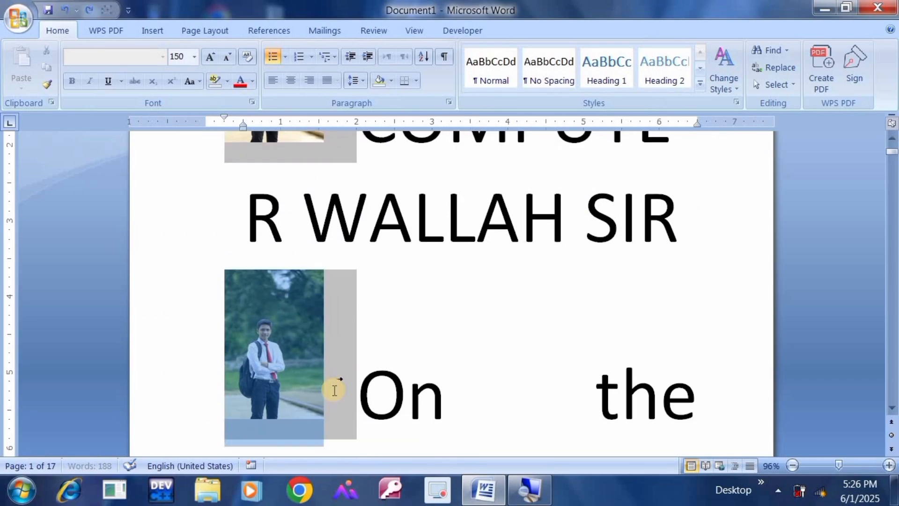
pyautogui.hotkey('ctrl', 'z')
pyautogui.hotkey('ctrl', 'z')
pyautogui.hotkey('ctrl', 'z')
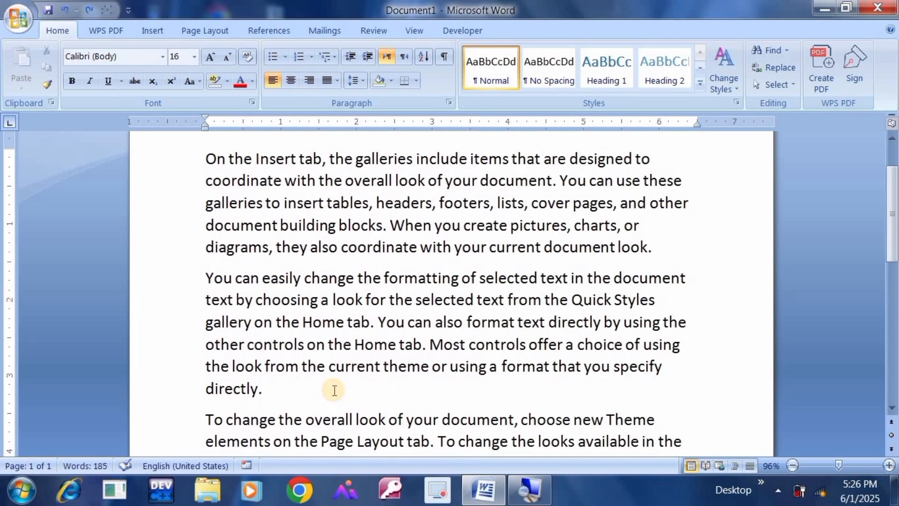
# Step: Number all the paragraphs with the lowercase Roman numeral format (i., ii., iii.)
pyautogui.hotkey('ctrl', 'a')
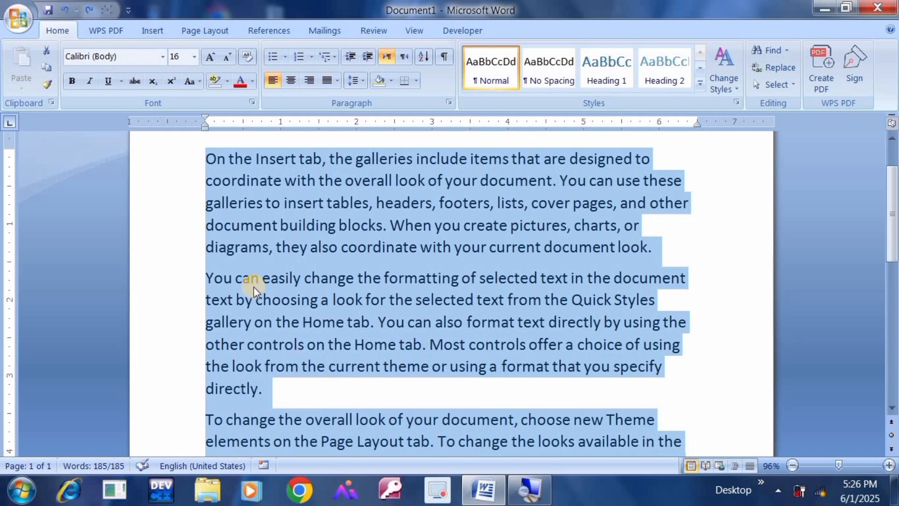
pyautogui.click(310, 58)
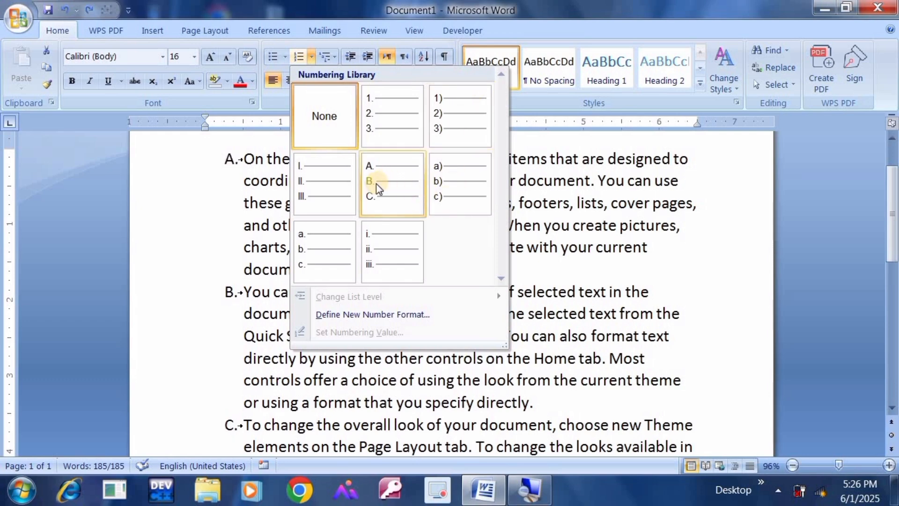
pyautogui.click(382, 256)
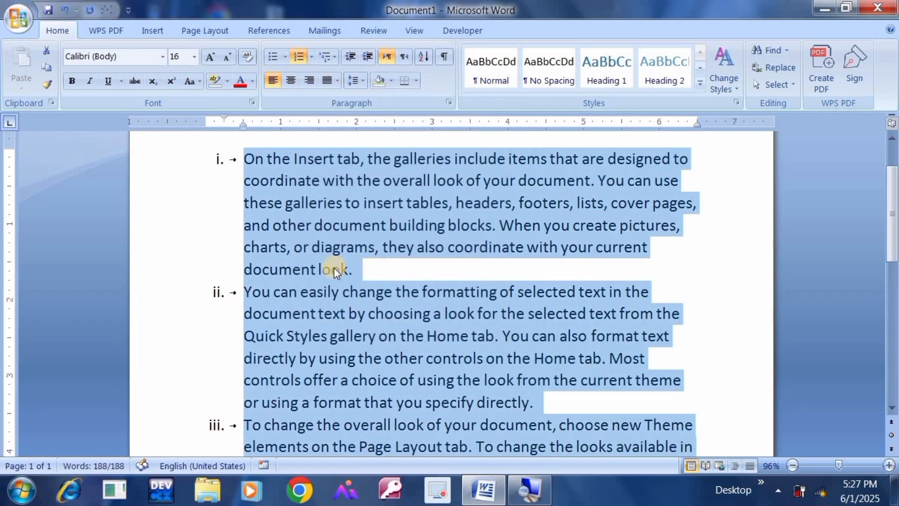
# Step: View the multilevel list styles available for the first numbered paragraph without applying one
pyautogui.click(333, 268)
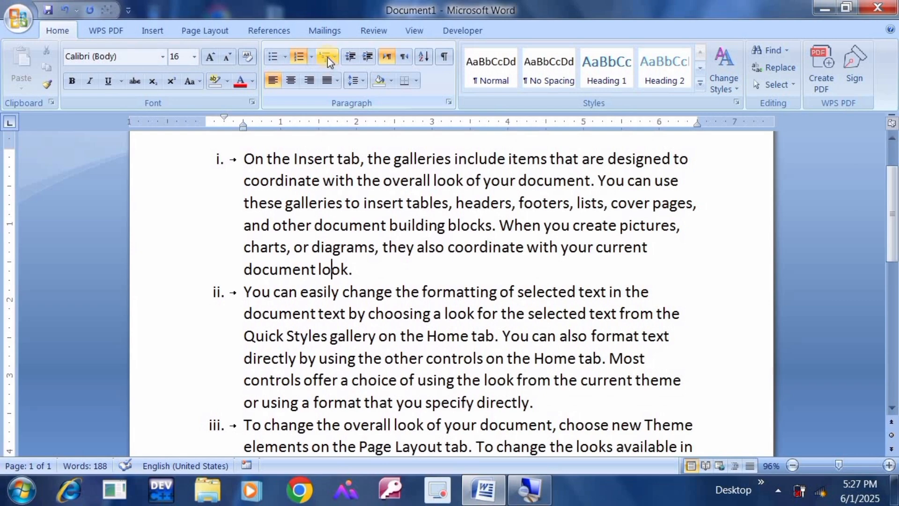
pyautogui.click(328, 61)
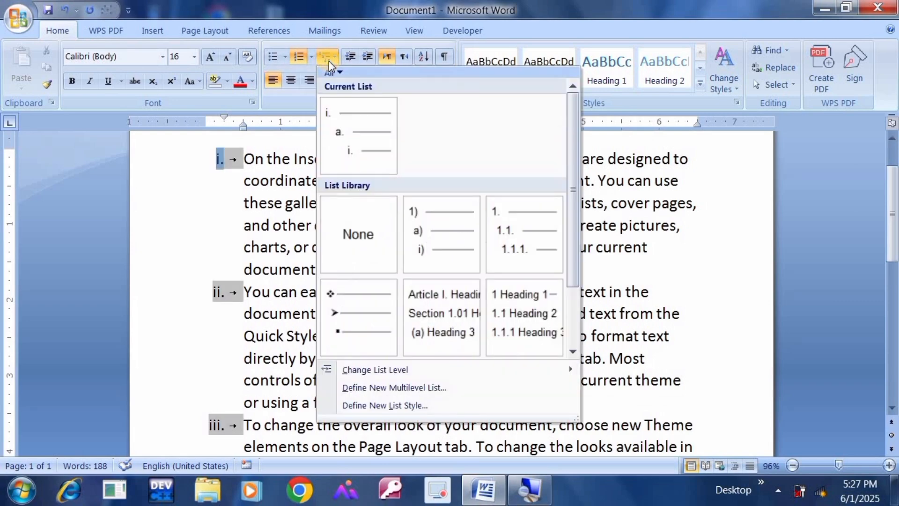
pyautogui.press('Escape')
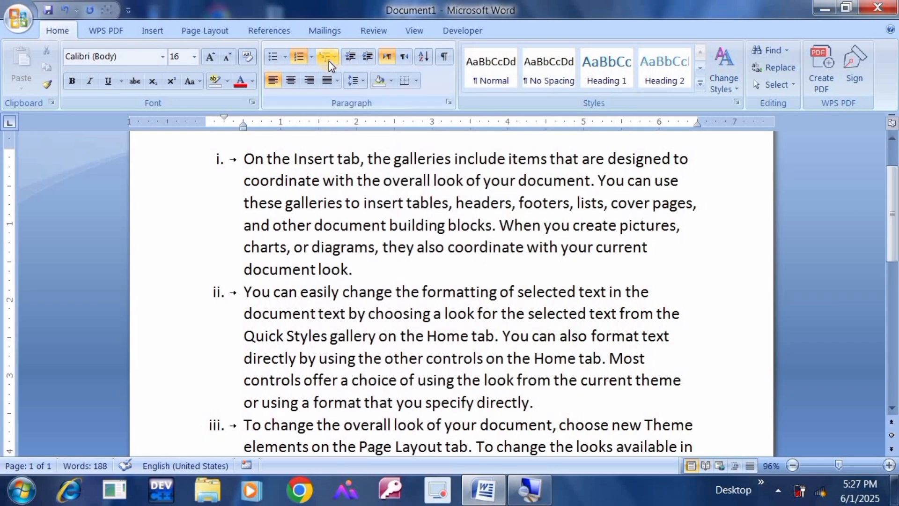
# Step: Delete all the text from the document and create a new blank document
pyautogui.hotkey('ctrl', 'a')
pyautogui.press('Delete')
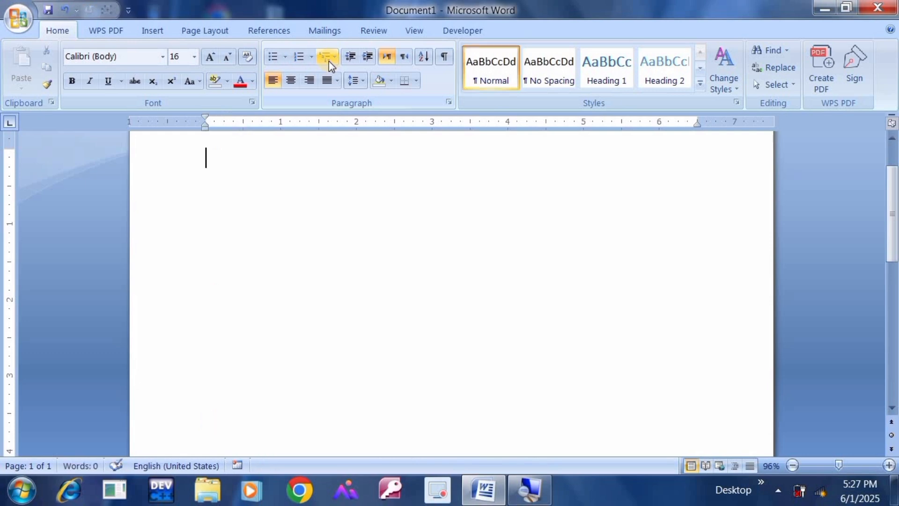
pyautogui.hotkey('ctrl', 'n')
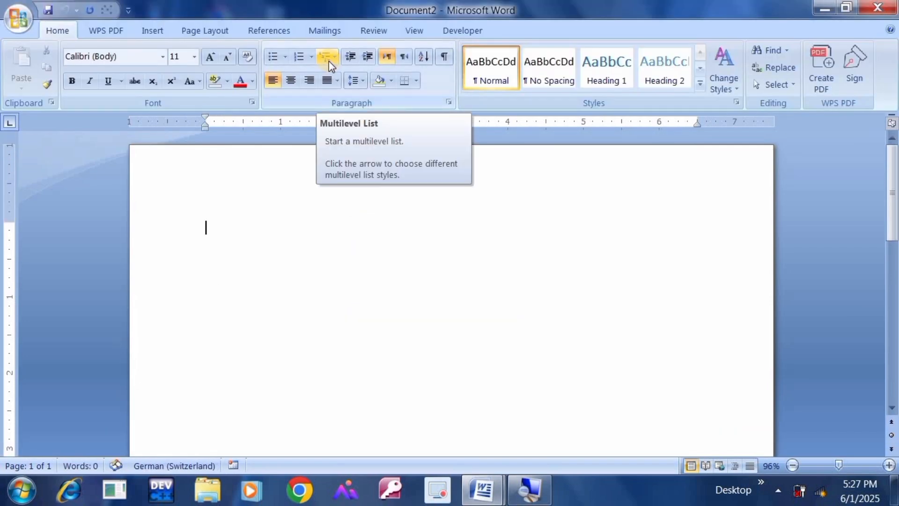
# Step: Open the recent document "ict test" and go down to its Q.2 multiple-choice questions
pyautogui.click(8, 13)
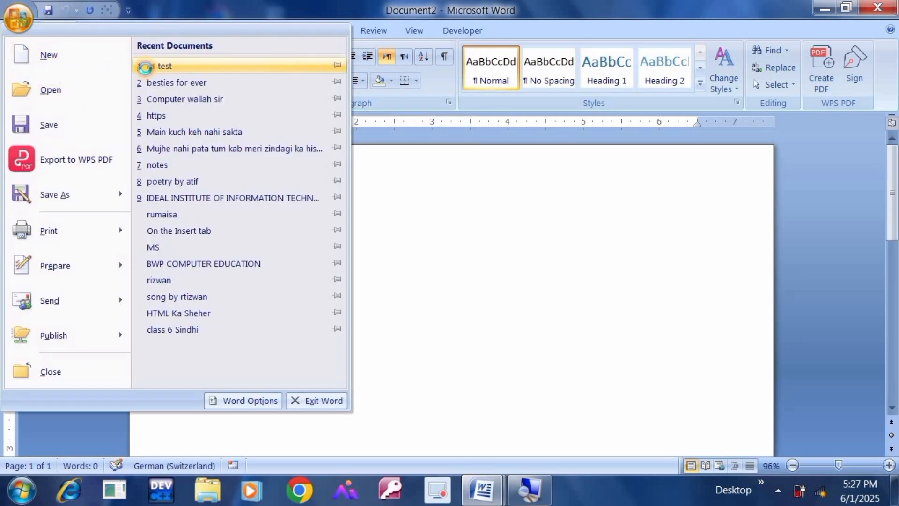
pyautogui.click(147, 67)
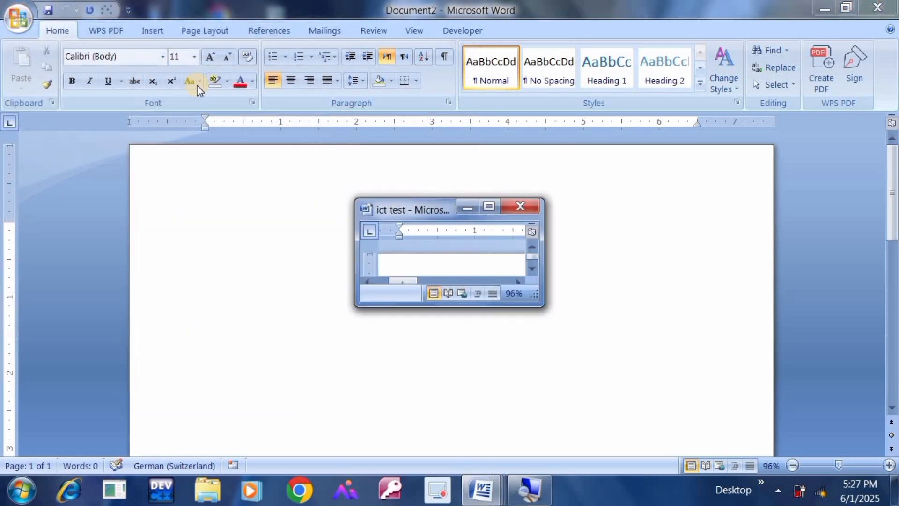
pyautogui.press('Down')
pyautogui.press('Down')
pyautogui.press('Down')
pyautogui.press('Down')
pyautogui.press('Down')
pyautogui.press('Down')
pyautogui.press('Down')
pyautogui.press('Down')
pyautogui.press('Down')
pyautogui.press('Down')
pyautogui.press('Down')
pyautogui.press('Down')
pyautogui.press('Down')
pyautogui.press('Down')
pyautogui.press('Down')
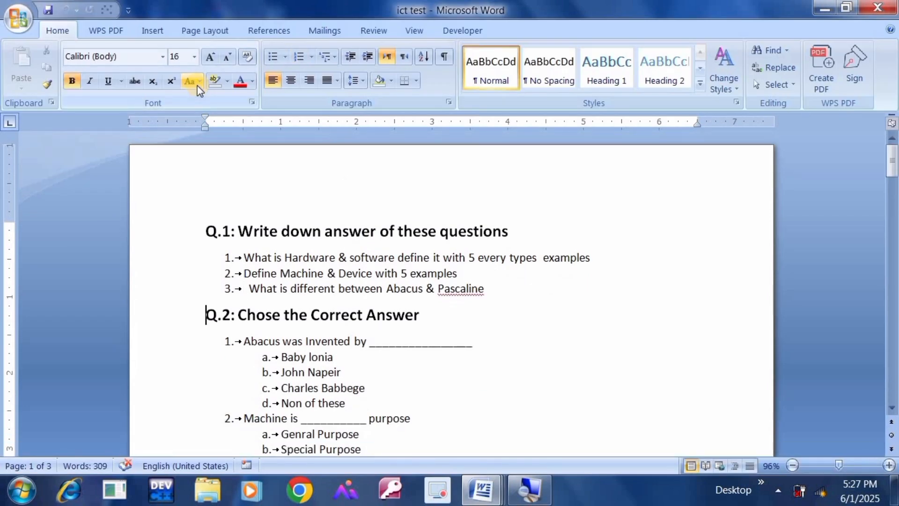
pyautogui.press('Down')
pyautogui.press('Down')
pyautogui.press('Down')
pyautogui.press('Down')
pyautogui.press('Down')
pyautogui.press('Down')
pyautogui.press('Up')
pyautogui.press('Up')
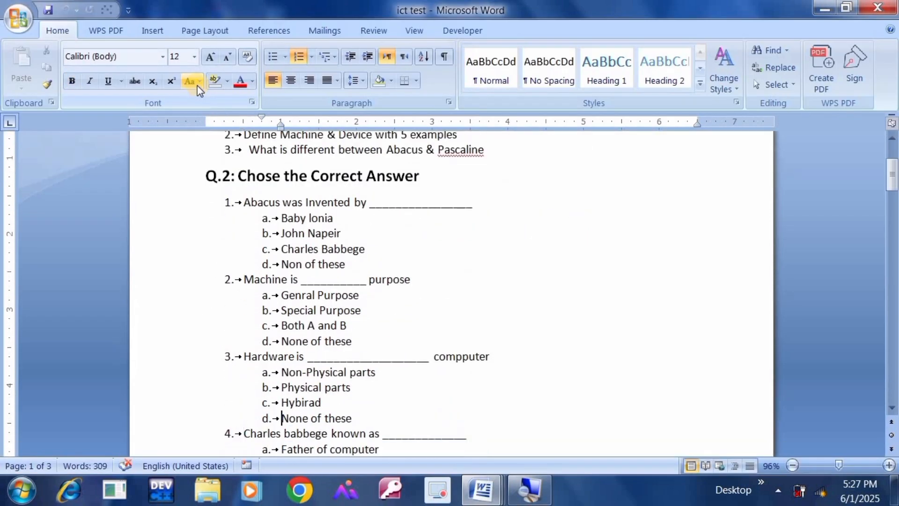
# Step: Select the numbered Q.2 questions with their lettered options, starting at the Abacus question, to examine the multilevel list structure
pyautogui.moveTo(243, 202); pyautogui.dragTo(379, 349)
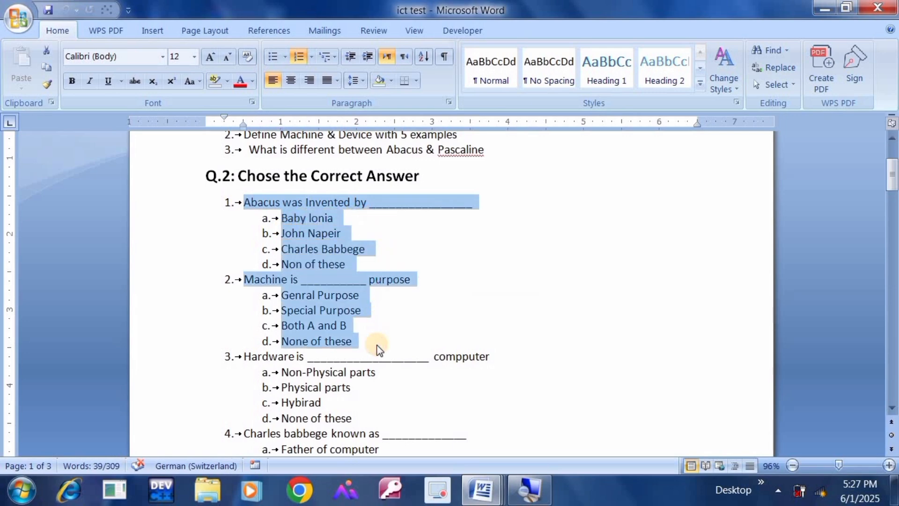
pyautogui.hotkey('shift', 'Down')
pyautogui.hotkey('shift', 'Down')
pyautogui.hotkey('shift', 'Down')
pyautogui.hotkey('shift', 'Down')
pyautogui.hotkey('shift', 'Down')
pyautogui.hotkey('shift', 'Down')
pyautogui.hotkey('shift', 'Down')
pyautogui.hotkey('shift', 'Down')
pyautogui.hotkey('shift', 'Down')
pyautogui.hotkey('shift', 'Down')
pyautogui.hotkey('shift', 'Down')
pyautogui.hotkey('shift', 'Down')
pyautogui.hotkey('shift', 'Down')
pyautogui.hotkey('shift', 'Down')
pyautogui.hotkey('shift', 'Down')
pyautogui.hotkey('shift', 'Down')
pyautogui.hotkey('shift', 'Down')
pyautogui.hotkey('shift', 'Down')
pyautogui.hotkey('shift', 'Down')
pyautogui.hotkey('shift', 'Down')
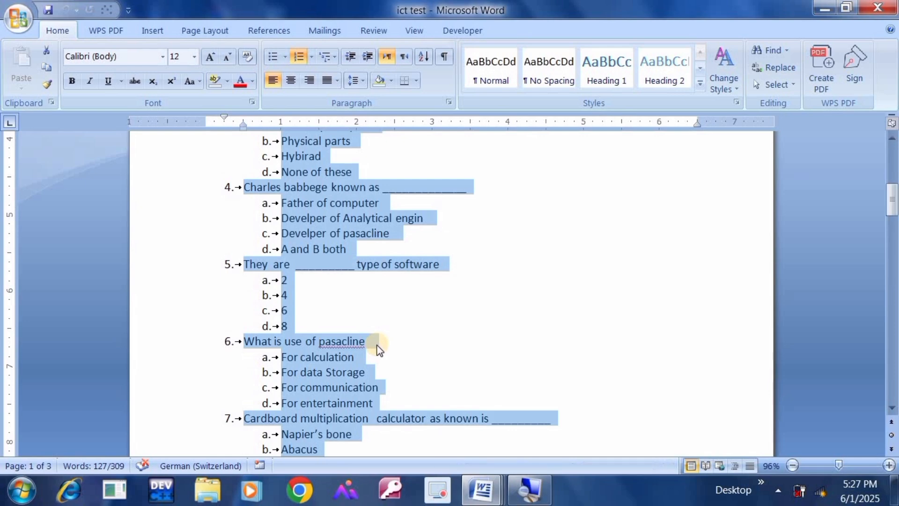
# Step: Create a new blank document and start a numbered list in the "1. 2. 3." format
pyautogui.hotkey('ctrl', 'n')
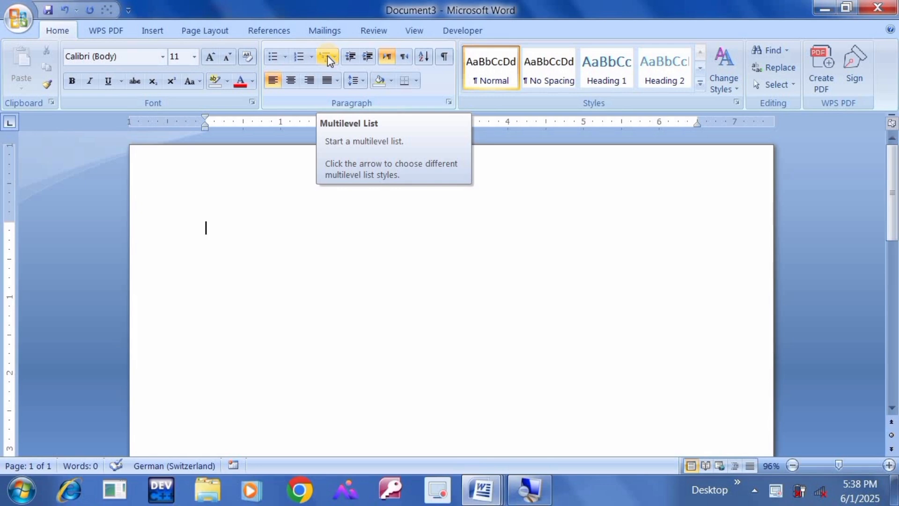
pyautogui.click(302, 56)
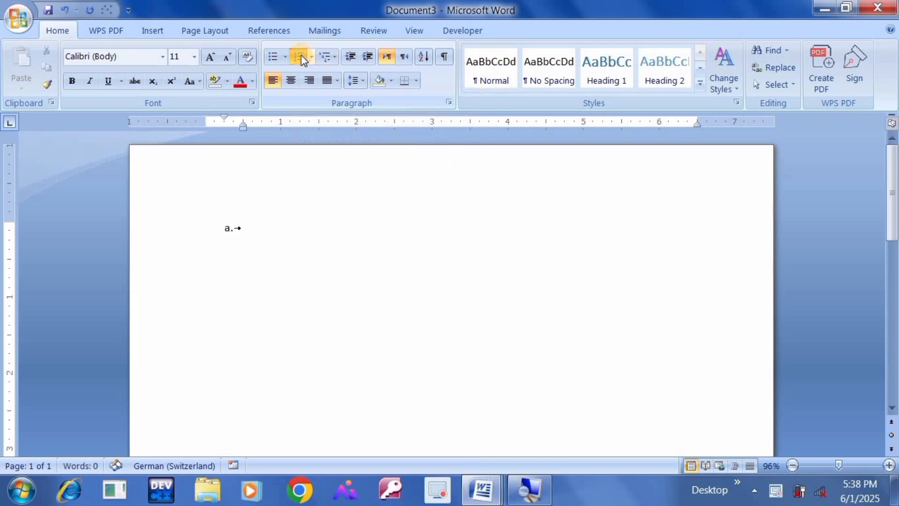
pyautogui.click(309, 58)
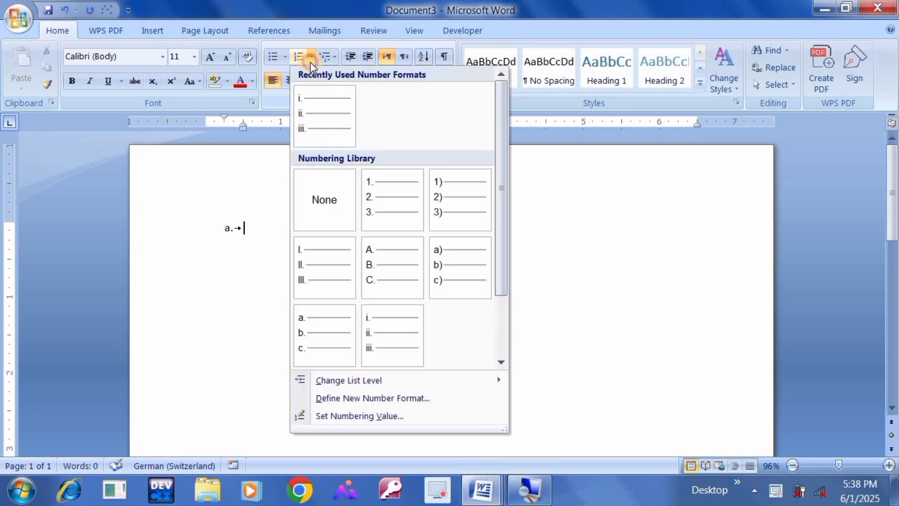
pyautogui.click(375, 190)
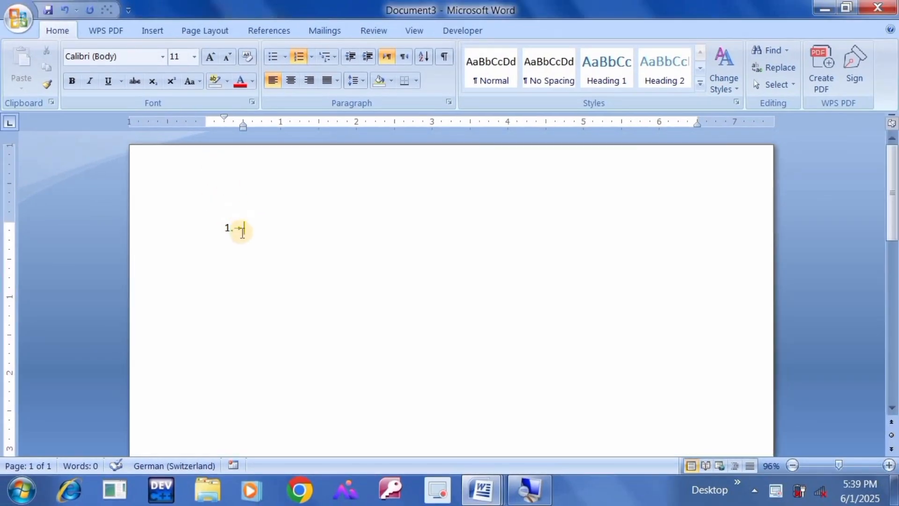
# Step: Turn off the always-shown tab characters formatting mark in the Word display options
pyautogui.click(21, 18)
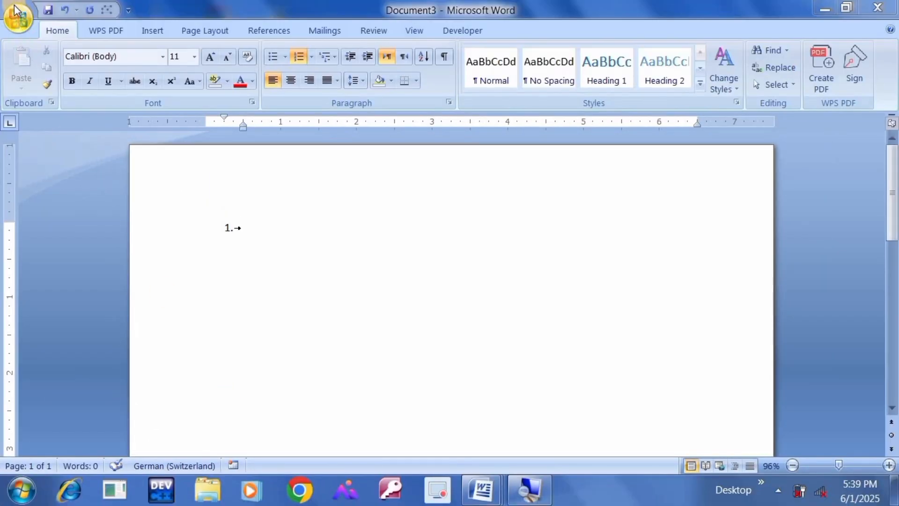
pyautogui.click(17, 10)
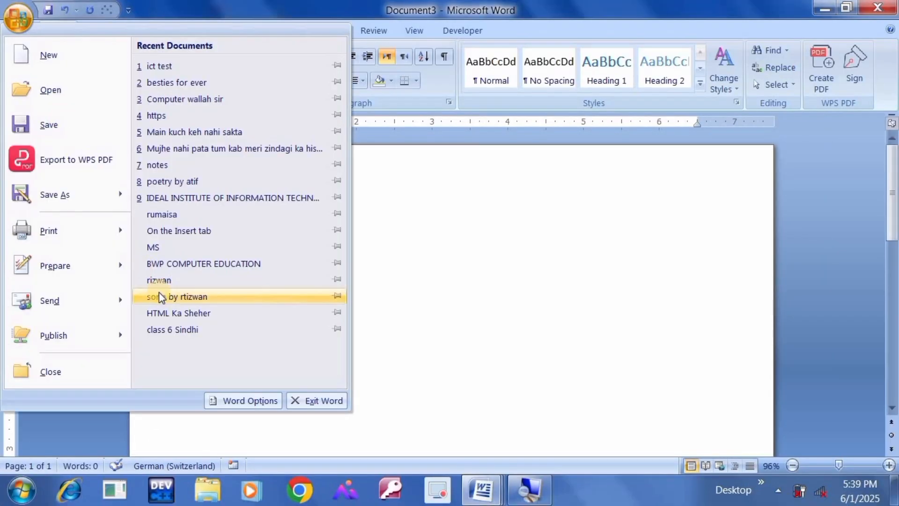
pyautogui.click(209, 402)
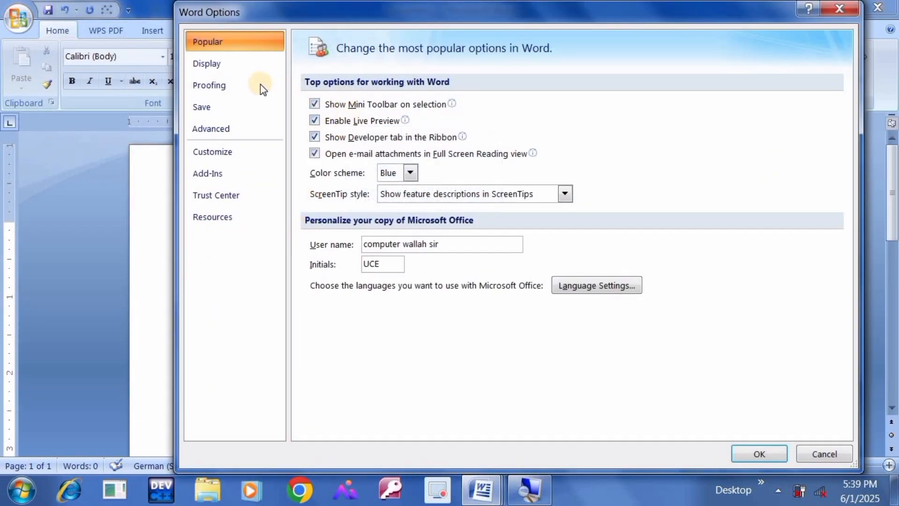
pyautogui.click(257, 69)
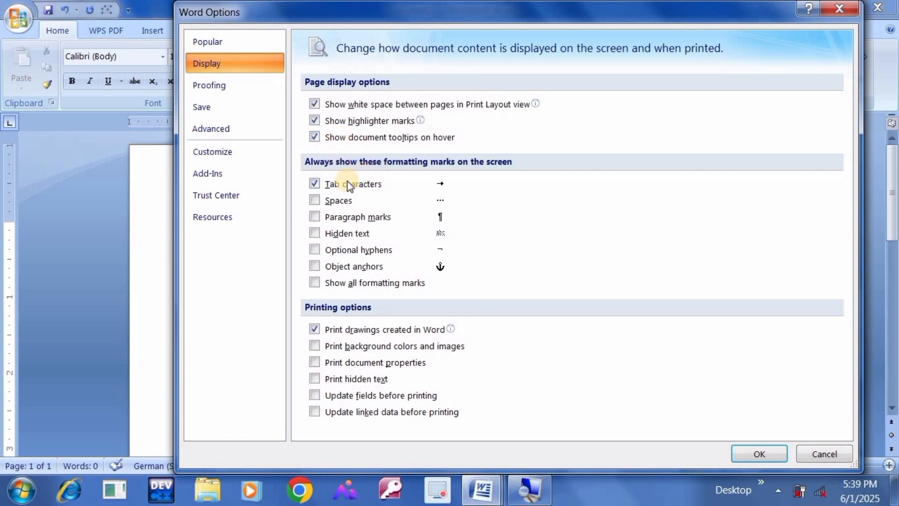
pyautogui.click(325, 184)
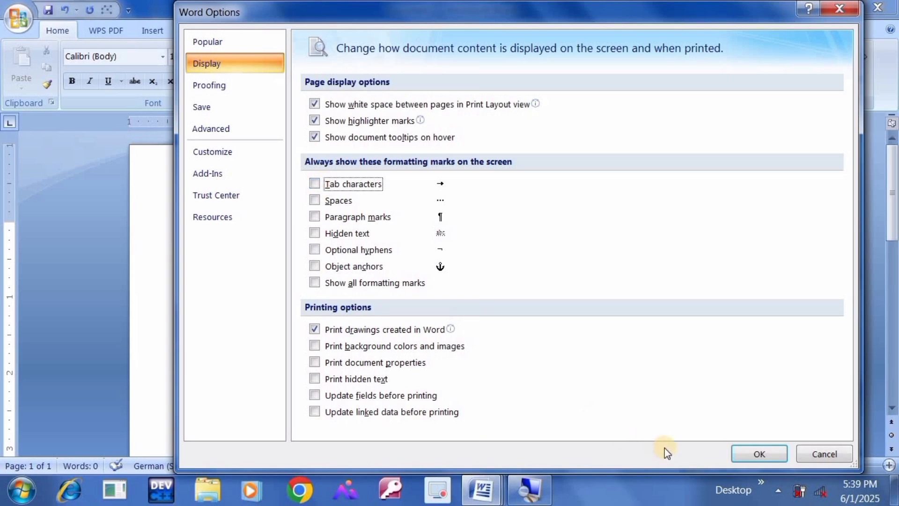
pyautogui.click(733, 455)
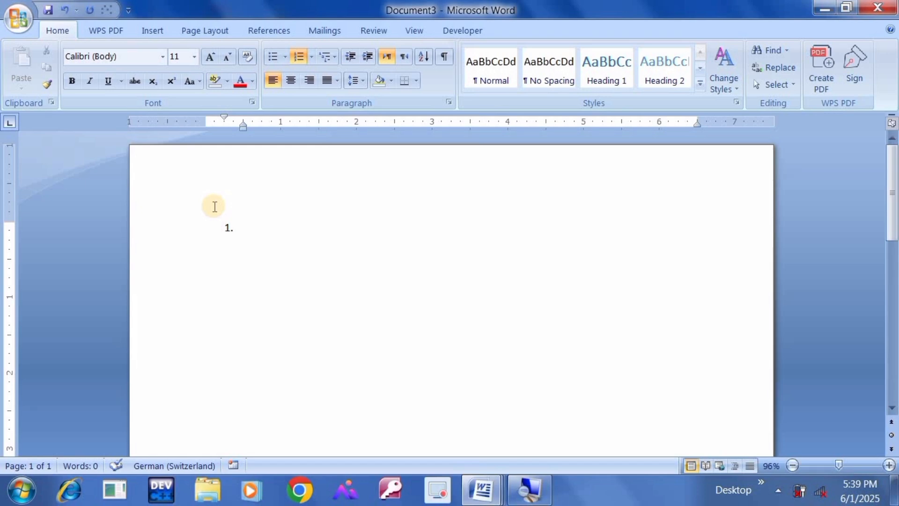
# Step: Enter the first numbered question, "Ms word is", a long underscore blank and "software"
pyautogui.write('Ms word')
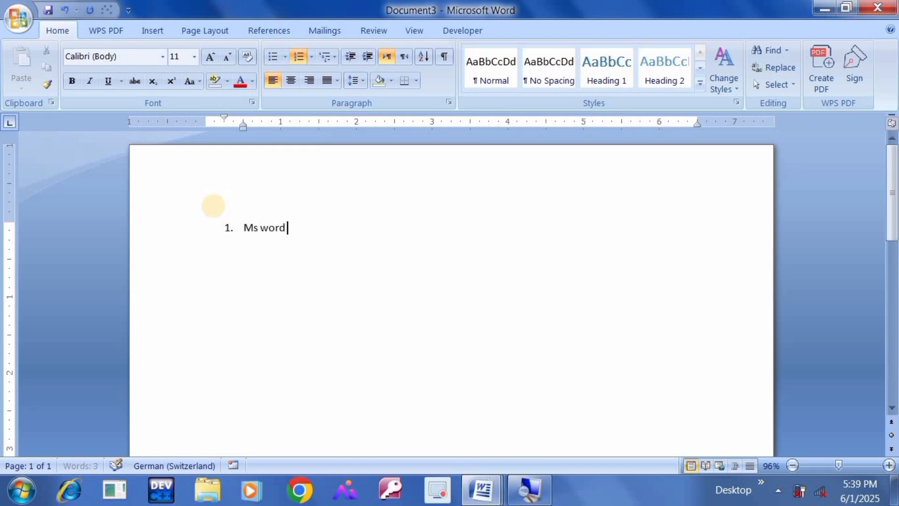
pyautogui.write(' is __________________________________ sof')
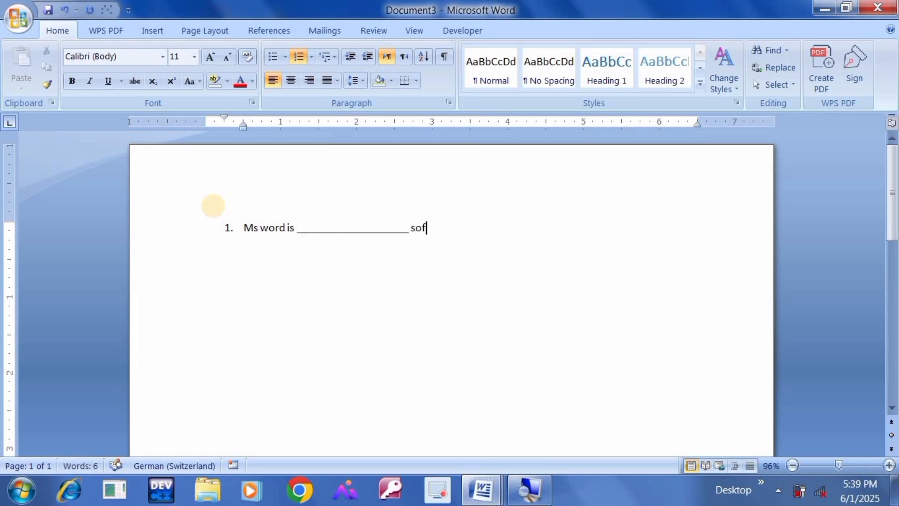
pyautogui.write('tware')
# Step: Add second-level options a "Applicition software" and b "System software" below question 1
pyautogui.press('Return')
pyautogui.press('Tab')
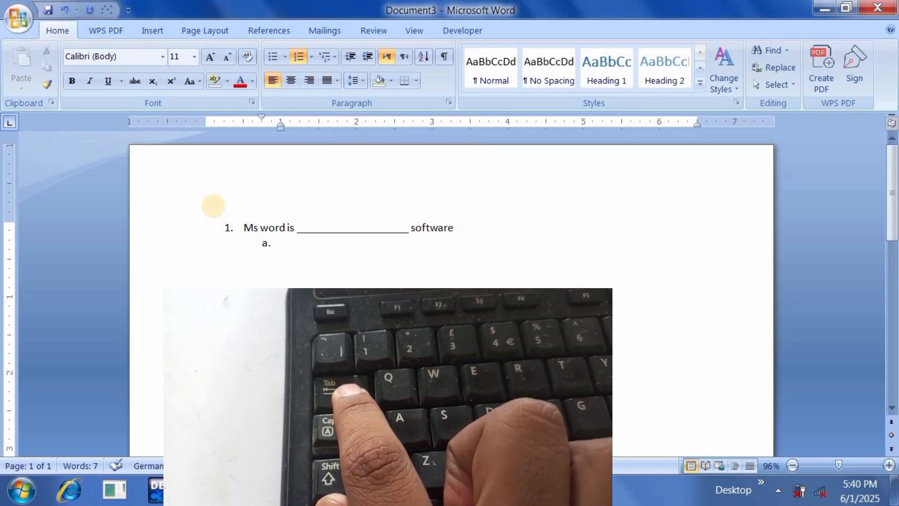
pyautogui.write('appl')
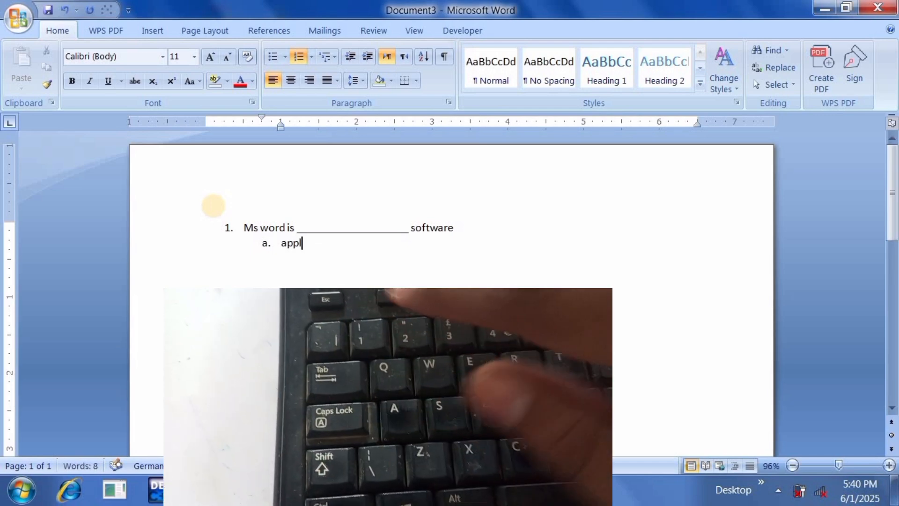
pyautogui.write('icitio')
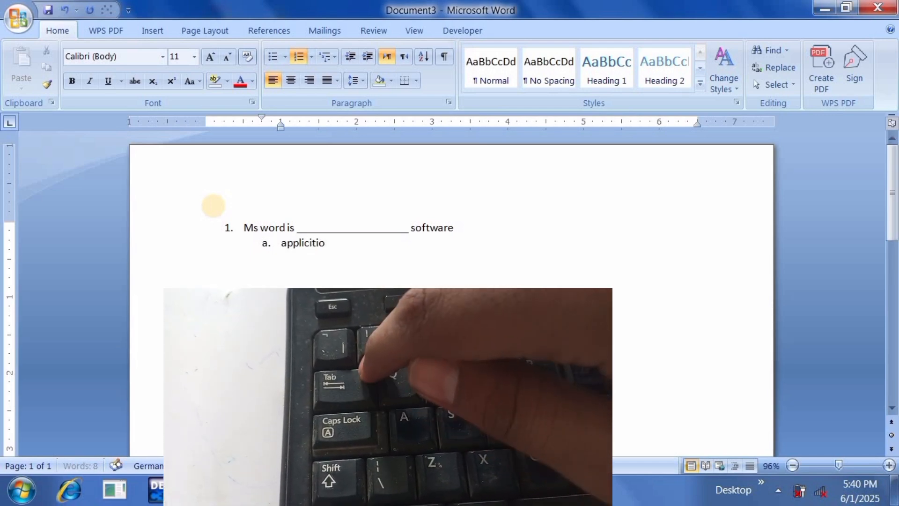
pyautogui.write('n soft')
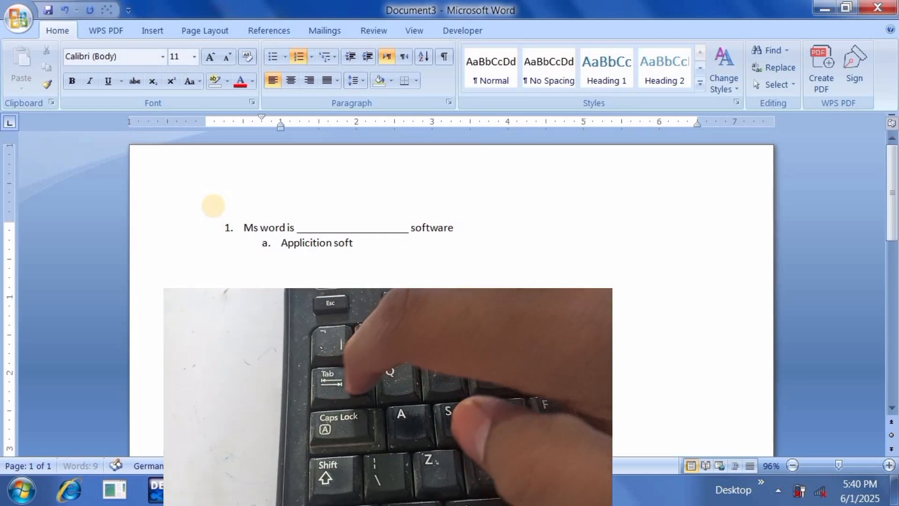
pyautogui.write('ware')
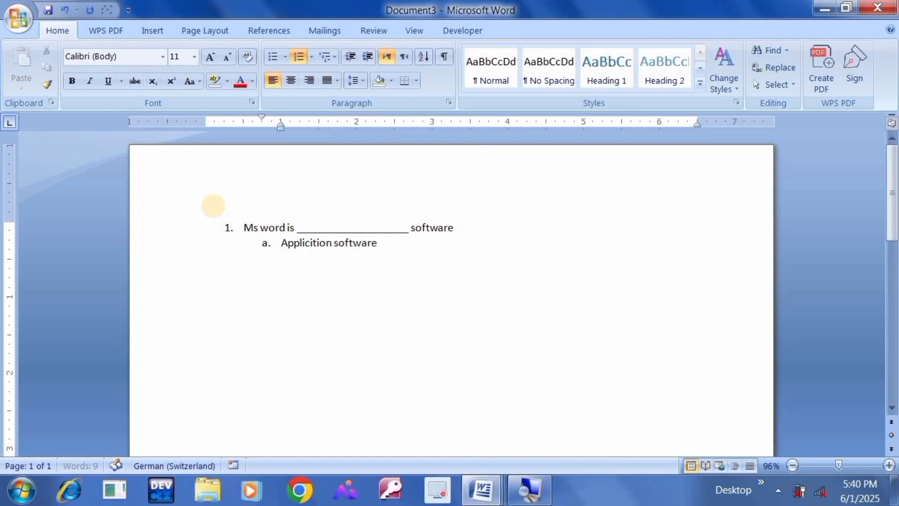
pyautogui.press('Return')
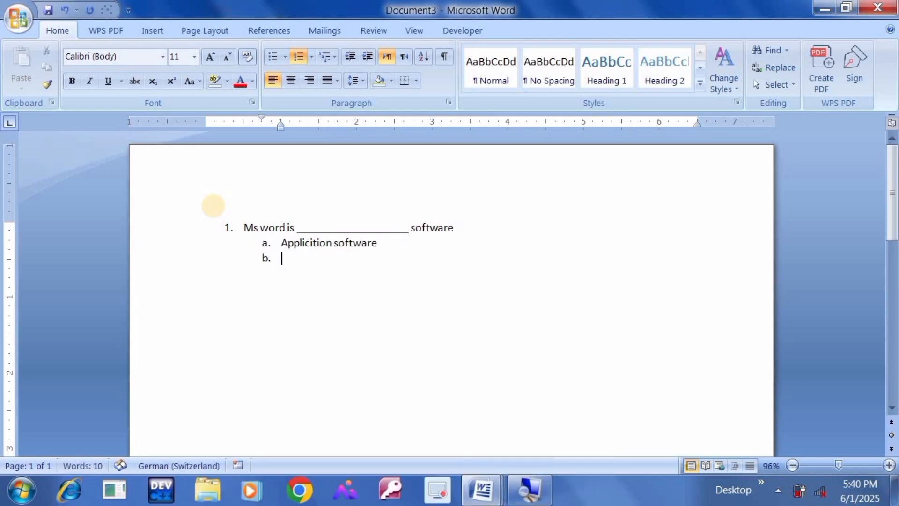
pyautogui.write('system ')
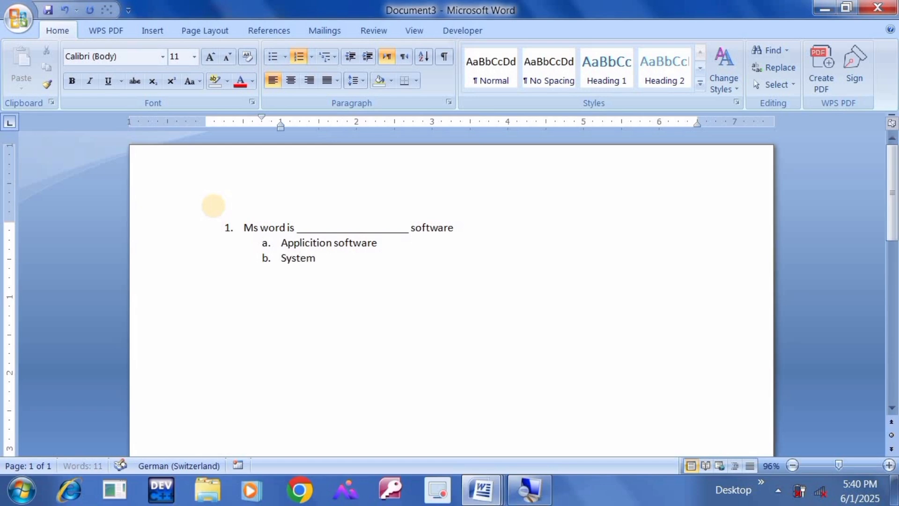
pyautogui.write('software')
# Step: Add options c "Utillty software" and d "None of thes" to question 1
pyautogui.press('Return')
pyautogui.write('utit')
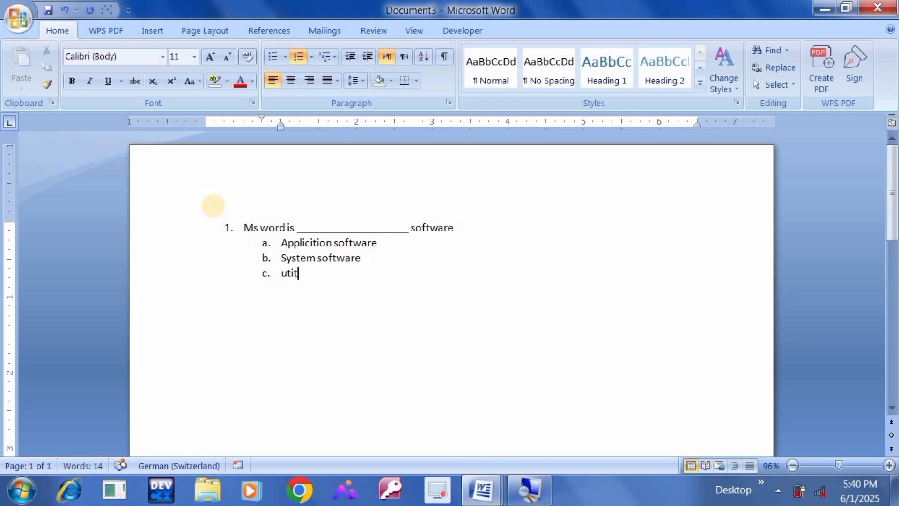
pyautogui.press('BackSpace')
pyautogui.write('llty ')
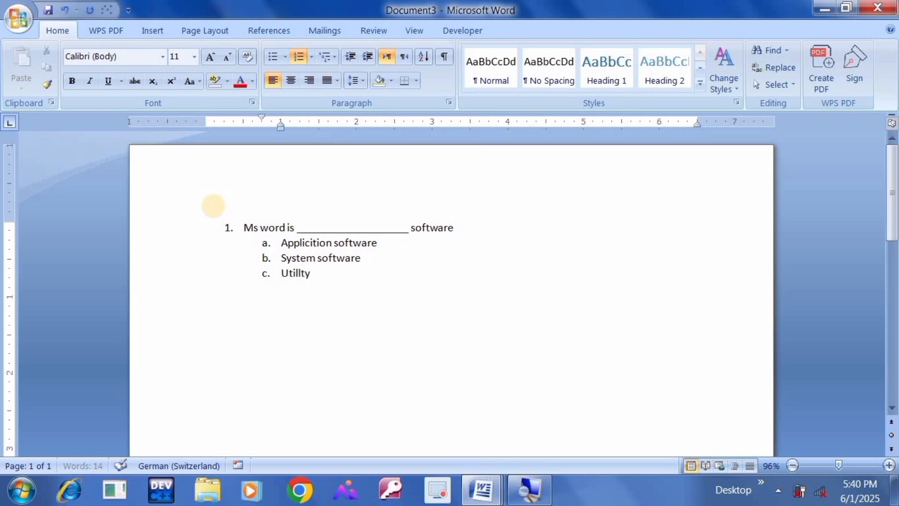
pyautogui.write('software')
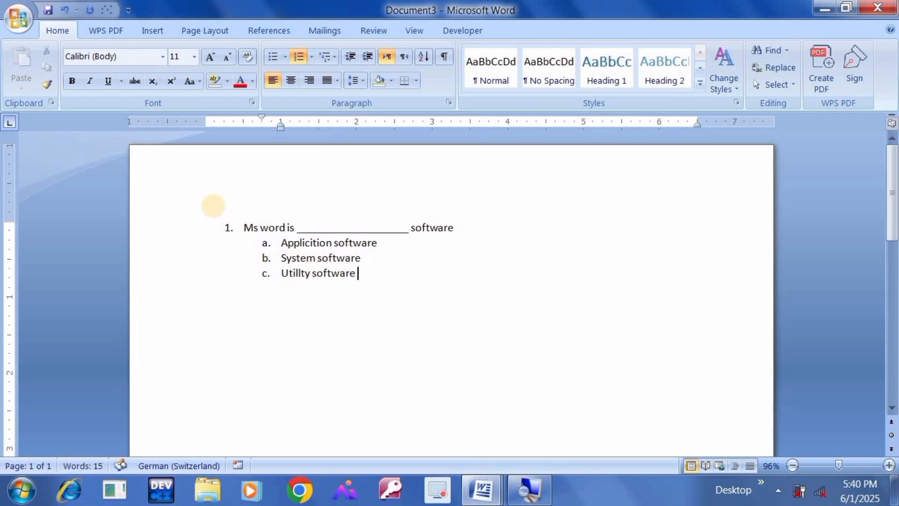
pyautogui.press('Return')
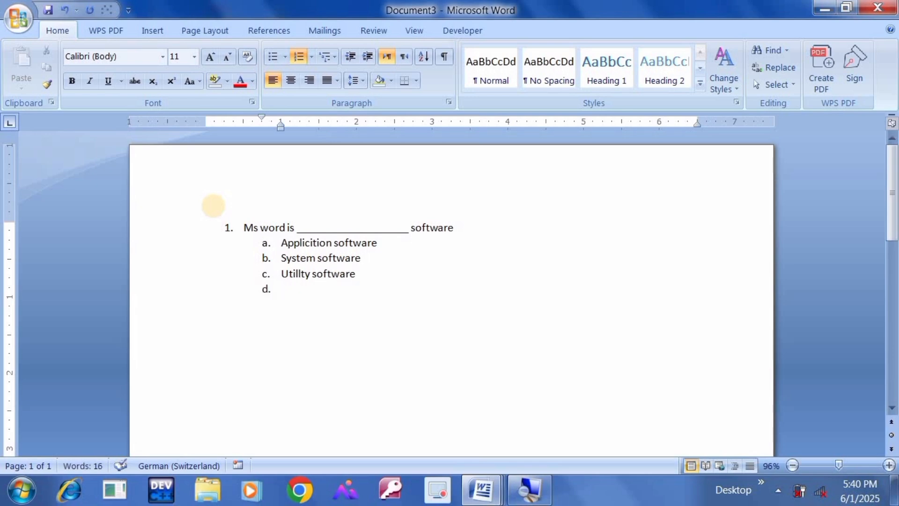
pyautogui.write('none of thes')
# Step: Add an empty item below option d, select the option letters, and remove the item along with the final letter of option d
pyautogui.press('Return')
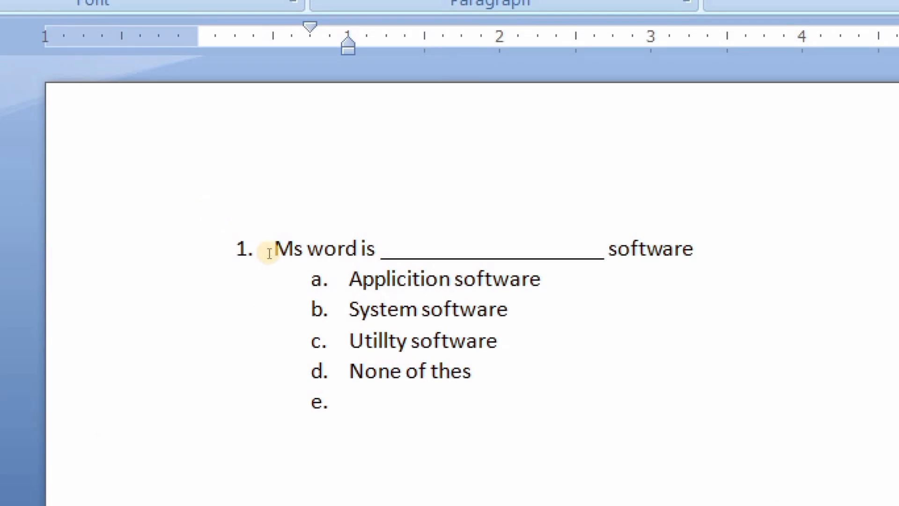
pyautogui.moveTo(269, 253); pyautogui.dragTo(268, 283)
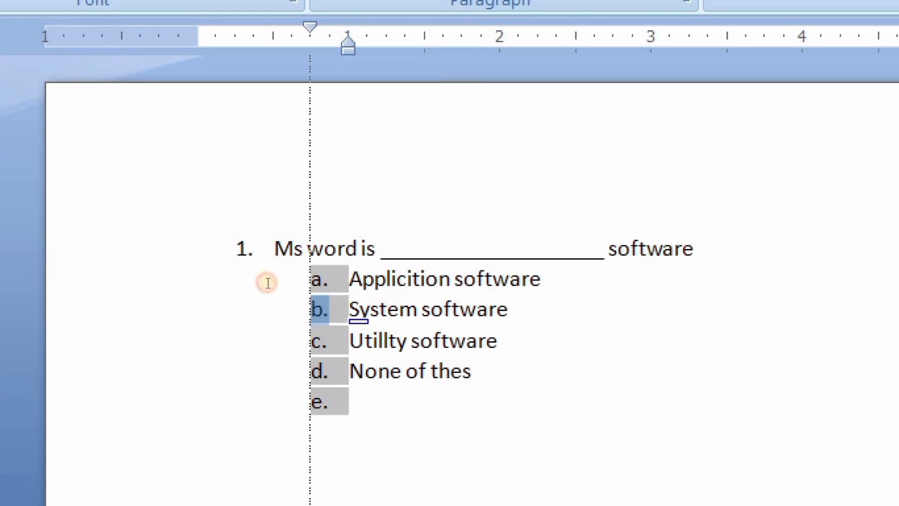
pyautogui.click(274, 309)
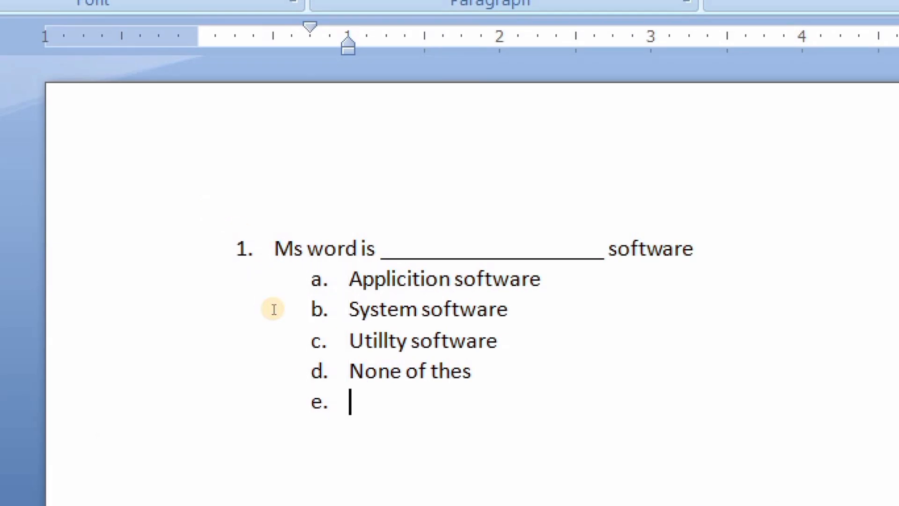
pyautogui.press('BackSpace')
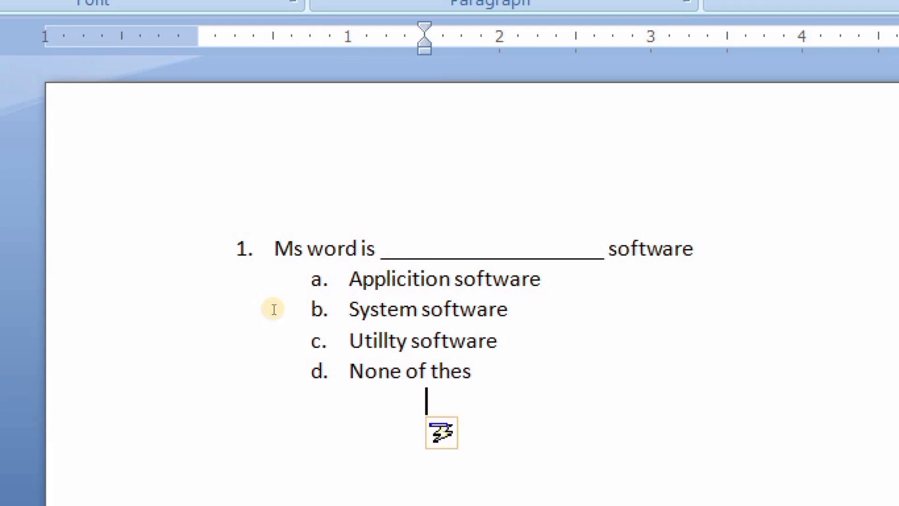
pyautogui.press('BackSpace')
pyautogui.press('BackSpace')
pyautogui.press('BackSpace')
pyautogui.press('BackSpace')
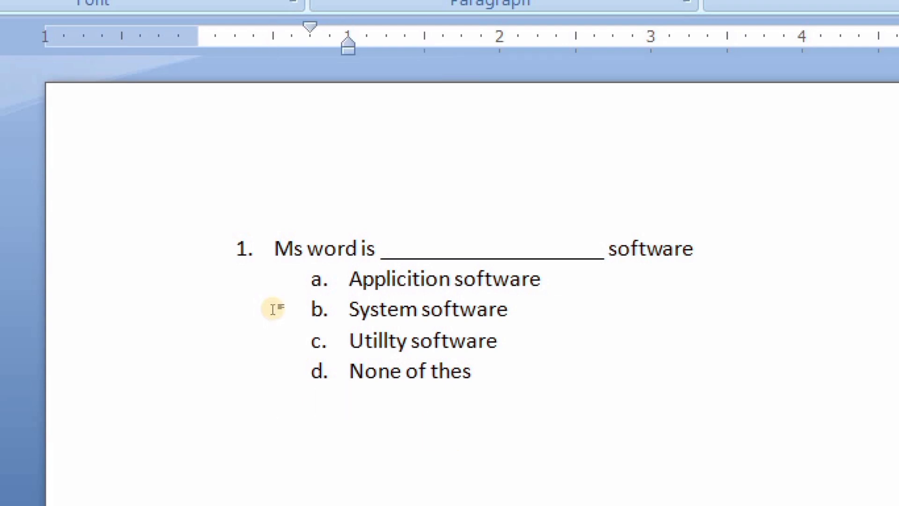
pyautogui.press('BackSpace')
# Step: Try changing the list level and removing the numbering of an empty item below option d
pyautogui.press('Tab')
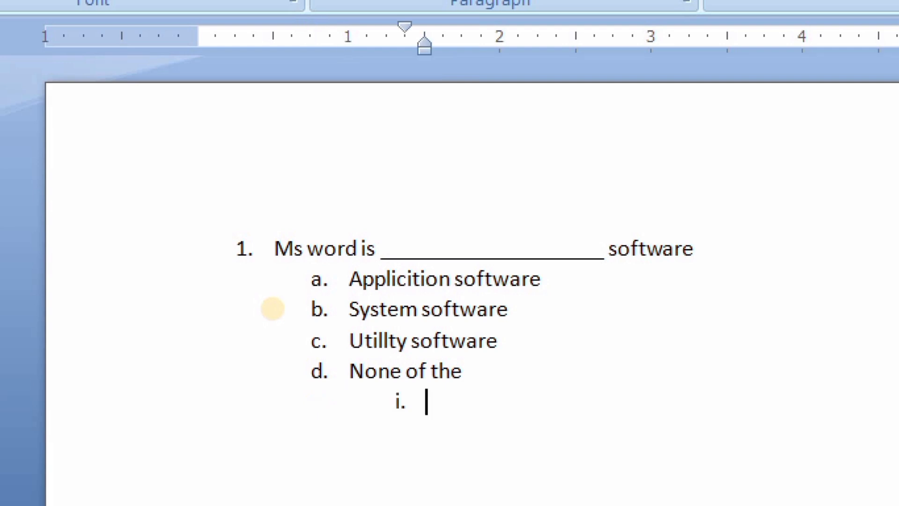
pyautogui.hotkey('shift', 'Tab')
pyautogui.hotkey('shift', 'Tab')
pyautogui.press('BackSpace')
pyautogui.press('BackSpace')
pyautogui.press('BackSpace')
pyautogui.press('Return')
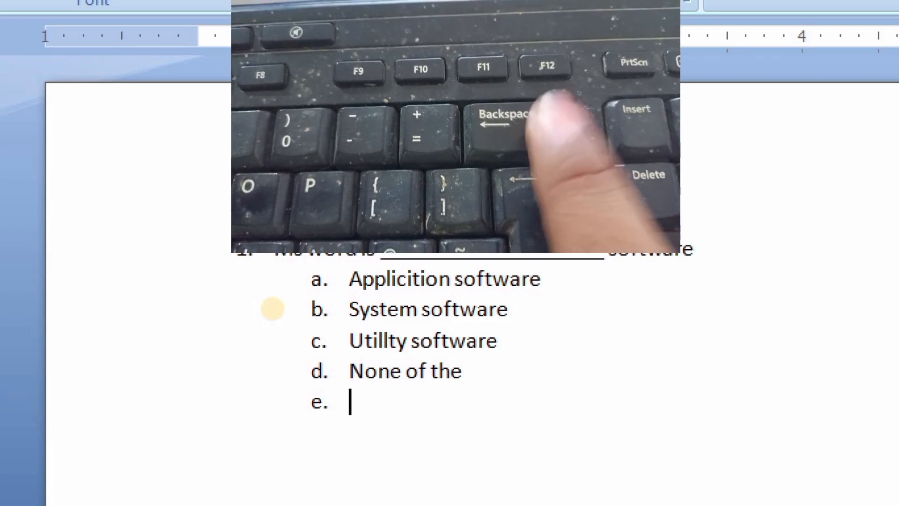
pyautogui.press('BackSpace')
pyautogui.press('Tab')
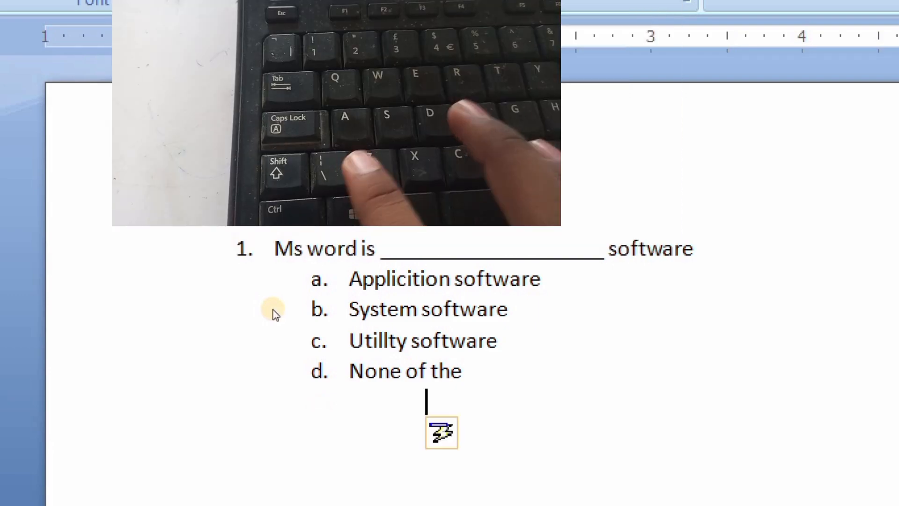
# Step: Delete the empty line below option d and correct the option to "None of these"
pyautogui.press('BackSpace')
pyautogui.press('BackSpace')
pyautogui.press('BackSpace')
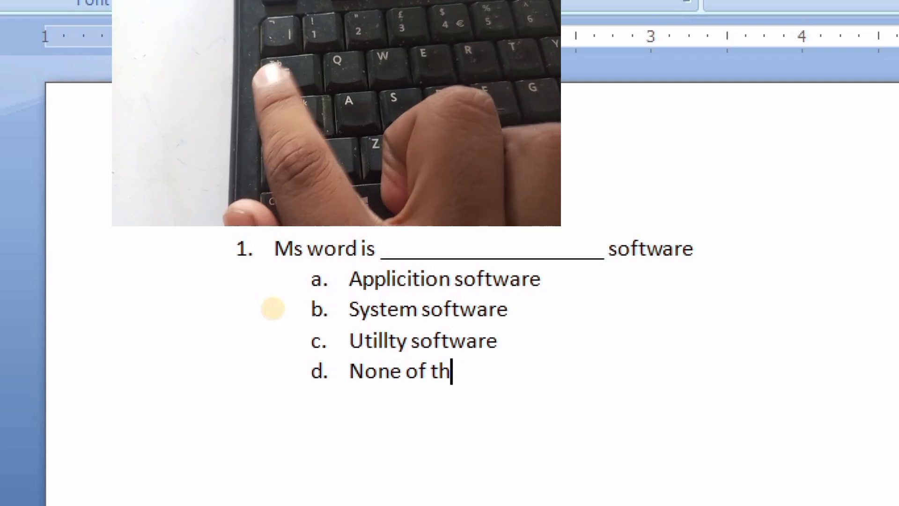
pyautogui.write('ese')
# Step: Add a new item after option d, promote it to the top level as question 2, and enter "dhygfhddhygfhdf"
pyautogui.press('Return')
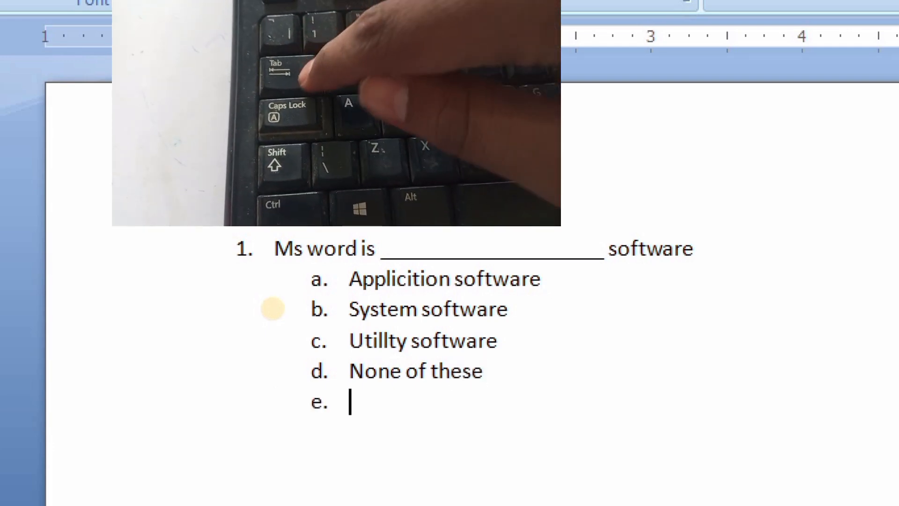
pyautogui.press('Tab')
pyautogui.hotkey('shift', 'Tab')
pyautogui.hotkey('shift', 'Tab')
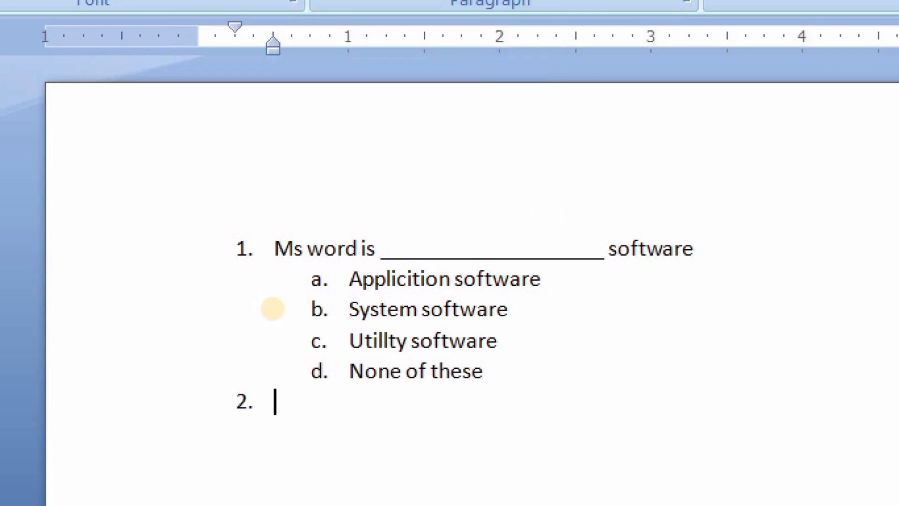
pyautogui.write('dhygfhddhygfhdf')
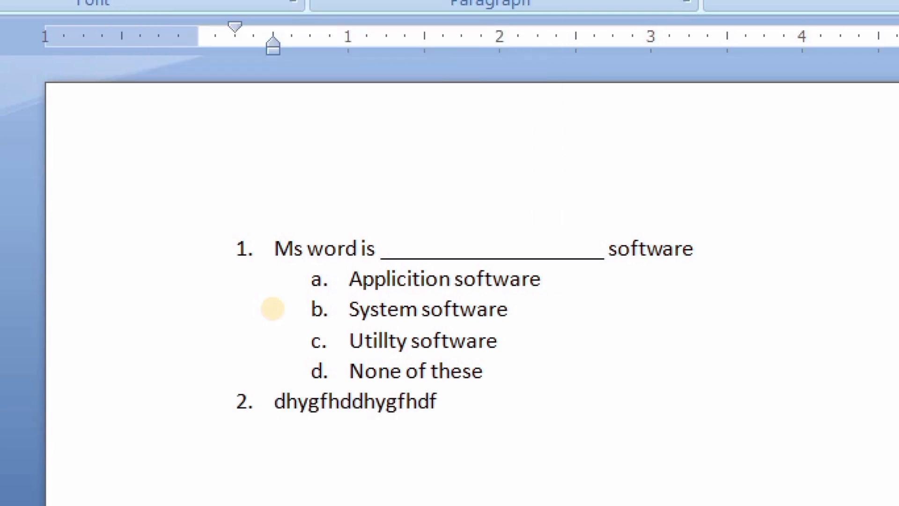
# Step: Enter options a to d under question 2 as Fhg, Ghf, Gbh and Gf
pyautogui.press('Return')
pyautogui.press('Tab')
pyautogui.write('fhg')
pyautogui.press('Return')
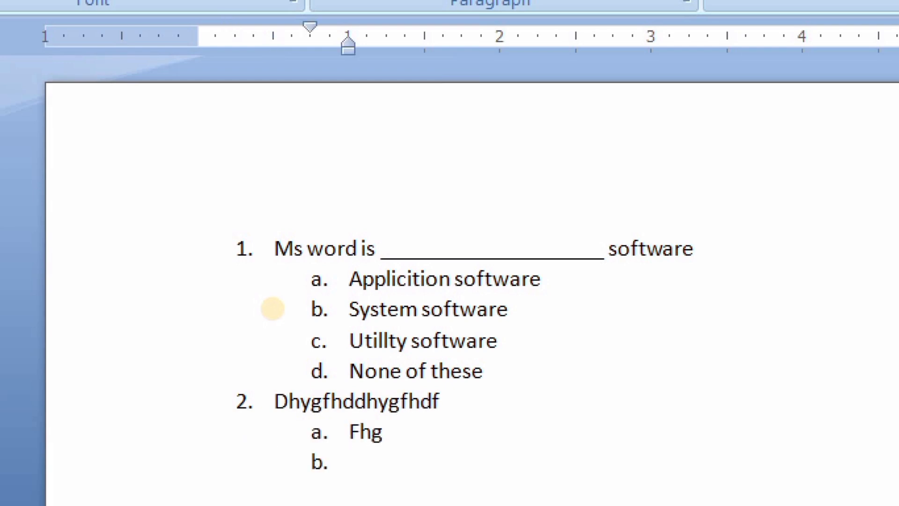
pyautogui.write('ghf')
pyautogui.press('Return')
pyautogui.write('gbh')
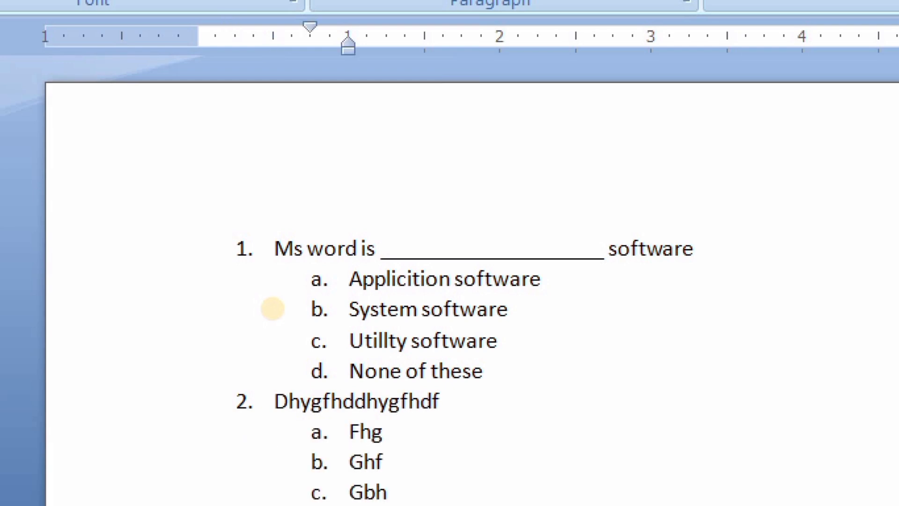
pyautogui.press('Return')
pyautogui.write('gf')
pyautogui.press('Return')
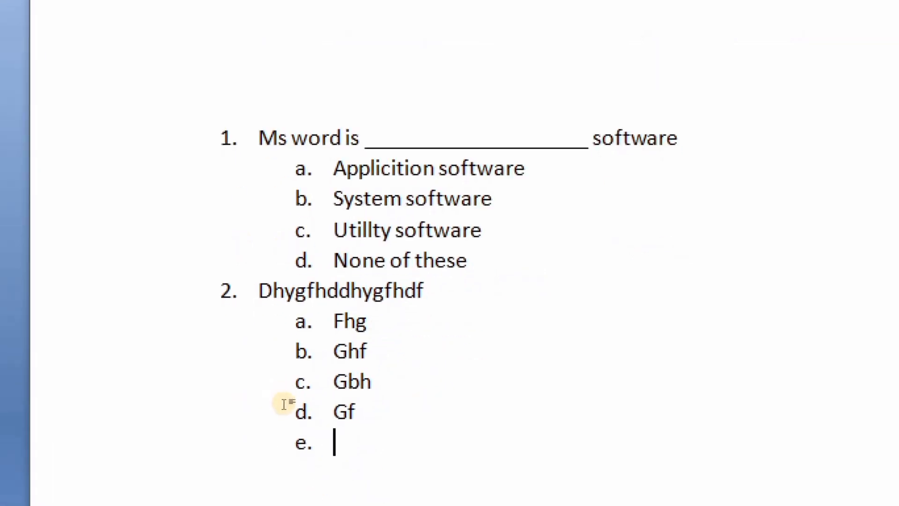
# Step: Promote the empty item below option d to the top level as question 3 and enter "ugyufd"
pyautogui.press('Tab')
pyautogui.hotkey('shift', 'Tab')
pyautogui.hotkey('shift', 'Tab')
pyautogui.write('ugyufd')
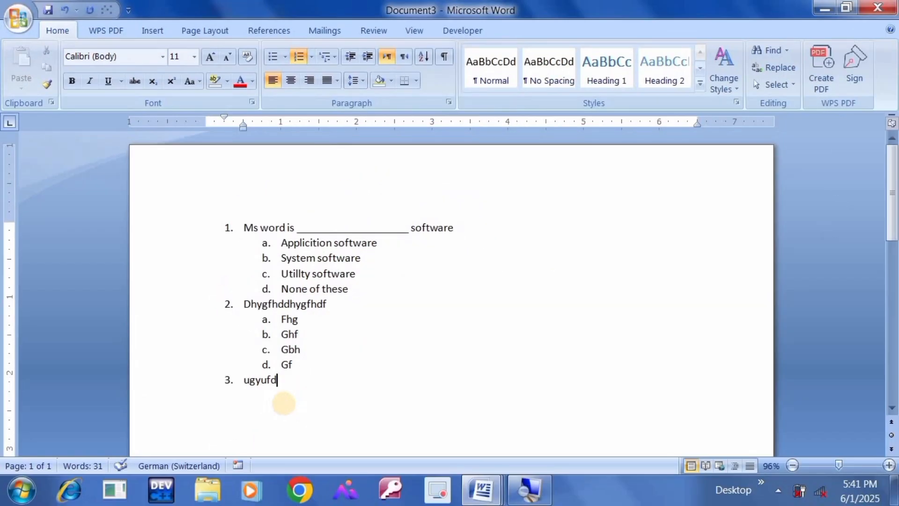
# Step: Undo the whole question list until the document is blank
pyautogui.hotkey('ctrl', 'z')
pyautogui.hotkey('ctrl', 'z')
pyautogui.hotkey('ctrl', 'z')
pyautogui.hotkey('ctrl', 'z')
pyautogui.hotkey('ctrl', 'z')
pyautogui.hotkey('ctrl', 'z')
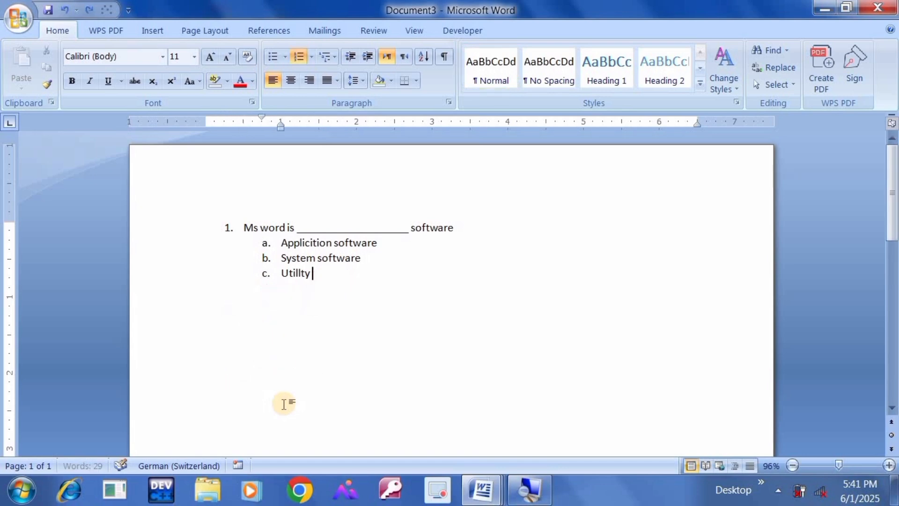
pyautogui.hotkey('ctrl', 'z')
pyautogui.hotkey('ctrl', 'z')
pyautogui.hotkey('ctrl', 'z')
pyautogui.hotkey('ctrl', 'z')
pyautogui.hotkey('ctrl', 'z')
pyautogui.hotkey('ctrl', 'z')
pyautogui.hotkey('ctrl', 'z')
pyautogui.hotkey('ctrl', 'z')
pyautogui.hotkey('ctrl', 'z')
pyautogui.hotkey('ctrl', 'z')
pyautogui.hotkey('ctrl', 'z')
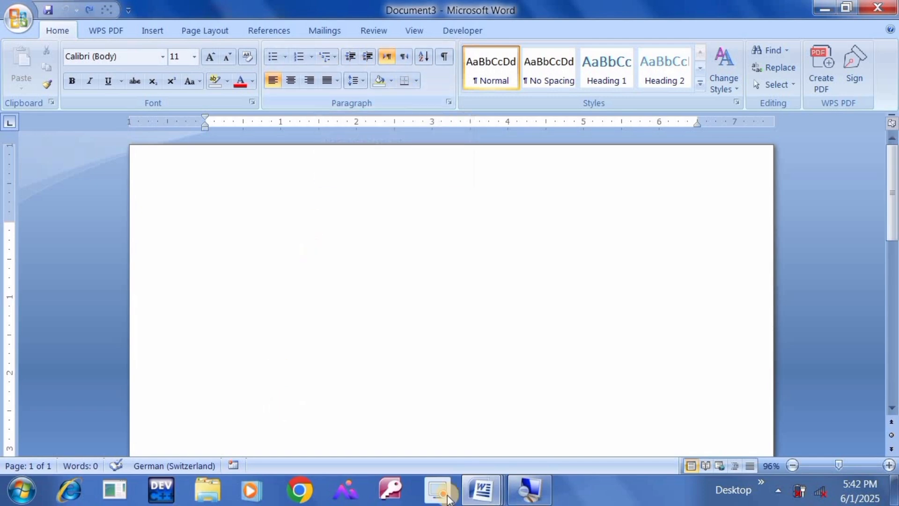
# Step: Switch to Document2 and generate sample paragraphs with =rand()
pyautogui.click(487, 489)
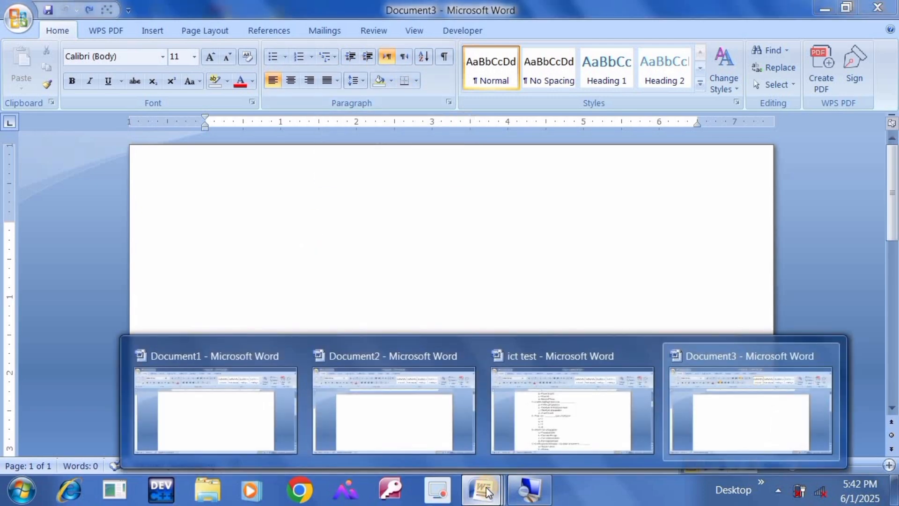
pyautogui.click(395, 374)
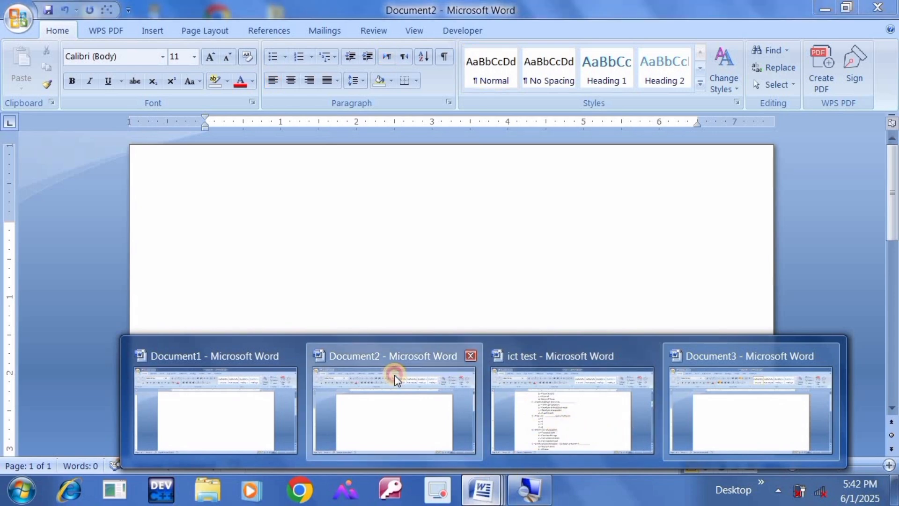
pyautogui.write('=')
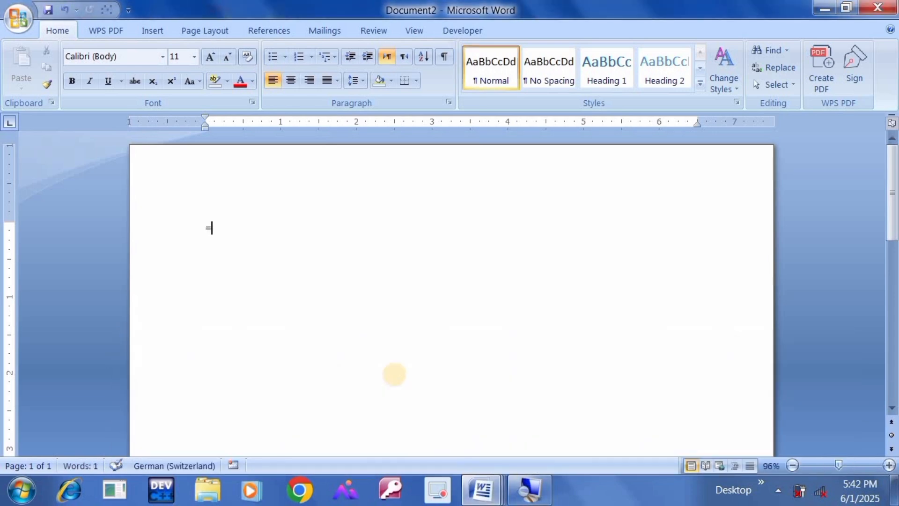
pyautogui.write('rand()')
pyautogui.press('Return')
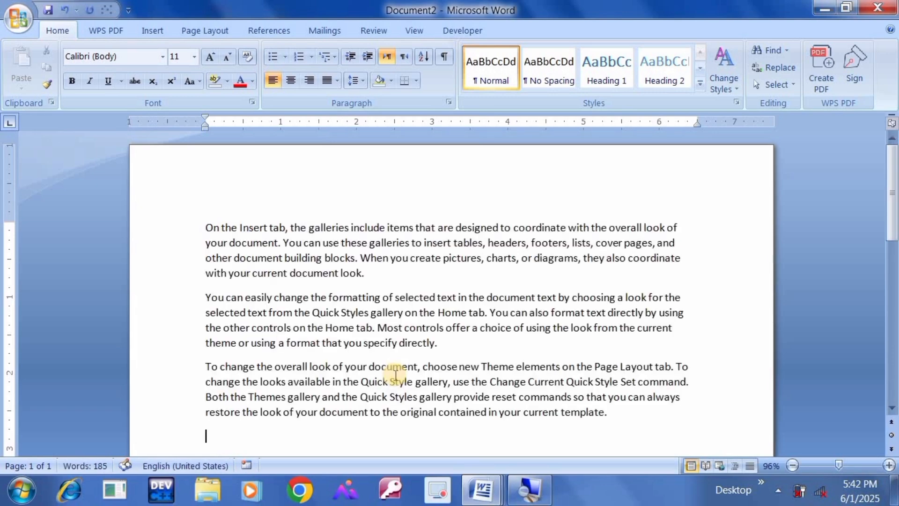
# Step: Enlarge the font size of all the sample text to 20
pyautogui.hotkey('ctrl', 'a')
pyautogui.hotkey('ctrl', 'shift', '.')
pyautogui.hotkey('ctrl', 'shift', '.')
pyautogui.hotkey('ctrl', 'shift', '.')
pyautogui.hotkey('ctrl', 'shift', '.')
pyautogui.hotkey('ctrl', 'shift', '.')
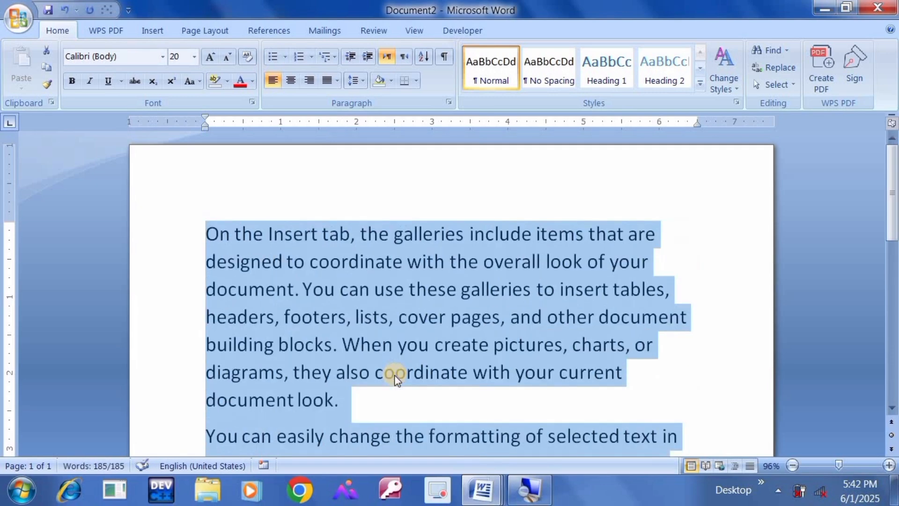
pyautogui.click(376, 221)
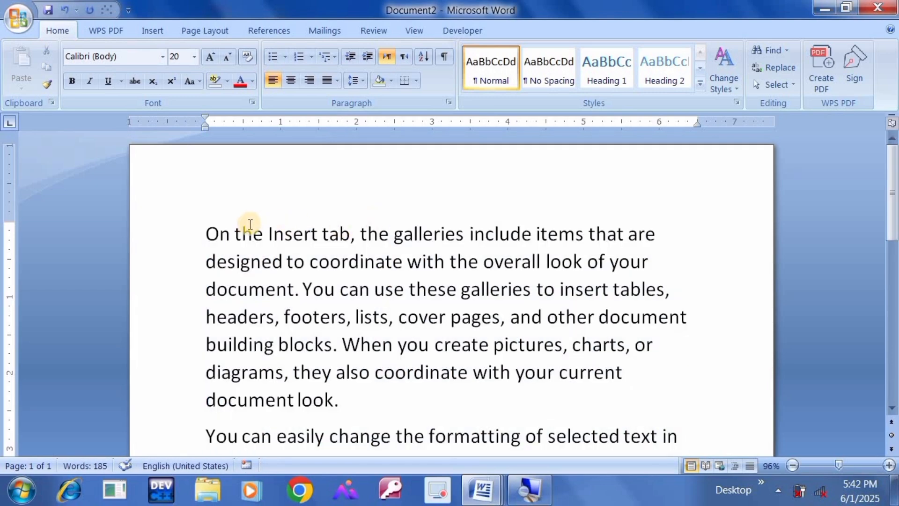
# Step: Try 1.15 line spacing on the whole text and set it to 1.0 instead
pyautogui.click(206, 234)
pyautogui.moveTo(206, 234); pyautogui.dragTo(315, 317)
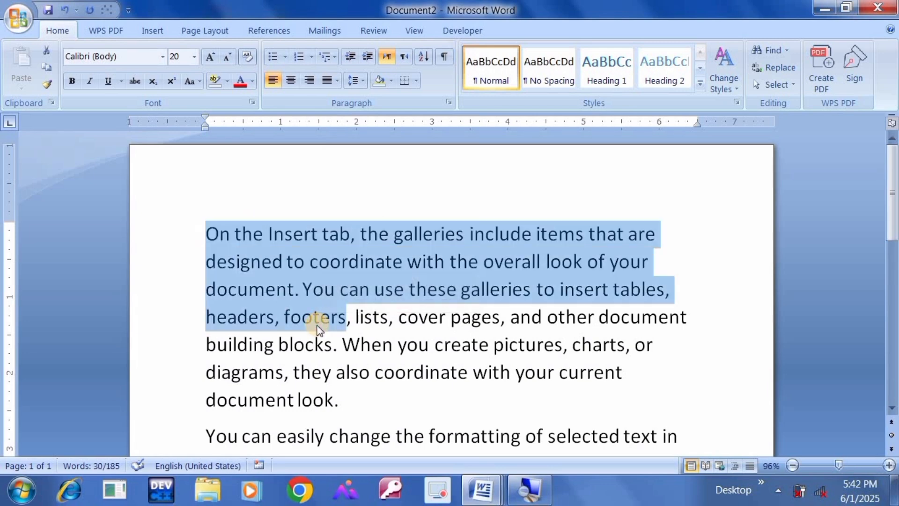
pyautogui.hotkey('ctrl', 'a')
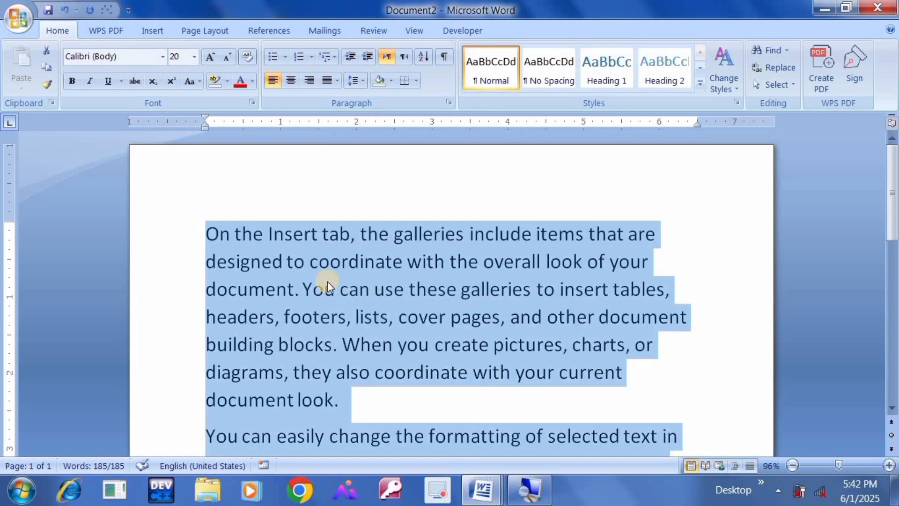
pyautogui.click(364, 81)
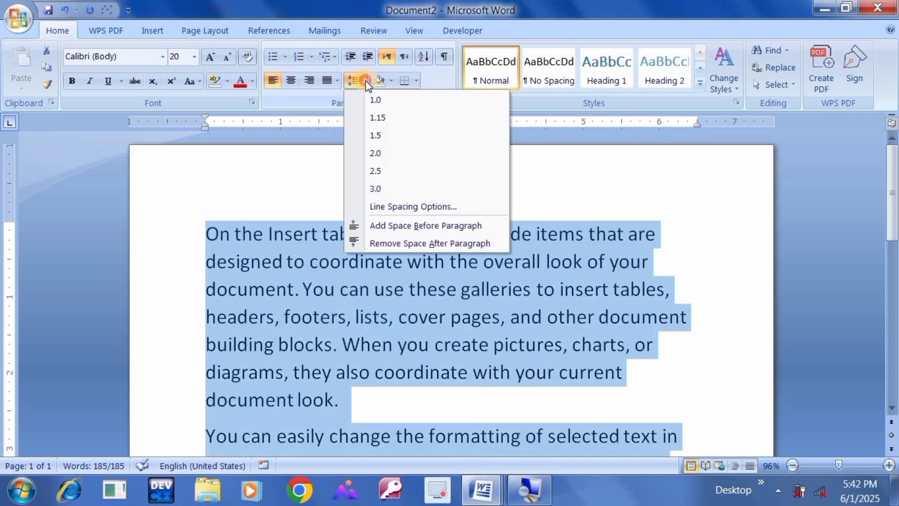
pyautogui.click(377, 118)
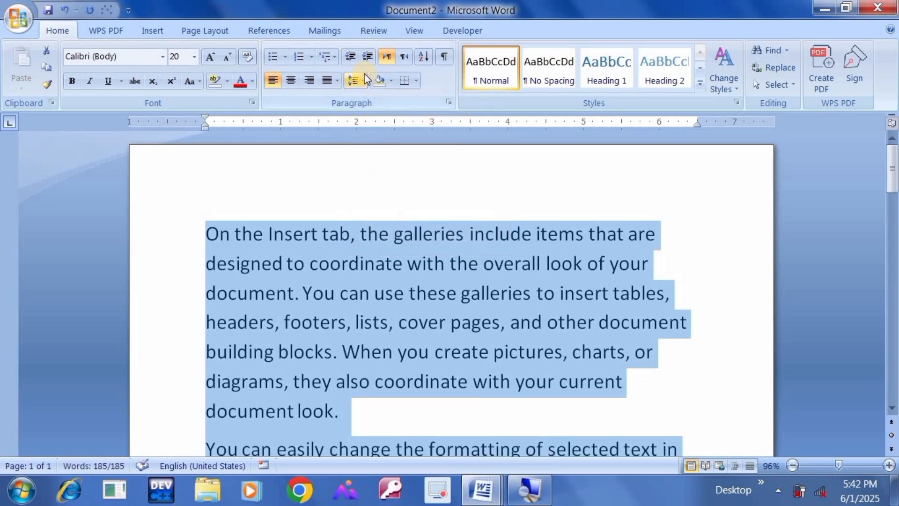
pyautogui.click(364, 78)
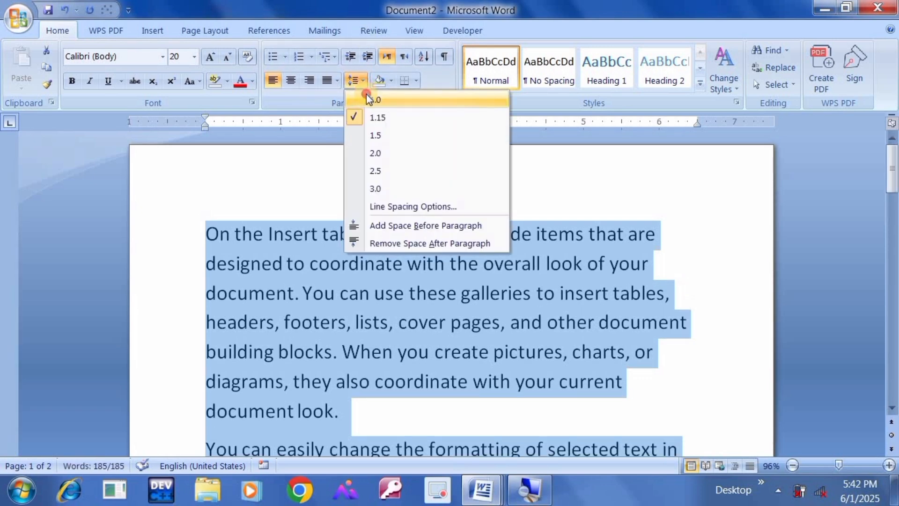
pyautogui.click(367, 96)
# Step: Try 3.0 line spacing on the whole text and undo it
pyautogui.click(366, 83)
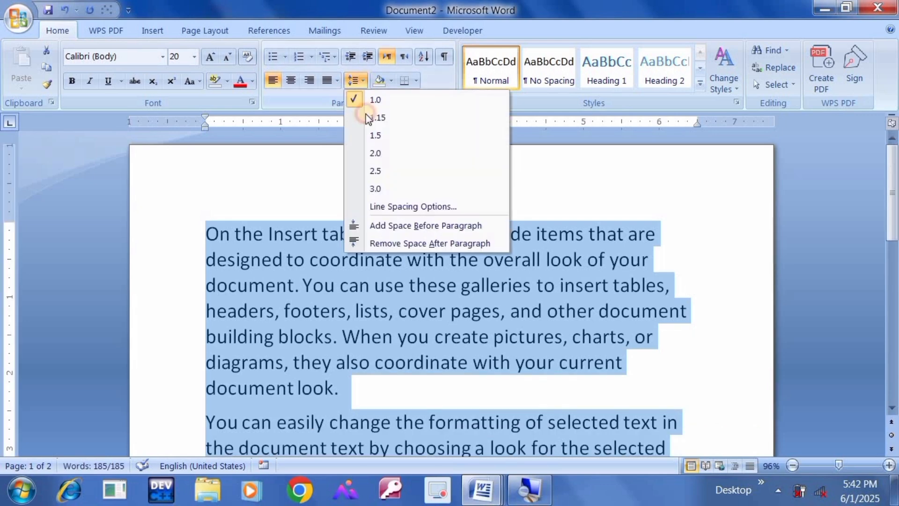
pyautogui.click(379, 189)
pyautogui.click(357, 256)
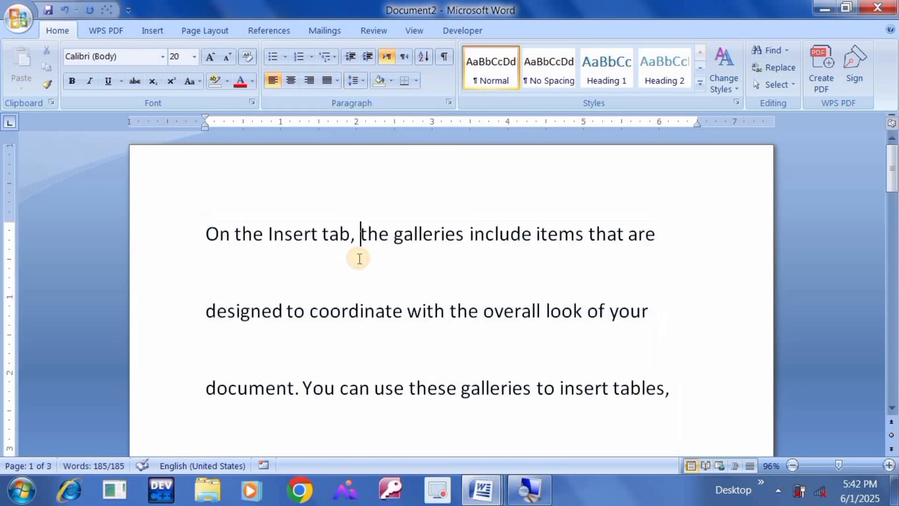
pyautogui.keyDown('ctrl'); pyautogui.click(347, 265); pyautogui.keyUp('ctrl')
pyautogui.click(346, 264)
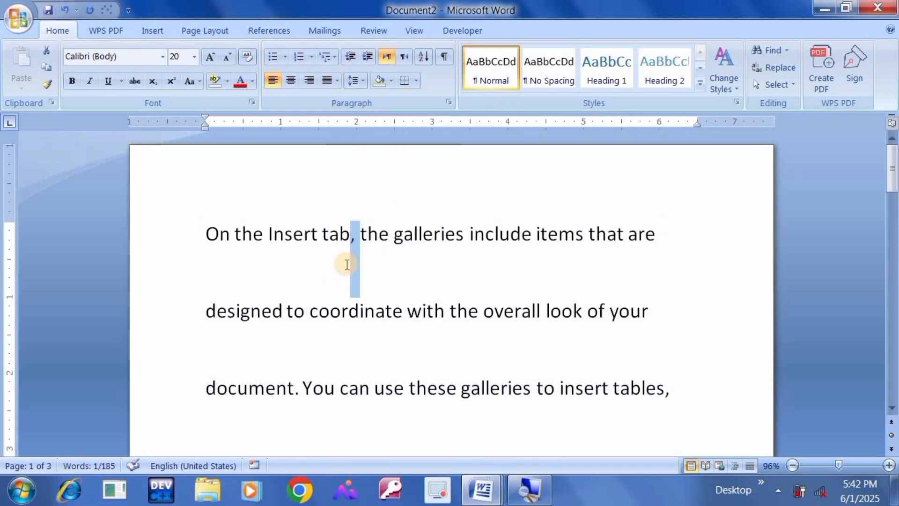
pyautogui.hotkey('ctrl', 'a')
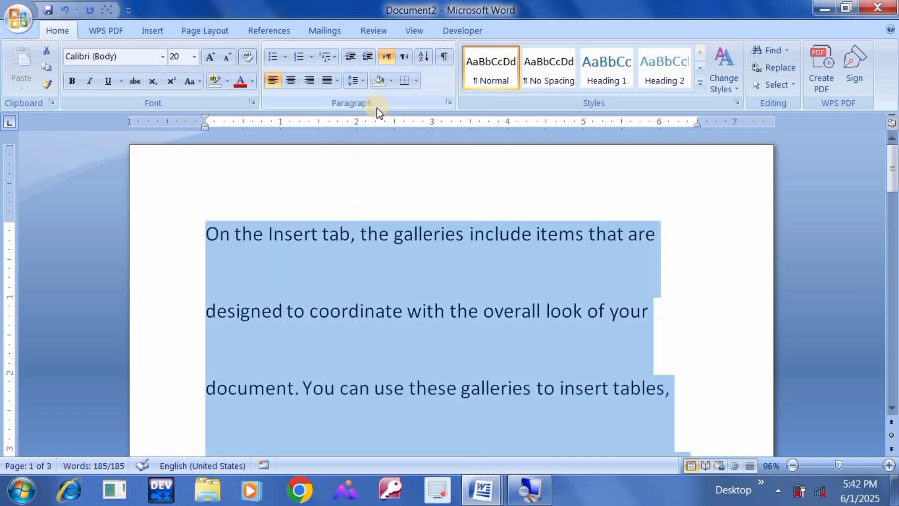
pyautogui.hotkey('ctrl', 'Home')
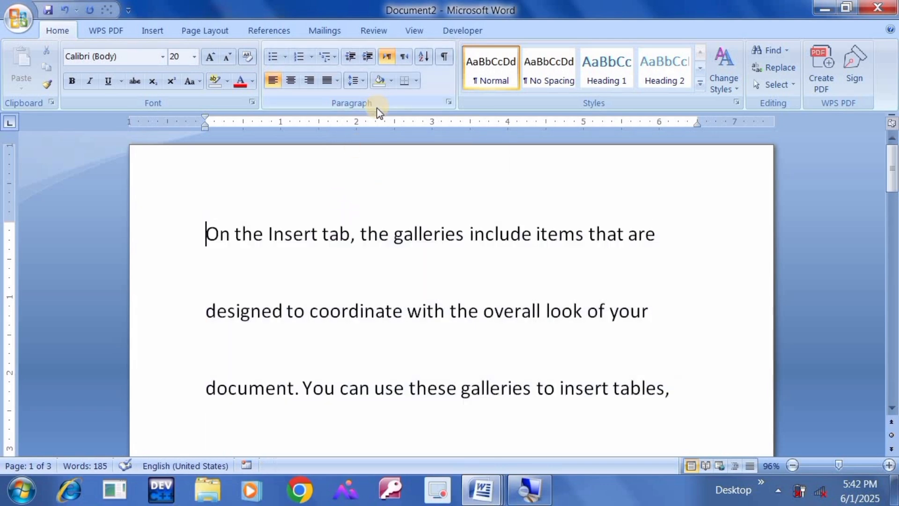
pyautogui.hotkey('ctrl', 'z')
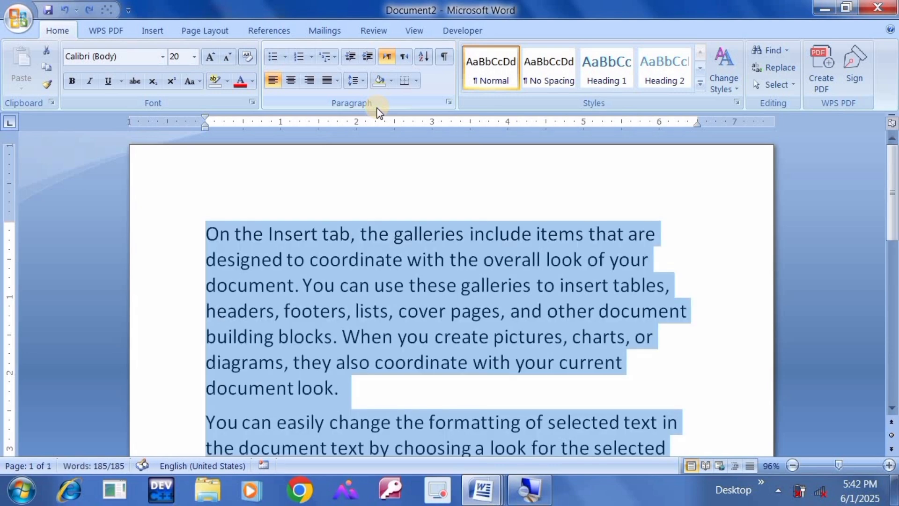
# Step: Try the shorthand "cws" at the start of the first paragraph and delete it
pyautogui.hotkey('ctrl', 'Home')
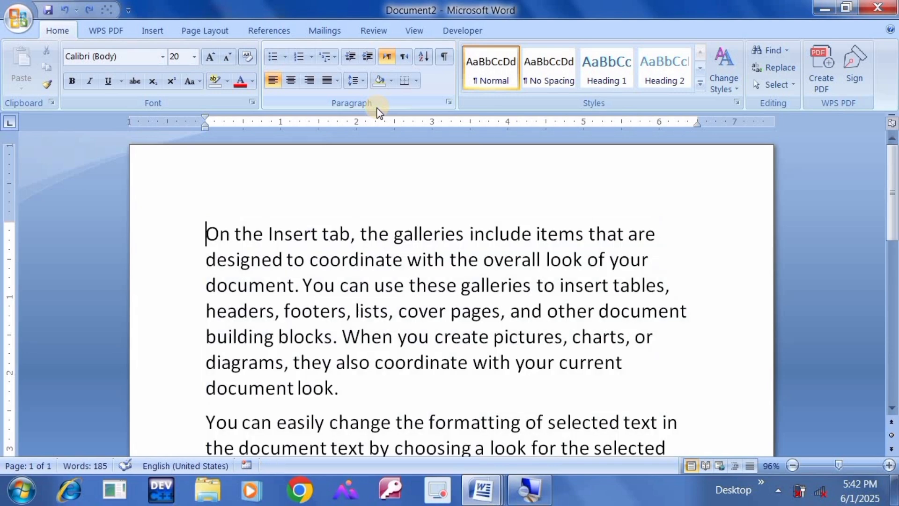
pyautogui.write('cw')
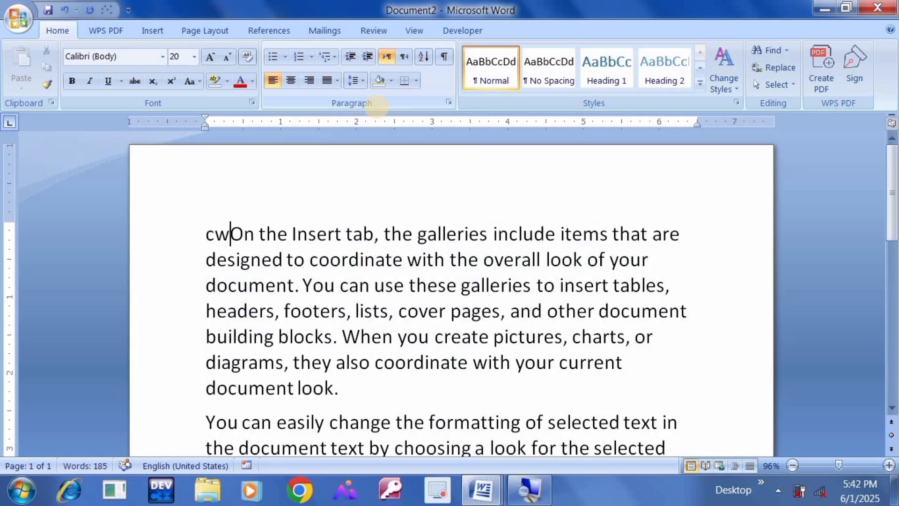
pyautogui.write('s')
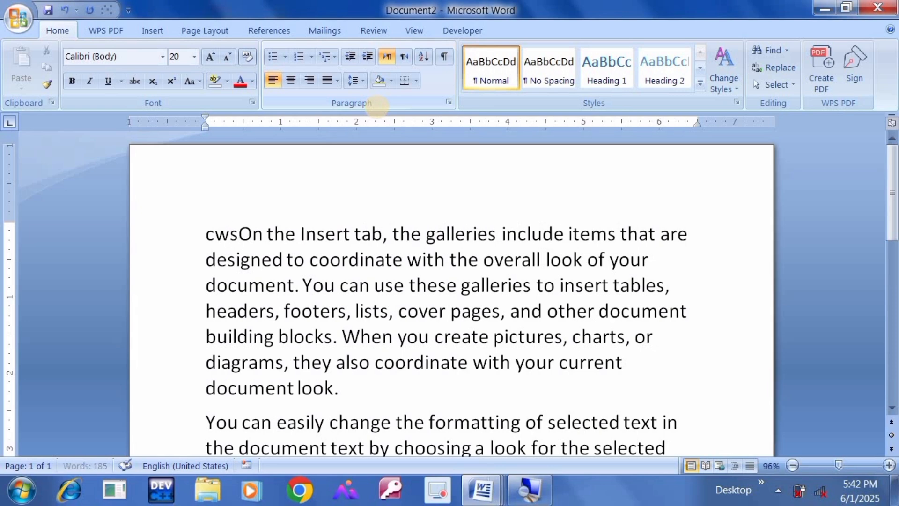
pyautogui.press('Return')
pyautogui.press('BackSpace')
pyautogui.press('BackSpace')
pyautogui.press('BackSpace')
pyautogui.press('BackSpace')
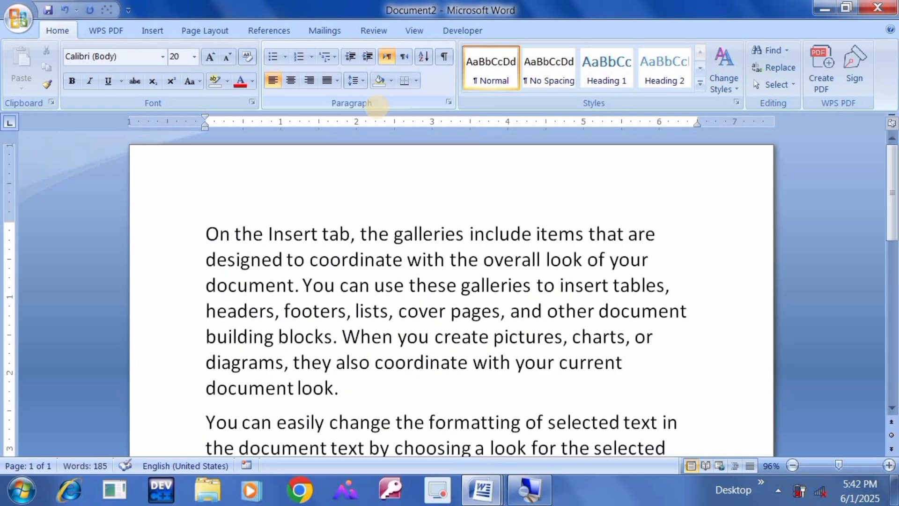
# Step: Enter the shorthand CWS at the start of the document and expand it into the heading COMPUTER WALLAH SIR
pyautogui.write('CSW')
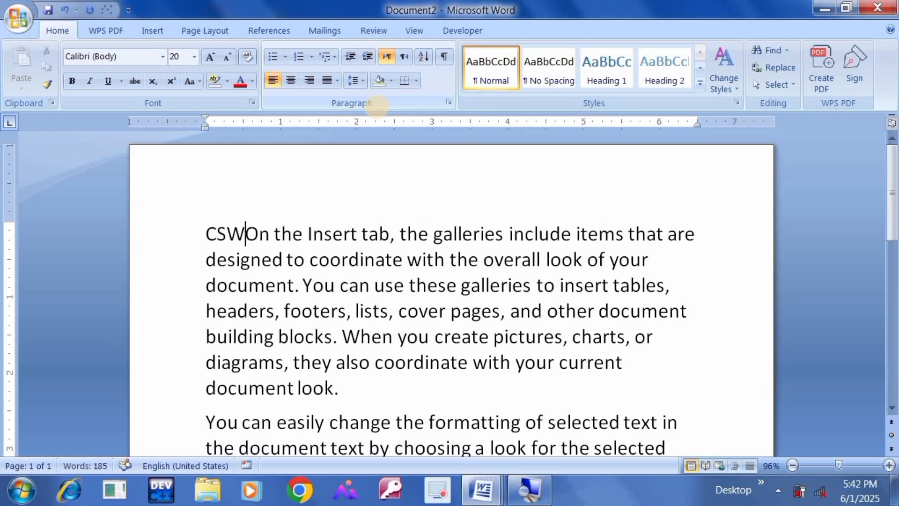
pyautogui.press('BackSpace')
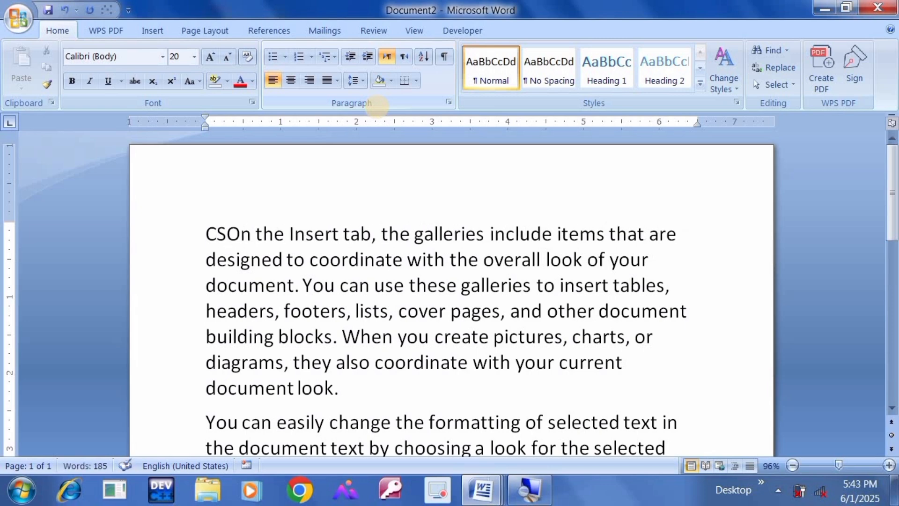
pyautogui.press('BackSpace')
pyautogui.write('WS')
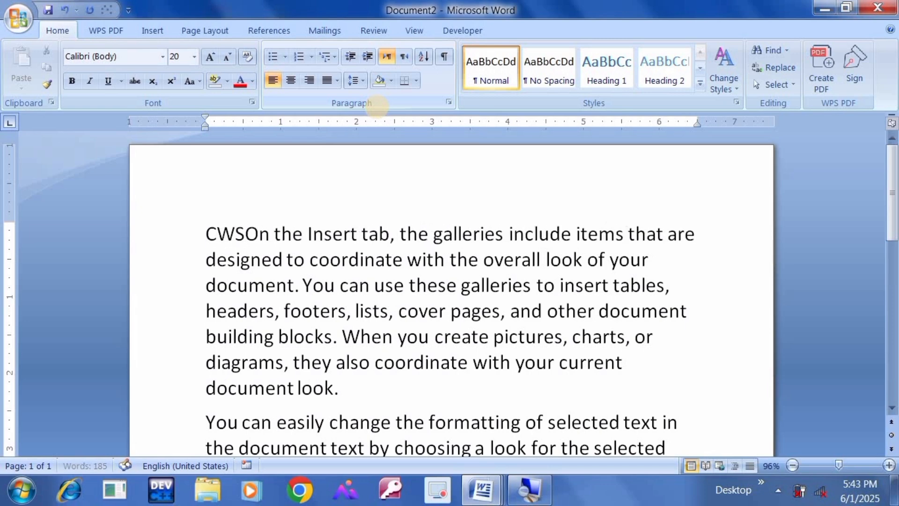
pyautogui.press('F3')
pyautogui.press('Up')
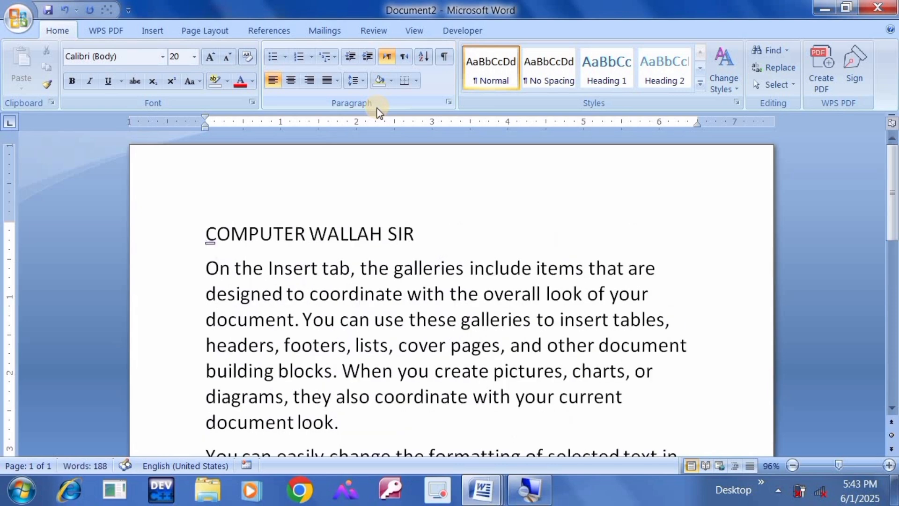
# Step: Select only the COMPUTER WALLAH SIR heading text and shade it with the darkest blue theme color
pyautogui.hotkey('shift', 'Right')
pyautogui.hotkey('shift', 'Right')
pyautogui.hotkey('shift', 'Right')
pyautogui.hotkey('shift', 'Right')
pyautogui.hotkey('shift', 'Right')
pyautogui.hotkey('shift', 'Right')
pyautogui.hotkey('shift', 'Right')
pyautogui.hotkey('shift', 'Right')
pyautogui.hotkey('shift', 'Right')
pyautogui.hotkey('shift', 'Right')
pyautogui.hotkey('shift', 'Right')
pyautogui.hotkey('shift', 'Right')
pyautogui.hotkey('shift', 'Right')
pyautogui.hotkey('shift', 'Right')
pyautogui.hotkey('shift', 'Right')
pyautogui.hotkey('shift', 'Right')
pyautogui.hotkey('shift', 'Right')
pyautogui.hotkey('shift', 'Right')
pyautogui.hotkey('shift', 'Right')
pyautogui.hotkey('shift', 'Right')
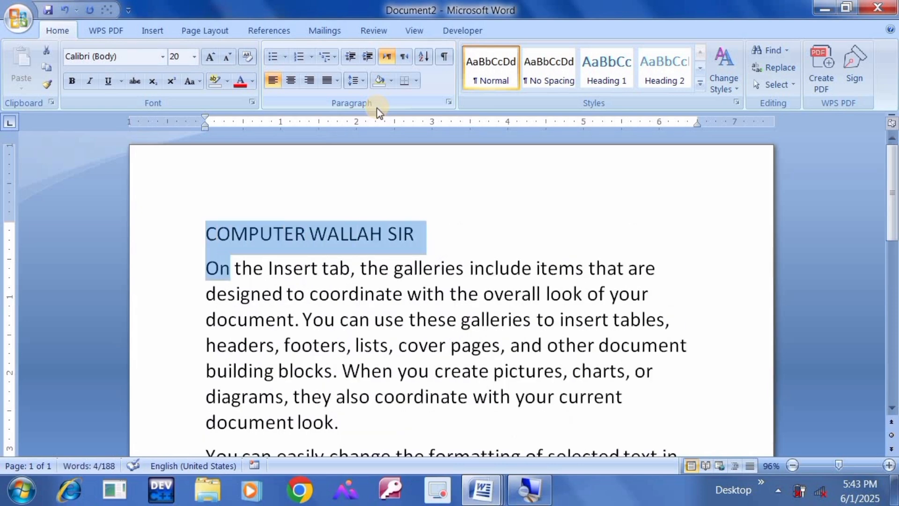
pyautogui.hotkey('shift', 'Left')
pyautogui.hotkey('shift', 'Left')
pyautogui.hotkey('shift', 'Left')
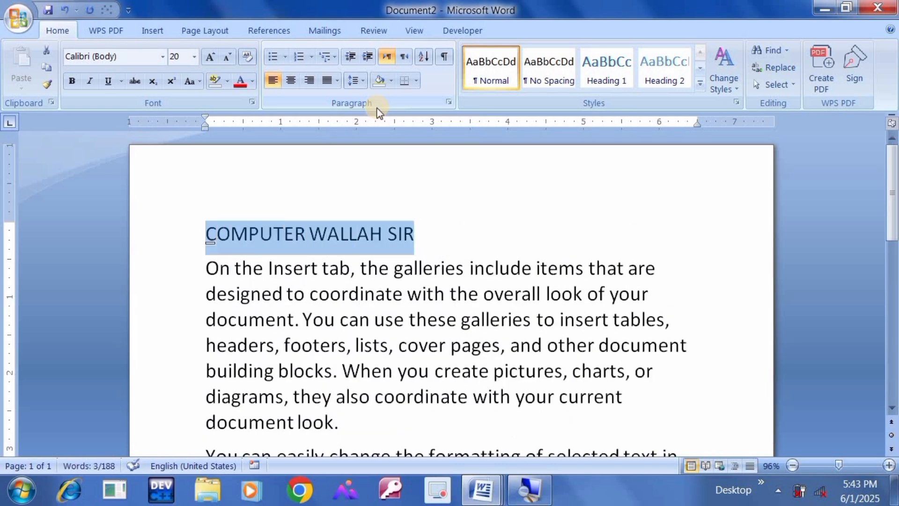
pyautogui.click(390, 83)
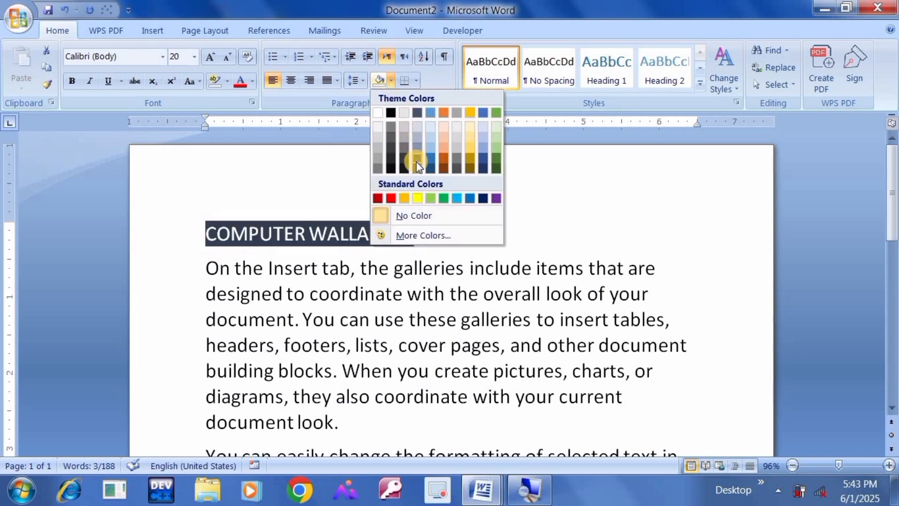
pyautogui.click(430, 168)
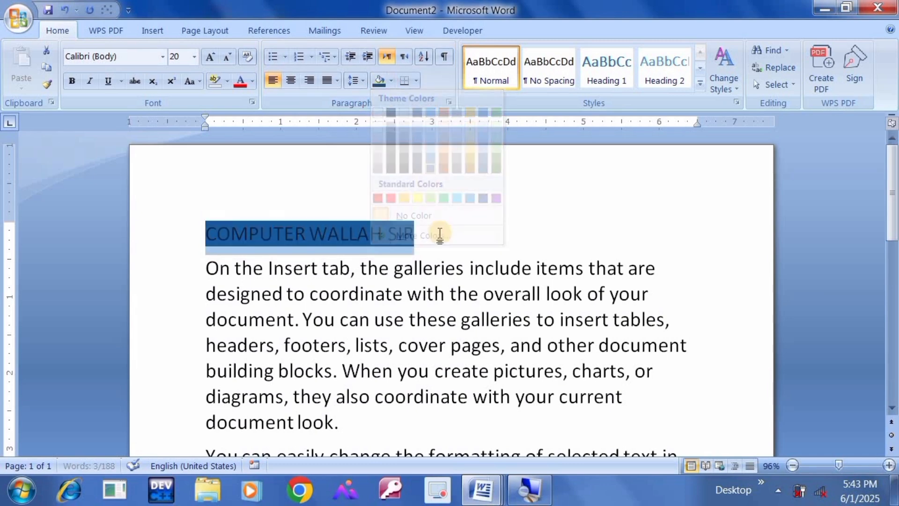
# Step: Try a medium gray theme shading across the whole COMPUTER WALLAH SIR heading paragraph
pyautogui.hotkey('ctrl', 'z')
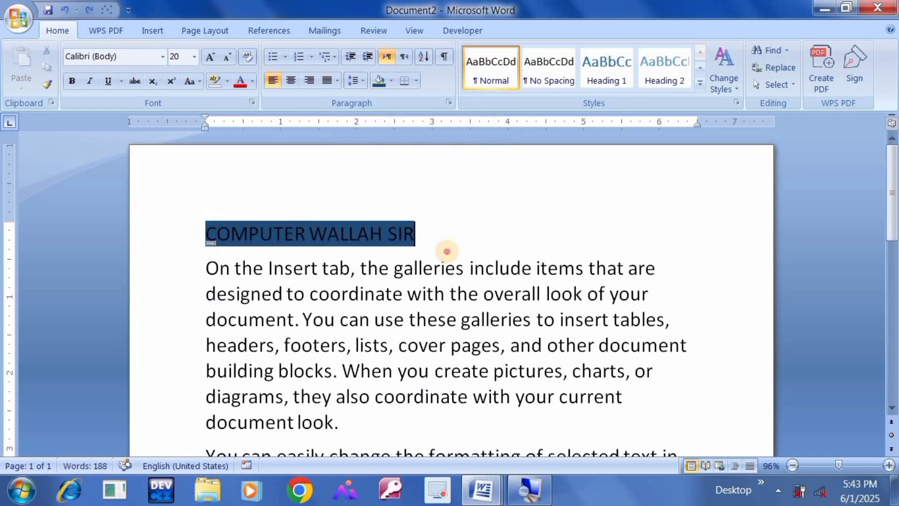
pyautogui.doubleClick(416, 208)
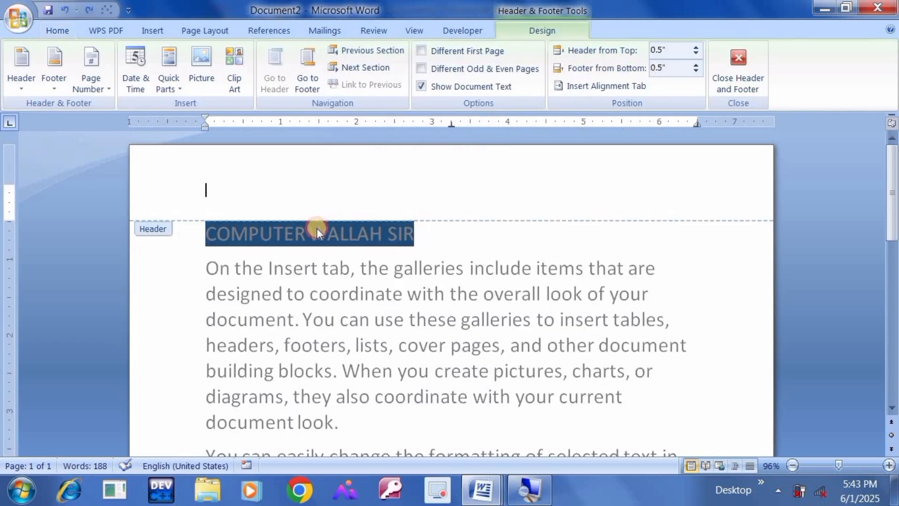
pyautogui.doubleClick(326, 238)
pyautogui.moveTo(326, 238); pyautogui.dragTo(437, 243)
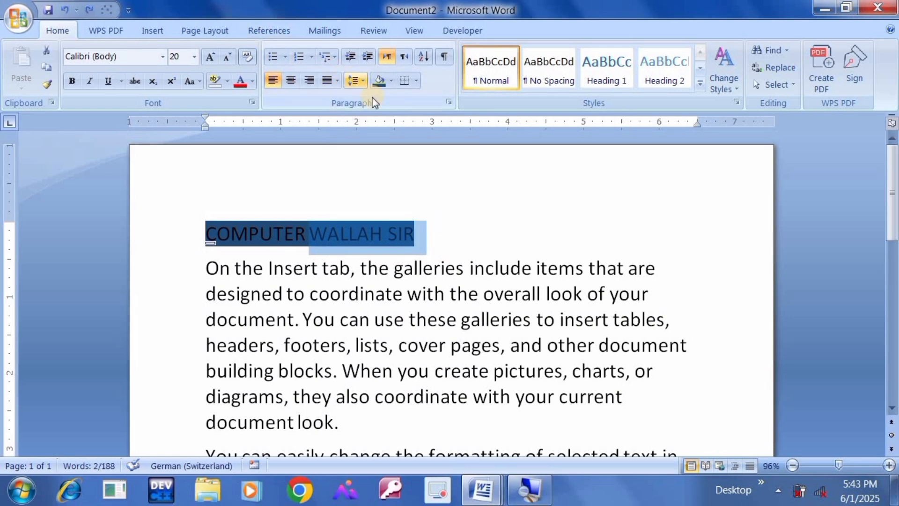
pyautogui.click(390, 81)
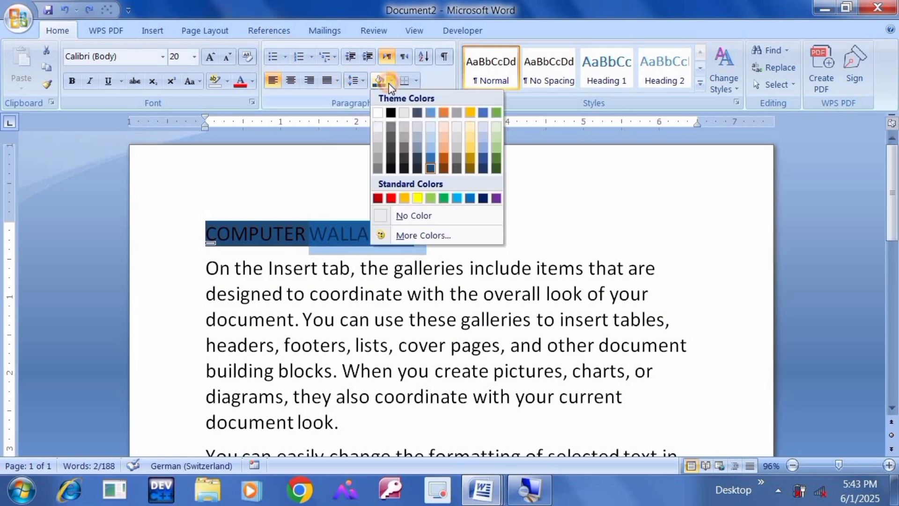
pyautogui.click(401, 152)
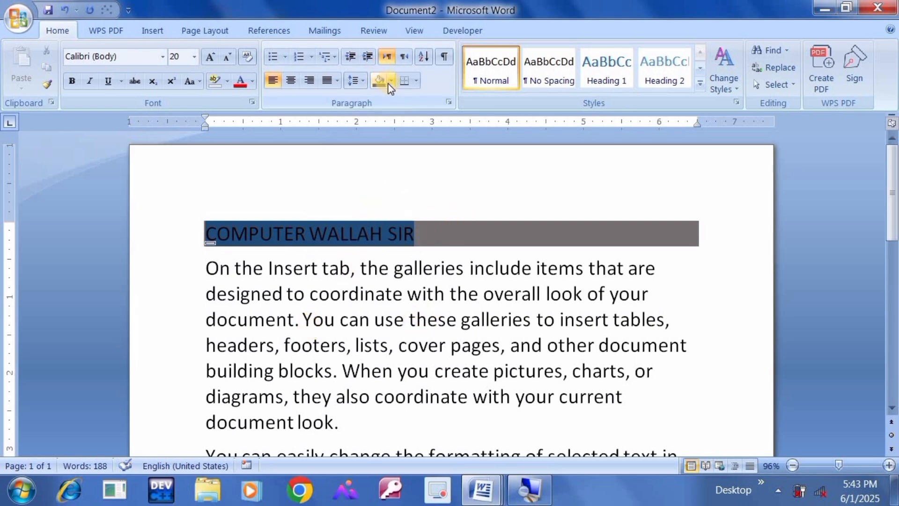
# Step: Try a dark gray theme shading on the heading paragraph, leave the header area and undo the heading's shading
pyautogui.click(387, 83)
pyautogui.click(403, 159)
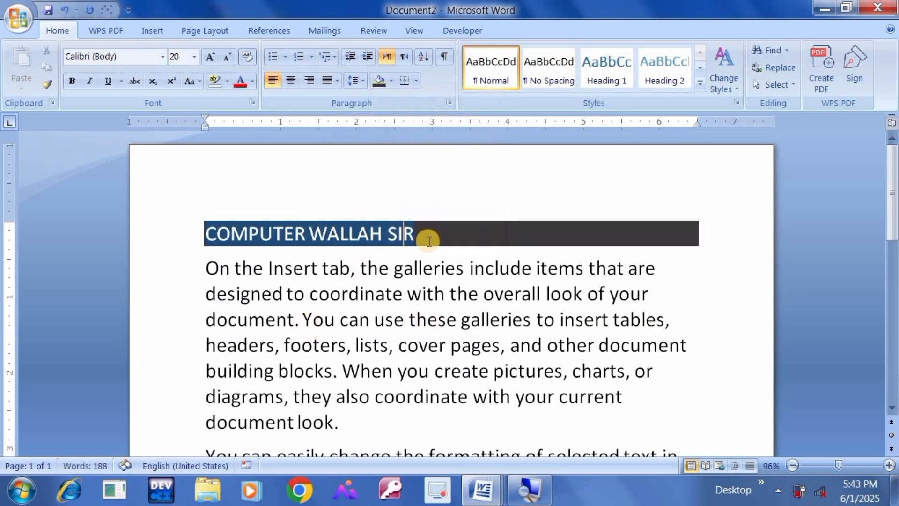
pyautogui.doubleClick(441, 186)
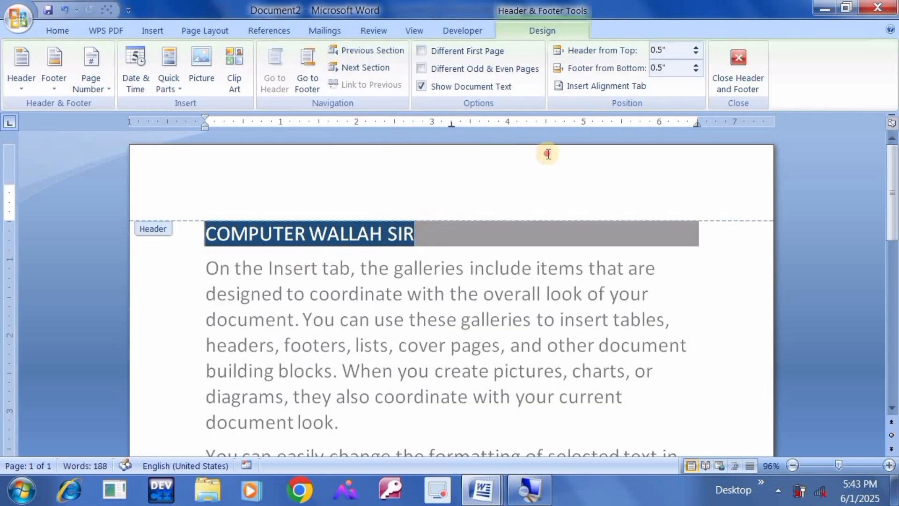
pyautogui.click(736, 88)
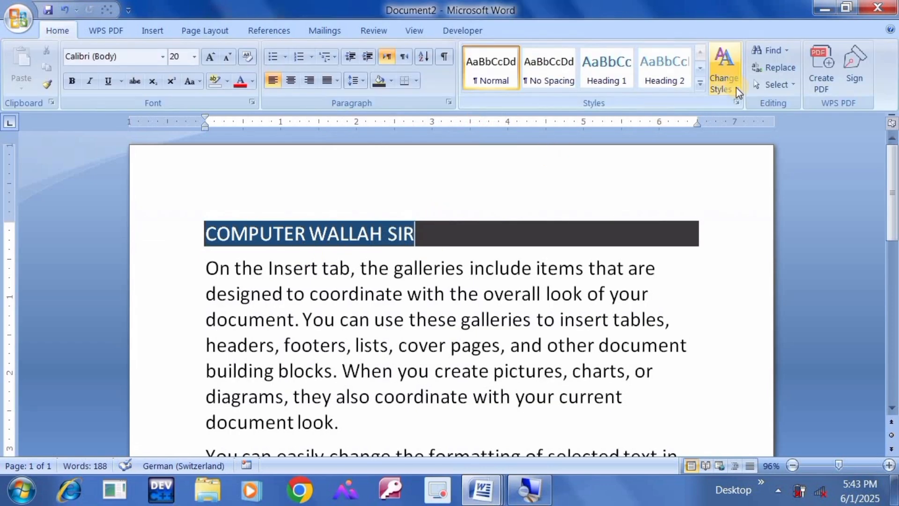
pyautogui.hotkey('ctrl', 'z')
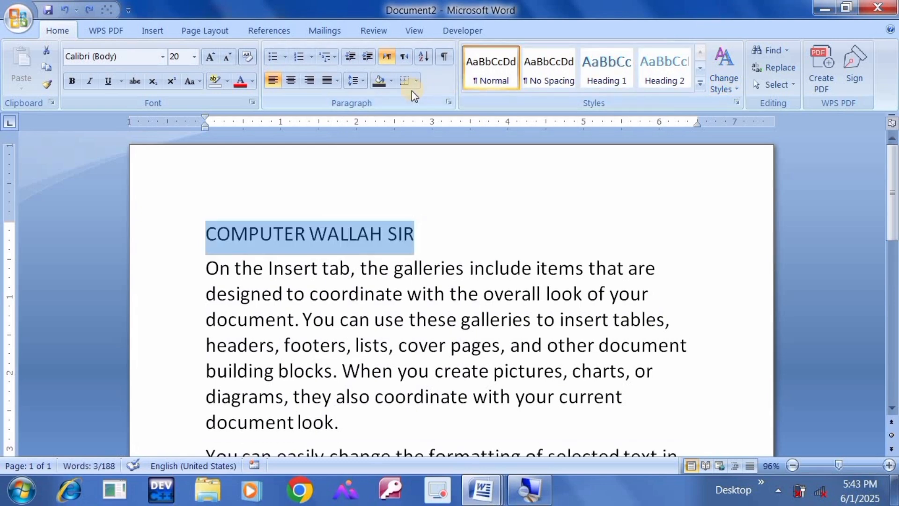
# Step: Try the dark gray shading on only the selected COMPUTER WALLAH SIR text and undo it
pyautogui.click(371, 83)
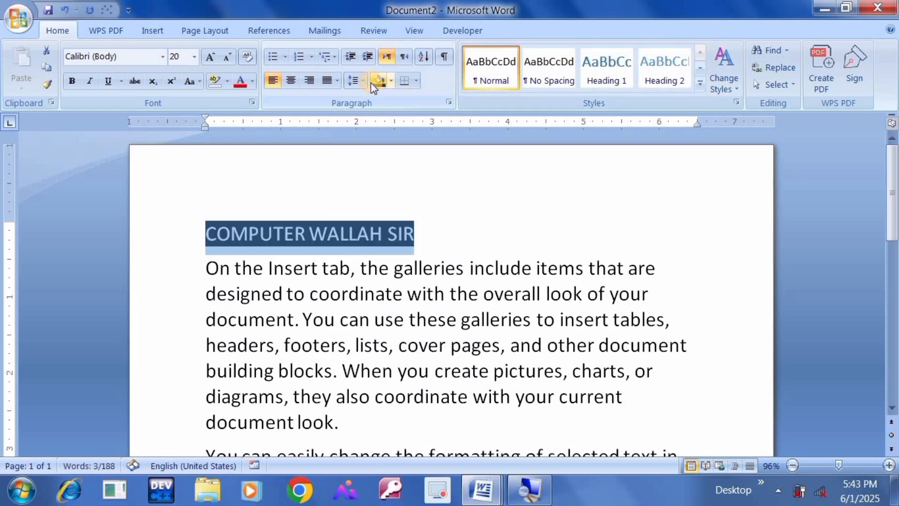
pyautogui.click(429, 175)
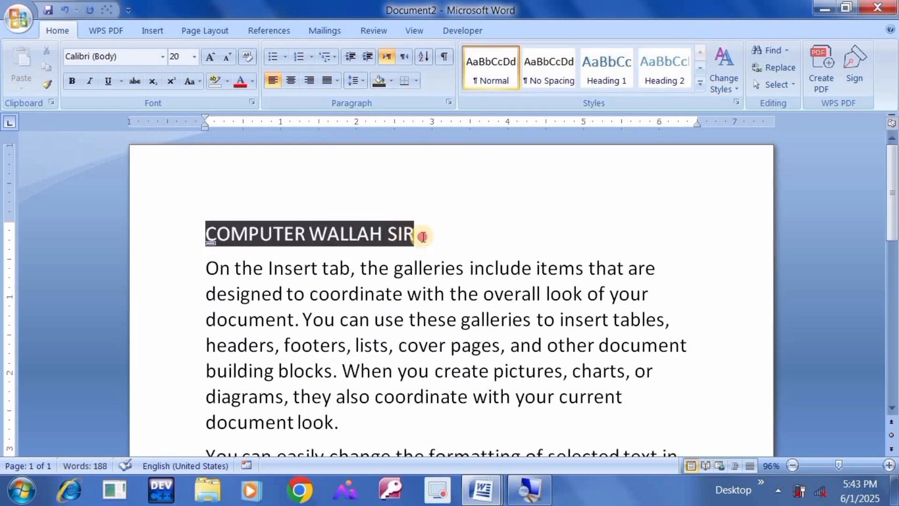
pyautogui.moveTo(422, 232); pyautogui.dragTo(387, 249)
pyautogui.hotkey('ctrl', 'z')
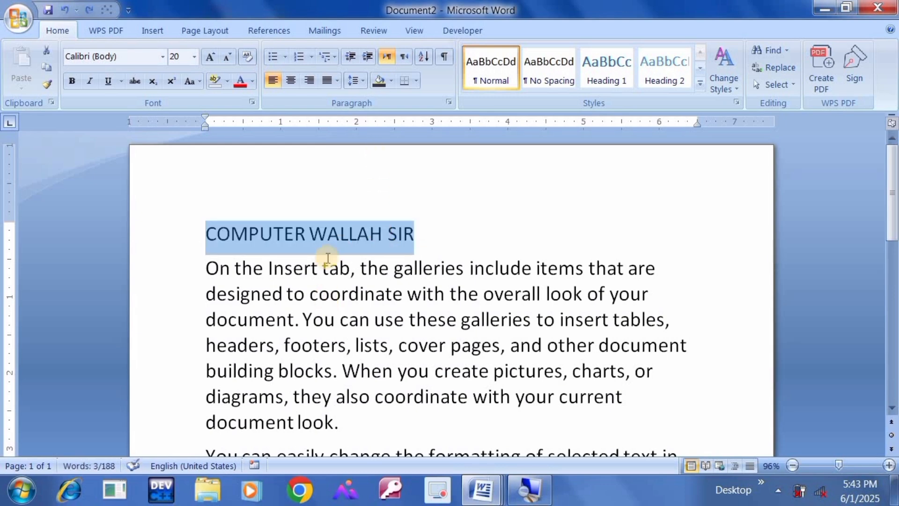
# Step: With no text selected, shade the full width of the COMPUTER WALLAH SIR heading paragraph dark gray
pyautogui.click(328, 238)
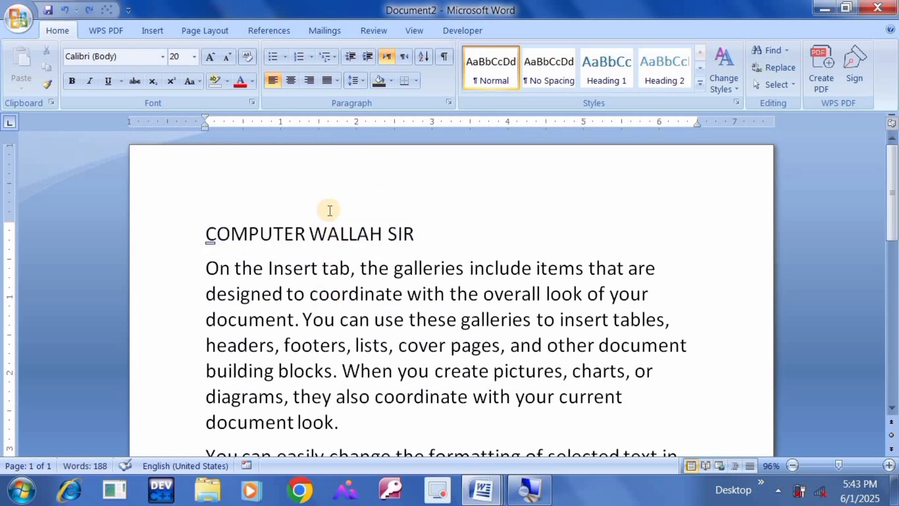
pyautogui.click(383, 80)
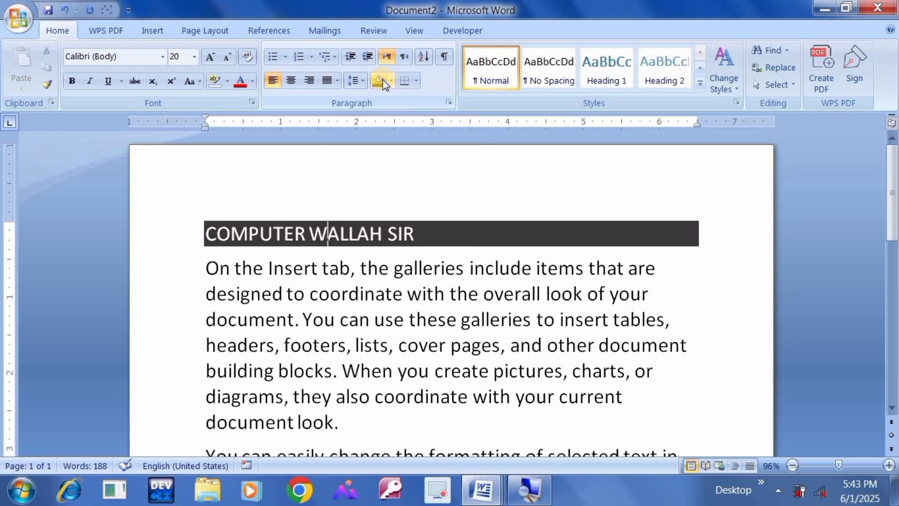
pyautogui.press('Right')
pyautogui.press('Right')
pyautogui.press('Right')
pyautogui.press('Right')
pyautogui.press('Right')
pyautogui.press('Right')
pyautogui.press('Right')
pyautogui.press('Right')
pyautogui.press('Right')
pyautogui.press('Right')
# Step: Select the whole document text and apply All Borders to the heading and every paragraph
pyautogui.click(413, 86)
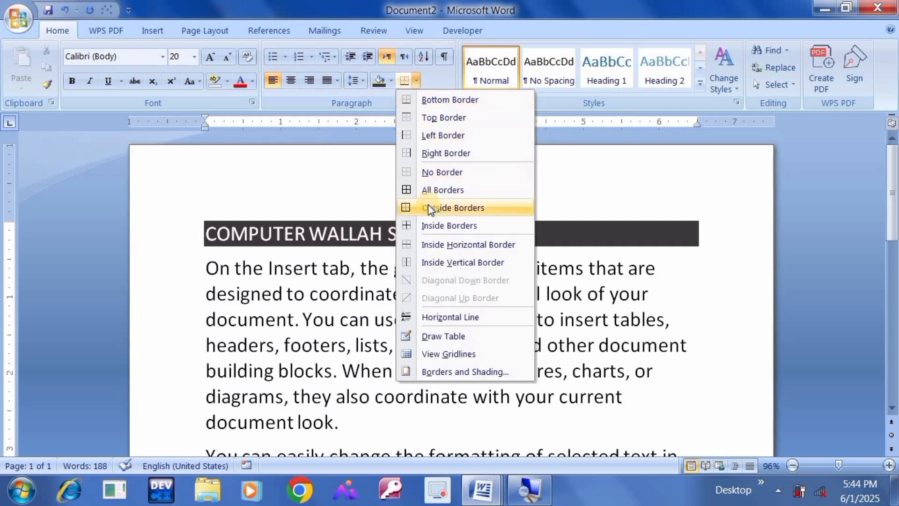
pyautogui.click(389, 222)
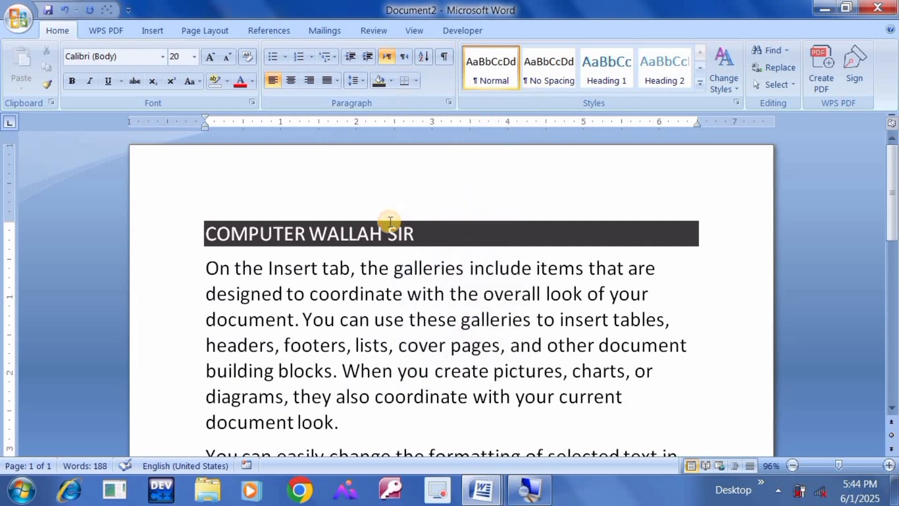
pyautogui.hotkey('ctrl', 'a')
pyautogui.click(418, 80)
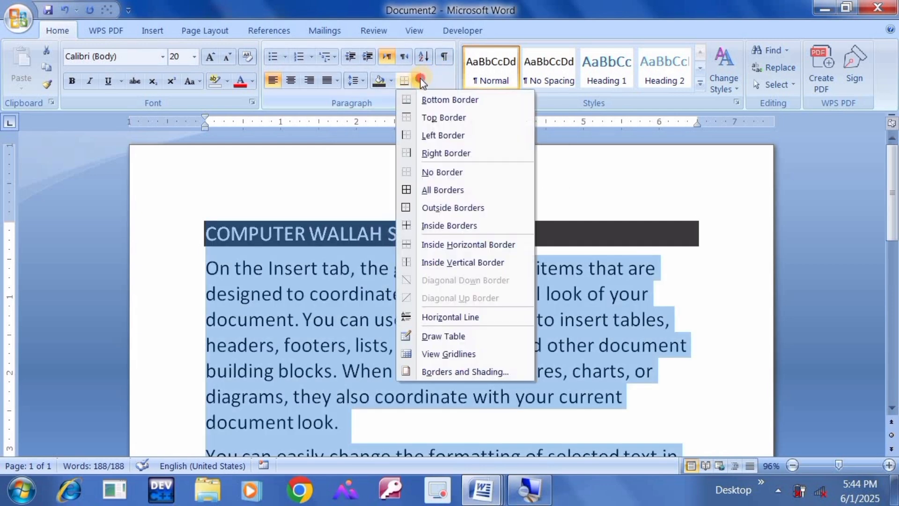
pyautogui.click(416, 191)
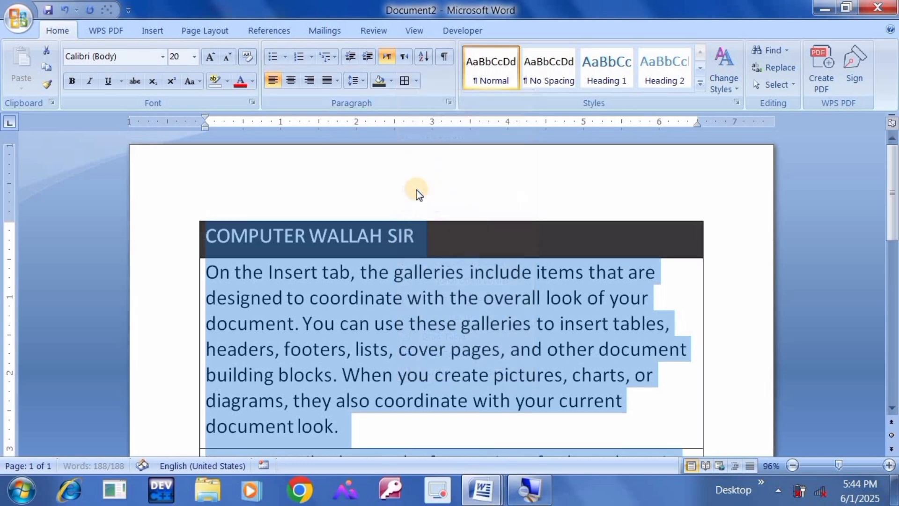
pyautogui.click(416, 195)
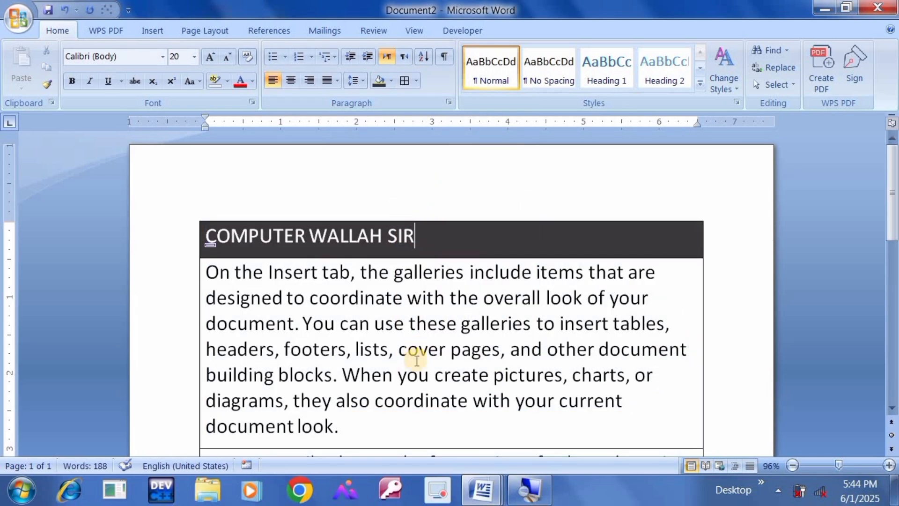
# Step: Examine the borders around each paragraph down to the end of the document and back up to the heading
pyautogui.press('Right')
pyautogui.press('Down')
pyautogui.press('Right')
pyautogui.press('Right')
pyautogui.press('Right')
pyautogui.press('Right')
pyautogui.press('Right')
pyautogui.press('Right')
pyautogui.press('Right')
pyautogui.press('Right')
pyautogui.press('Right')
pyautogui.press('Right')
pyautogui.press('Right')
pyautogui.press('Right')
pyautogui.press('Right')
pyautogui.press('Right')
pyautogui.press('Right')
pyautogui.press('Right')
pyautogui.press('Right')
pyautogui.press('Right')
pyautogui.press('Right')
pyautogui.press('Right')
pyautogui.press('Down')
pyautogui.press('Down')
pyautogui.press('Down')
pyautogui.press('Down')
pyautogui.press('Down')
pyautogui.press('Down')
pyautogui.press('Down')
pyautogui.press('Down')
pyautogui.press('Down')
pyautogui.press('Down')
pyautogui.press('Down')
pyautogui.press('Down')
pyautogui.press('Down')
pyautogui.press('Down')
pyautogui.press('Down')
pyautogui.press('Down')
pyautogui.press('Down')
pyautogui.press('Down')
pyautogui.press('Down')
pyautogui.press('Down')
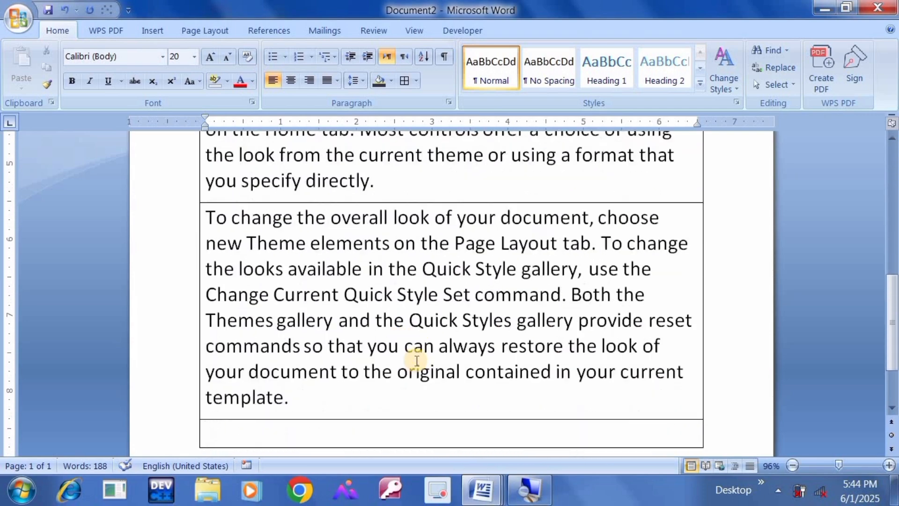
pyautogui.press('Up')
pyautogui.press('Up')
pyautogui.press('Up')
pyautogui.press('Up')
pyautogui.press('Up')
pyautogui.press('Up')
pyautogui.press('Up')
pyautogui.press('Up')
pyautogui.press('Up')
pyautogui.press('Up')
pyautogui.press('Up')
pyautogui.press('Up')
pyautogui.press('Up')
pyautogui.press('Up')
pyautogui.press('Up')
pyautogui.press('Up')
pyautogui.press('Up')
pyautogui.press('Up')
pyautogui.press('Up')
pyautogui.press('Up')
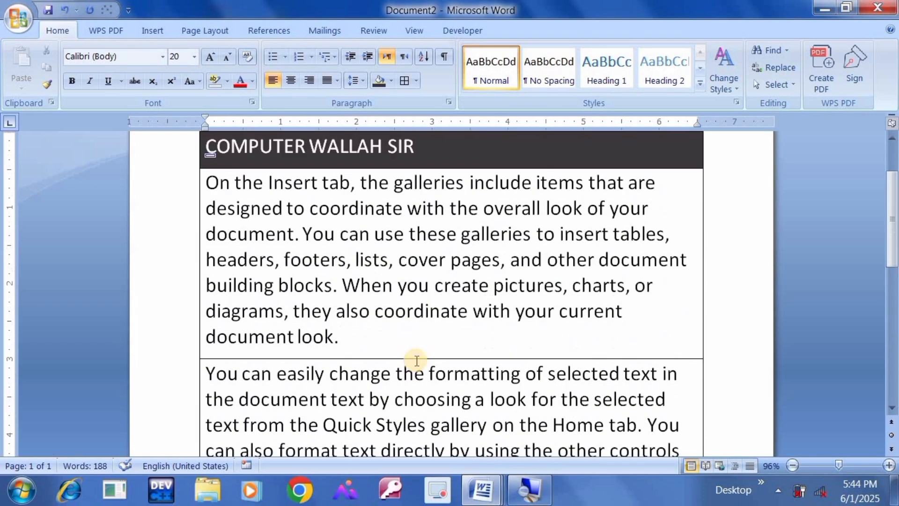
# Step: Replace the borders on the whole document text with Outside Borders
pyautogui.hotkey('ctrl', 'a')
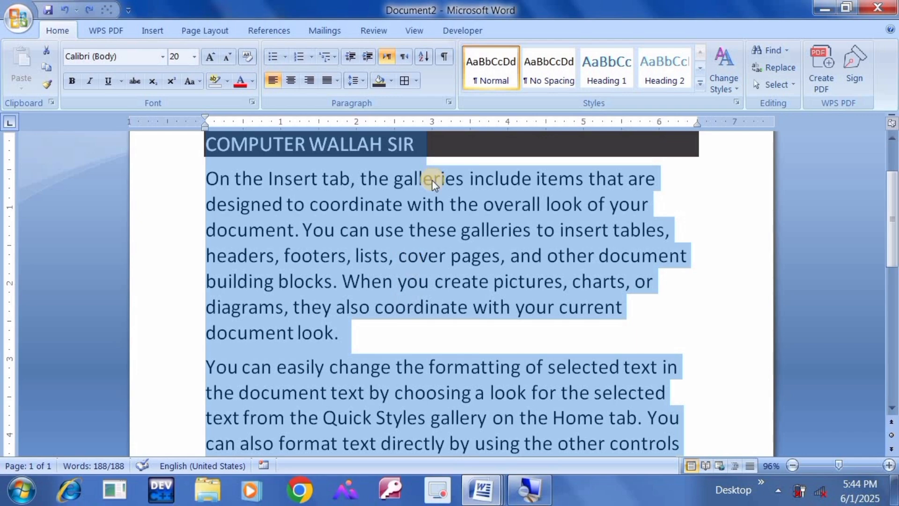
pyautogui.click(416, 81)
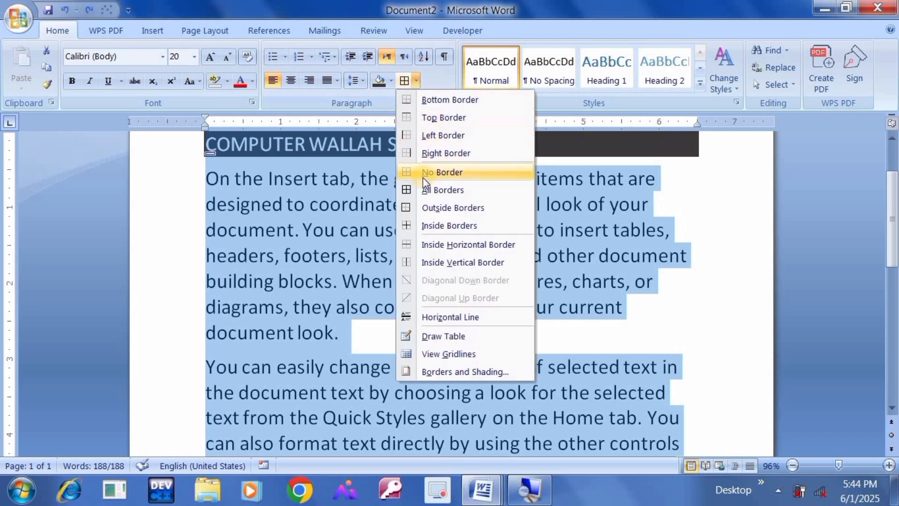
pyautogui.click(423, 206)
pyautogui.click(423, 206)
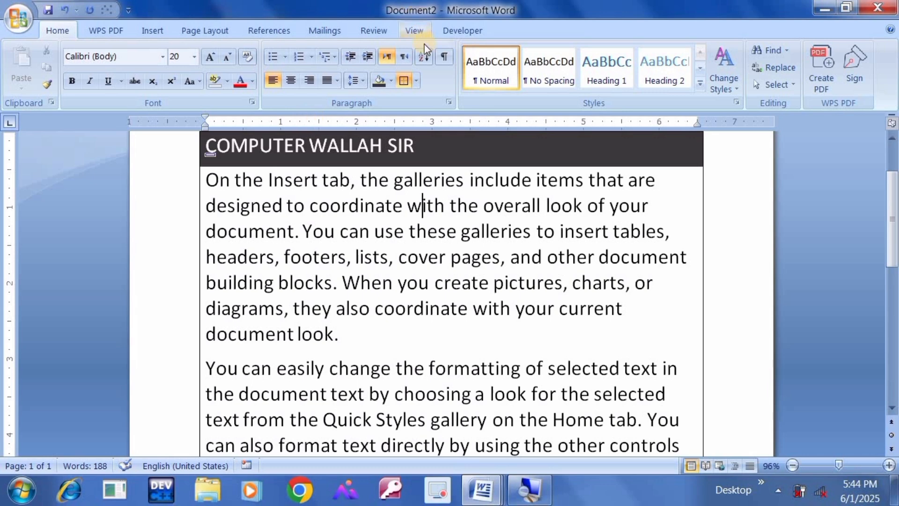
# Step: Select the whole document text and remove its borders with No Border
pyautogui.hotkey('ctrl', 'shift', 'a')
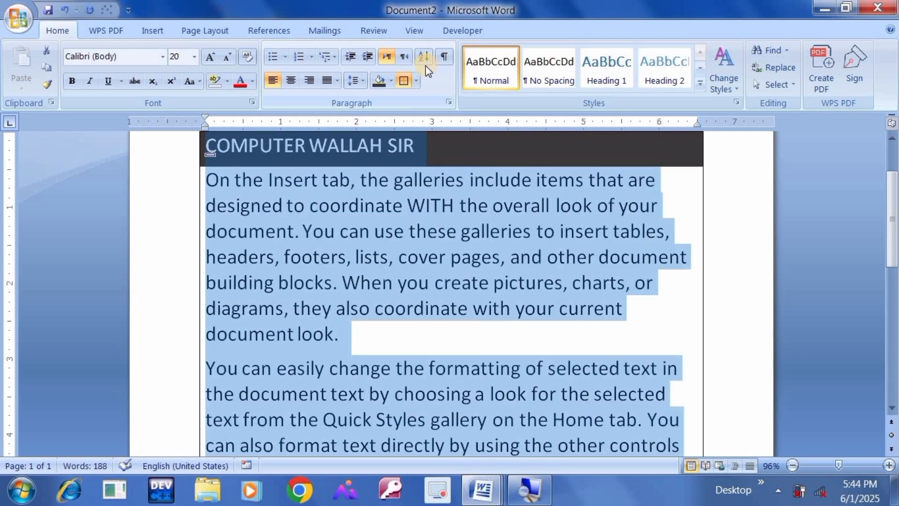
pyautogui.hotkey('ctrl', 'a')
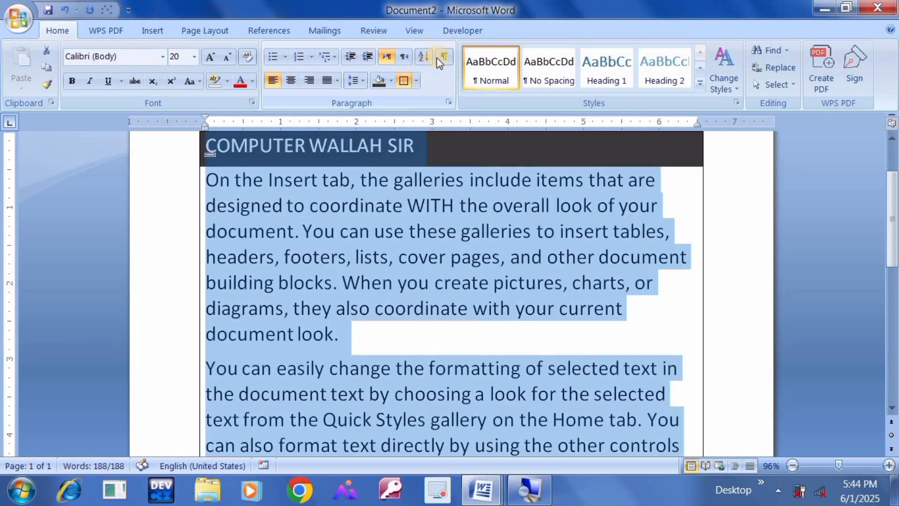
pyautogui.click(416, 80)
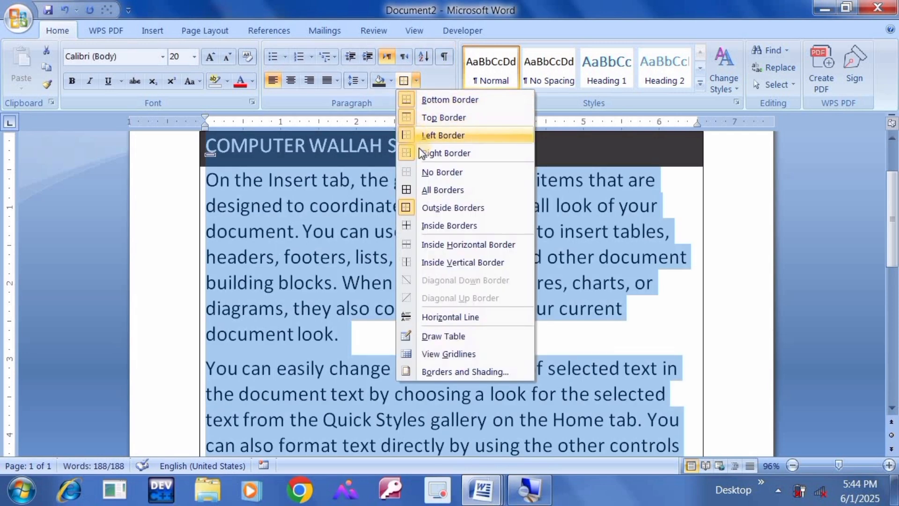
pyautogui.click(424, 172)
pyautogui.doubleClick(424, 179)
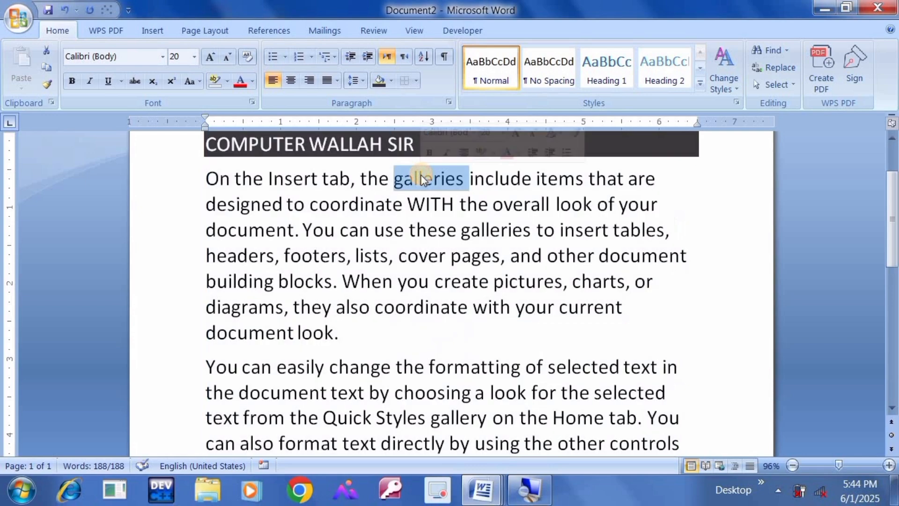
# Step: Undo the border, shading and heading changes so only the body paragraphs are left
pyautogui.hotkey('ctrl', 'z')
pyautogui.hotkey('ctrl', 'z')
pyautogui.hotkey('ctrl', 'z')
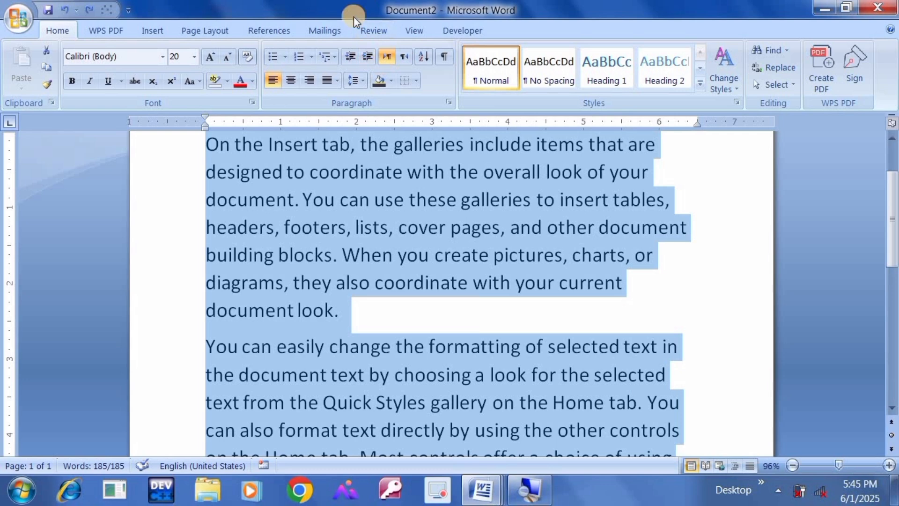
# Step: Increase the left indent of the whole selected text step by step to about 3.5 inches
pyautogui.click(363, 55)
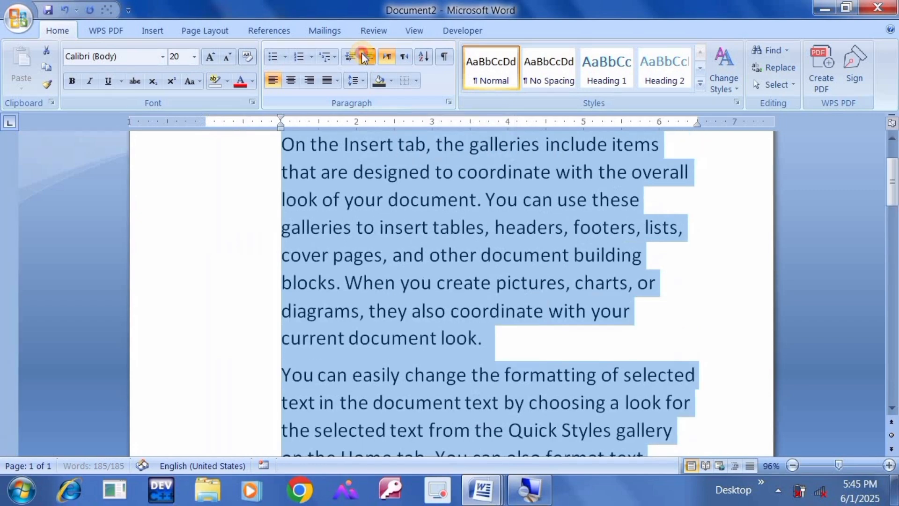
pyautogui.click(363, 54)
pyautogui.click(363, 54)
pyautogui.click(362, 54)
pyautogui.click(362, 55)
pyautogui.click(363, 55)
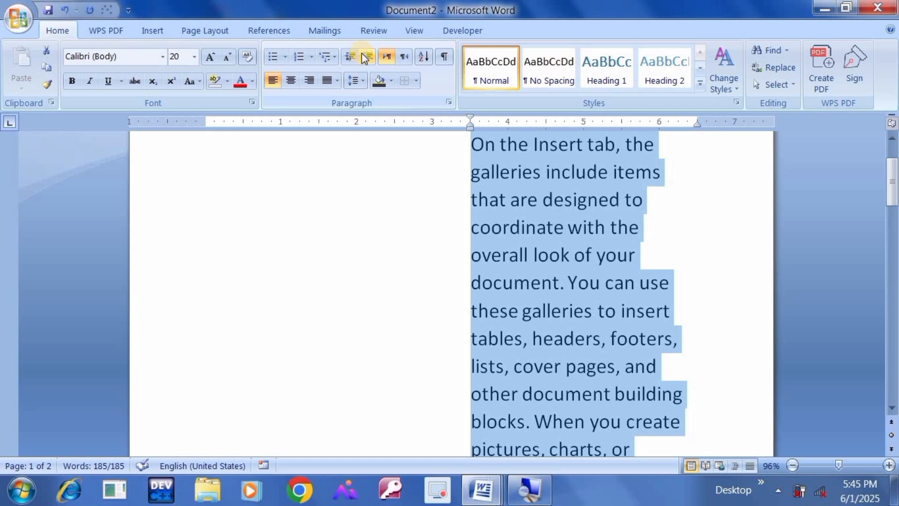
# Step: Undo all the indent increases and the earlier font size change on the text
pyautogui.hotkey('ctrl', 'z')
pyautogui.hotkey('ctrl', 'z')
pyautogui.hotkey('ctrl', 'z')
pyautogui.hotkey('ctrl', 'z')
pyautogui.hotkey('ctrl', 'z')
pyautogui.hotkey('ctrl', 'z')
pyautogui.hotkey('ctrl', 'z')
pyautogui.hotkey('ctrl', 'z')
pyautogui.hotkey('ctrl', 'z')
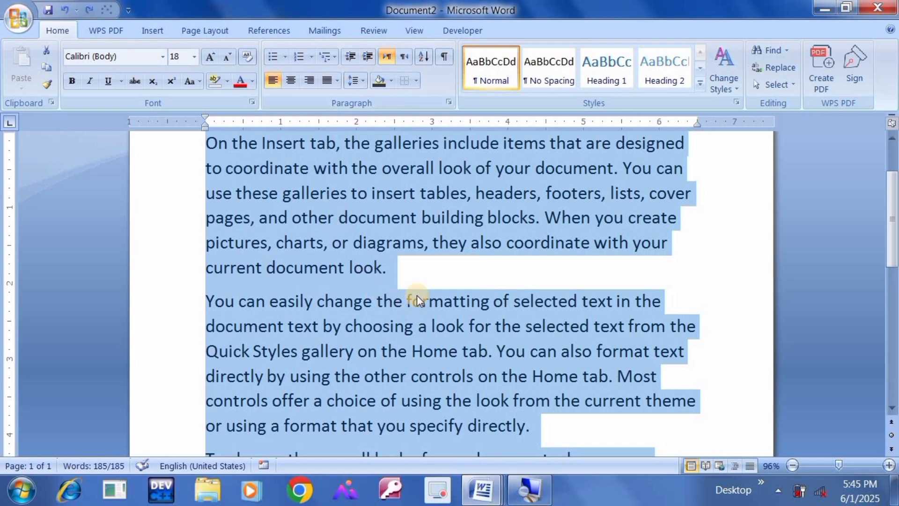
# Step: Select only the first paragraph and try Decrease Indent on it
pyautogui.click(422, 265)
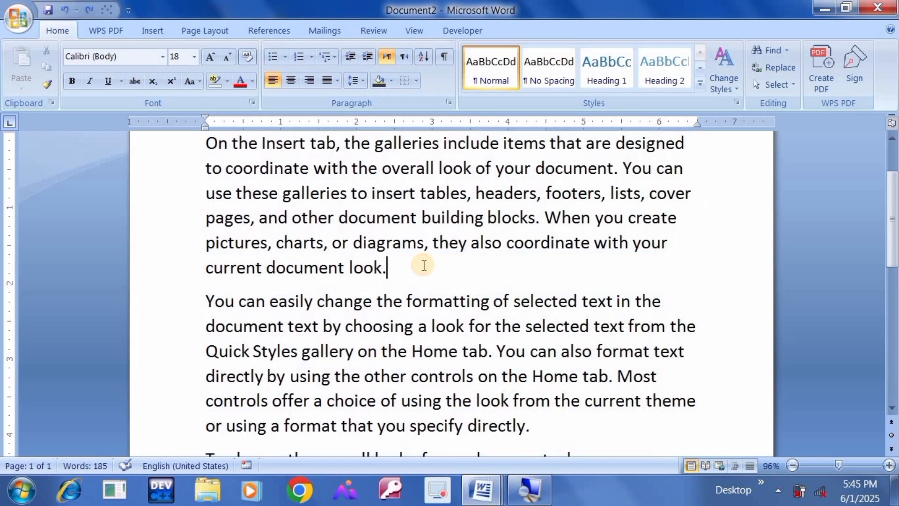
pyautogui.hotkey('shift', 'Up')
pyautogui.hotkey('shift', 'Up')
pyautogui.hotkey('ctrl', 'shift', 'Up')
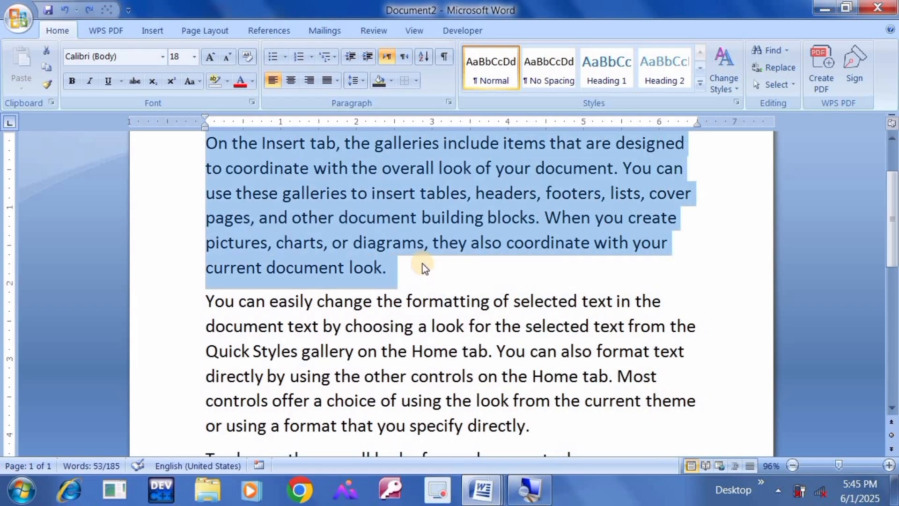
pyautogui.click(352, 56)
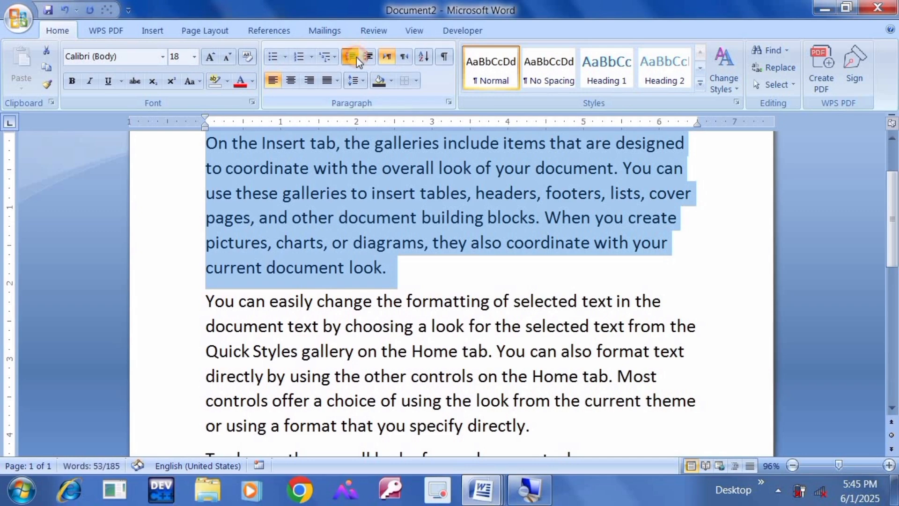
# Step: Increase the first paragraph's left indent in five increments to 2.5 inches
pyautogui.click(362, 57)
pyautogui.click(362, 57)
pyautogui.click(361, 58)
pyautogui.click(361, 57)
pyautogui.click(361, 57)
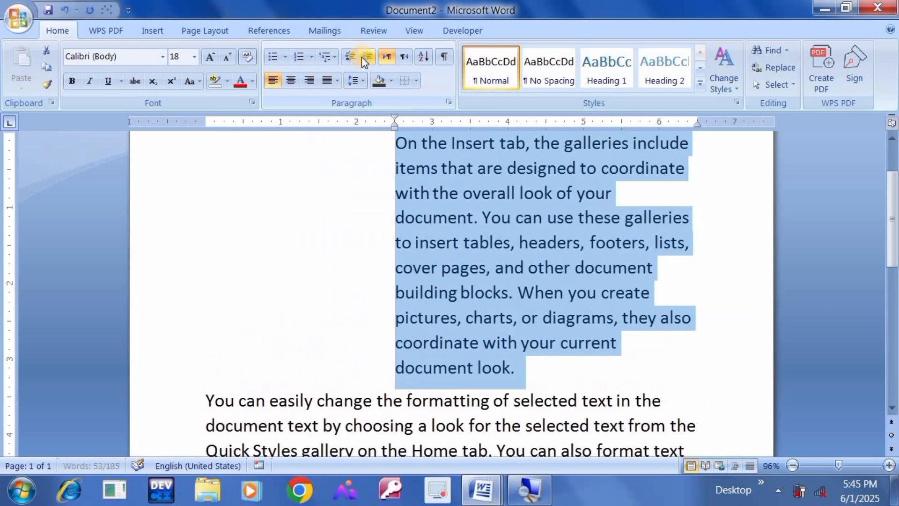
# Step: Decrease the first paragraph's left indent to 1 inch and deselect the text
pyautogui.click(347, 56)
pyautogui.click(347, 56)
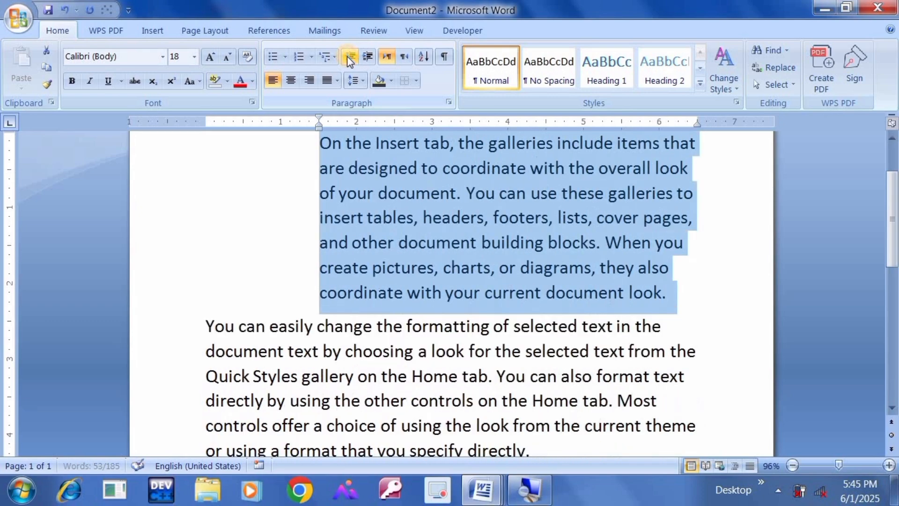
pyautogui.click(346, 56)
pyautogui.click(243, 205)
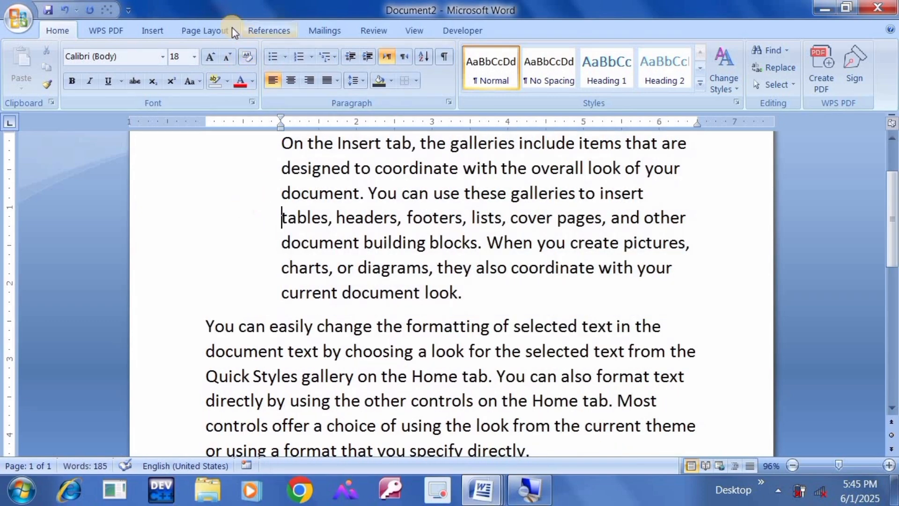
# Step: Insert the asian-student-boy picture from the Pictures library into the first paragraph and shrink it to about 1.36 by 2.03 inches
pyautogui.click(149, 31)
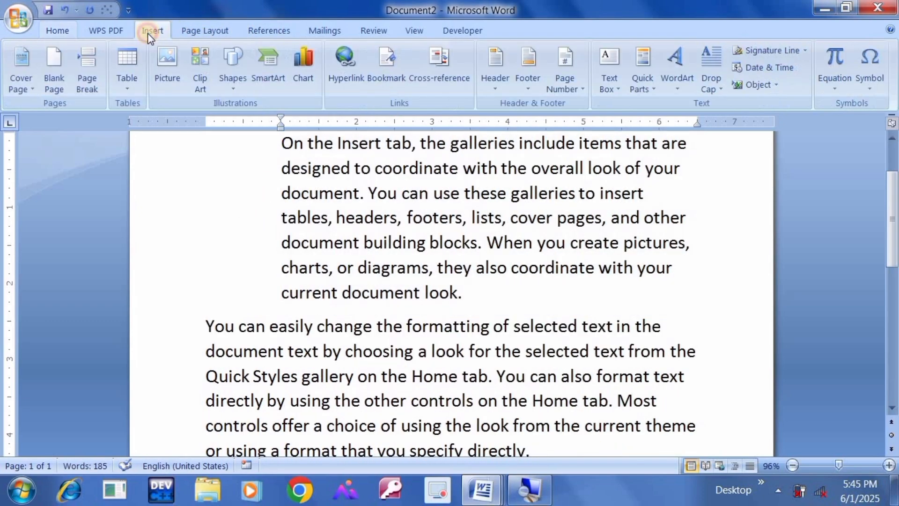
pyautogui.click(172, 66)
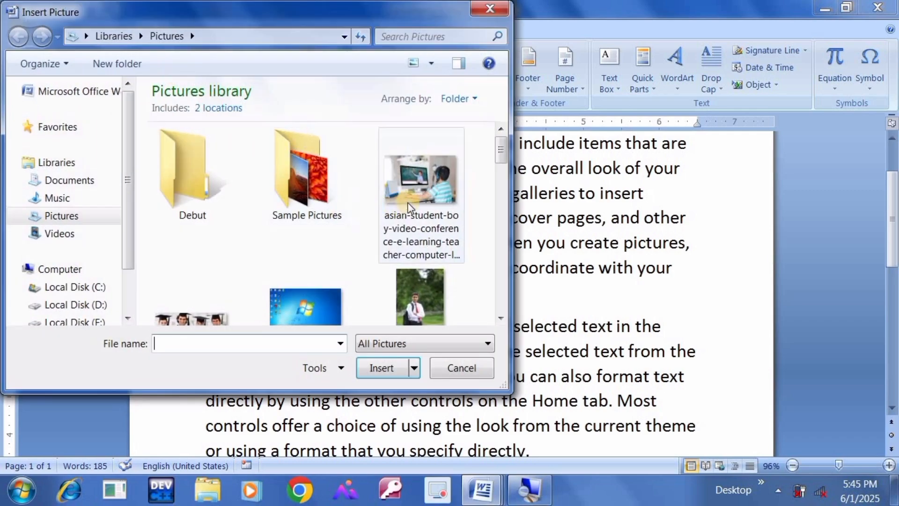
pyautogui.doubleClick(416, 204)
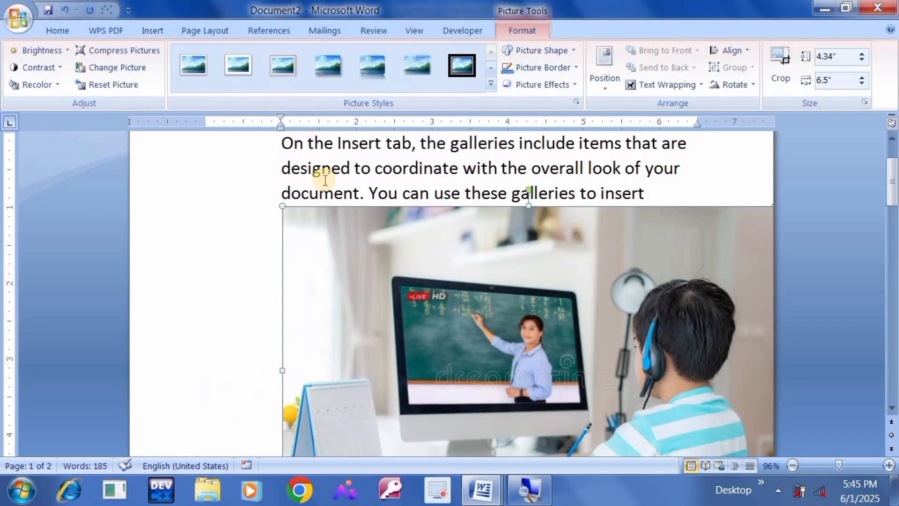
pyautogui.moveTo(283, 206); pyautogui.dragTo(540, 324)
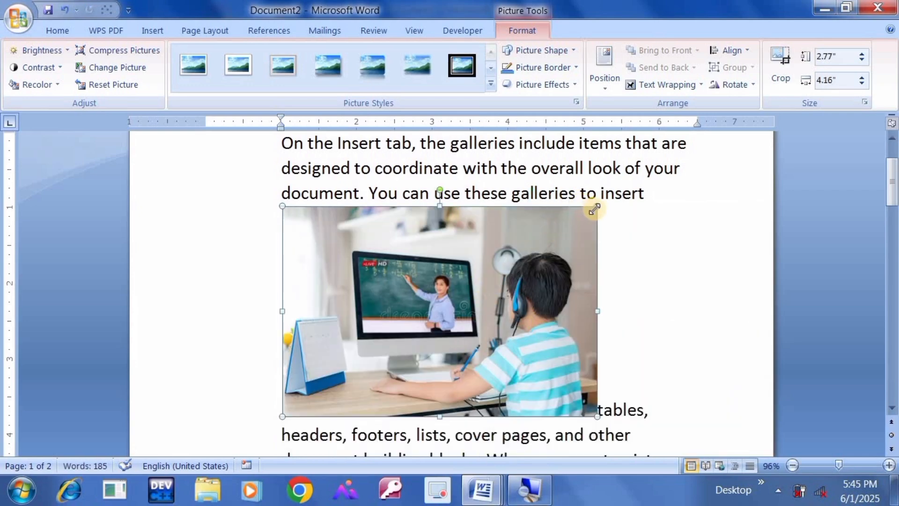
pyautogui.moveTo(596, 206); pyautogui.dragTo(435, 378)
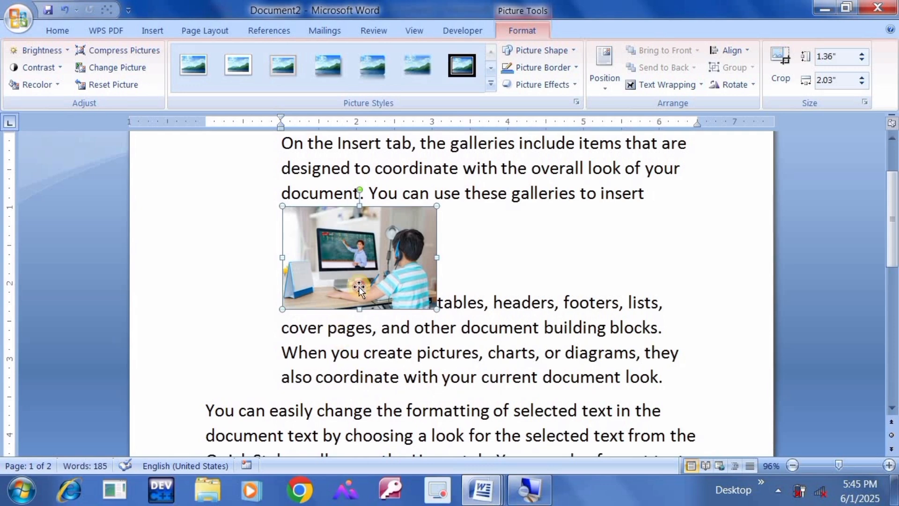
# Step: Set the picture's text wrapping to Square and move it beside the opening lines of the first paragraph
pyautogui.click(667, 85)
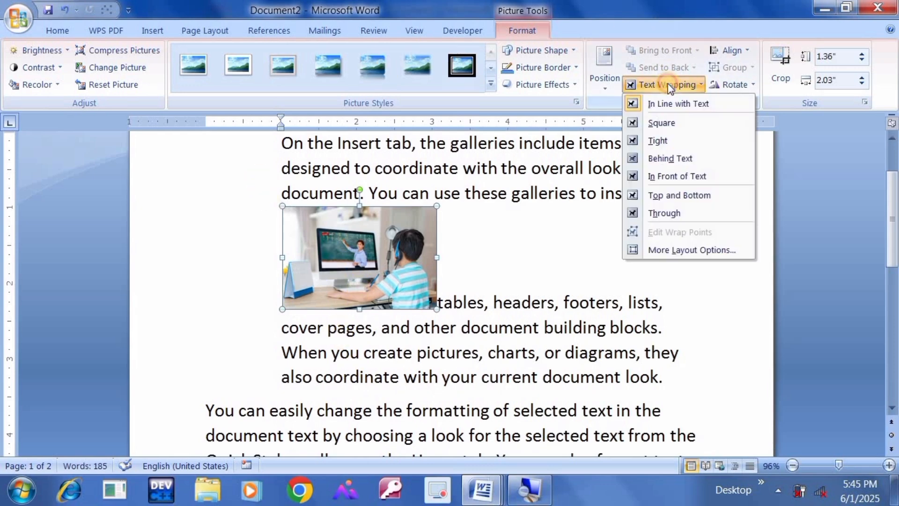
pyautogui.click(660, 123)
pyautogui.moveTo(335, 239); pyautogui.dragTo(228, 129)
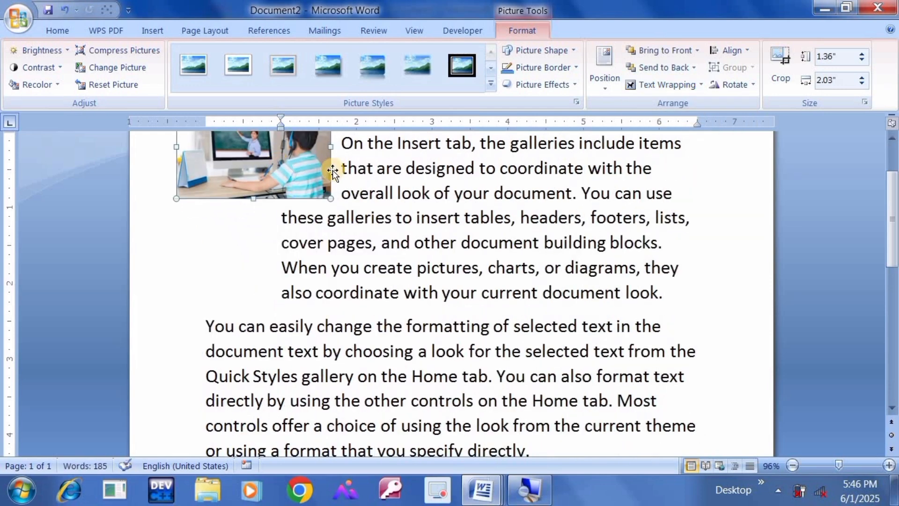
pyautogui.click(391, 169)
pyautogui.press('Up')
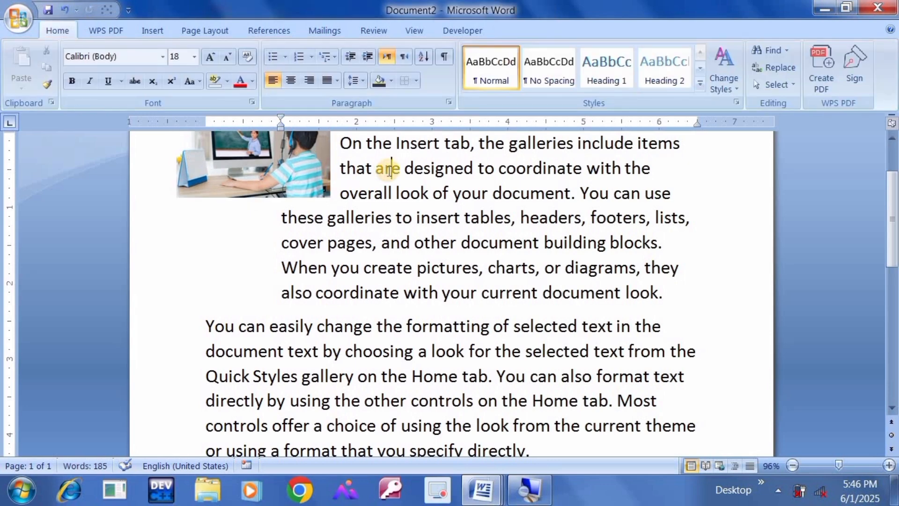
pyautogui.click(892, 240)
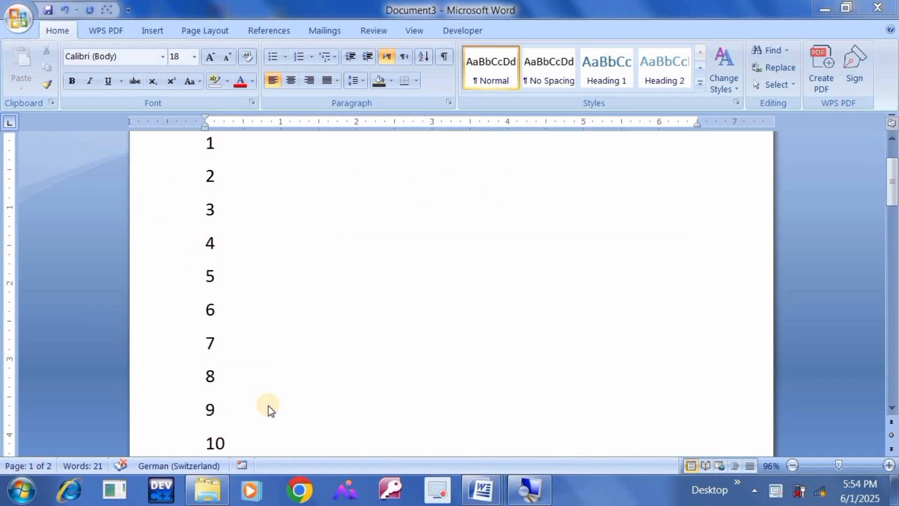
# Step: Switch to the blank Document2 and enter "Hi" on its first line
pyautogui.moveTo(483, 493)
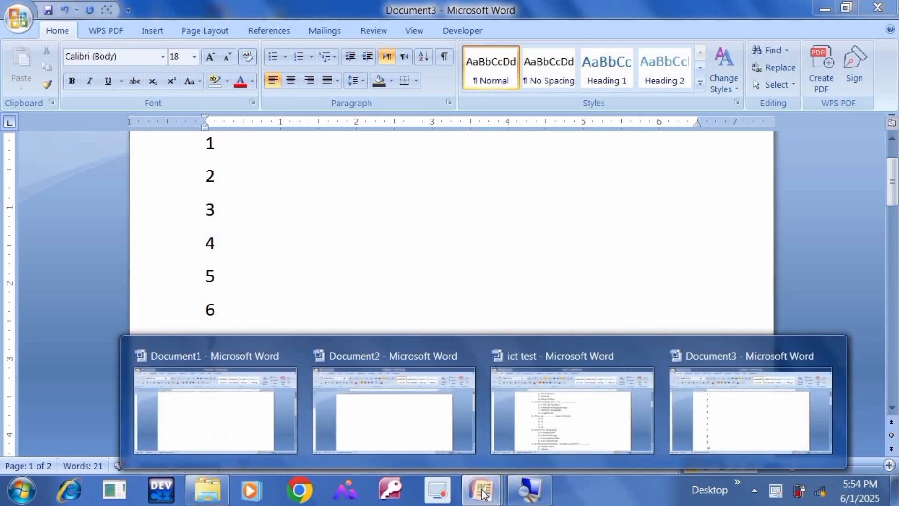
pyautogui.moveTo(486, 429)
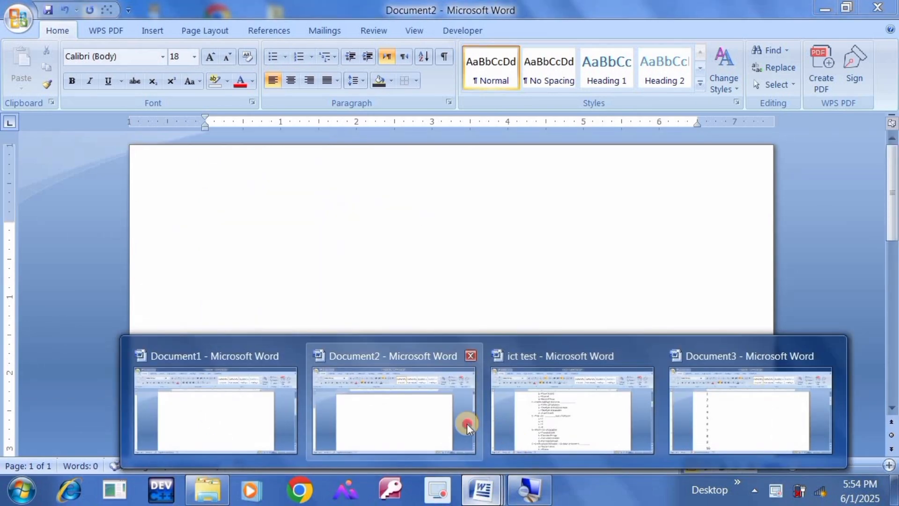
pyautogui.click(467, 423)
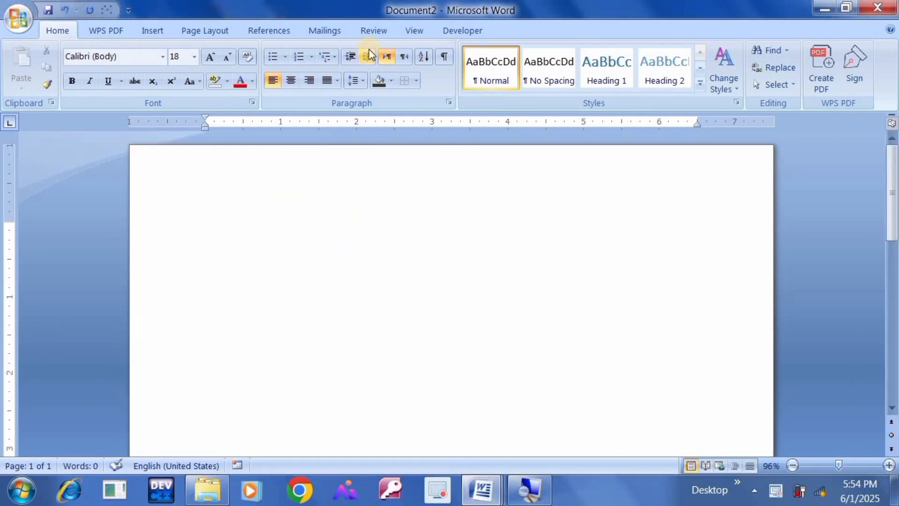
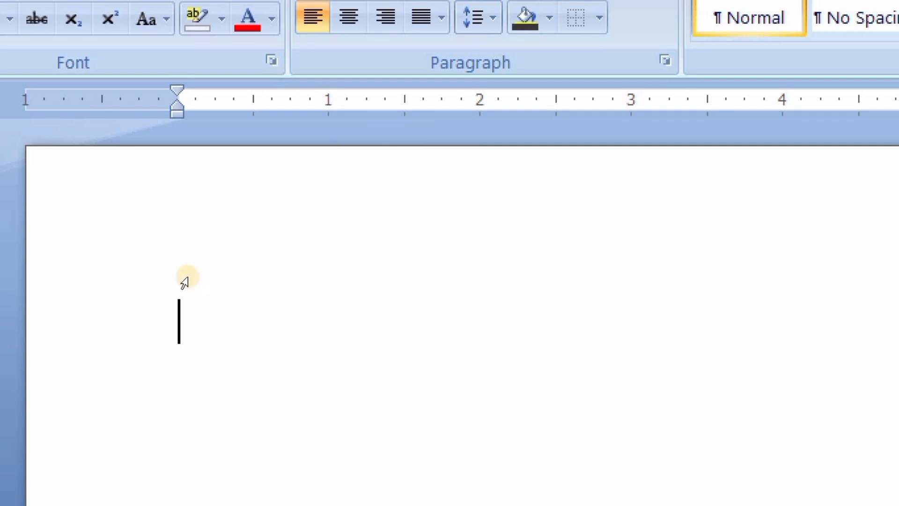
pyautogui.click(189, 244)
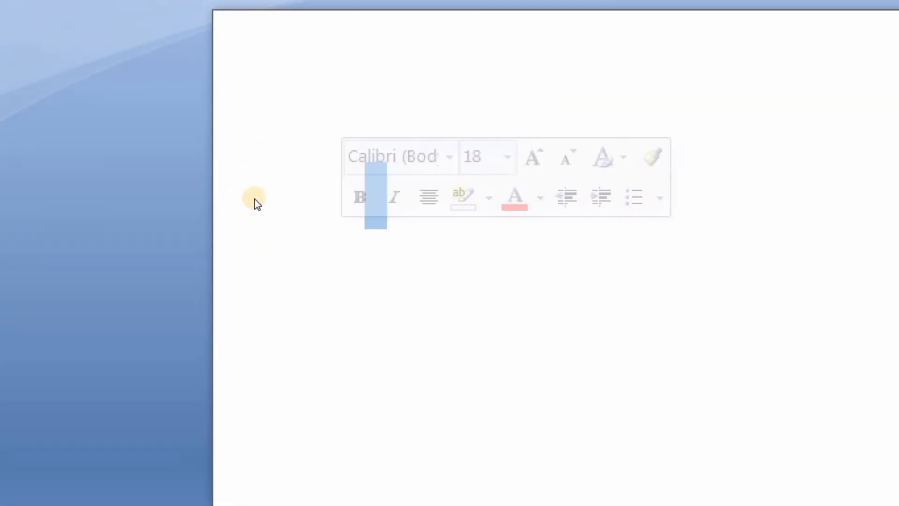
pyautogui.click(304, 130)
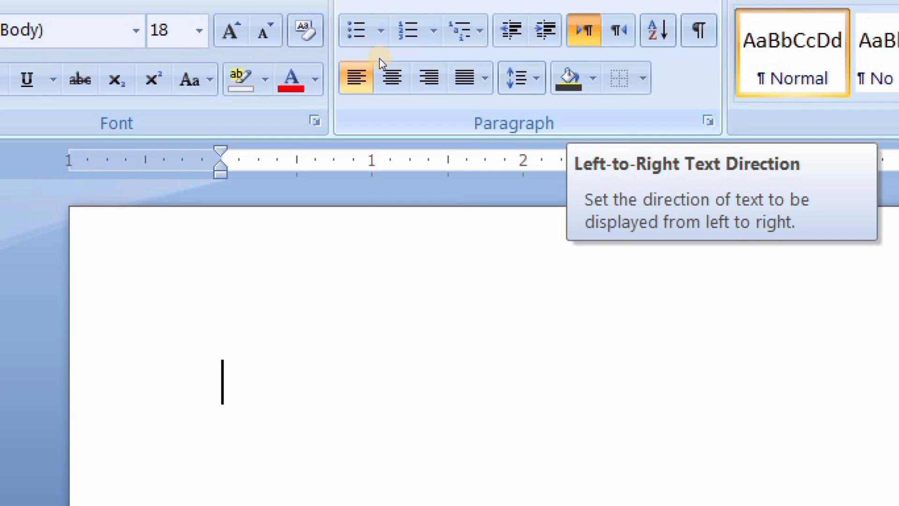
pyautogui.write('Hi')
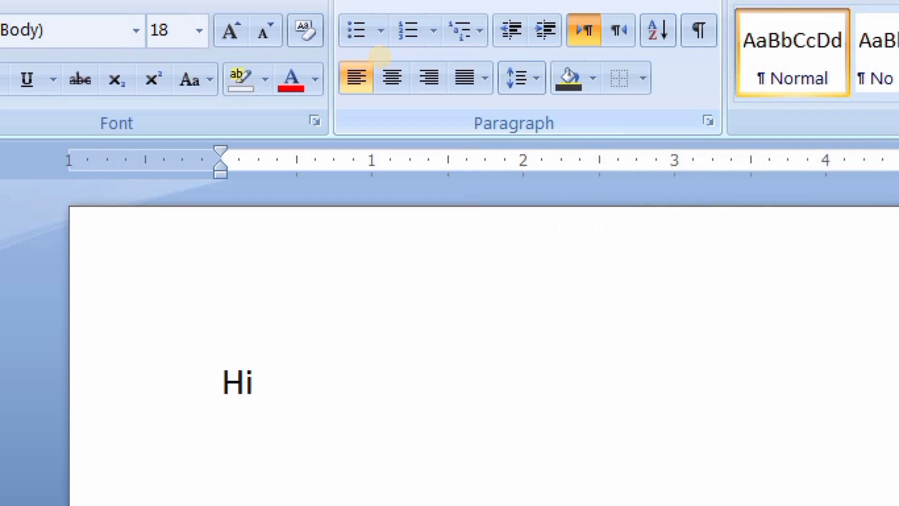
# Step: Continue the line after "Hi" with "every one ye video kisi lagai comment karki zaroor batai"
pyautogui.write(' ever')
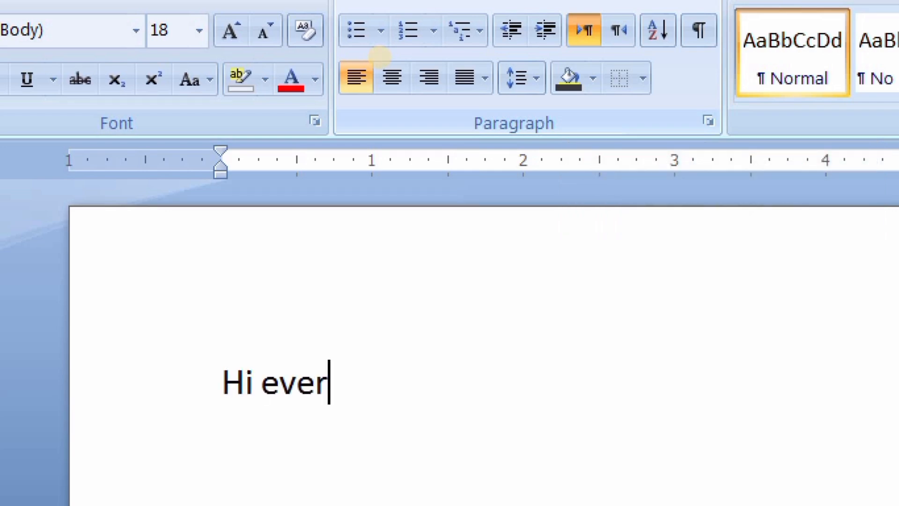
pyautogui.write('y onr')
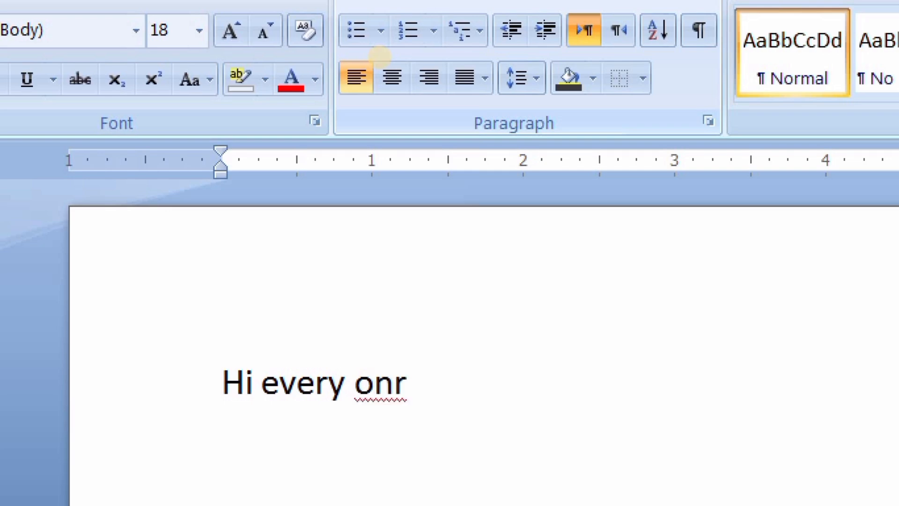
pyautogui.press('BackSpace')
pyautogui.write('e ye vi')
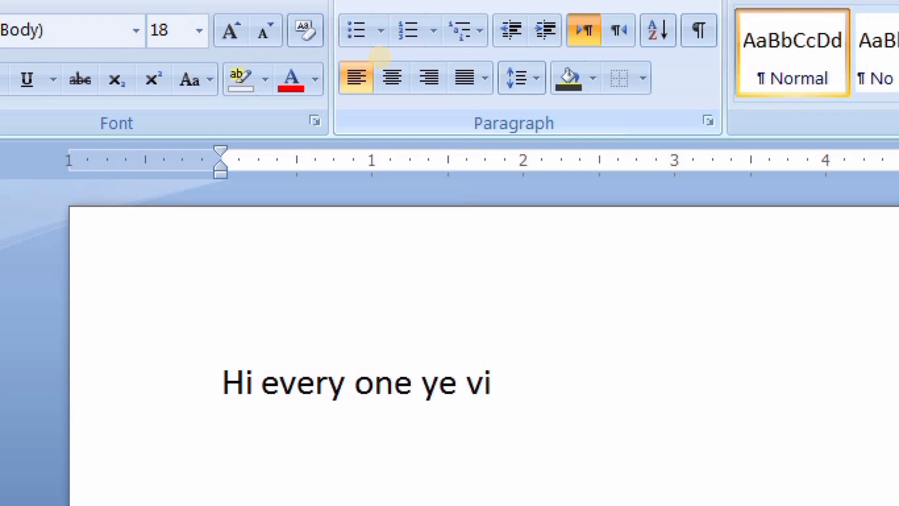
pyautogui.write('deo')
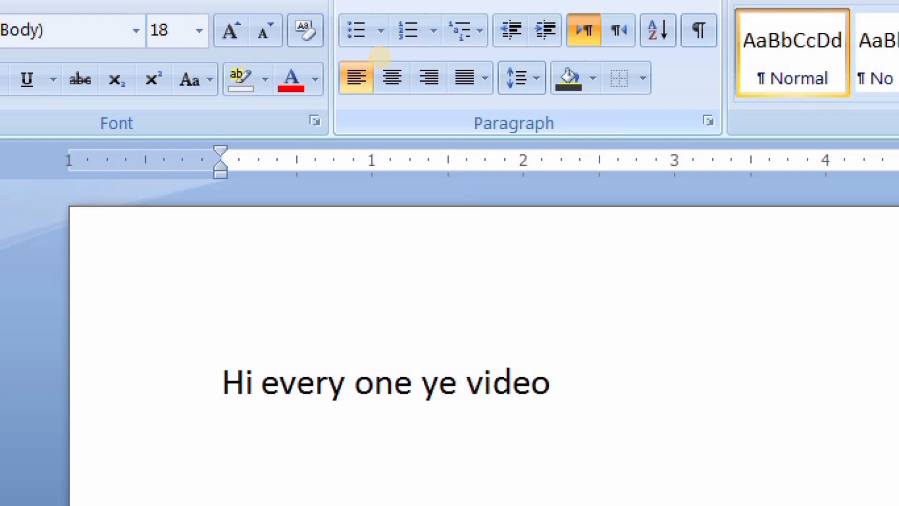
pyautogui.write(' kisi lagai')
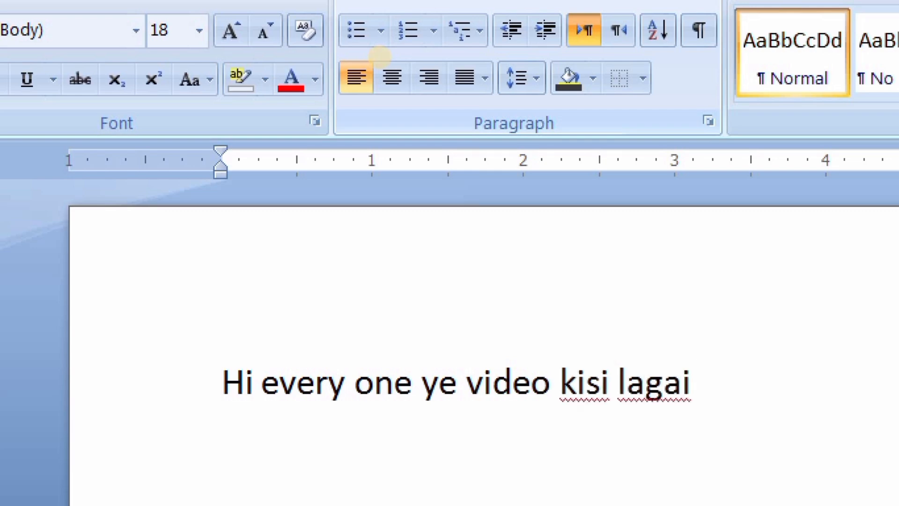
pyautogui.write(' co')
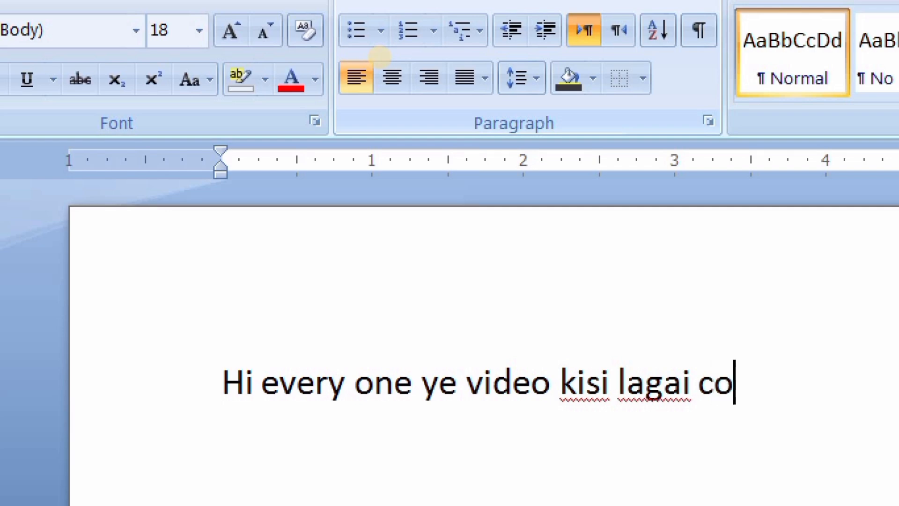
pyautogui.write('mment kar')
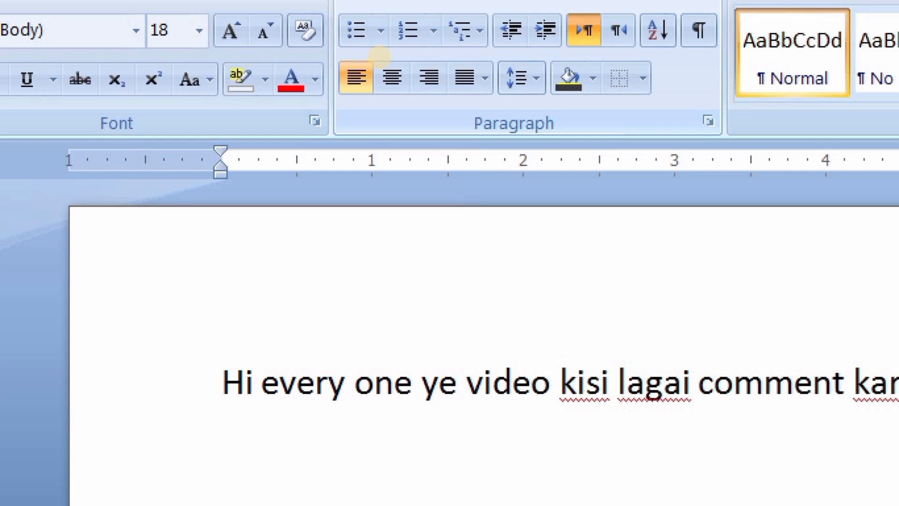
pyautogui.press('super')
pyautogui.press('super+minus')
pyautogui.press('super')
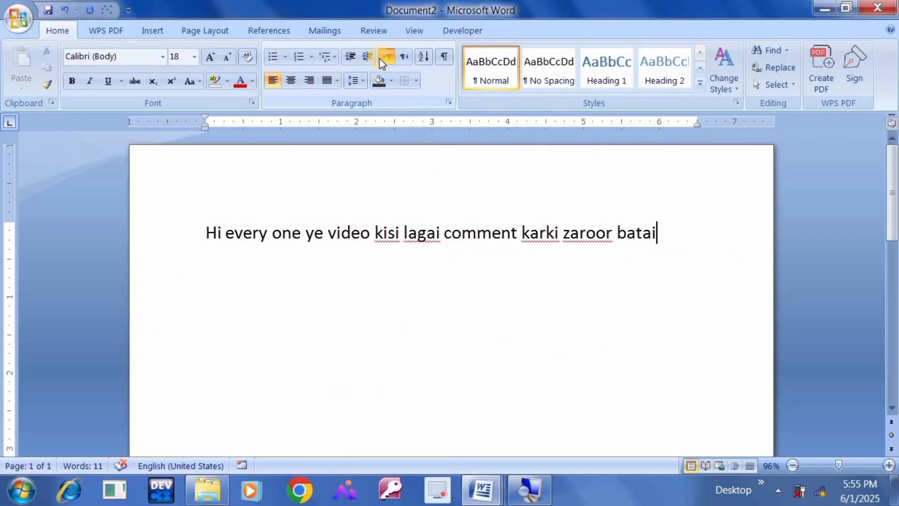
# Step: Extend the sentence with "agar apko koi sawal hai to cooment mein phochi"
pyautogui.write('aga')
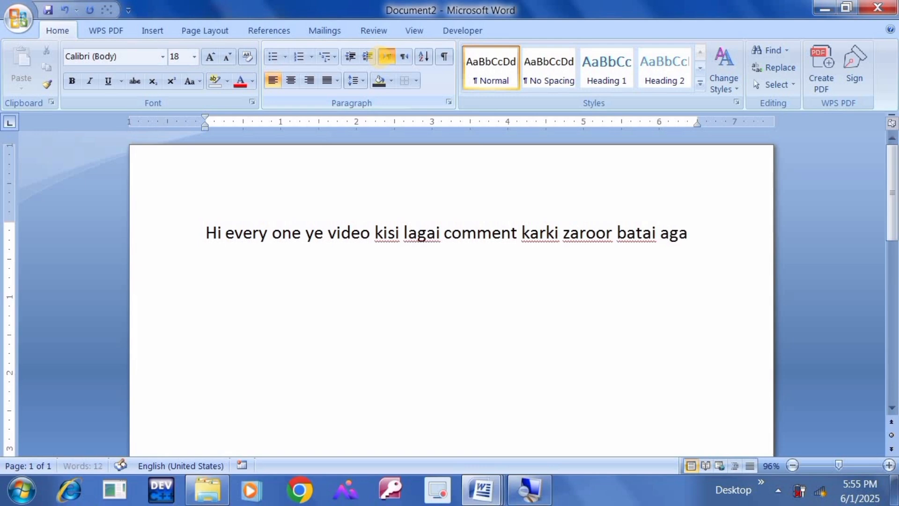
pyautogui.write('r apko ')
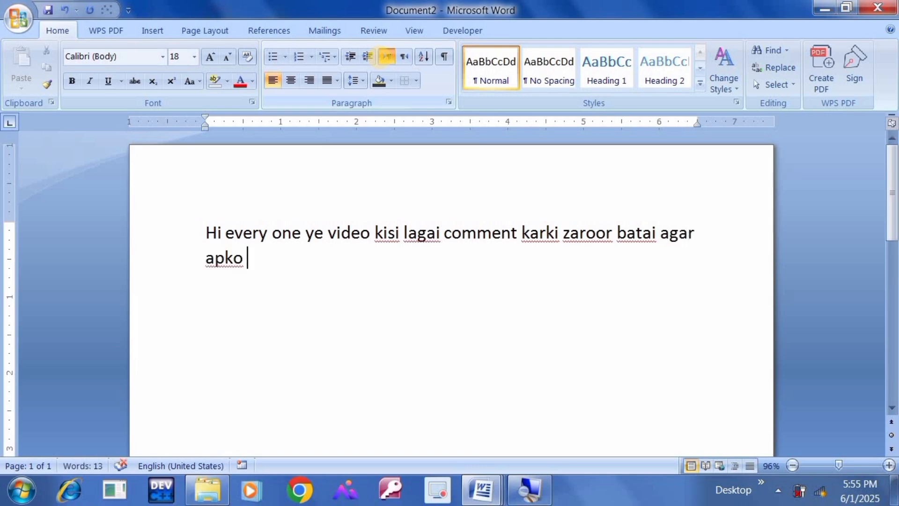
pyautogui.write('koi sawa')
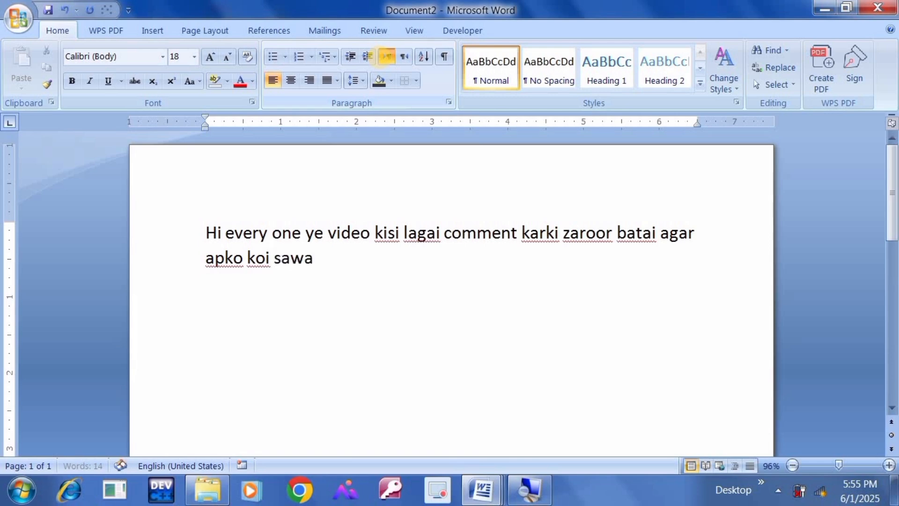
pyautogui.write('l hai')
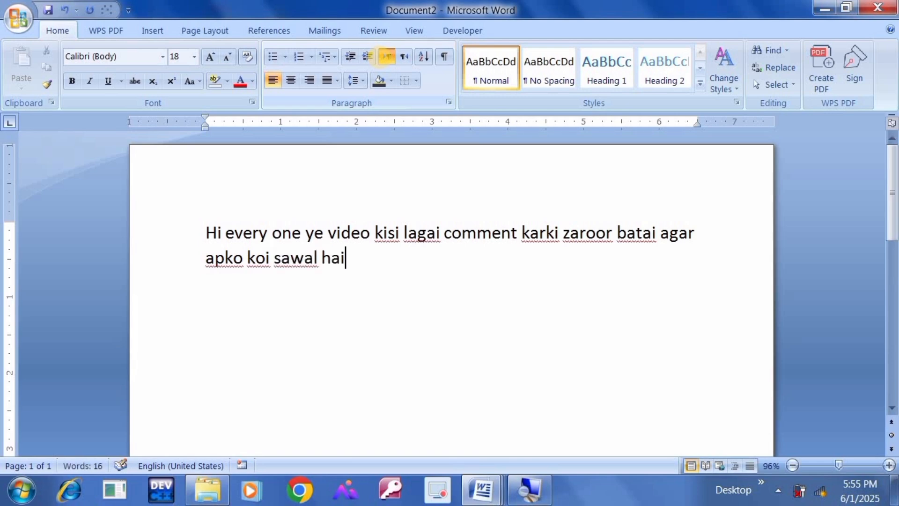
pyautogui.write(' to c')
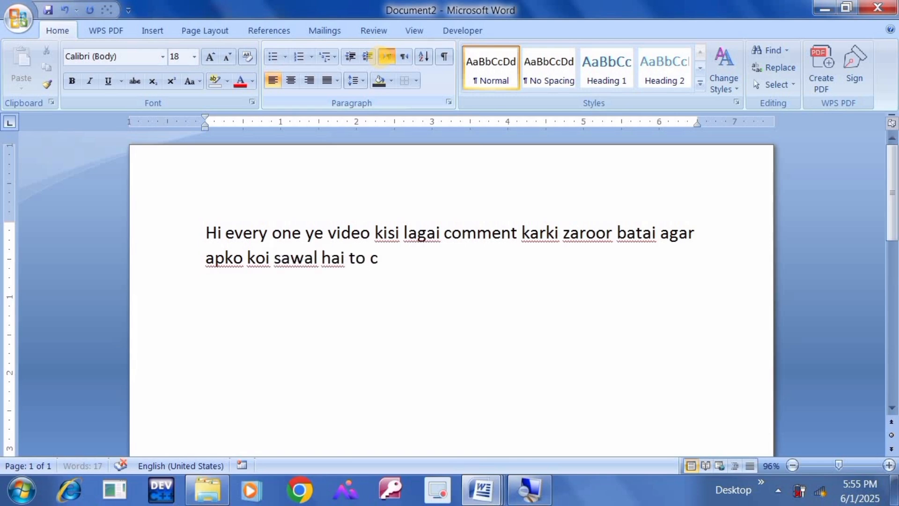
pyautogui.write('ooment')
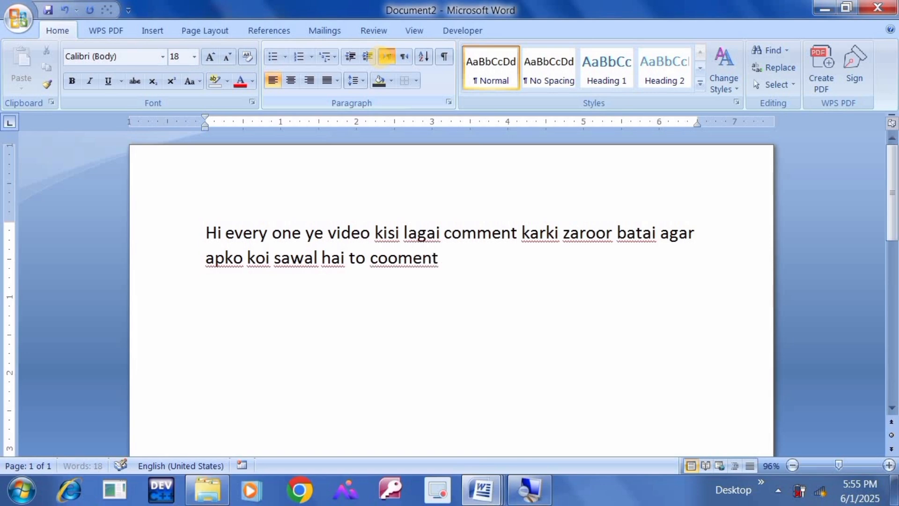
pyautogui.write(' mein')
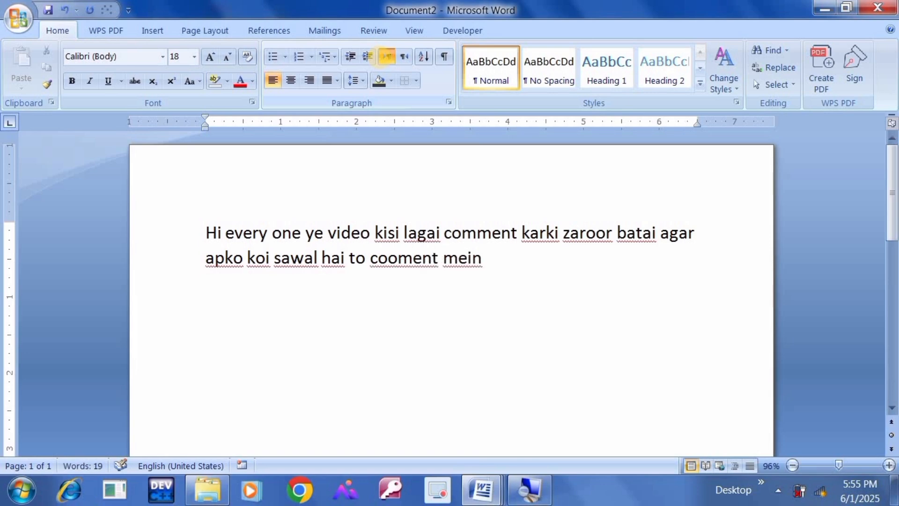
pyautogui.write(' phochi')
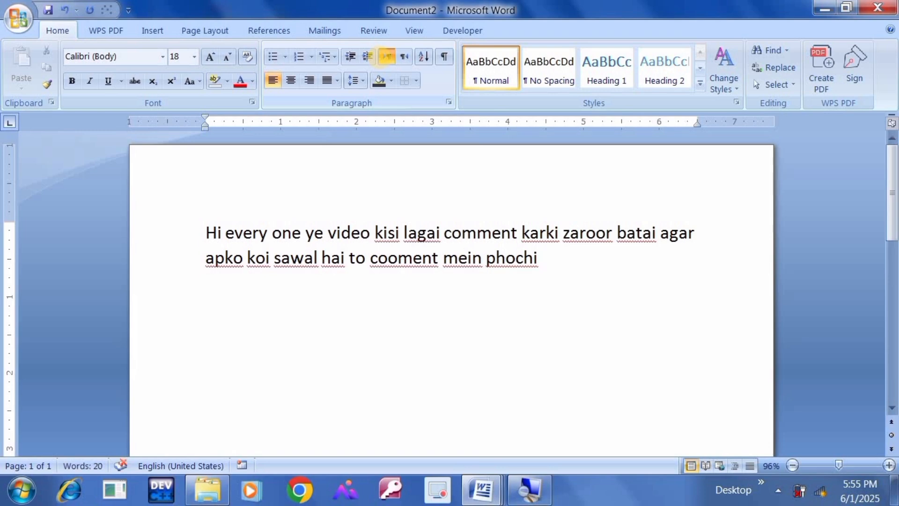
# Step: Set the whole paragraph to right-to-left direction and delete all of its text
pyautogui.hotkey('ctrl', 'a')
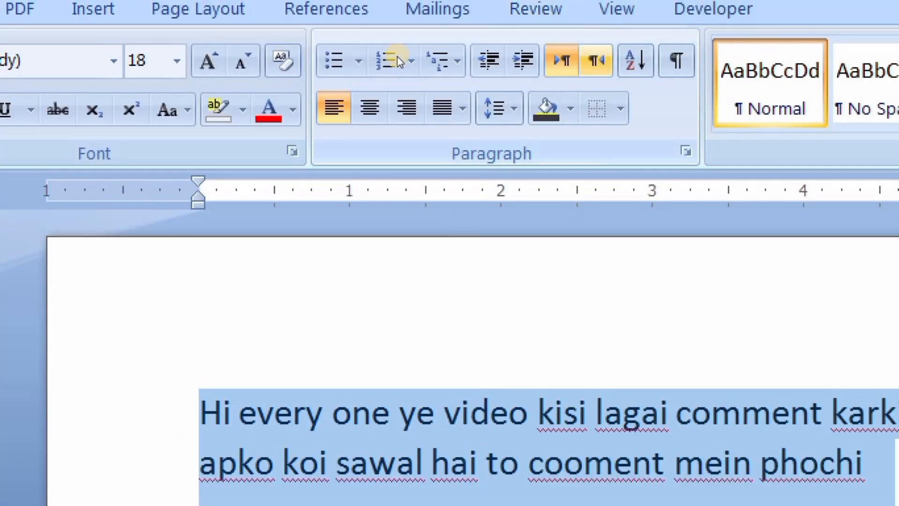
pyautogui.press('ctrl+Shift_R')
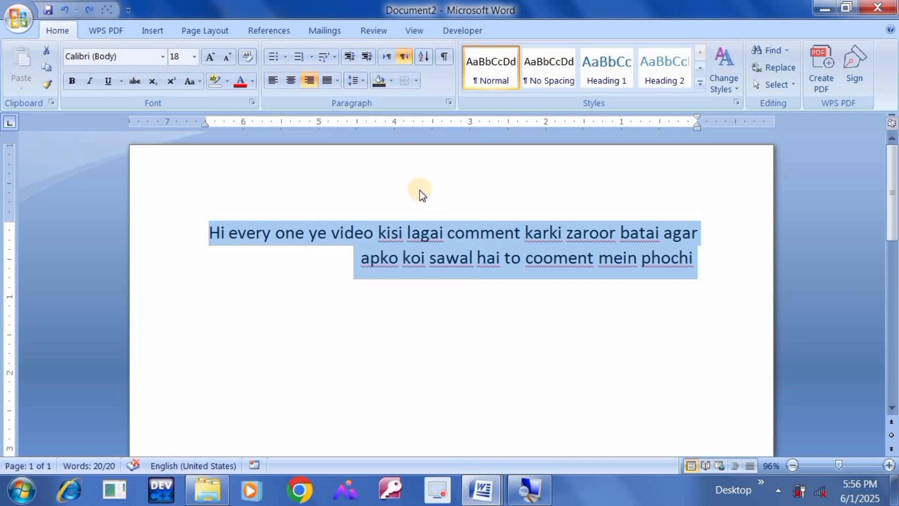
pyautogui.press('Delete')
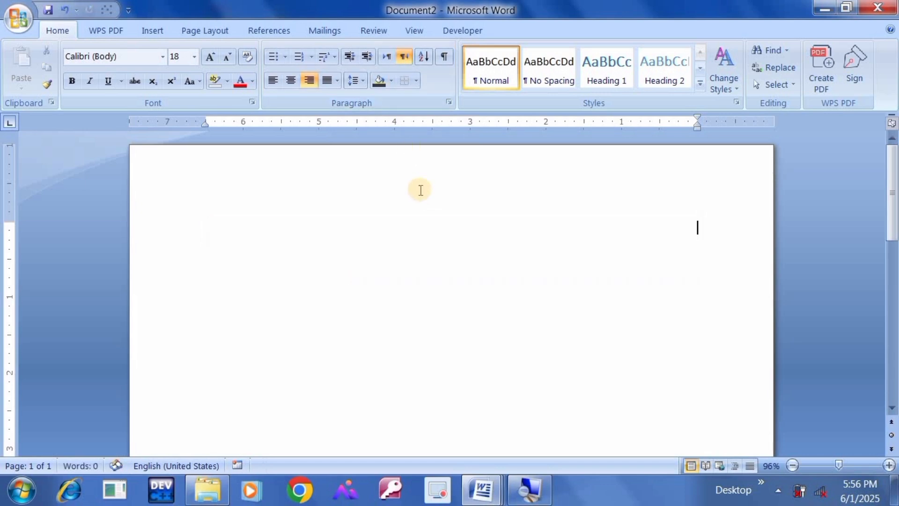
# Step: Switch the empty paragraph to left-to-right and back to right-to-left, and enter "hi kisi ho video sahrela" in it
pyautogui.click(394, 60)
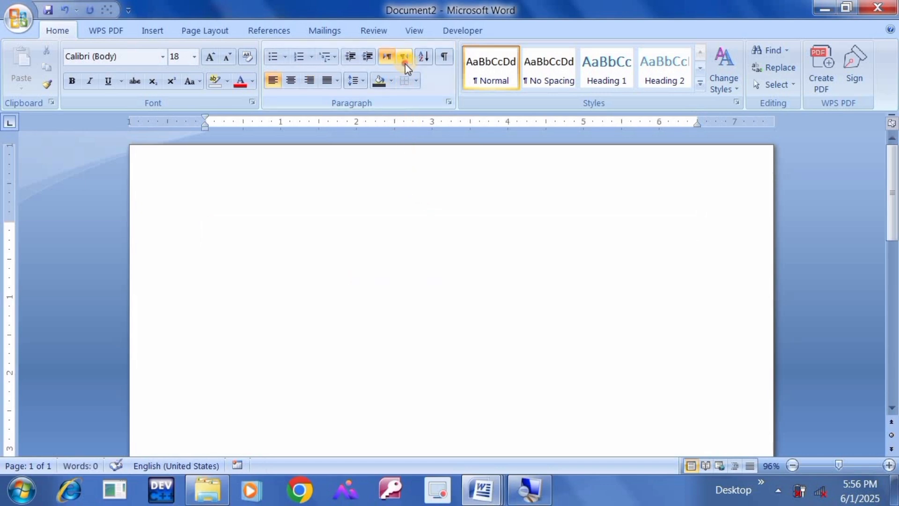
pyautogui.click(405, 63)
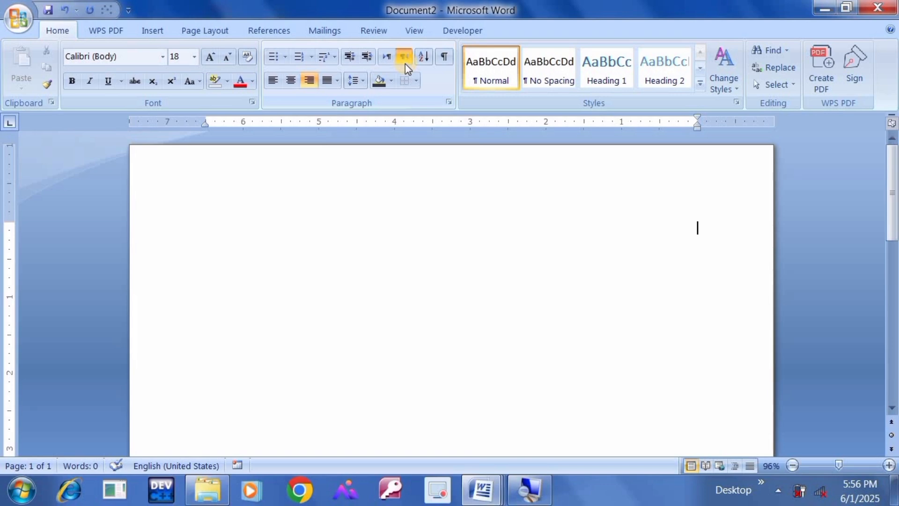
pyautogui.write('hi kisi g')
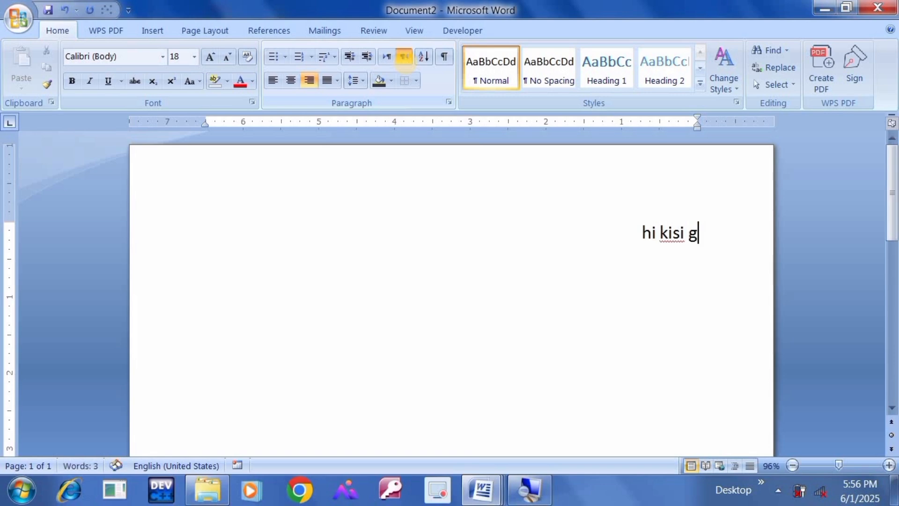
pyautogui.press('BackSpace')
pyautogui.write('ho')
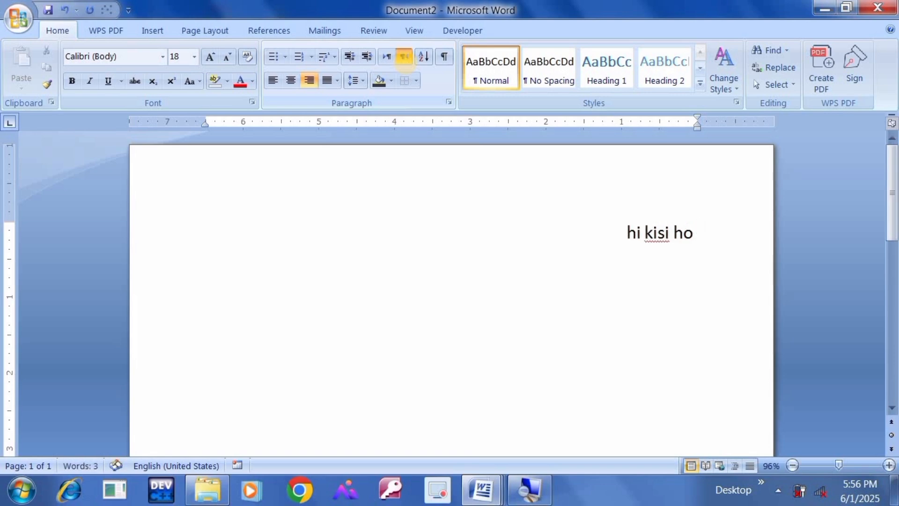
pyautogui.write(' video ')
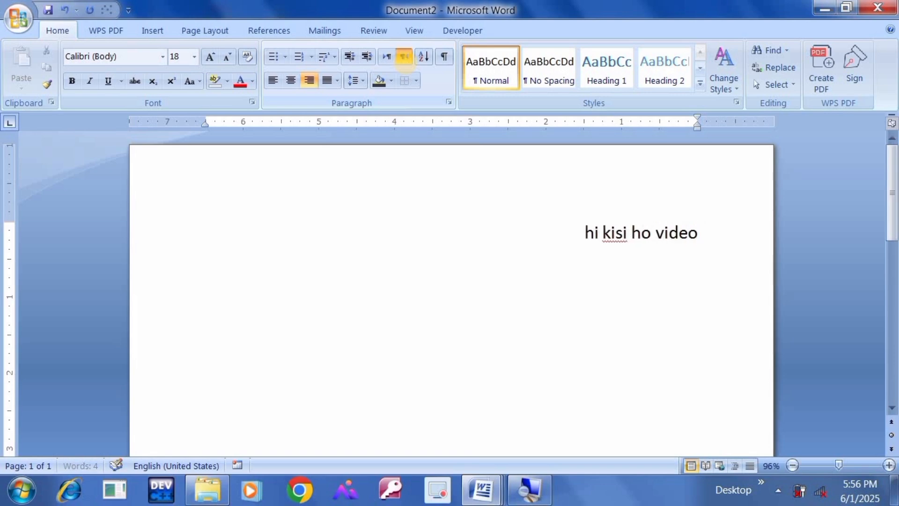
pyautogui.write('sahre')
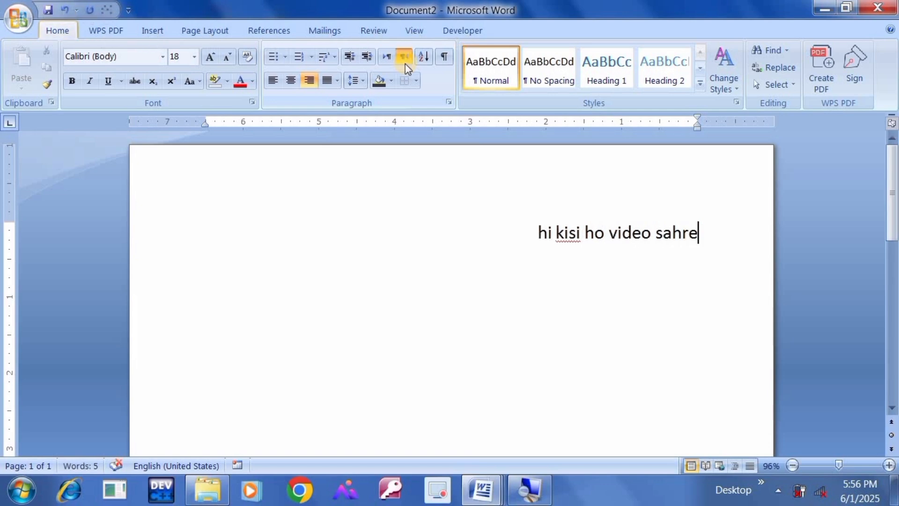
pyautogui.write('lak')
pyautogui.press('BackSpace')
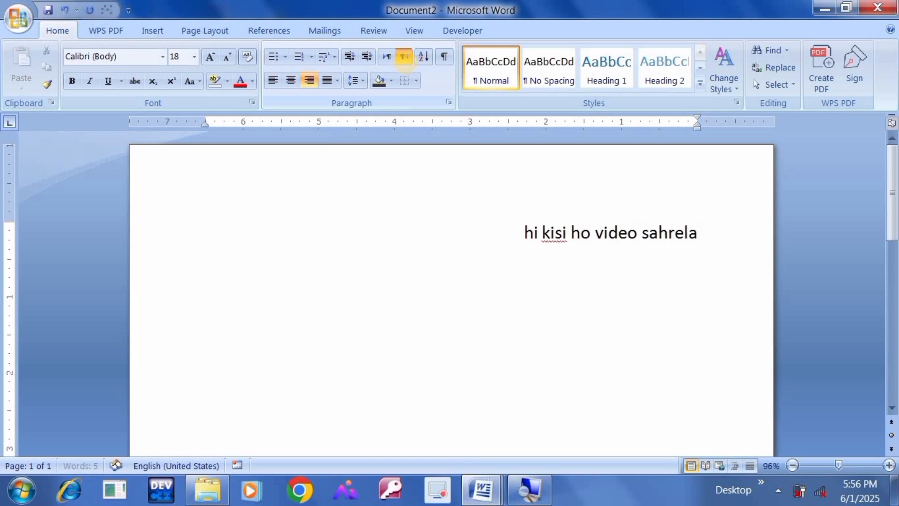
# Step: Add filler lines "ifhduisgd", "gf" and "fdhfgh" below, plus one long unbroken string of random letters running onto a second line
pyautogui.press('Return')
pyautogui.write('ifhduisgd')
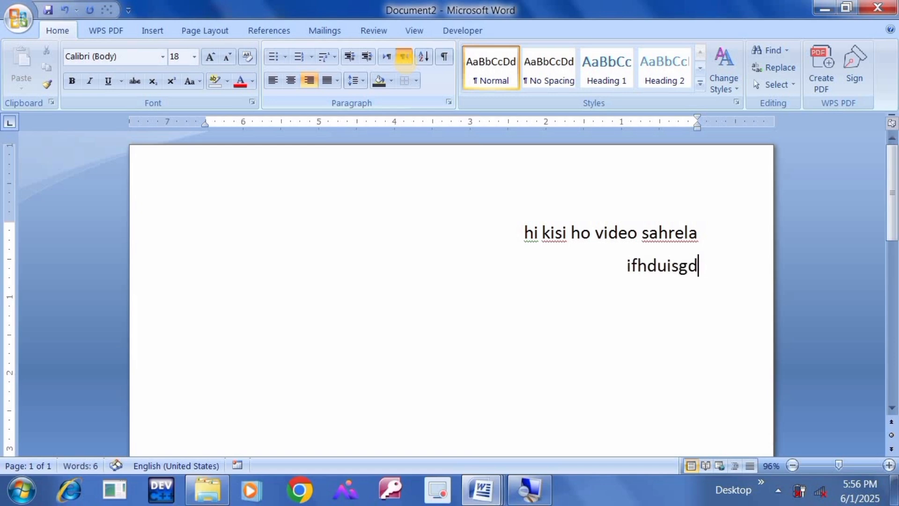
pyautogui.press('Return')
pyautogui.write('gf ')
pyautogui.write('fdhfgh ')
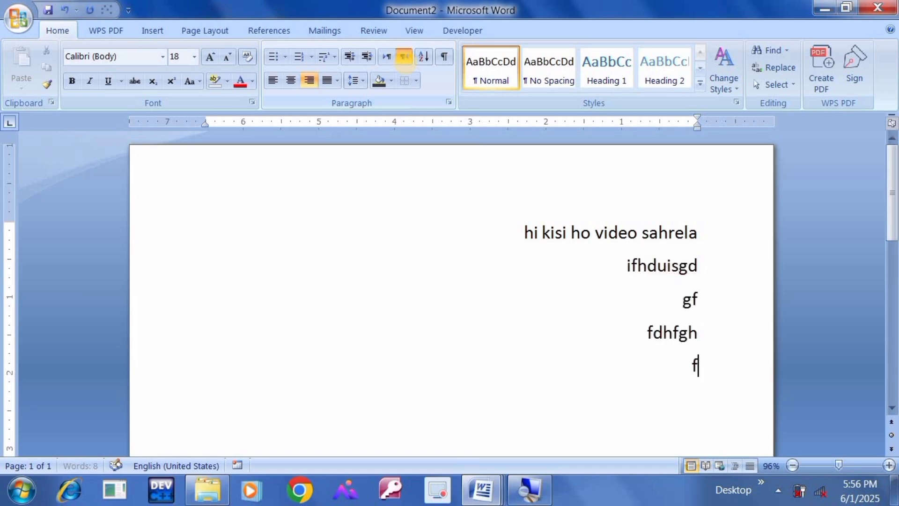
pyautogui.write('fffffffhoibbbbbbbgfighg')
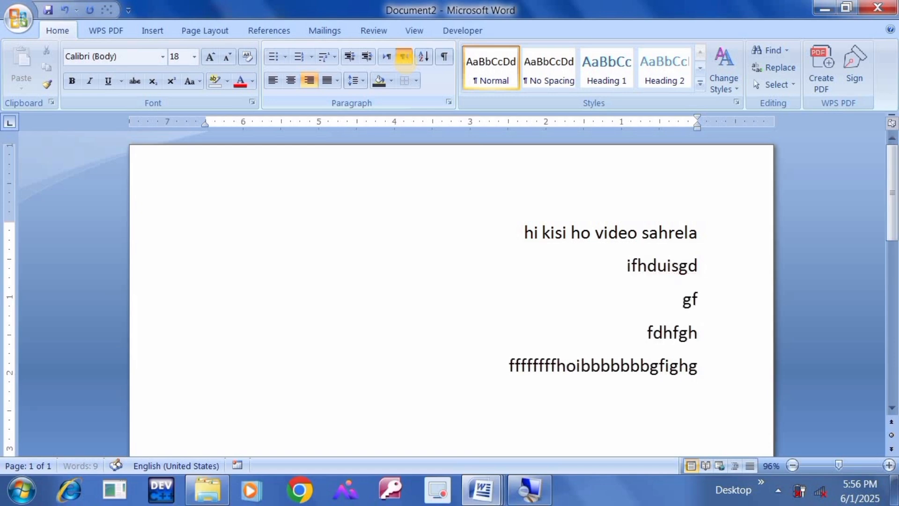
pyautogui.write('fhgfhghdfkgkghfghfhg')
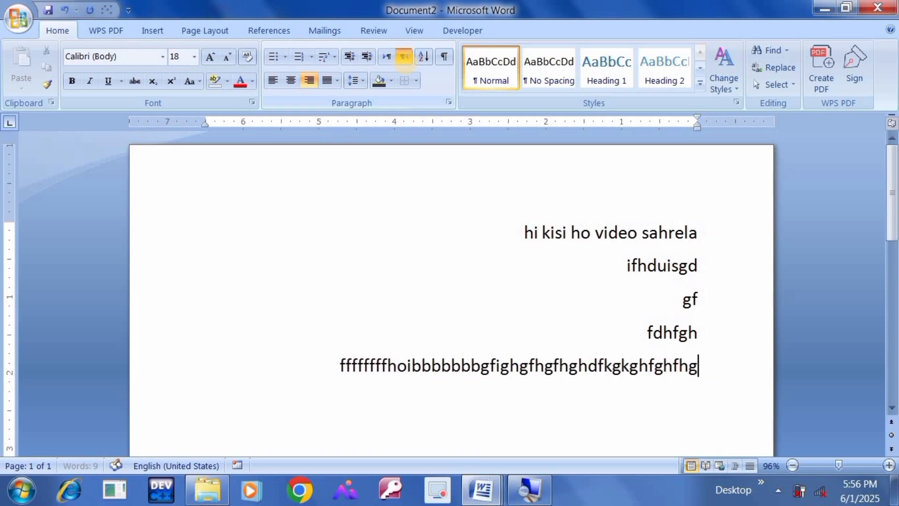
pyautogui.write('fhgkfhgkfhgkfhgfhgkfhkh')
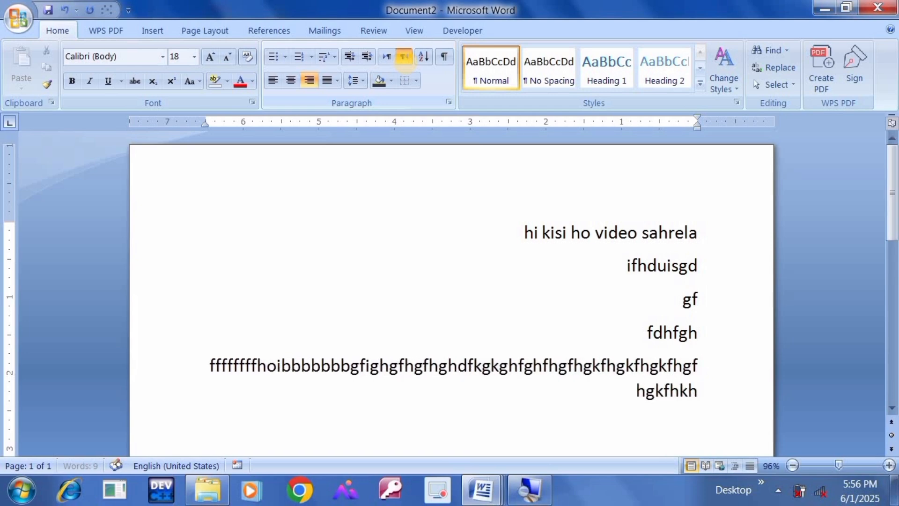
# Step: Erase all the sample text from the document, leaving the page empty
pyautogui.press('BackSpace')
pyautogui.press('BackSpace')
pyautogui.press('BackSpace')
pyautogui.press('BackSpace')
pyautogui.press('BackSpace')
pyautogui.press('BackSpace')
pyautogui.press('BackSpace')
pyautogui.press('BackSpace')
pyautogui.press('BackSpace')
pyautogui.press('BackSpace')
pyautogui.press('BackSpace')
pyautogui.press('BackSpace')
pyautogui.press('BackSpace')
pyautogui.press('BackSpace')
pyautogui.press('BackSpace')
pyautogui.press('BackSpace')
pyautogui.press('BackSpace')
pyautogui.press('BackSpace')
pyautogui.press('BackSpace')
pyautogui.press('BackSpace')
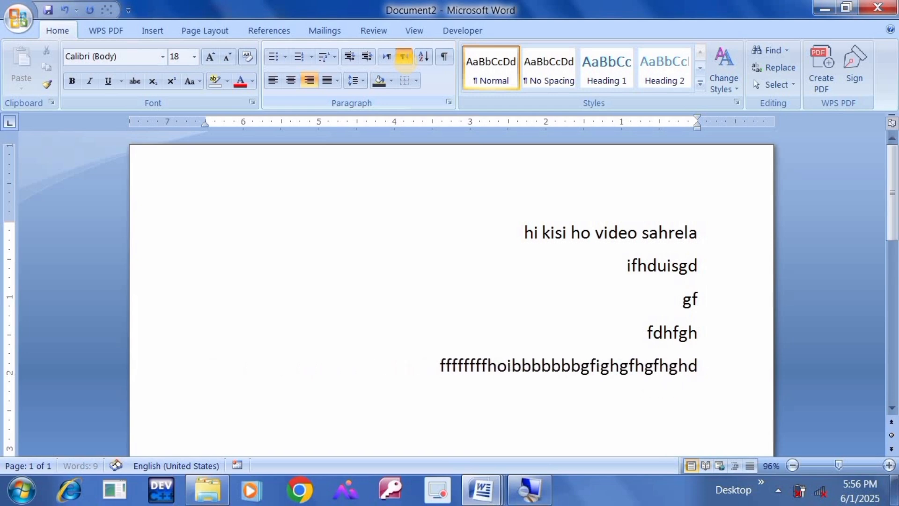
pyautogui.press('BackSpace')
pyautogui.press('BackSpace')
pyautogui.press('BackSpace')
pyautogui.press('BackSpace')
pyautogui.press('BackSpace')
pyautogui.press('BackSpace')
pyautogui.press('BackSpace')
pyautogui.press('BackSpace')
pyautogui.press('BackSpace')
pyautogui.press('BackSpace')
pyautogui.press('BackSpace')
pyautogui.press('BackSpace')
pyautogui.press('BackSpace')
pyautogui.press('BackSpace')
pyautogui.press('BackSpace')
pyautogui.press('BackSpace')
pyautogui.press('BackSpace')
pyautogui.press('BackSpace')
pyautogui.press('BackSpace')
pyautogui.press('BackSpace')
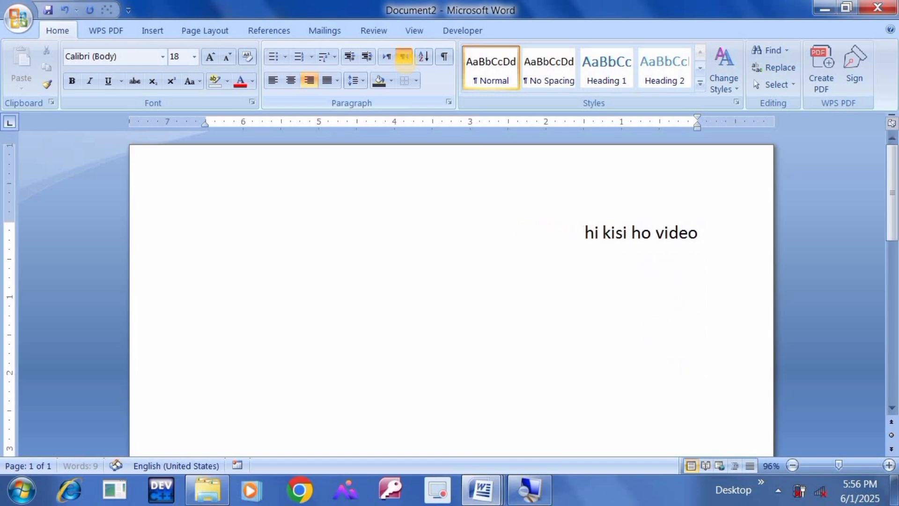
pyautogui.hotkey('ctrl', 'a')
pyautogui.press('BackSpace')
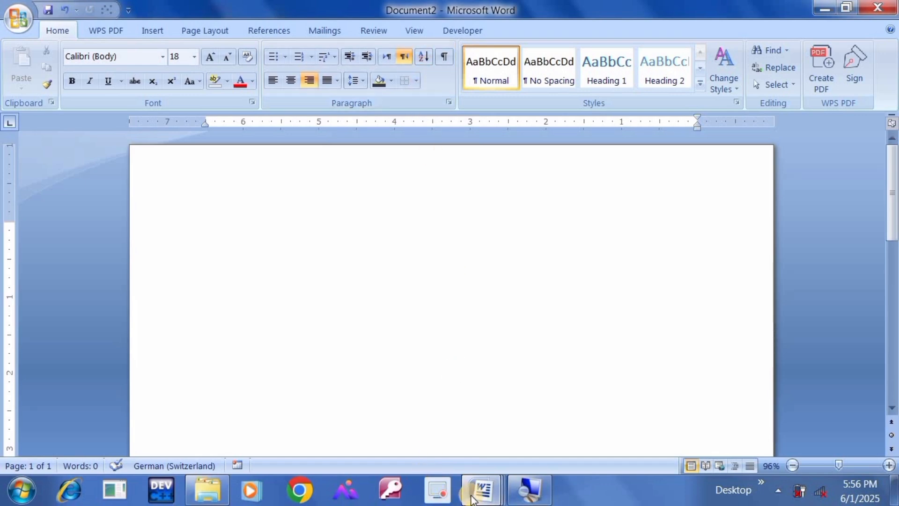
# Step: Switch to Document3 and sort the numbers 1 to 10 as numbers in descending order
pyautogui.moveTo(481, 489)
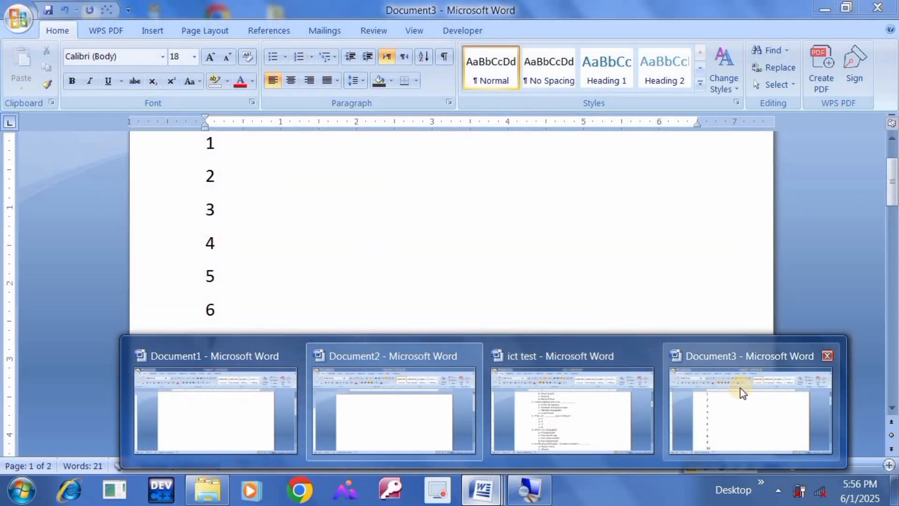
pyautogui.click(742, 392)
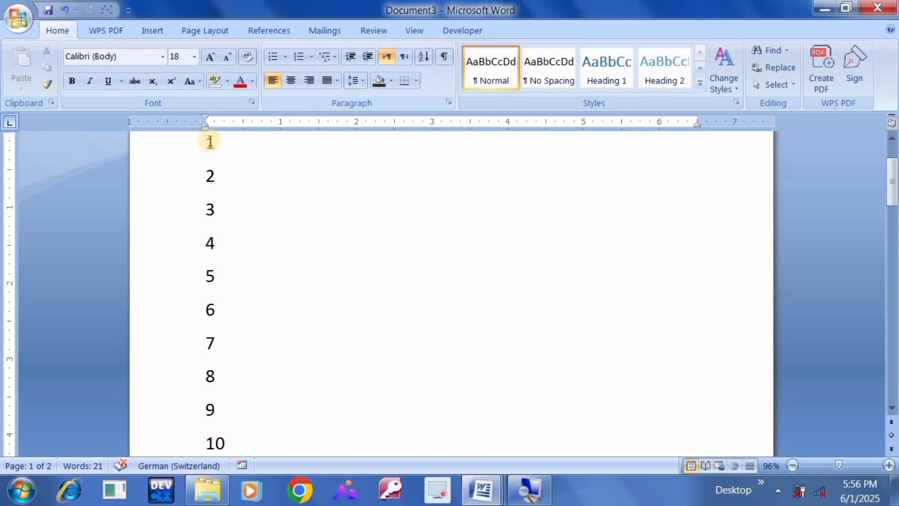
pyautogui.moveTo(195, 139); pyautogui.dragTo(234, 311)
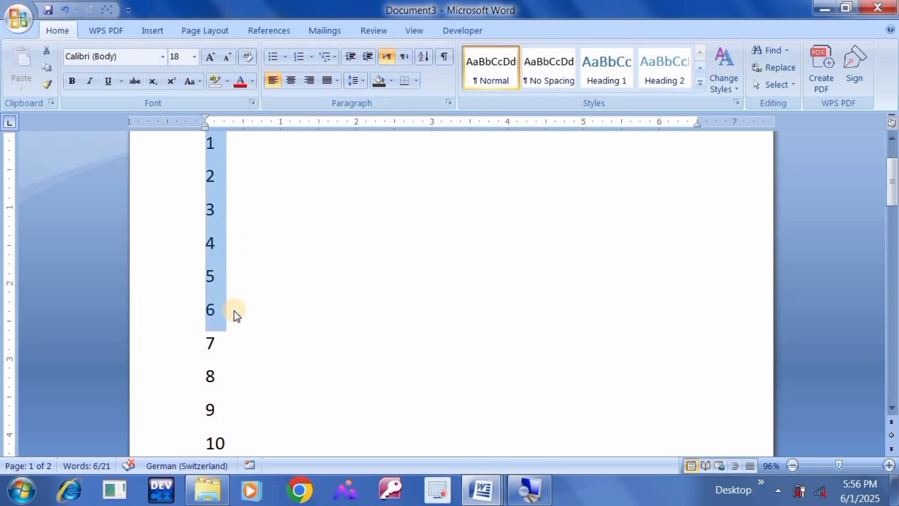
pyautogui.hotkey('shift', 'Down')
pyautogui.hotkey('shift', 'Down')
pyautogui.hotkey('shift', 'Down')
pyautogui.hotkey('shift', 'Down')
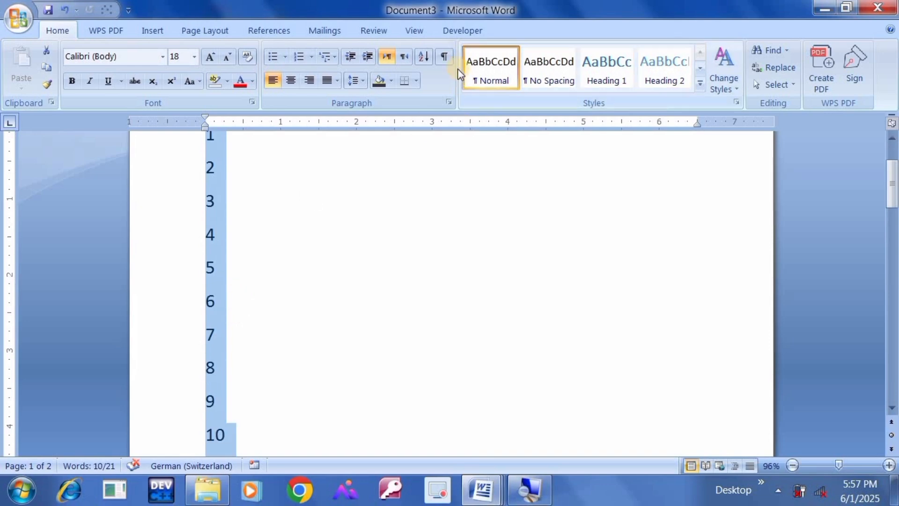
pyautogui.click(430, 56)
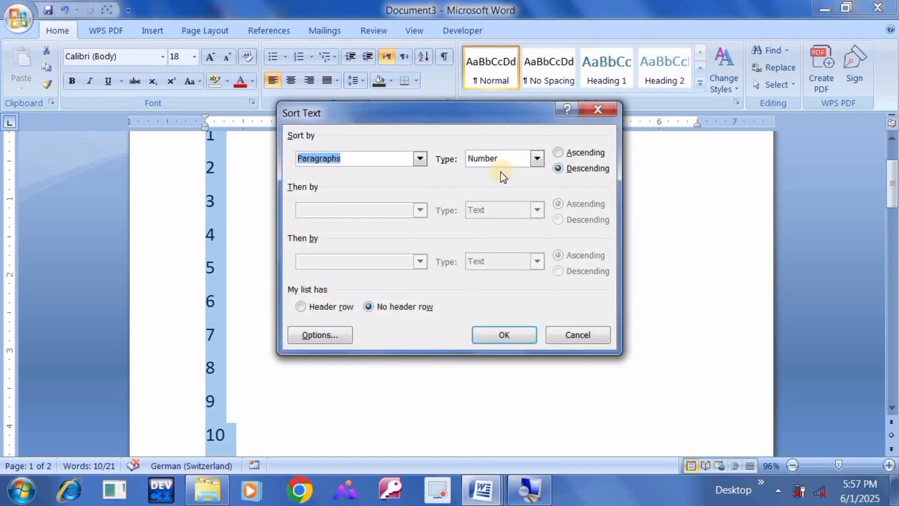
pyautogui.click(568, 153)
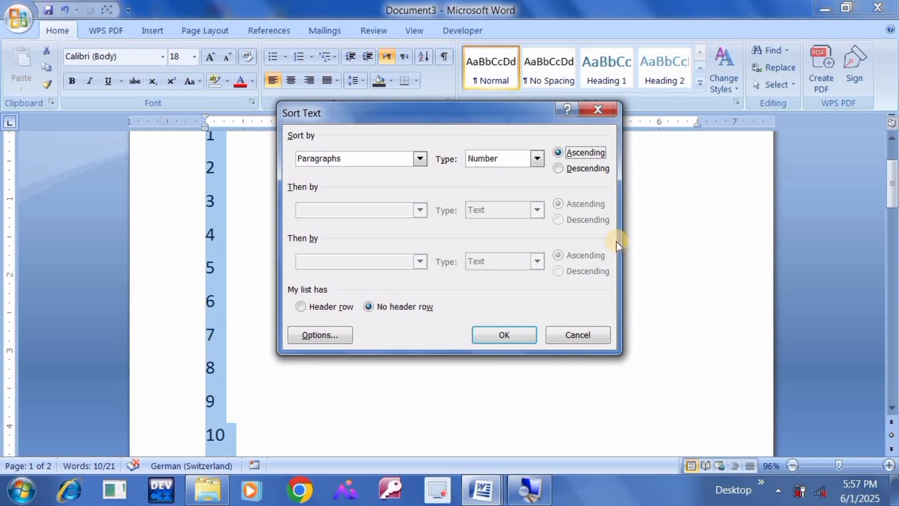
pyautogui.click(593, 171)
pyautogui.click(507, 331)
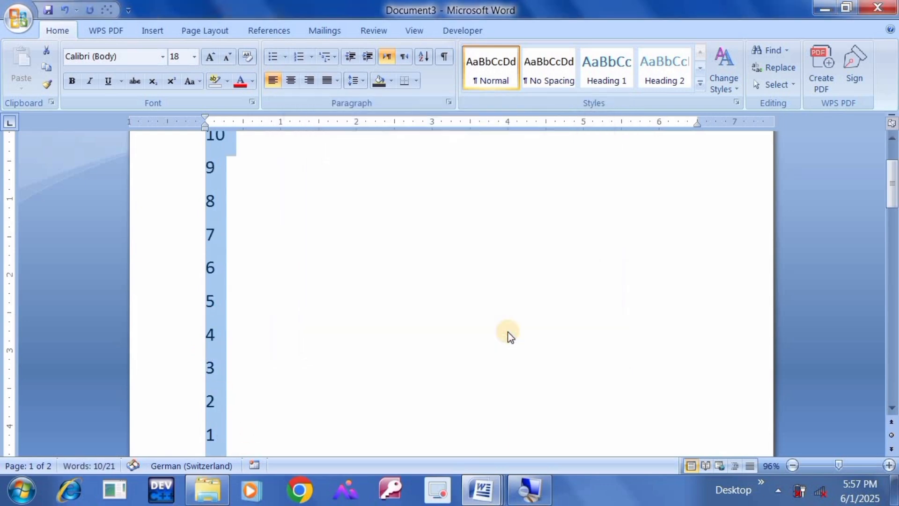
pyautogui.click(508, 332)
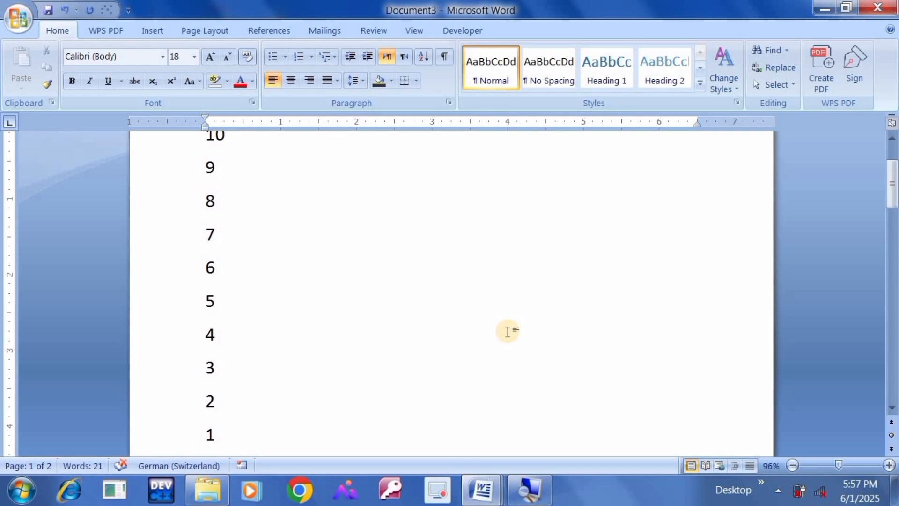
# Step: Place the text cursor in the last entry of the name list on the second page
pyautogui.press('Return')
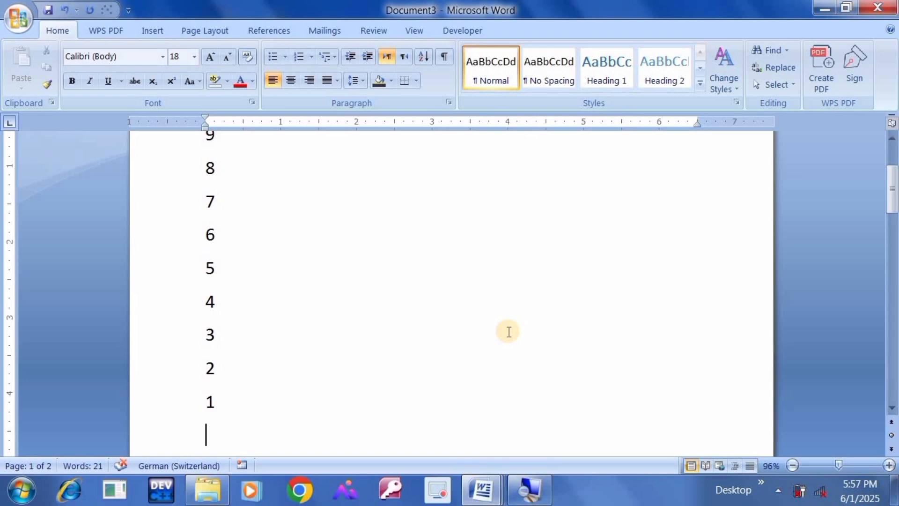
pyautogui.press('Down')
pyautogui.press('Down')
pyautogui.press('Down')
pyautogui.press('Down')
pyautogui.press('Down')
pyautogui.press('Down')
pyautogui.press('Down')
pyautogui.press('Down')
pyautogui.press('Down')
pyautogui.press('Down')
pyautogui.press('Down')
pyautogui.press('Down')
pyautogui.press('Down')
pyautogui.press('Down')
pyautogui.press('Down')
pyautogui.press('Down')
pyautogui.press('Up')
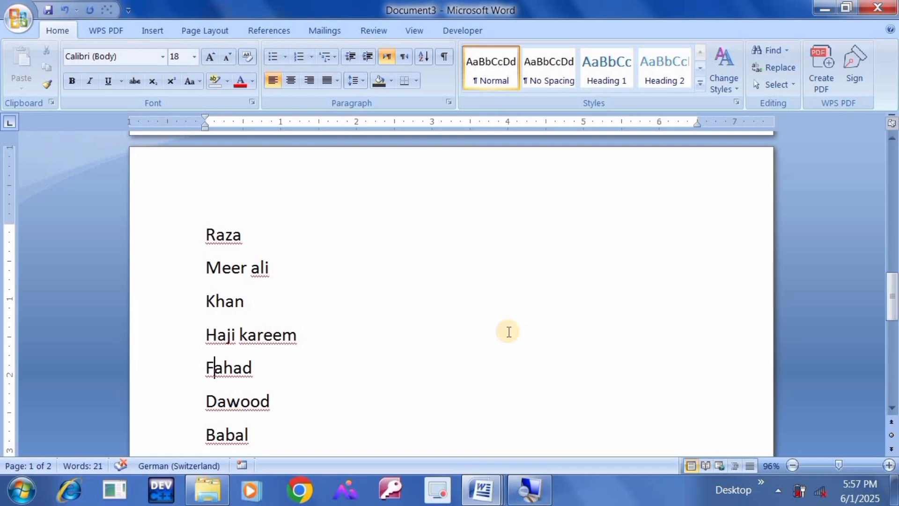
pyautogui.press('Down')
pyautogui.press('Down')
pyautogui.press('Down')
pyautogui.press('Down')
pyautogui.press('Down')
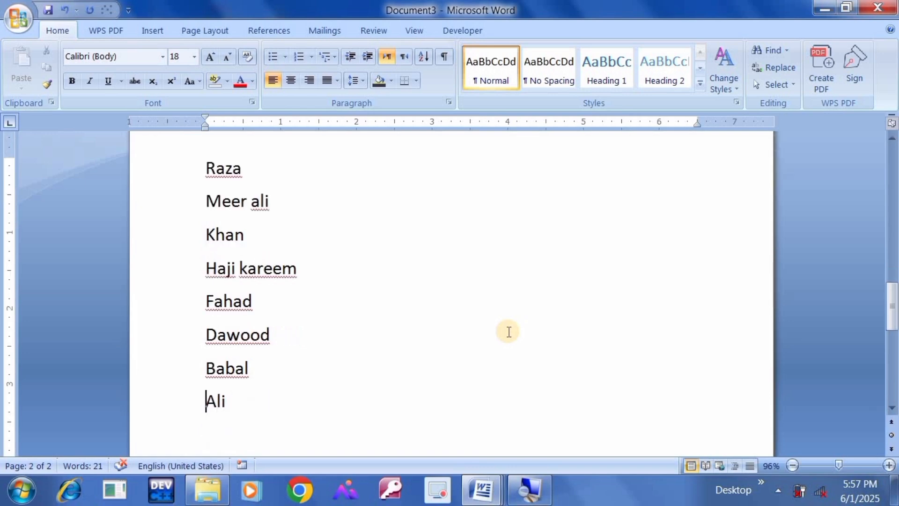
pyautogui.hotkey('shift', 'Up')
pyautogui.hotkey('shift', 'Up')
pyautogui.hotkey('shift', 'Up')
pyautogui.hotkey('shift', 'Up')
pyautogui.hotkey('shift', 'Up')
pyautogui.hotkey('shift', 'Down')
pyautogui.hotkey('shift', 'Down')
pyautogui.hotkey('shift', 'Down')
pyautogui.hotkey('shift', 'Down')
pyautogui.hotkey('shift', 'Down')
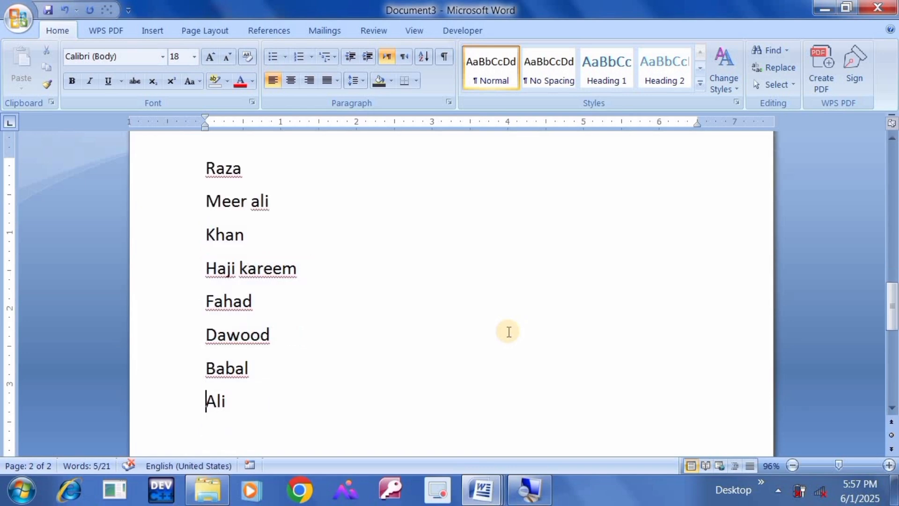
pyautogui.hotkey('shift', 'Up')
pyautogui.hotkey('shift', 'Up')
pyautogui.hotkey('shift', 'Down')
pyautogui.hotkey('shift', 'Down')
# Step: Select the whole name list on the second page and sort its paragraphs as text in descending order
pyautogui.press('Down')
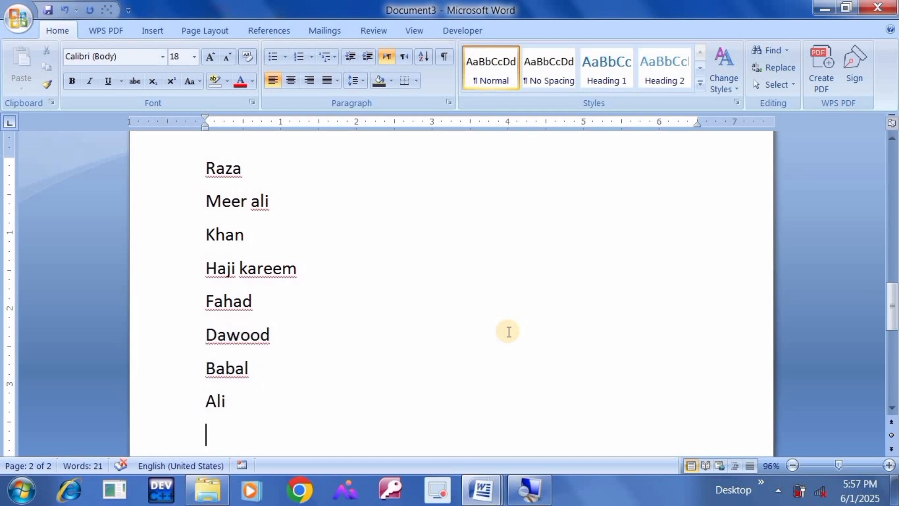
pyautogui.hotkey('shift', 'Up')
pyautogui.hotkey('shift', 'Up')
pyautogui.hotkey('shift', 'Up')
pyautogui.hotkey('shift', 'Up')
pyautogui.hotkey('shift', 'Up')
pyautogui.hotkey('shift', 'Up')
pyautogui.hotkey('shift', 'Up')
pyautogui.hotkey('shift', 'Up')
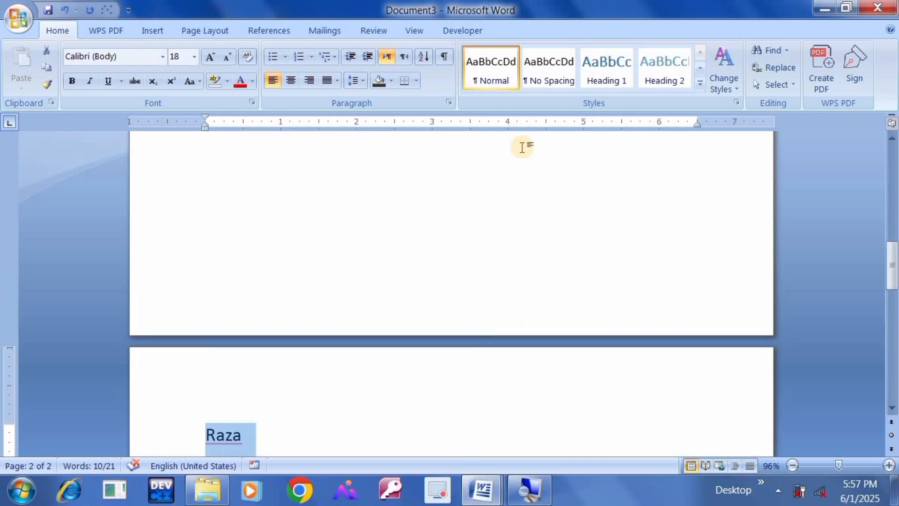
pyautogui.click(422, 62)
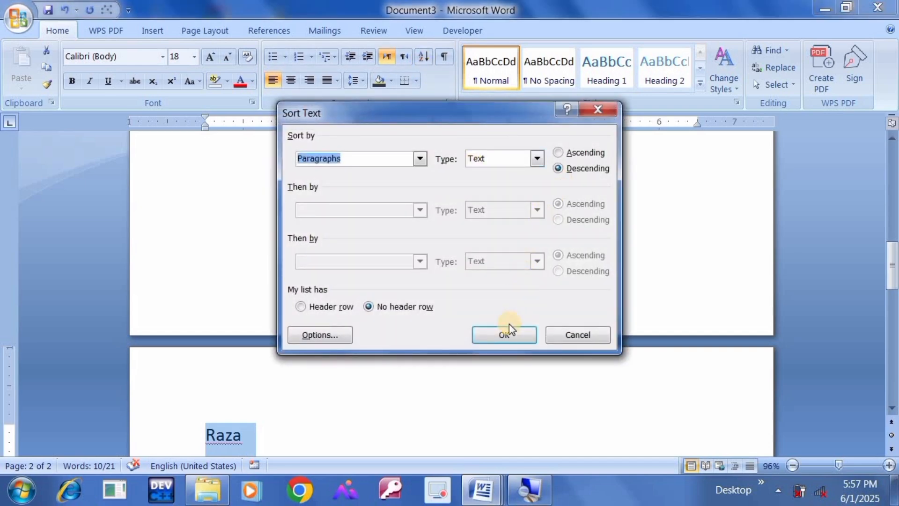
pyautogui.click(509, 326)
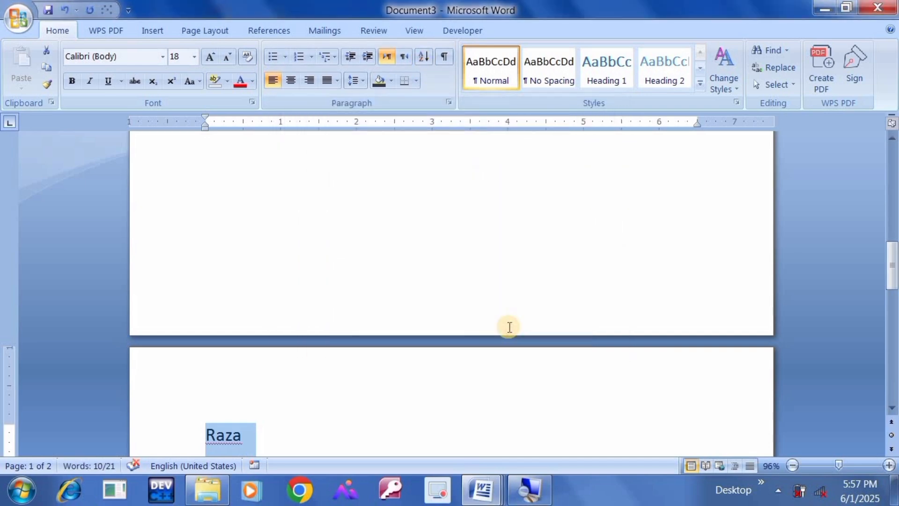
# Step: Sort the selected name list as text in ascending order
pyautogui.click(429, 55)
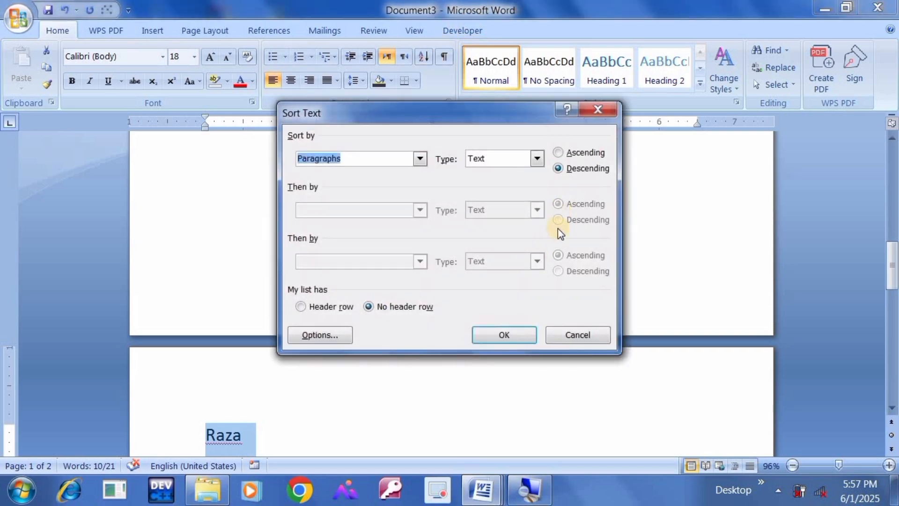
pyautogui.click(568, 155)
pyautogui.click(524, 335)
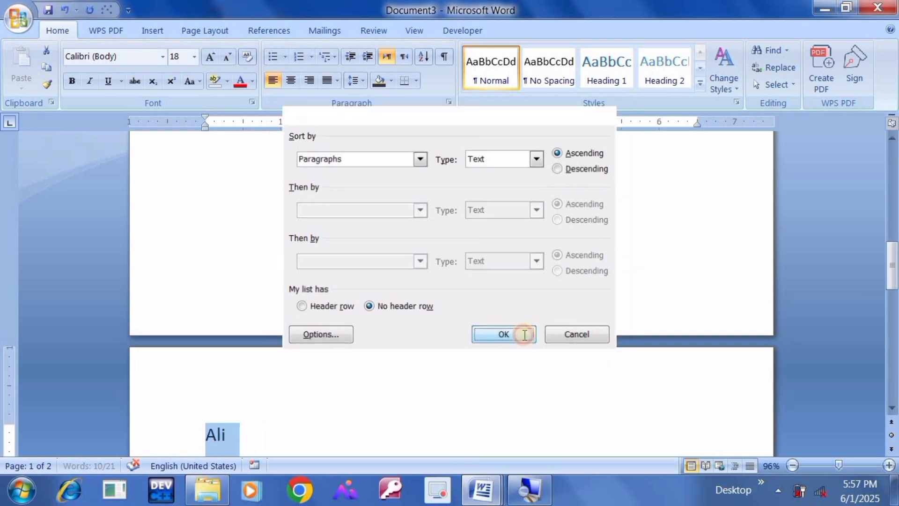
pyautogui.press('Down')
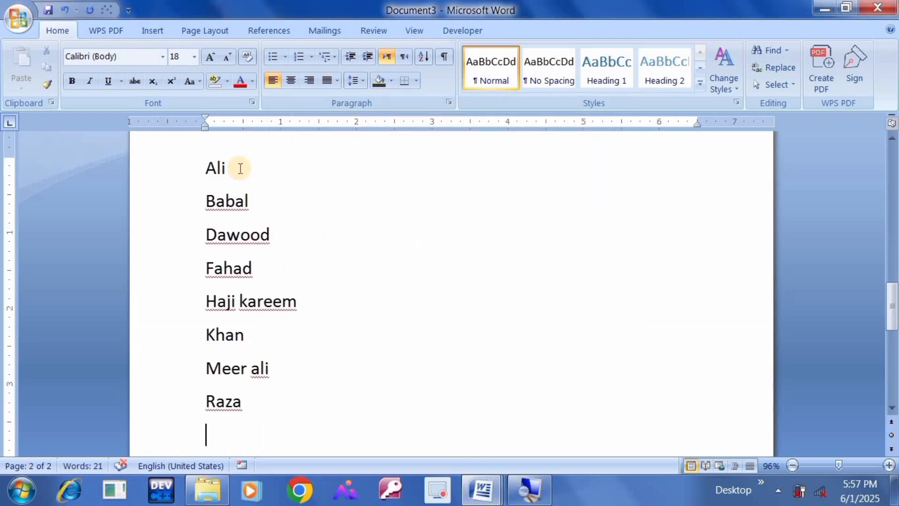
pyautogui.moveTo(240, 168); pyautogui.dragTo(207, 160)
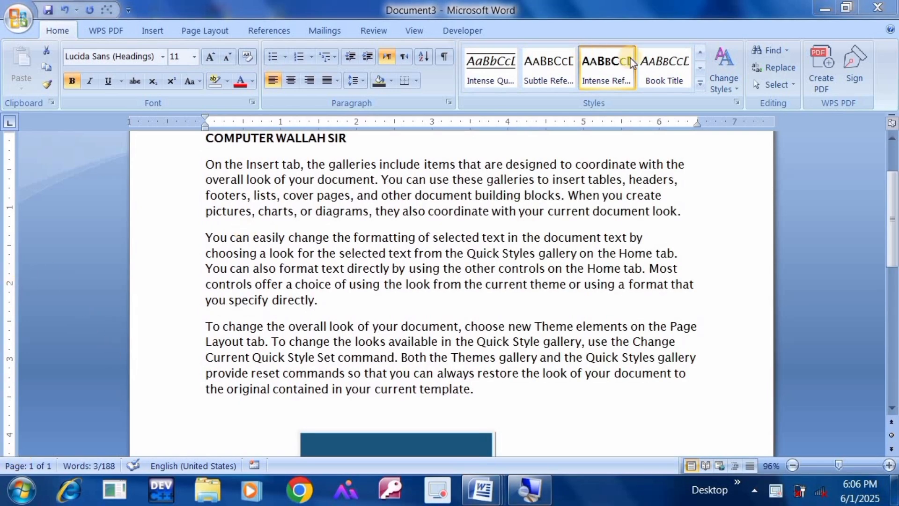
# Step: Center the title line COMPUTER WALLAH SIR above the body paragraphs
pyautogui.tripleClick(381, 149)
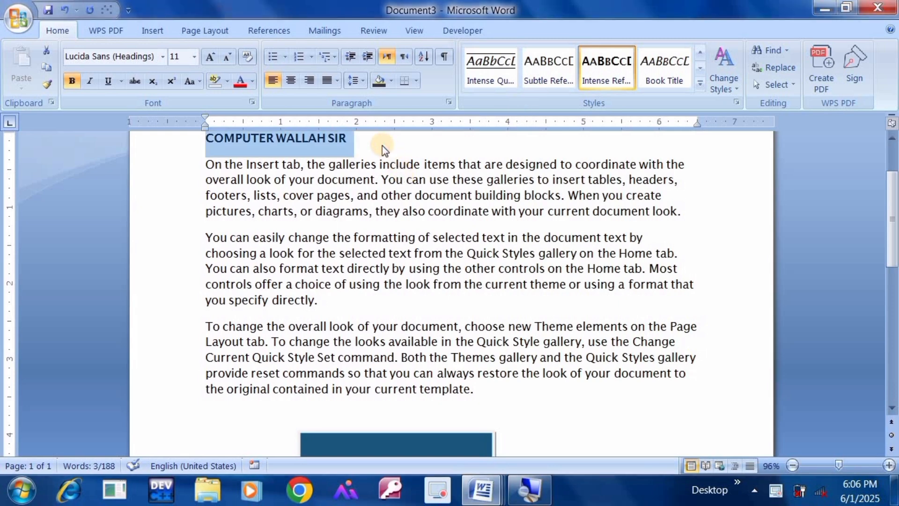
pyautogui.hotkey('ctrl', 'e')
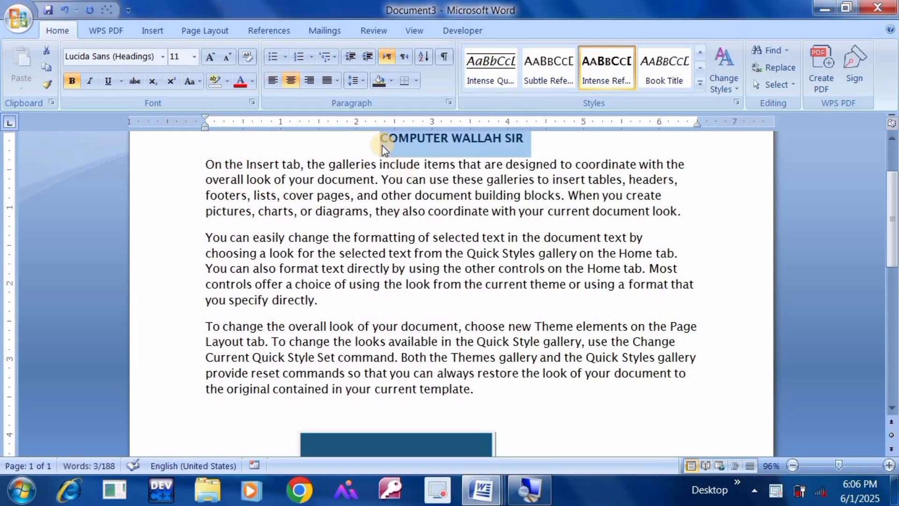
pyautogui.hotkey('ctrl', 'b')
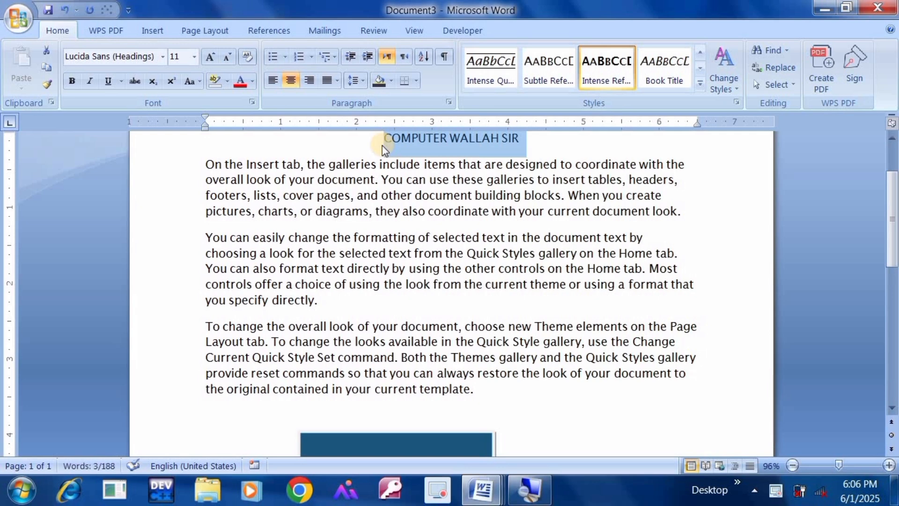
pyautogui.press('Delete')
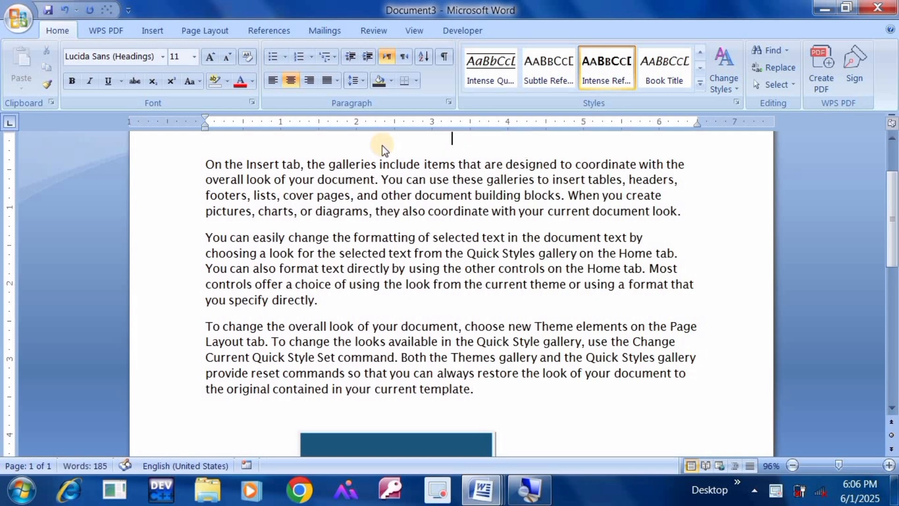
pyautogui.hotkey('ctrl', 'z')
pyautogui.hotkey('ctrl', 'z')
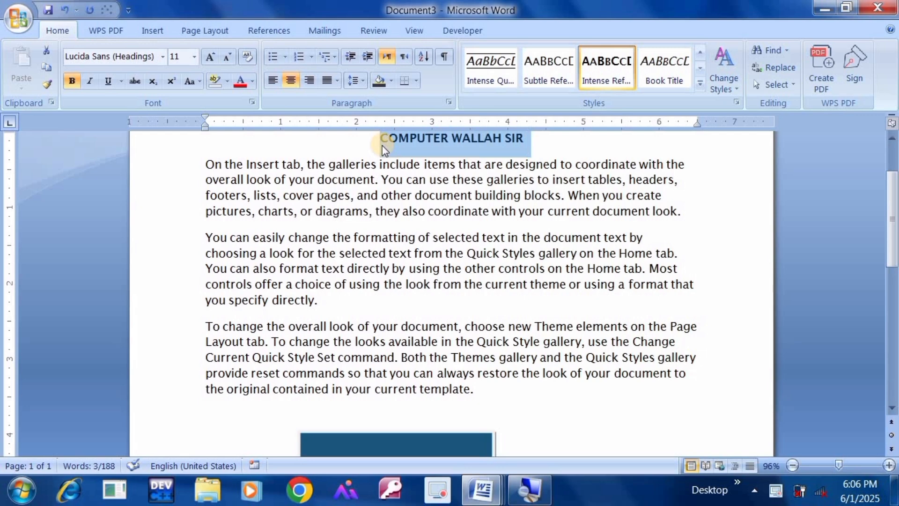
# Step: Enlarge the title's font size to 18
pyautogui.hotkey('ctrl', 'shift', '.')
pyautogui.hotkey('ctrl', 'shift', '.')
pyautogui.hotkey('ctrl', 'shift', '.')
pyautogui.hotkey('ctrl', 'shift', '.')
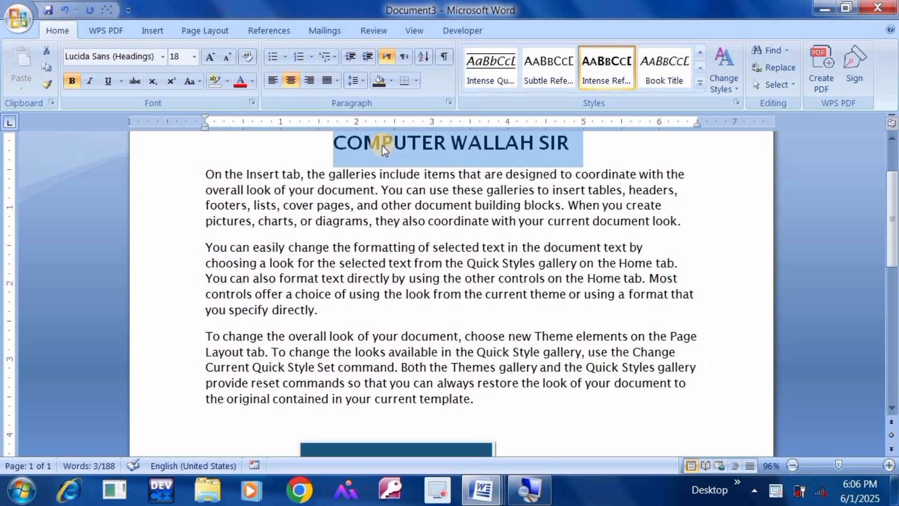
pyautogui.click(384, 147)
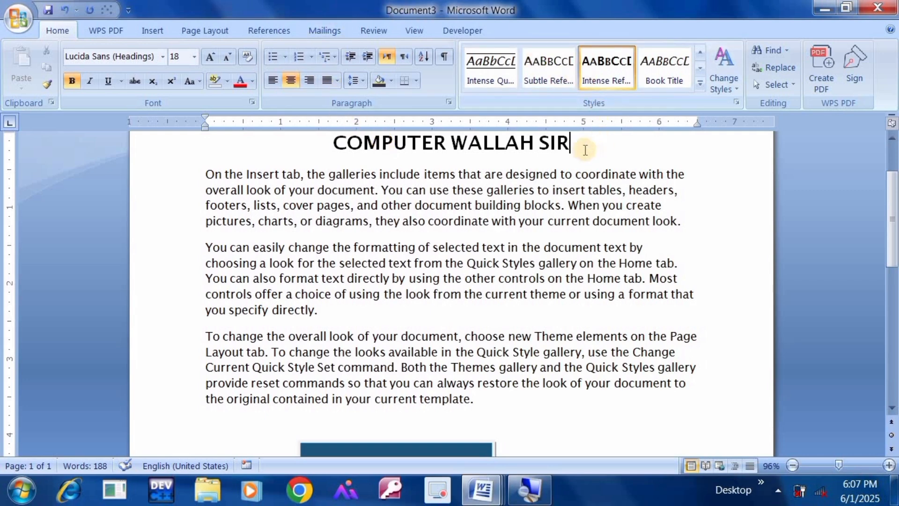
# Step: Apply the Intense Quote style to the title line COMPUTER WALLAH SIR
pyautogui.moveTo(583, 149); pyautogui.dragTo(353, 130)
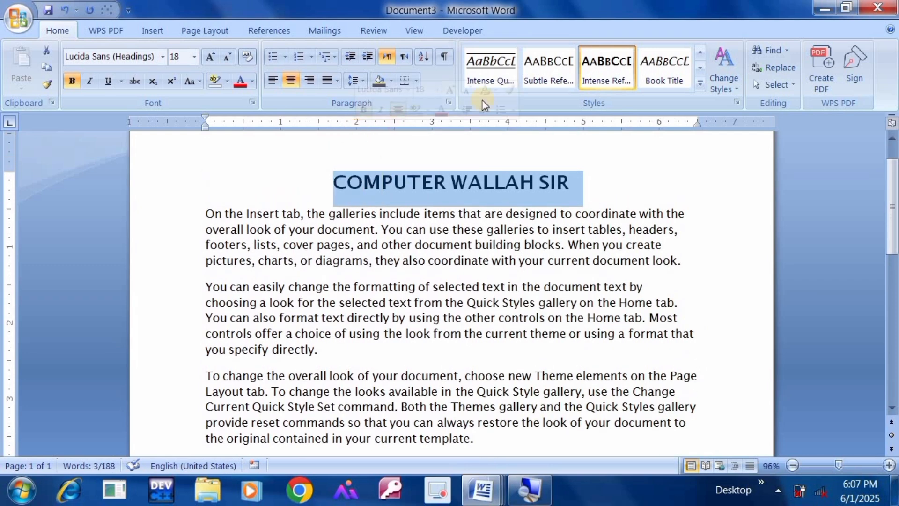
pyautogui.click(599, 64)
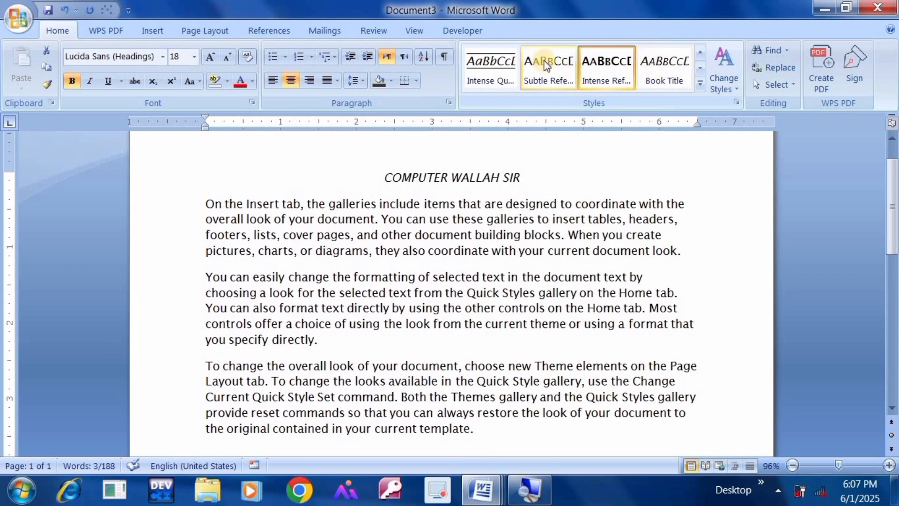
pyautogui.click(511, 69)
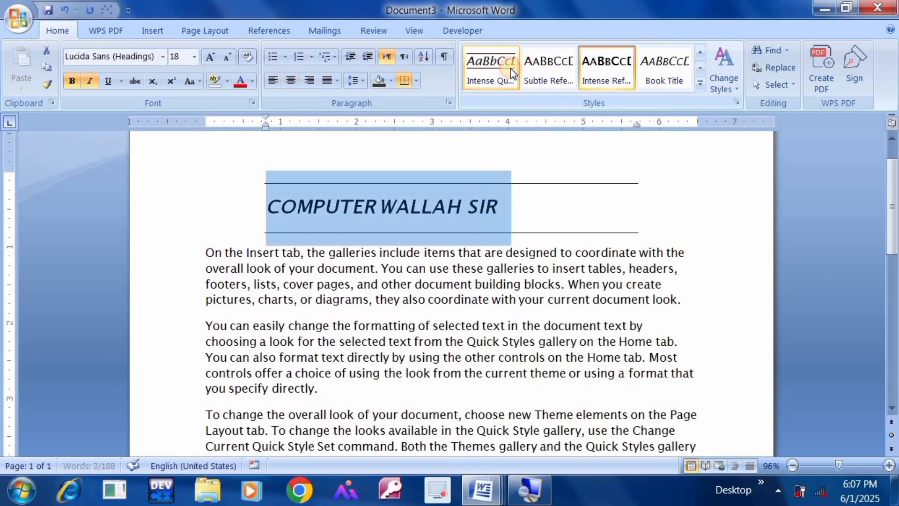
pyautogui.click(517, 154)
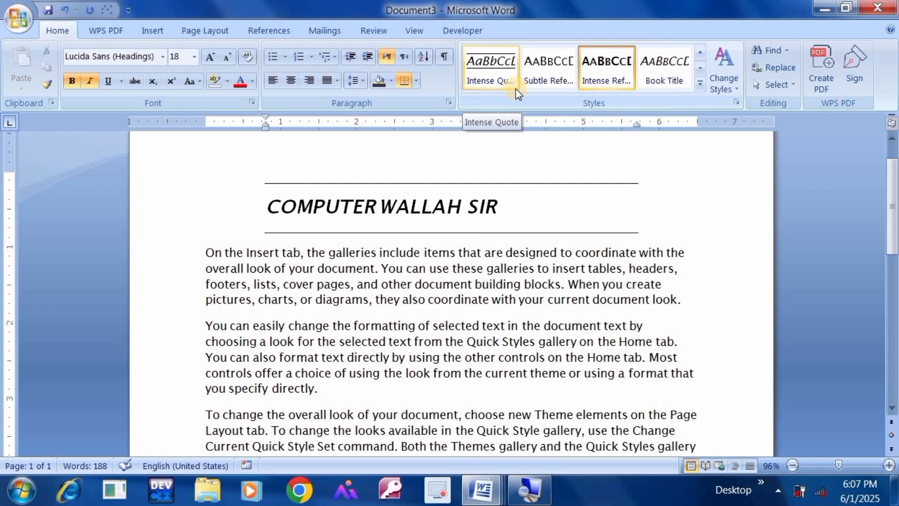
# Step: Change the title line's style to List Paragraph
pyautogui.click(701, 83)
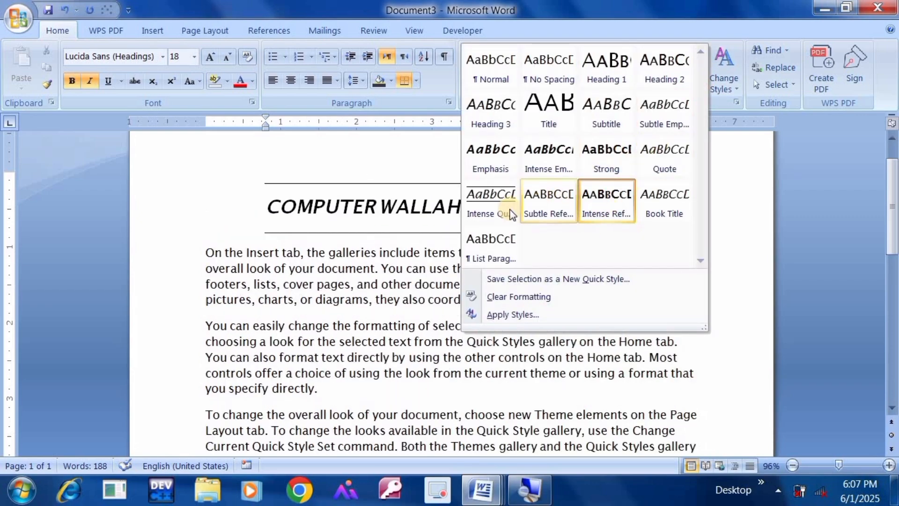
pyautogui.click(491, 250)
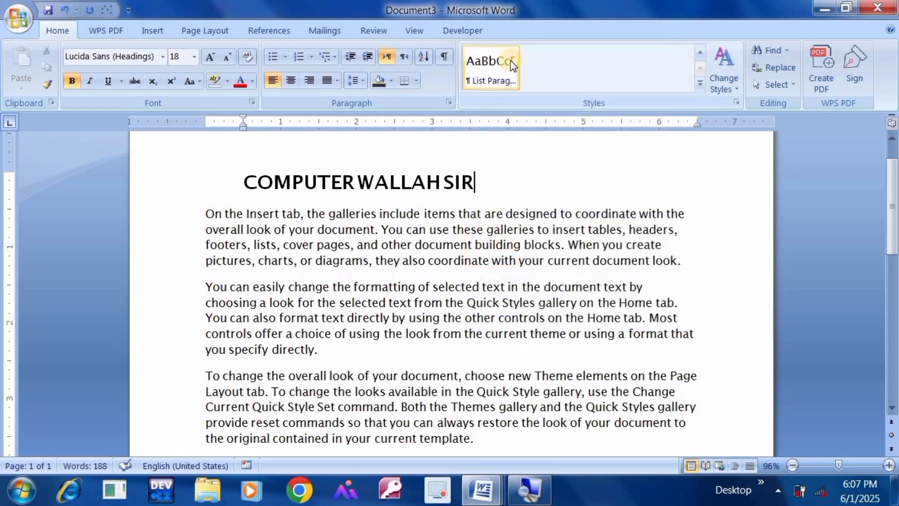
pyautogui.click(699, 55)
pyautogui.click(698, 55)
pyautogui.click(699, 55)
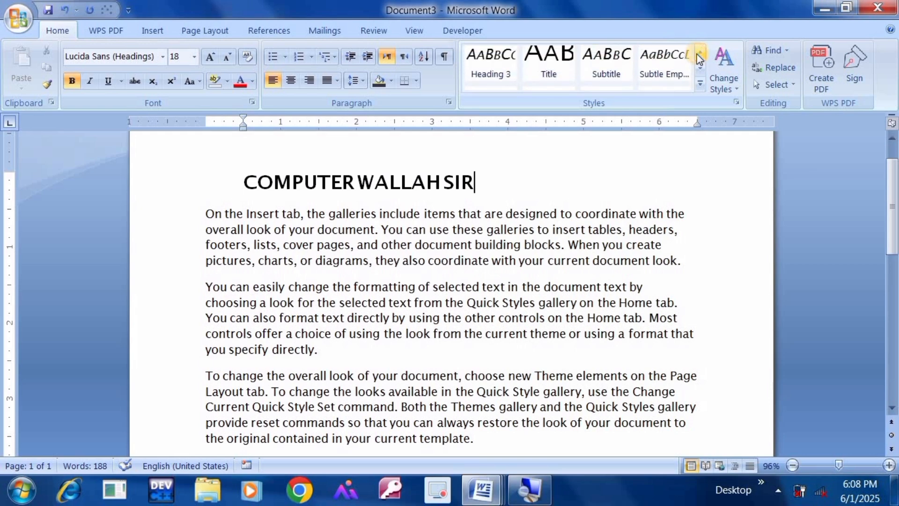
pyautogui.click(698, 55)
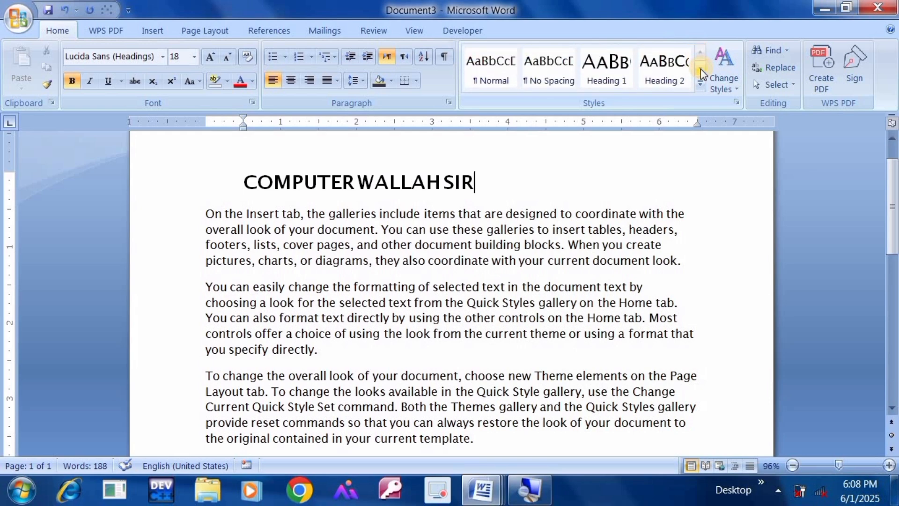
# Step: Try the Title style on the title line COMPUTER WALLAH SIR, settling on the Heading 3 style
pyautogui.click(701, 69)
pyautogui.click(700, 69)
pyautogui.click(701, 68)
pyautogui.click(701, 69)
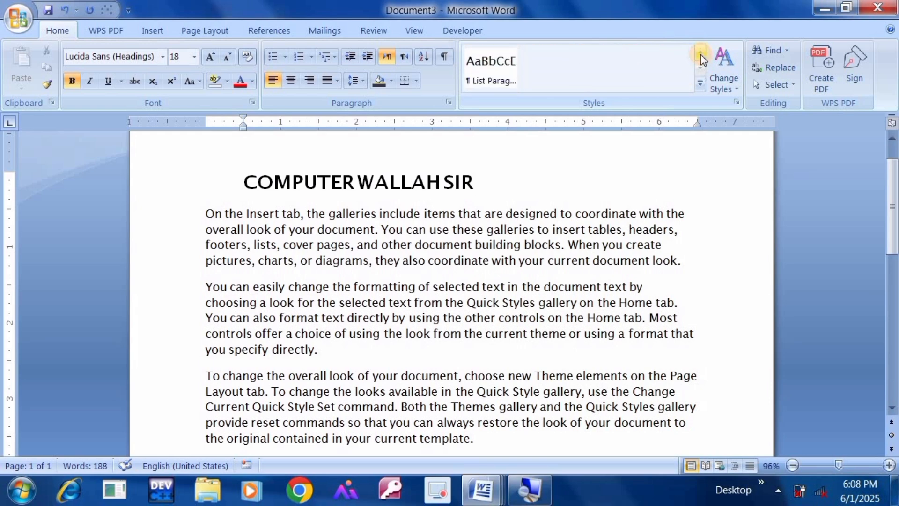
pyautogui.click(700, 54)
pyautogui.click(701, 54)
pyautogui.click(701, 55)
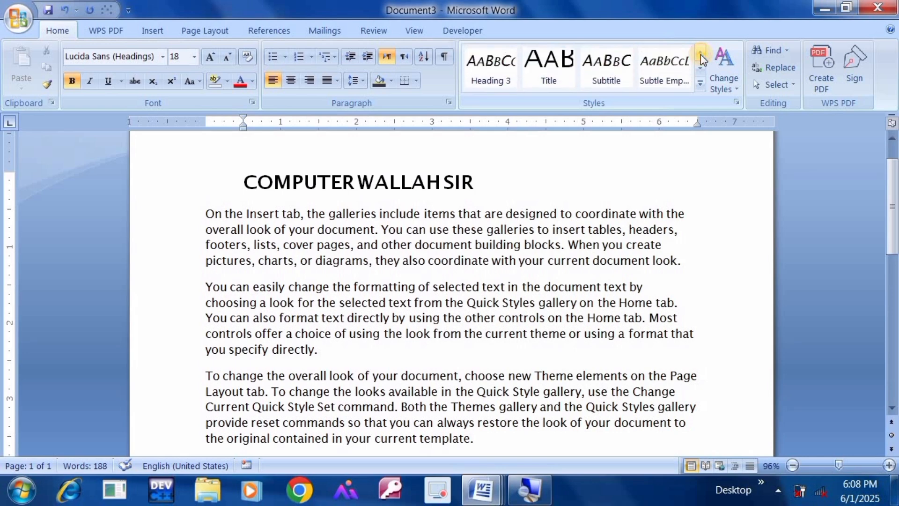
pyautogui.click(527, 66)
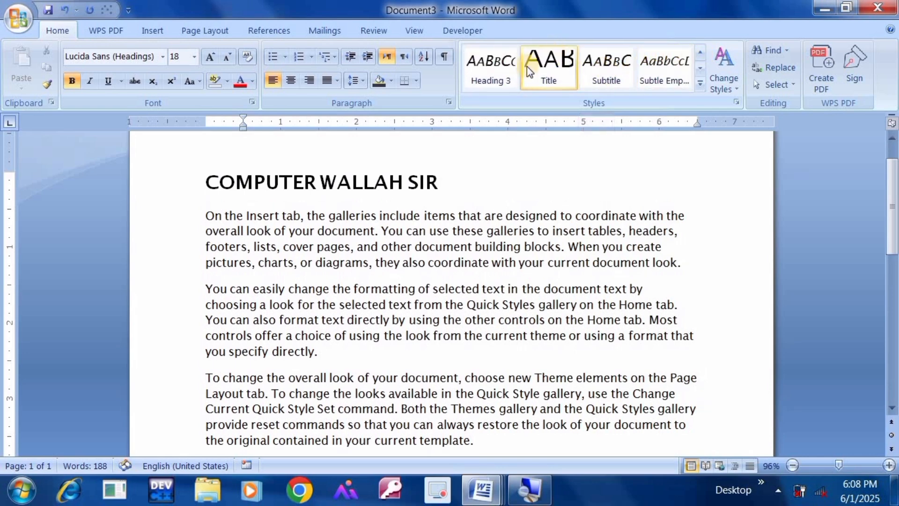
pyautogui.click(502, 77)
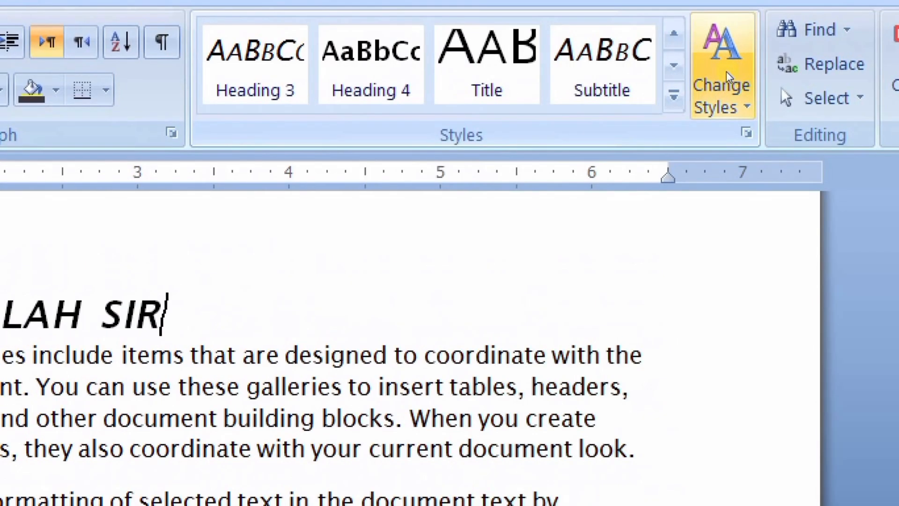
pyautogui.click(726, 79)
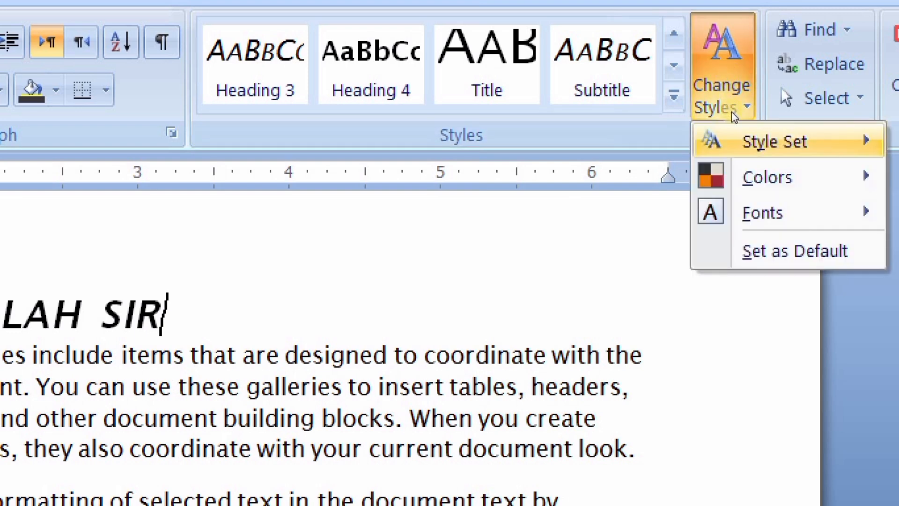
pyautogui.moveTo(732, 127)
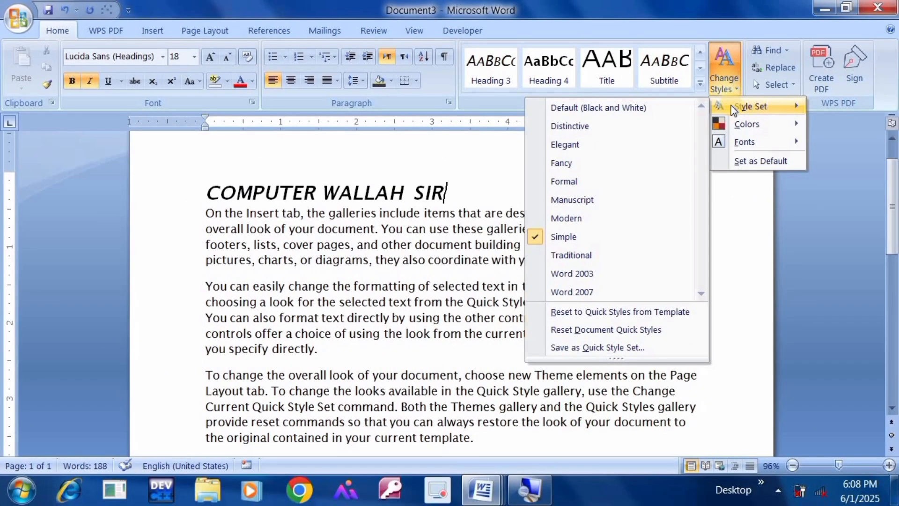
pyautogui.click(479, 264)
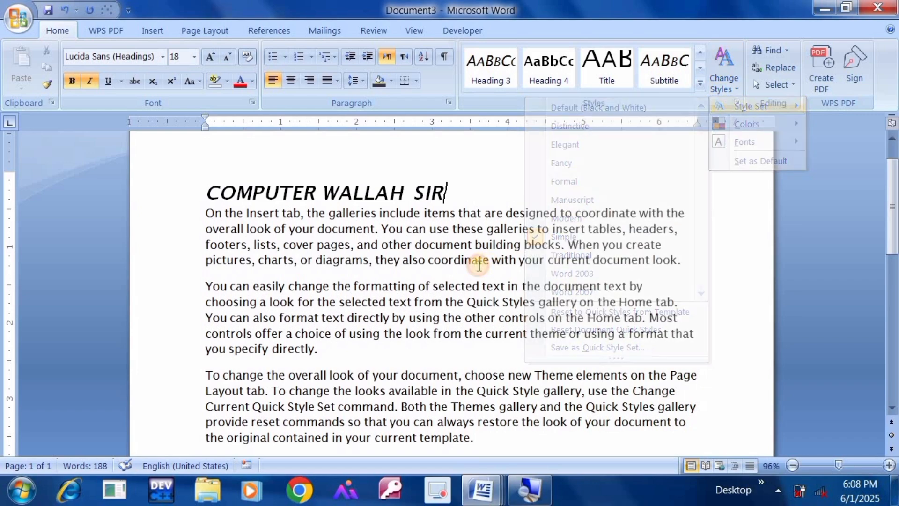
# Step: Select the entire document and apply the Formal style set
pyautogui.hotkey('ctrl', 'a')
pyautogui.click(722, 77)
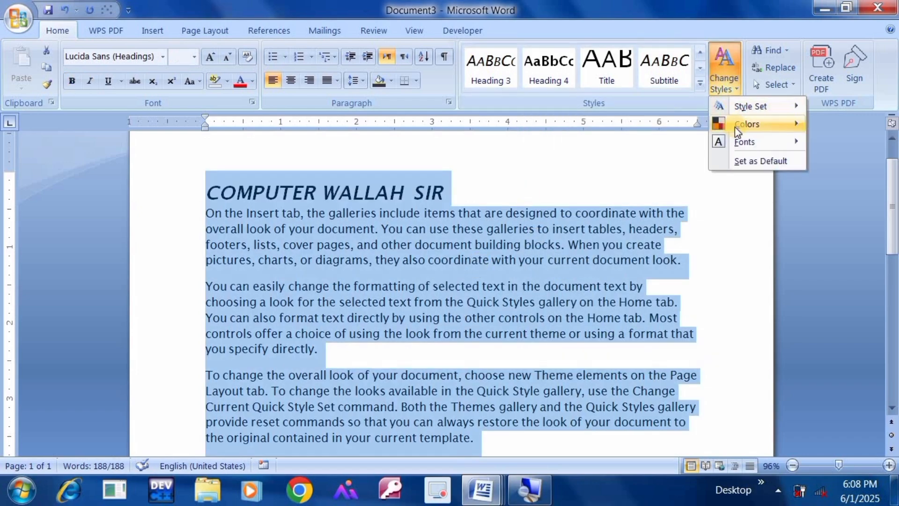
pyautogui.moveTo(734, 106)
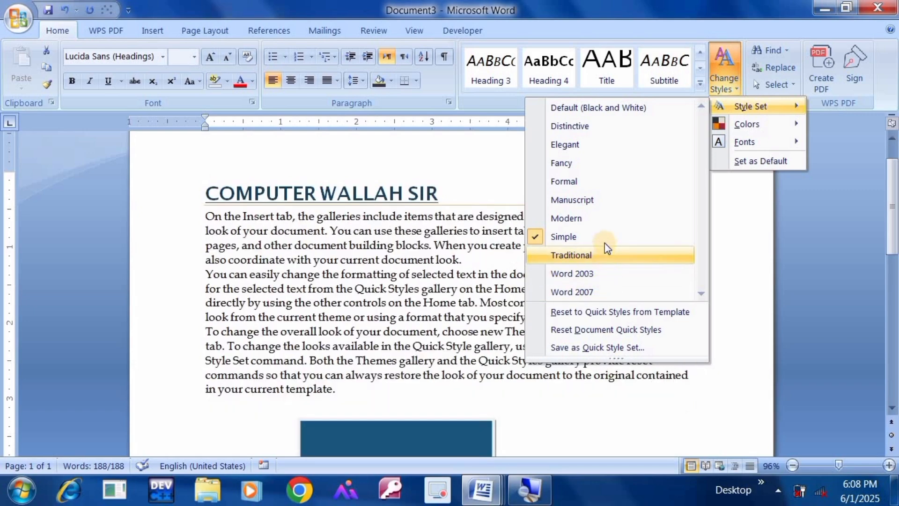
pyautogui.click(600, 183)
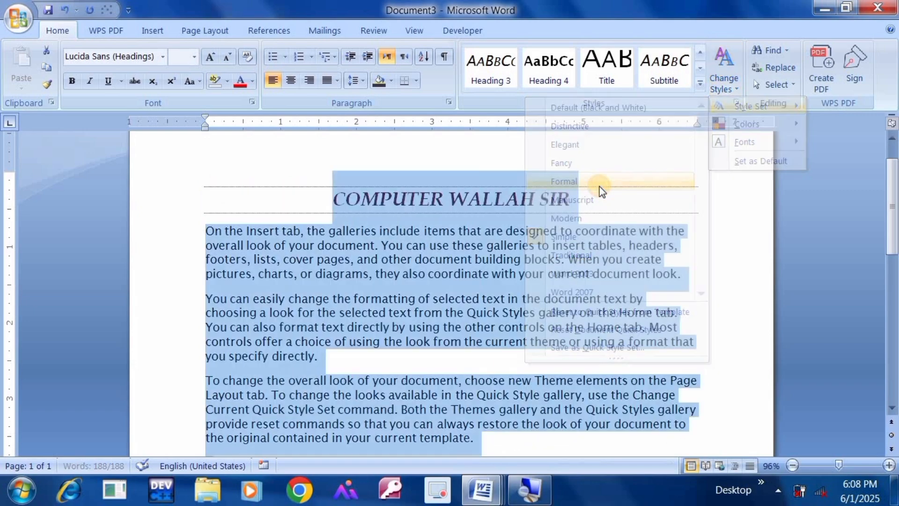
# Step: Select the whole document and change its theme colors to Civic
pyautogui.click(714, 79)
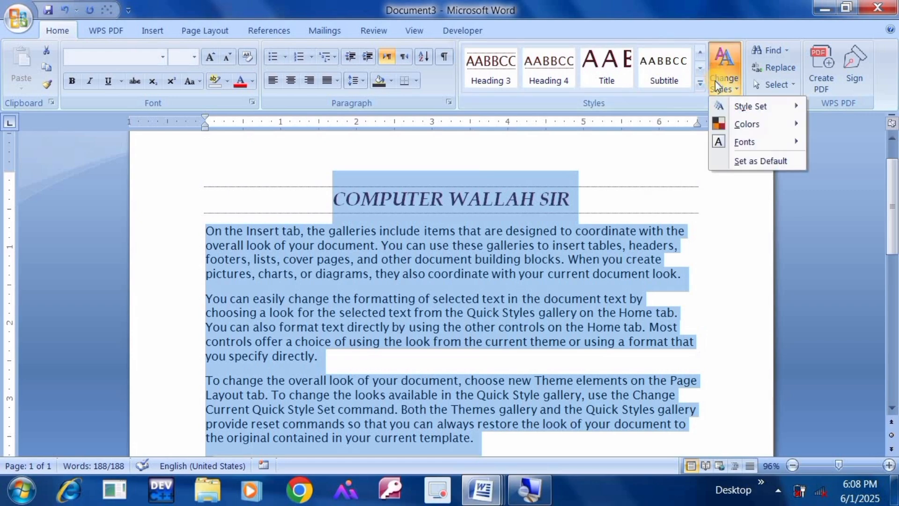
pyautogui.moveTo(724, 141)
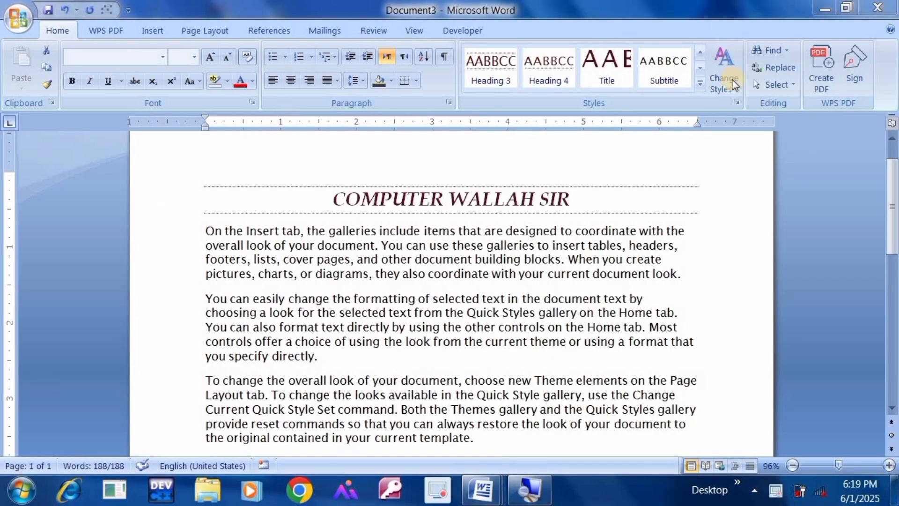
pyautogui.hotkey('ctrl', 'a')
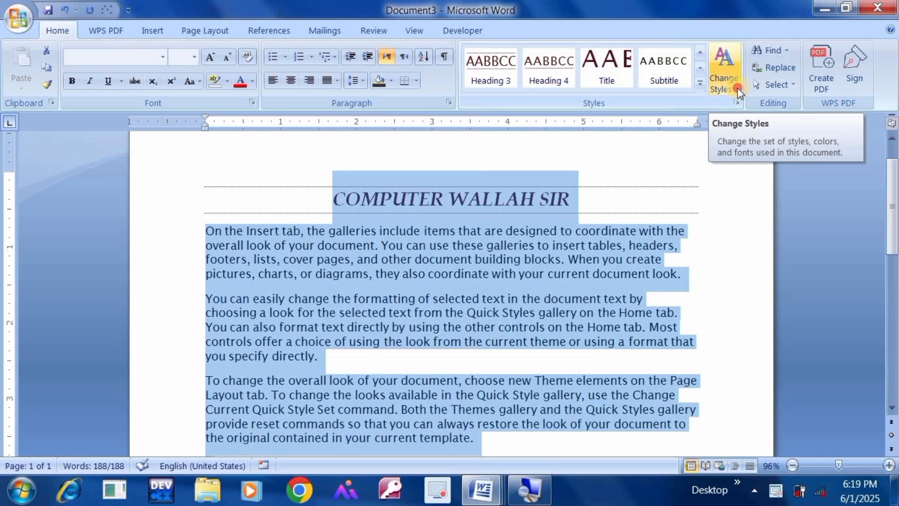
pyautogui.click(737, 81)
pyautogui.moveTo(736, 128)
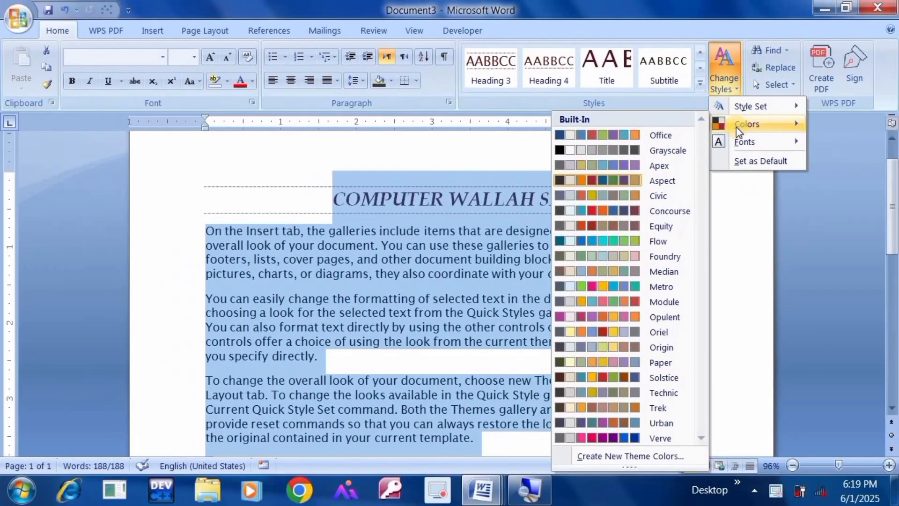
pyautogui.click(564, 196)
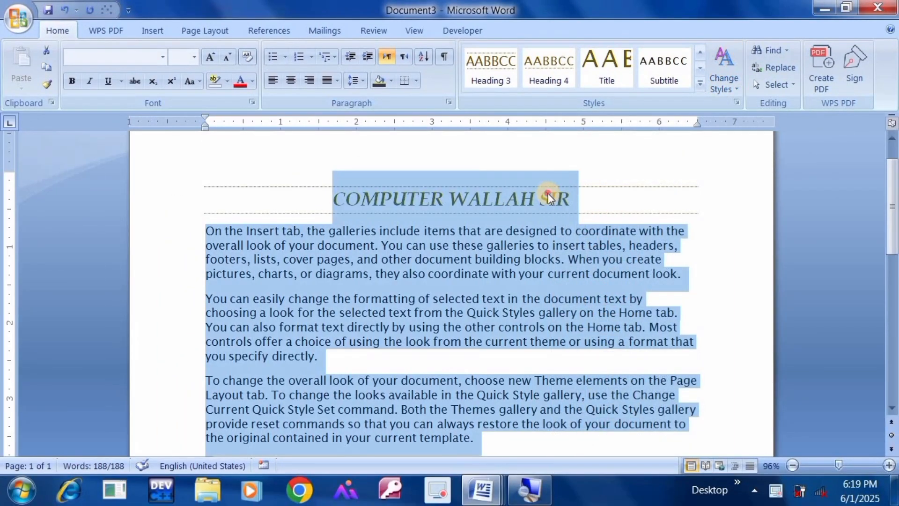
pyautogui.click(549, 193)
pyautogui.click(586, 205)
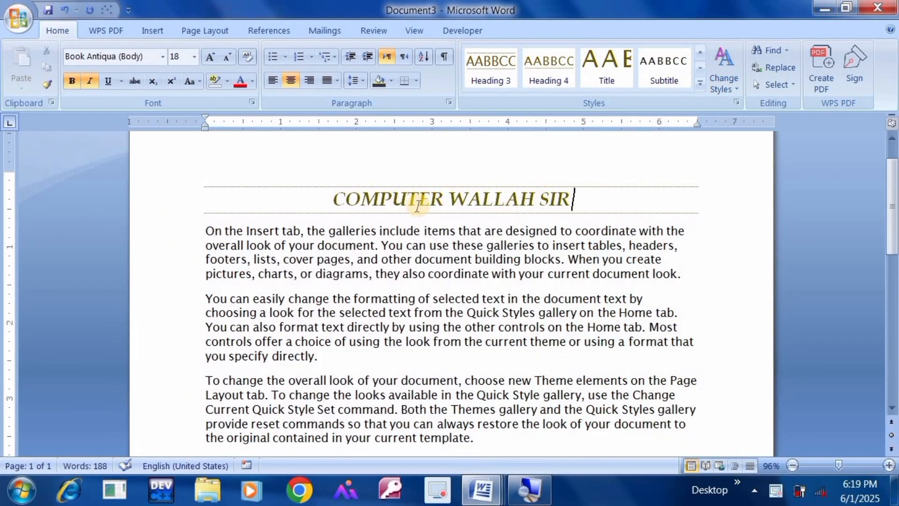
# Step: Select the rectangle below the body paragraphs and change the theme colors to Concourse
pyautogui.click(418, 206)
pyautogui.press('Down')
pyautogui.press('Down')
pyautogui.press('Down')
pyautogui.press('Down')
pyautogui.press('Down')
pyautogui.press('Down')
pyautogui.press('Down')
pyautogui.press('Down')
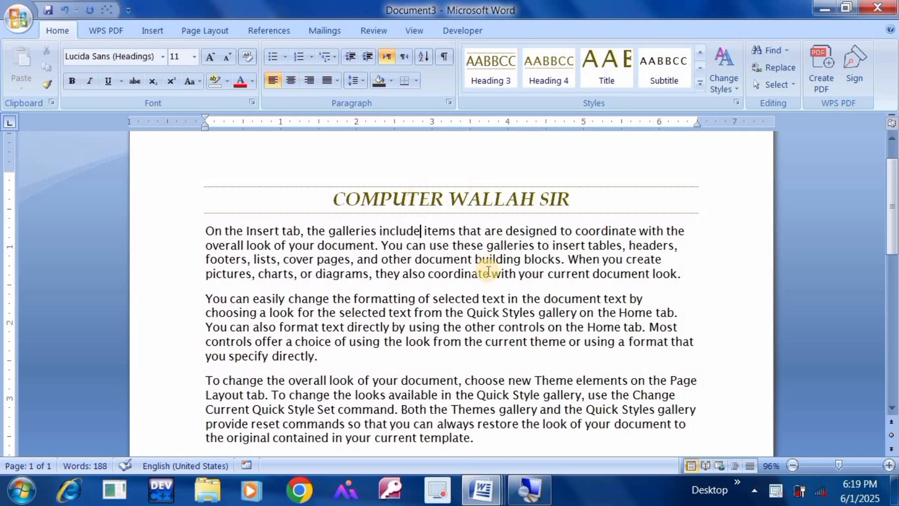
pyautogui.scroll(-1, 488, 272)
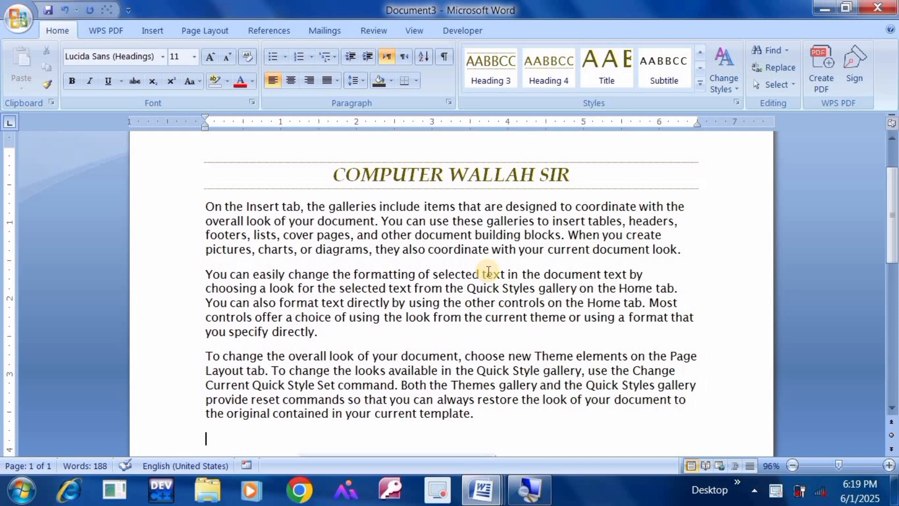
pyautogui.scroll(-12, 488, 272)
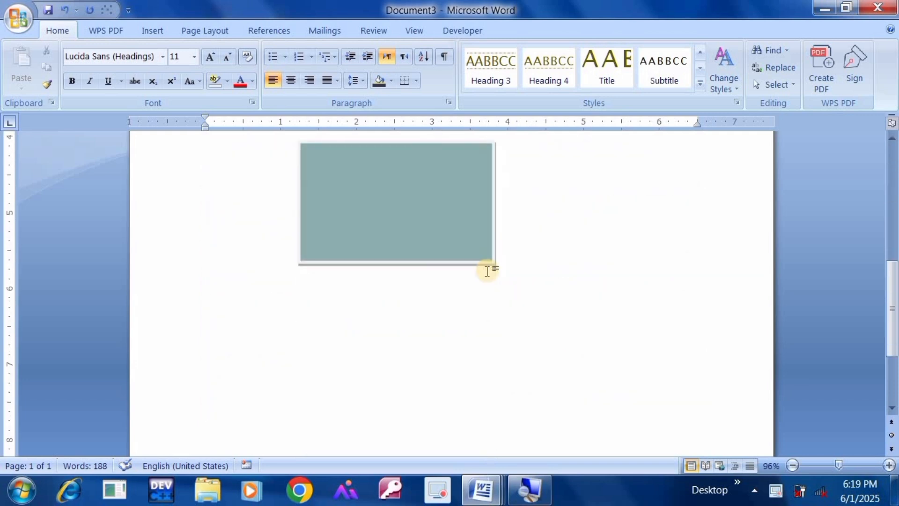
pyautogui.click(458, 179)
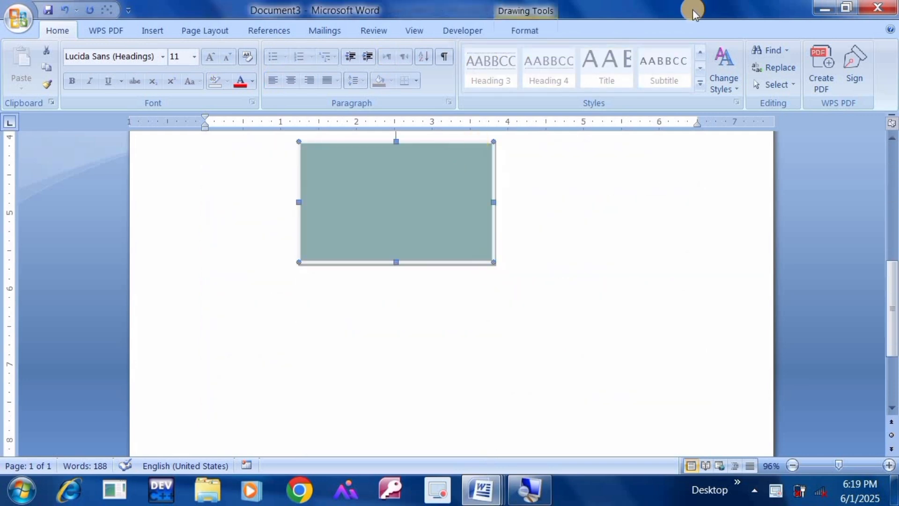
pyautogui.click(724, 71)
pyautogui.moveTo(733, 126)
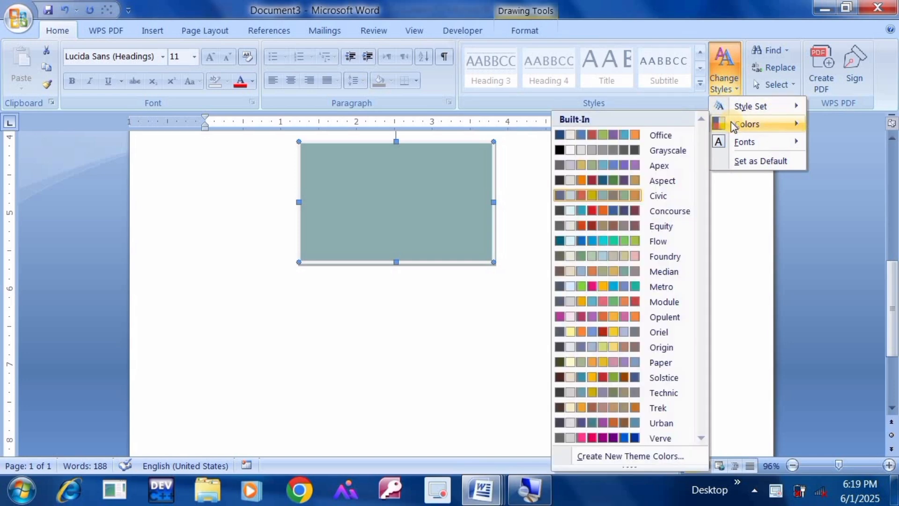
pyautogui.click(642, 211)
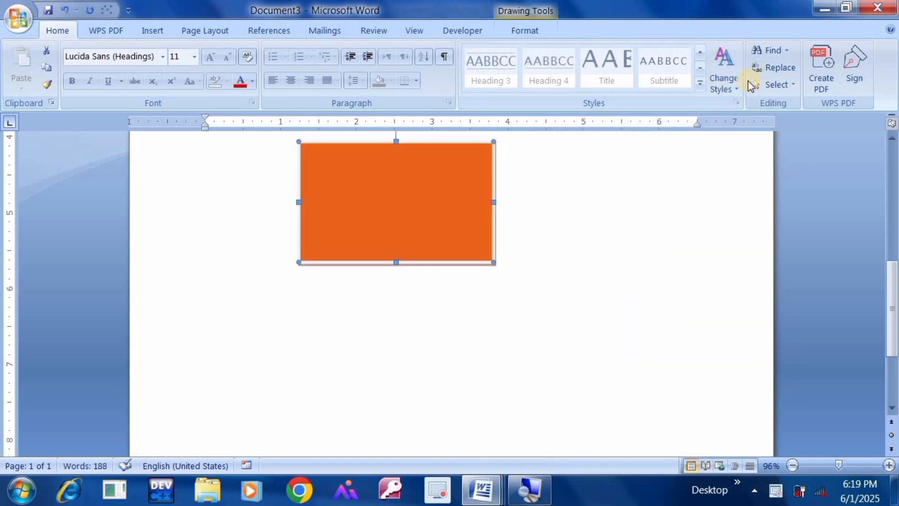
# Step: Switch the theme colors to Technic with the rectangle still selected
pyautogui.click(724, 75)
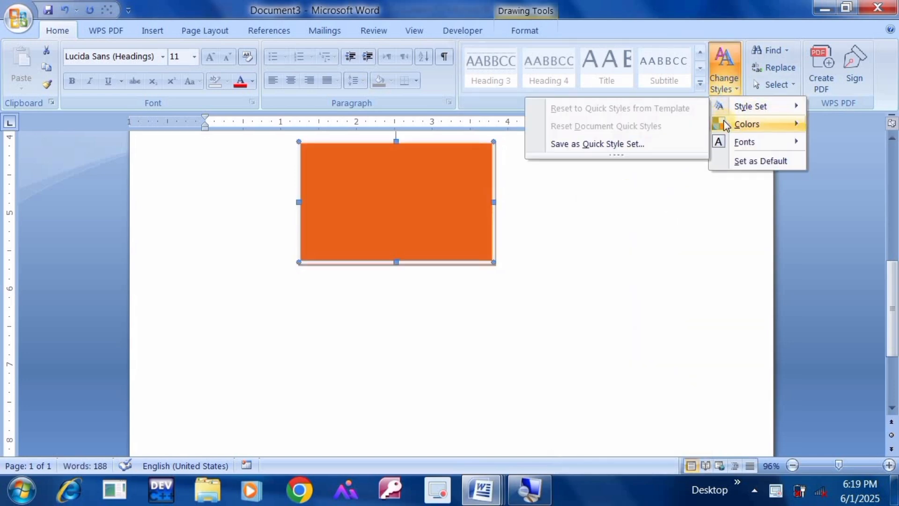
pyautogui.moveTo(724, 123)
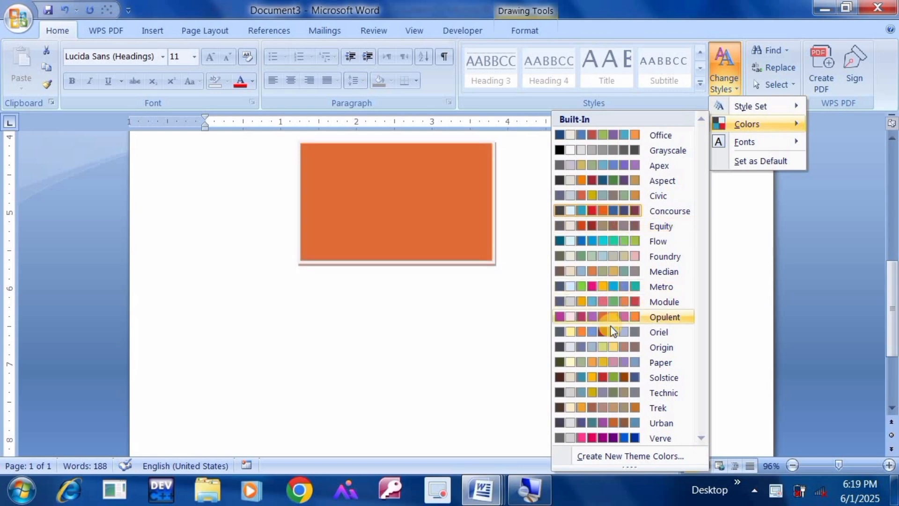
pyautogui.click(592, 393)
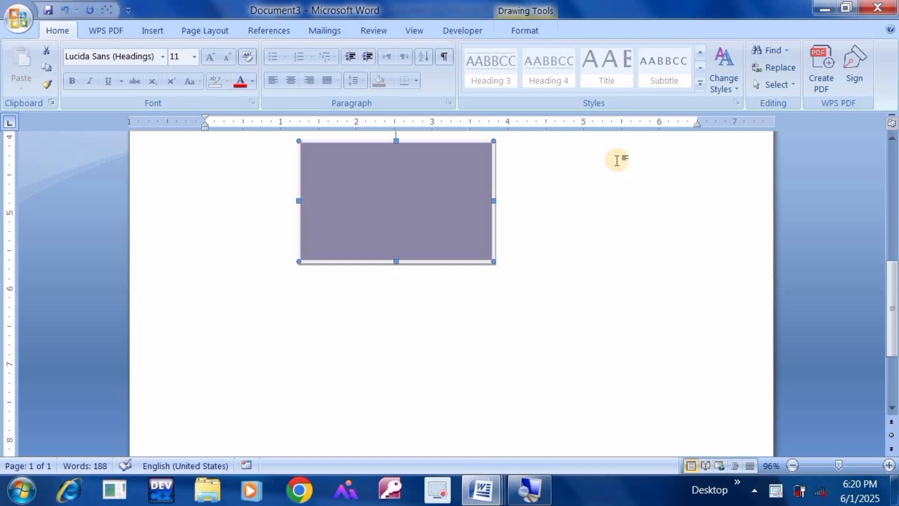
# Step: Extend a selection from the title line into the first body paragraph and apply dark shading to both, undoing and reapplying it once
pyautogui.hotkey('ctrl', 'Home')
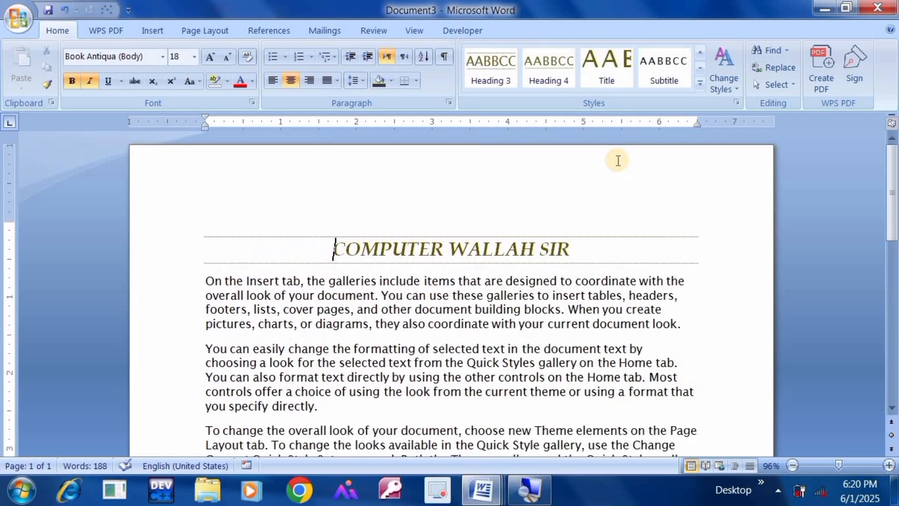
pyautogui.hotkey('shift', 'Right')
pyautogui.hotkey('shift', 'Right')
pyautogui.hotkey('shift', 'Right')
pyautogui.hotkey('shift', 'Right')
pyautogui.hotkey('shift', 'Right')
pyautogui.hotkey('shift', 'Right')
pyautogui.hotkey('shift', 'Right')
pyautogui.hotkey('shift', 'Right')
pyautogui.hotkey('shift', 'Right')
pyautogui.hotkey('shift', 'Right')
pyautogui.hotkey('shift', 'Right')
pyautogui.hotkey('shift', 'Right')
pyautogui.hotkey('shift', 'Right')
pyautogui.hotkey('shift', 'Right')
pyautogui.hotkey('shift', 'Right')
pyautogui.hotkey('shift', 'Right')
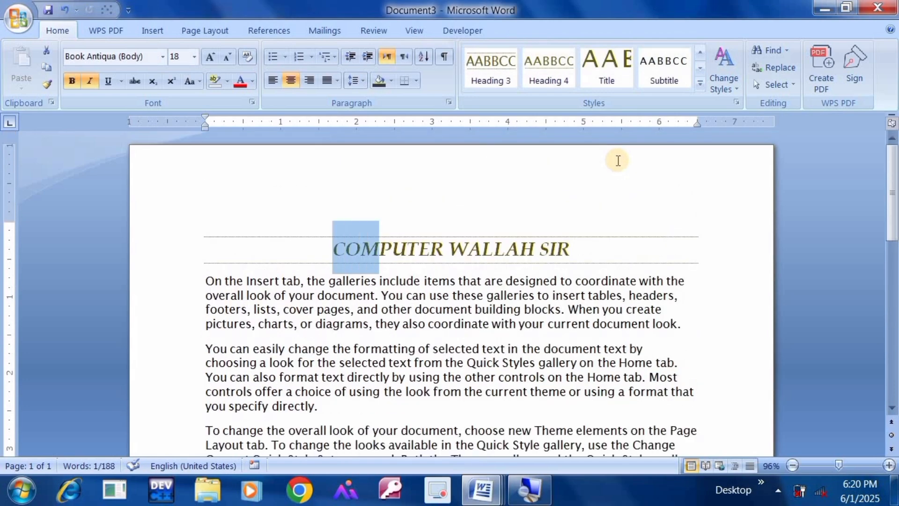
pyautogui.hotkey('shift', 'Right')
pyautogui.hotkey('shift', 'Right')
pyautogui.hotkey('shift', 'Right')
pyautogui.hotkey('shift', 'Right')
pyautogui.hotkey('shift', 'Right')
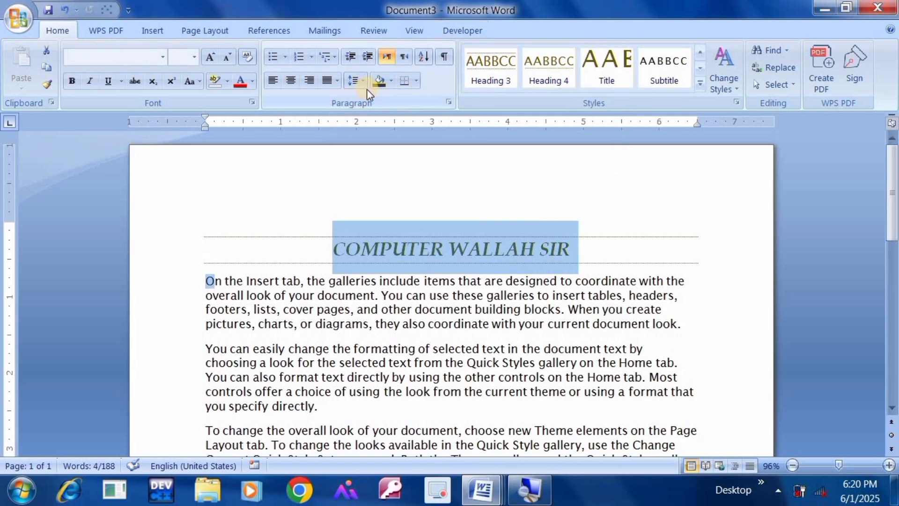
pyautogui.click(379, 81)
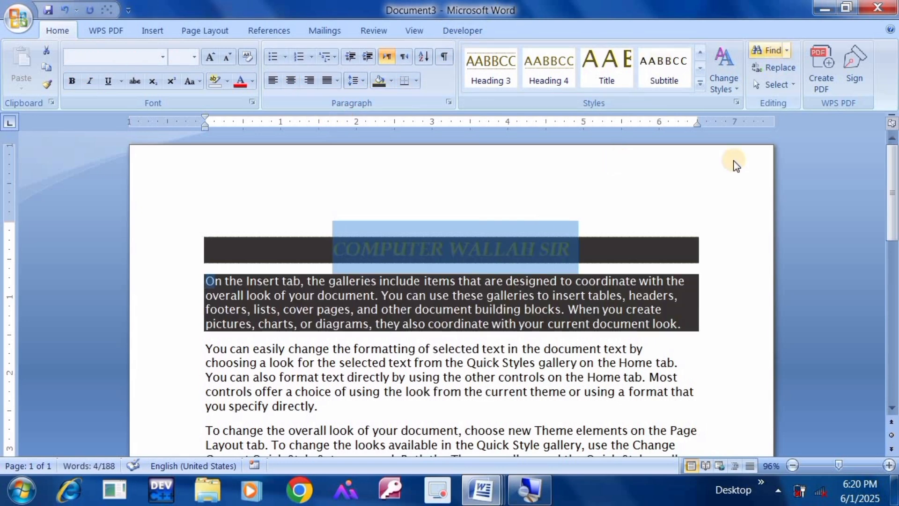
pyautogui.click(716, 183)
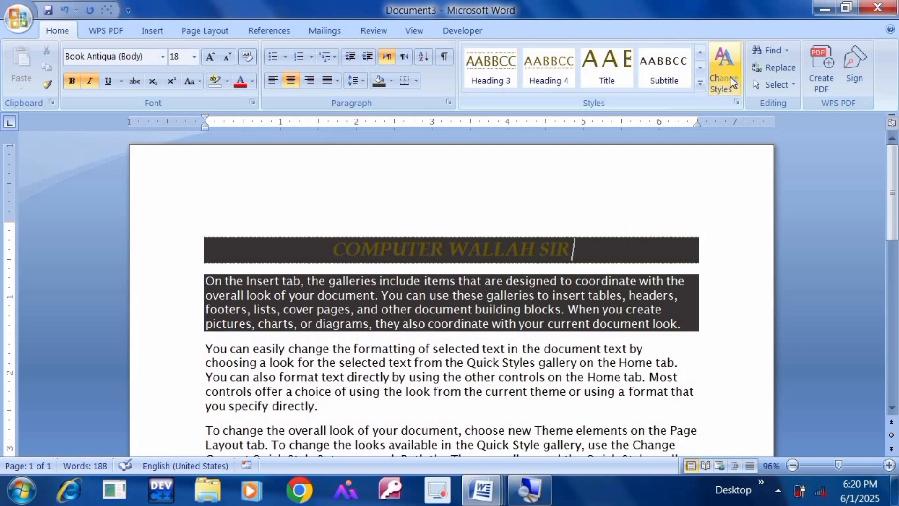
pyautogui.hotkey('ctrl', 'z')
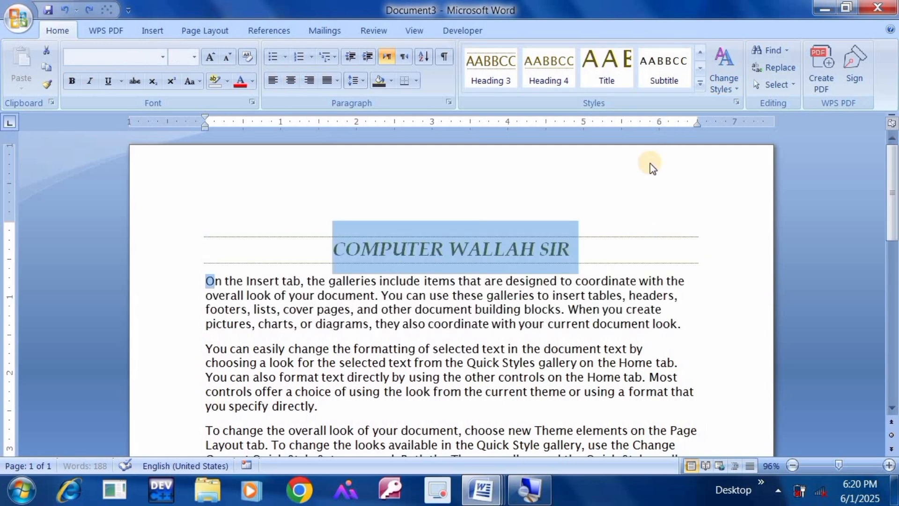
pyautogui.click(378, 88)
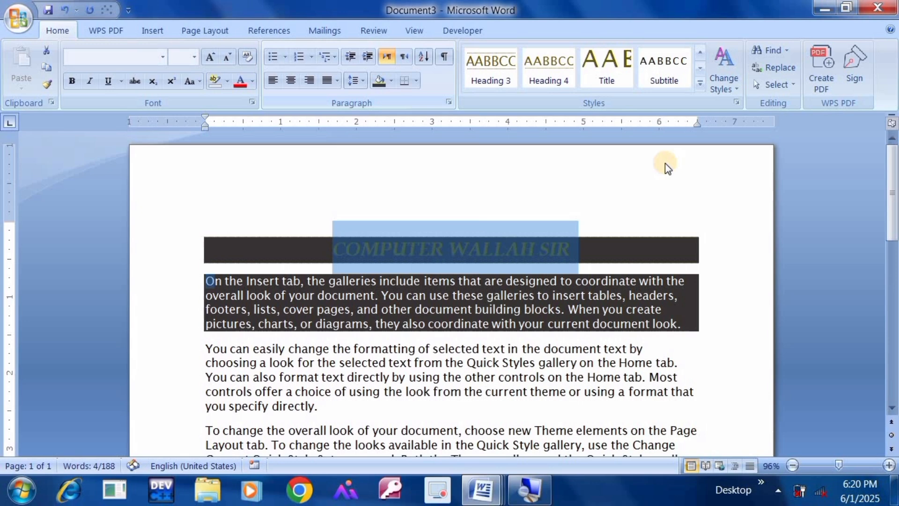
# Step: Change the document's theme colors to Metro to recolor the shaded title and first paragraph
pyautogui.click(740, 87)
pyautogui.moveTo(748, 124)
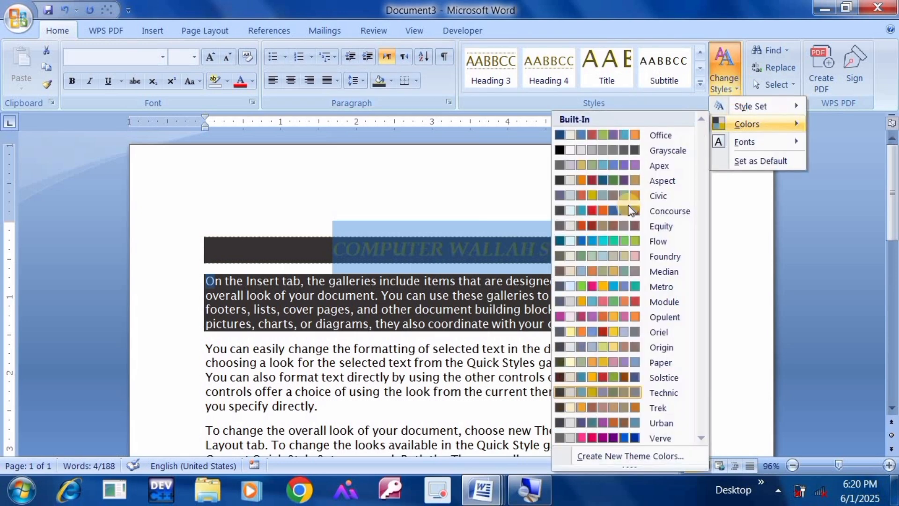
pyautogui.click(608, 287)
pyautogui.press('Menu')
pyautogui.click(214, 142)
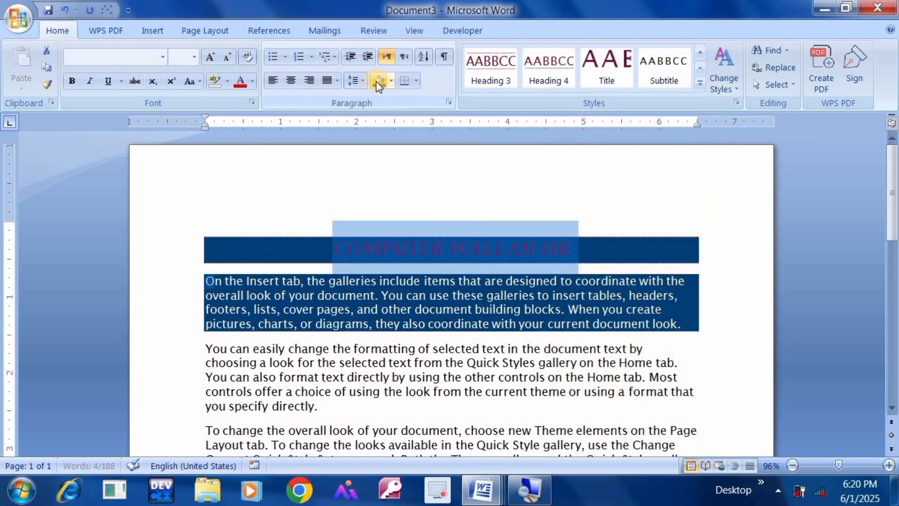
pyautogui.click(428, 295)
pyautogui.moveTo(392, 286); pyautogui.dragTo(381, 285)
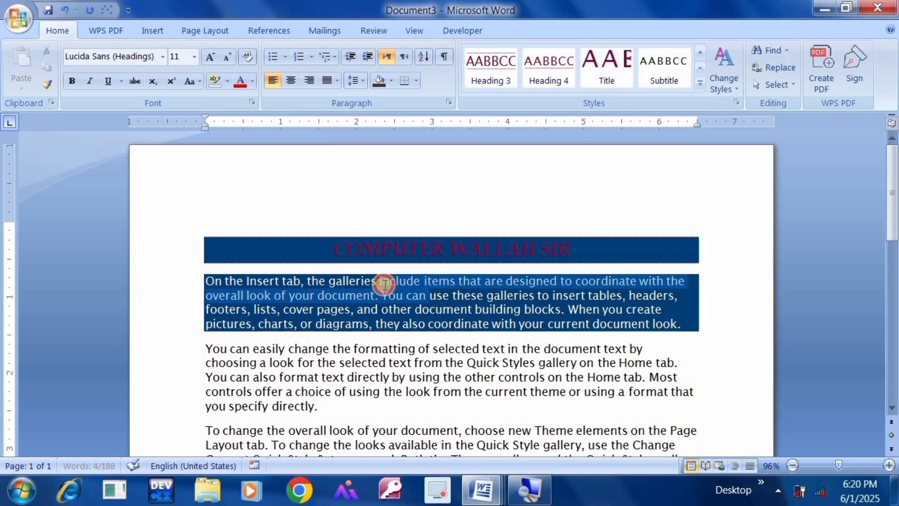
pyautogui.rightClick(384, 284)
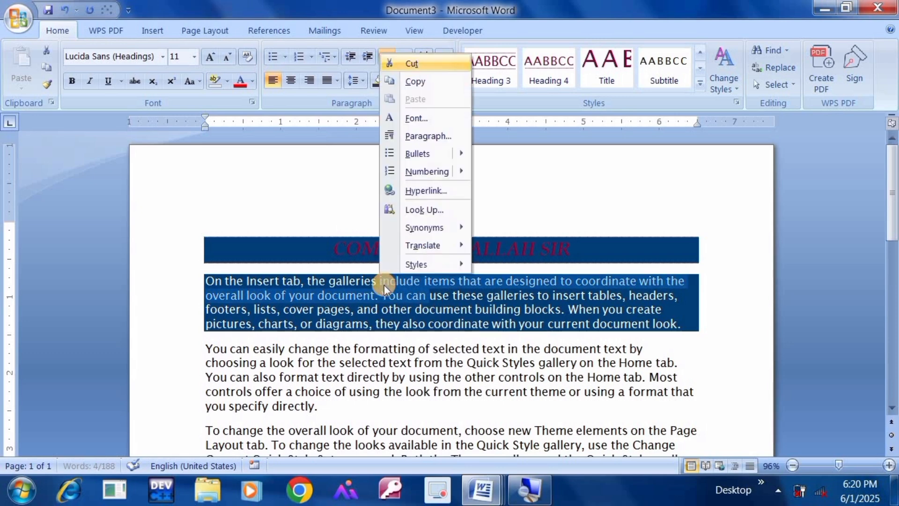
pyautogui.click(534, 306)
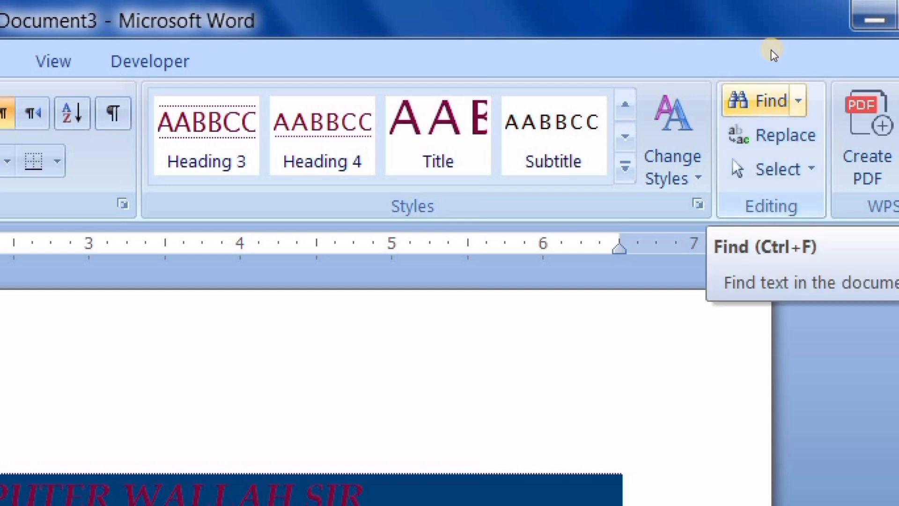
pyautogui.hotkey('ctrl', 'f')
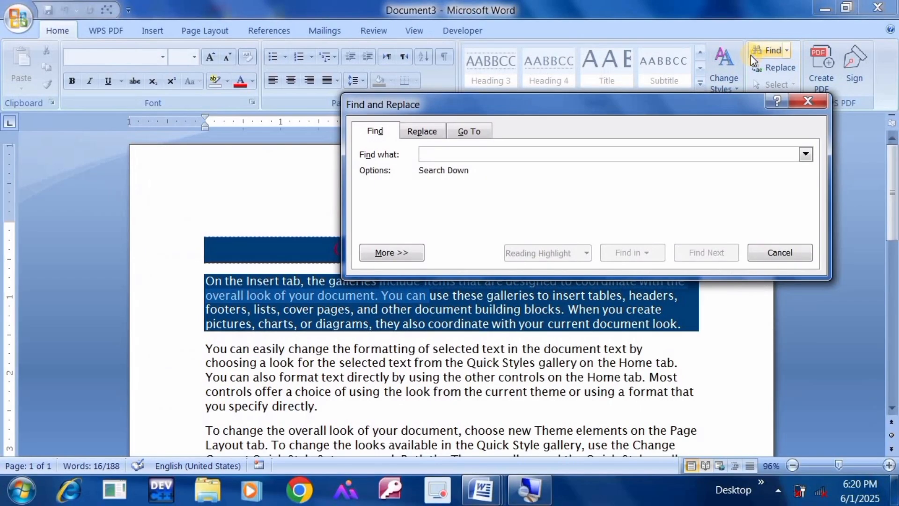
pyautogui.click(797, 101)
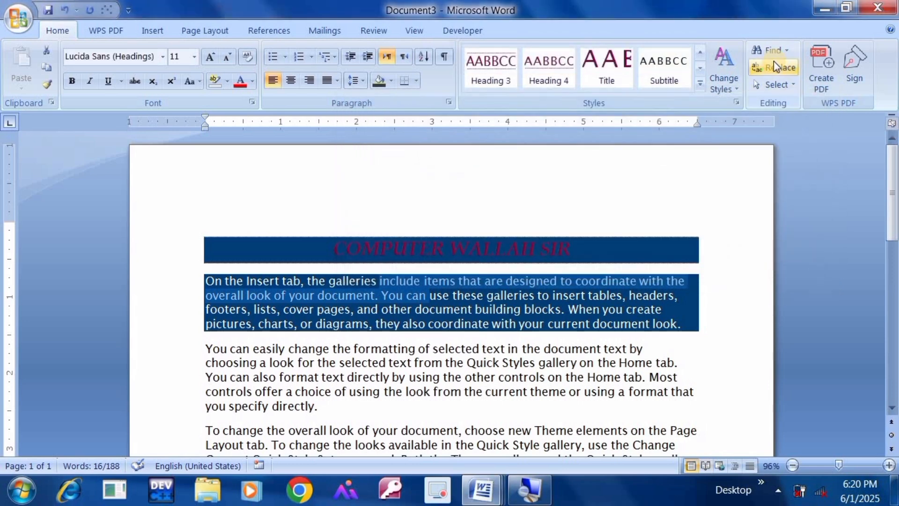
# Step: Find every occurrence of "can" in the main document and apply the reading highlight to all of them
pyautogui.click(773, 49)
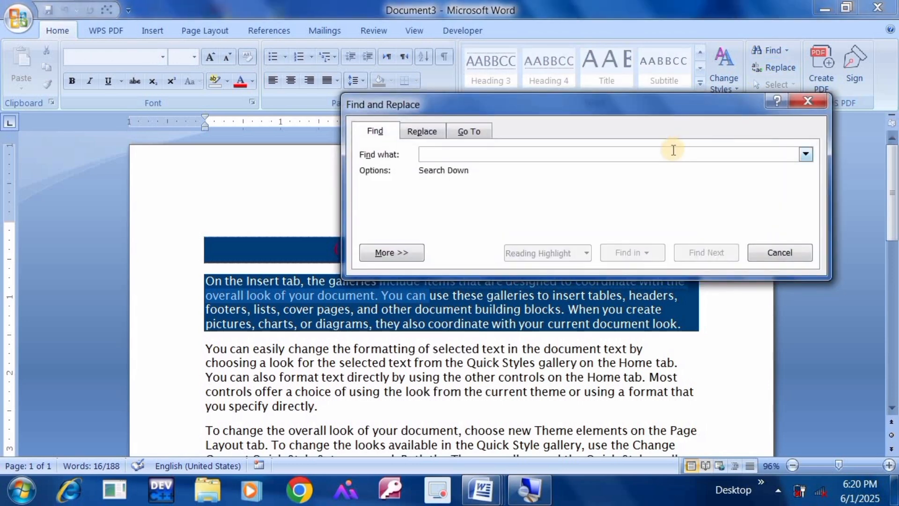
pyautogui.write('CA')
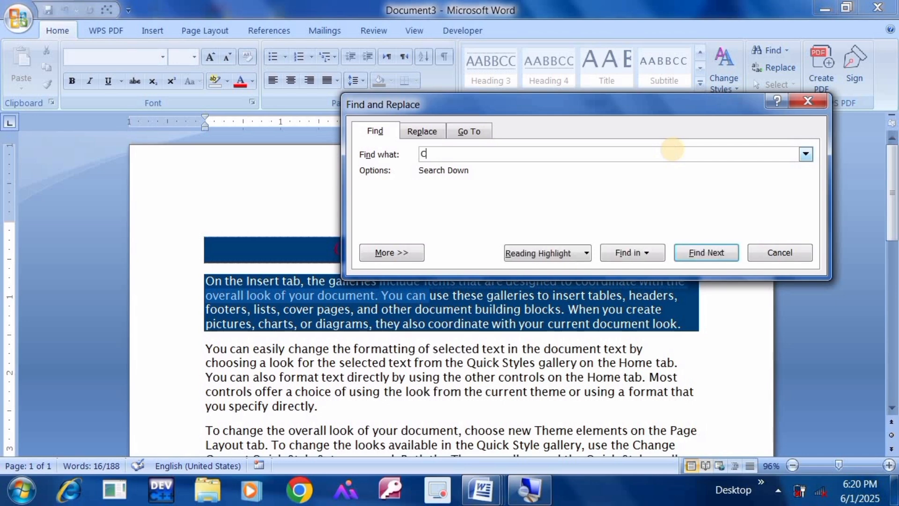
pyautogui.press('BackSpace')
pyautogui.press('BackSpace')
pyautogui.write('can')
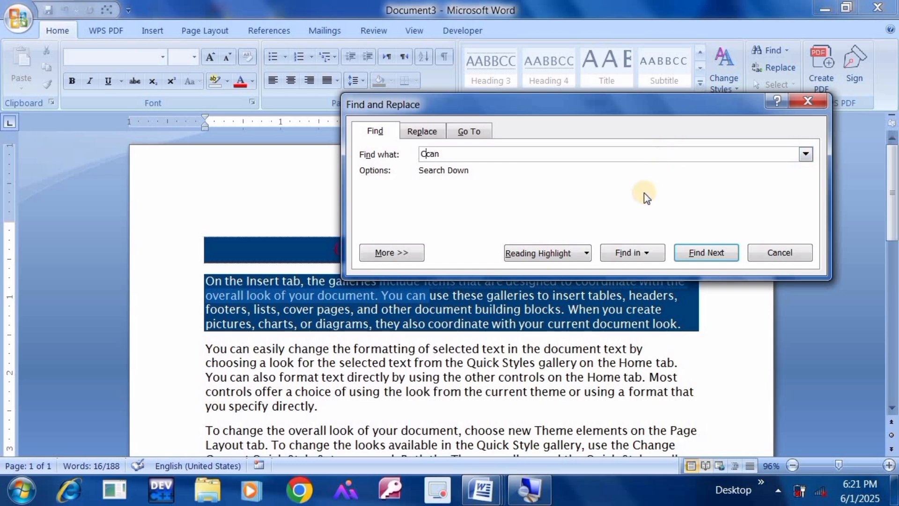
pyautogui.press('BackSpace')
pyautogui.click(628, 250)
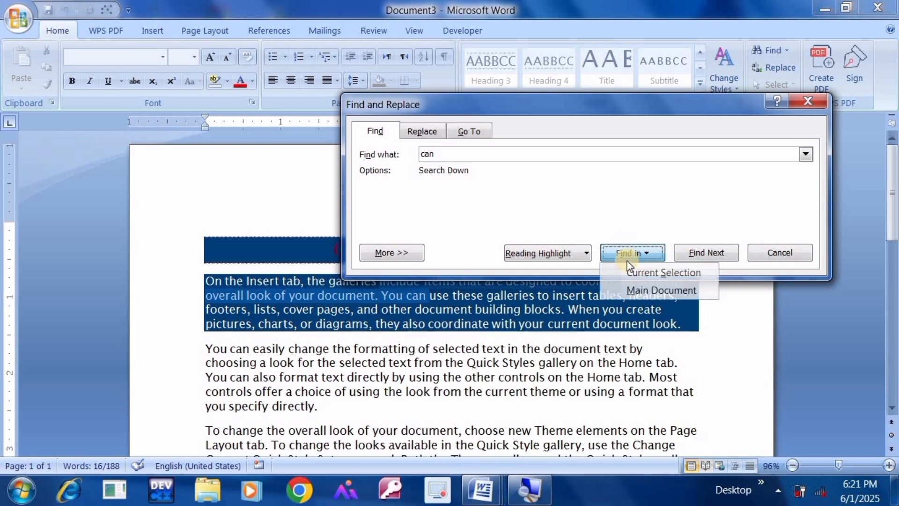
pyautogui.click(641, 287)
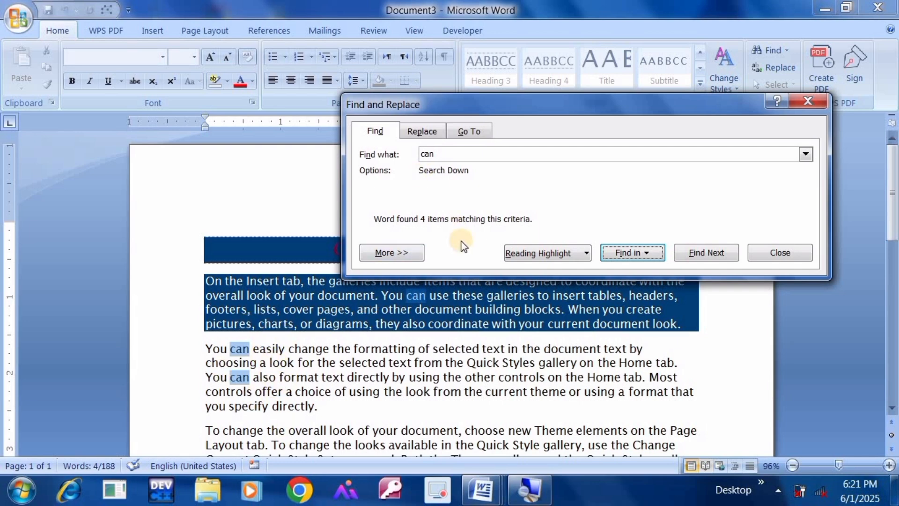
pyautogui.click(533, 255)
pyautogui.click(538, 270)
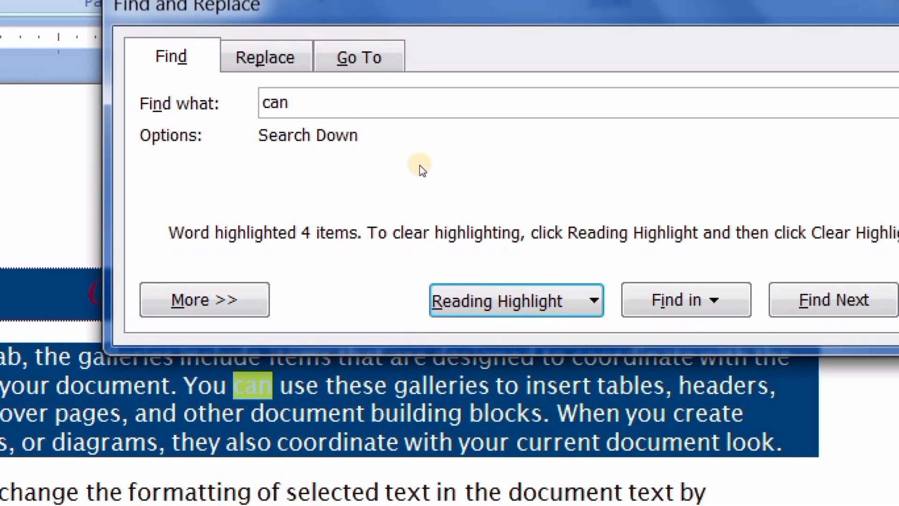
# Step: Replace all occurrences of "can" with "may" throughout the document and close the Find and Replace dialog
pyautogui.hotkey('ctrl', 'h')
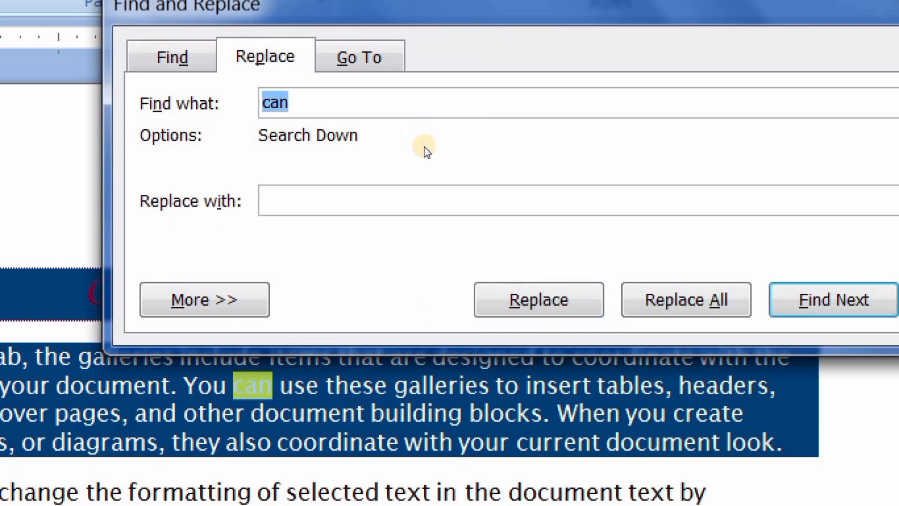
pyautogui.click(434, 199)
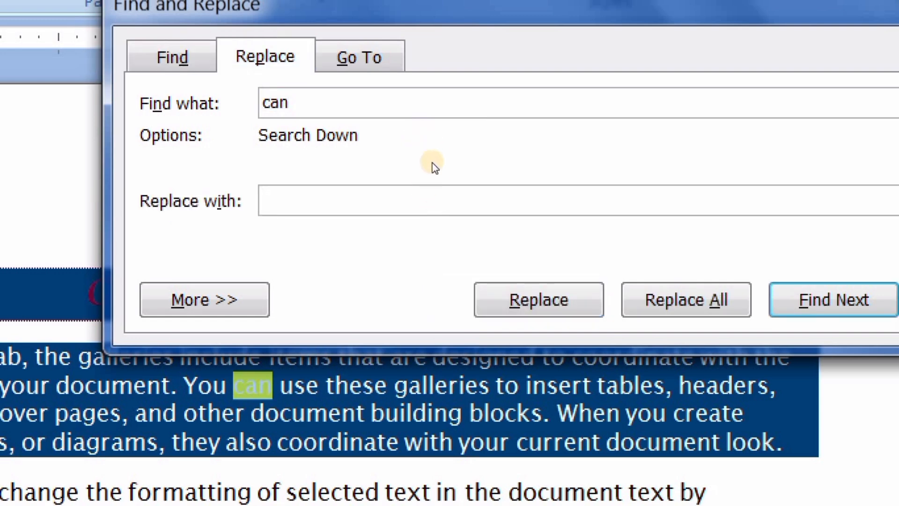
pyautogui.write('may')
pyautogui.click(627, 289)
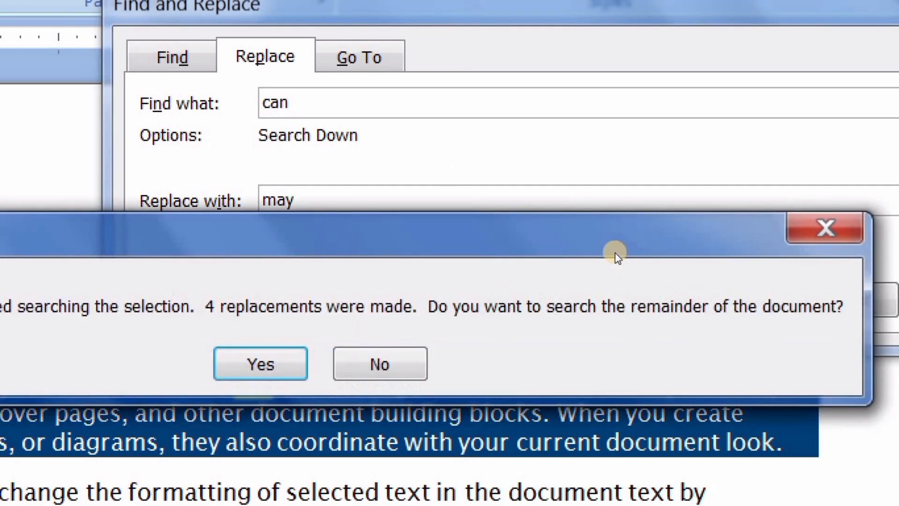
pyautogui.press('Return')
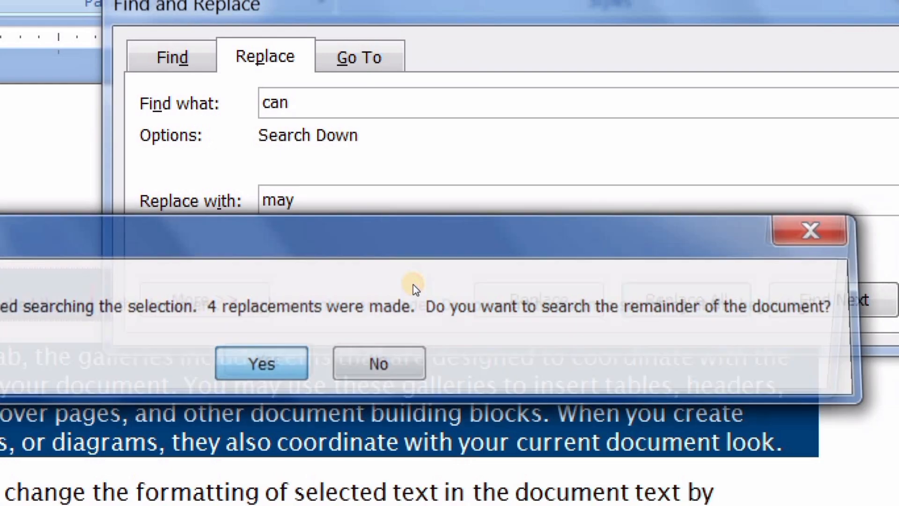
pyautogui.press('Return')
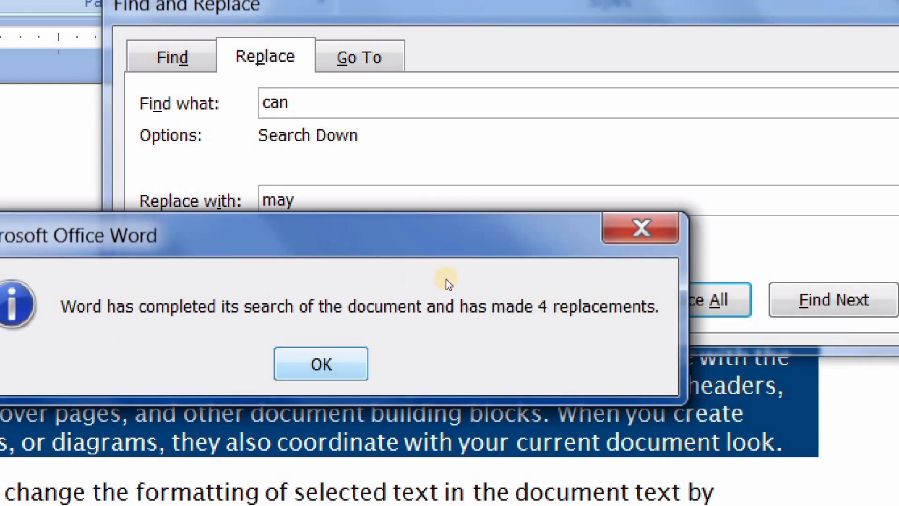
pyautogui.press('Return')
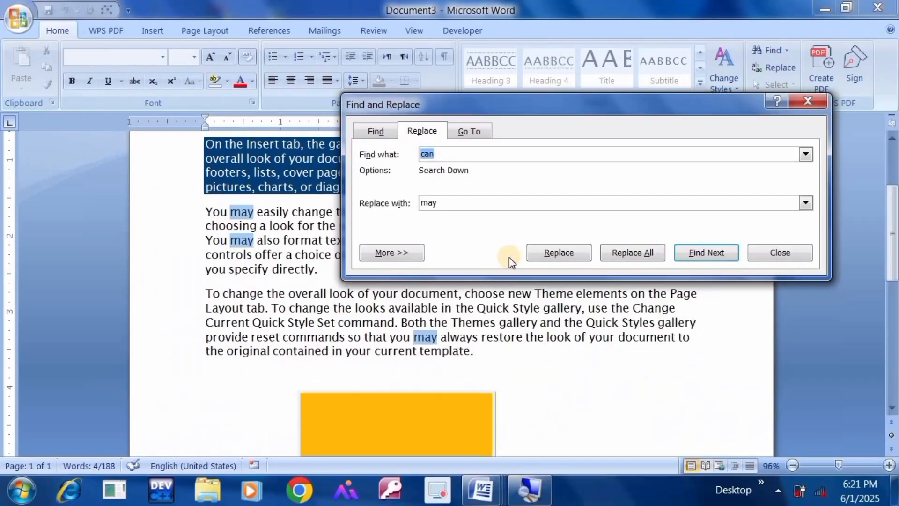
pyautogui.click(808, 253)
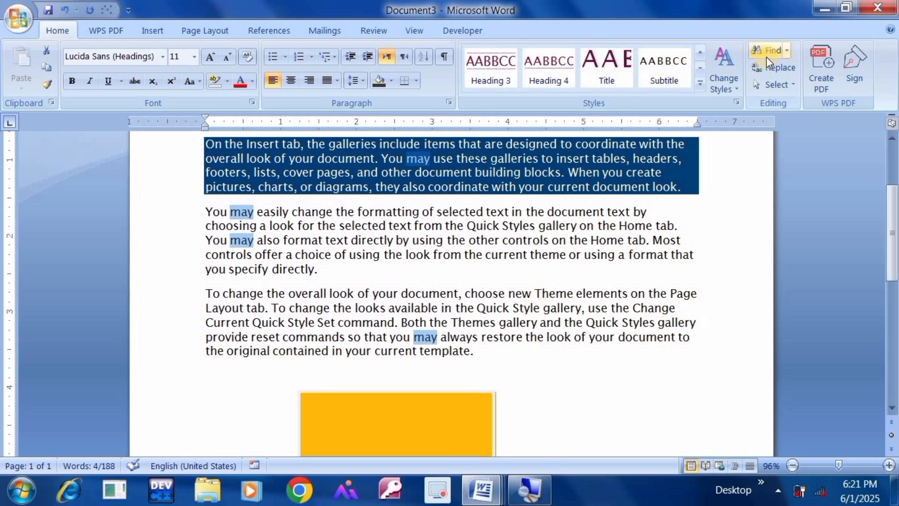
# Step: Select all the document's text and delete it
pyautogui.click(775, 86)
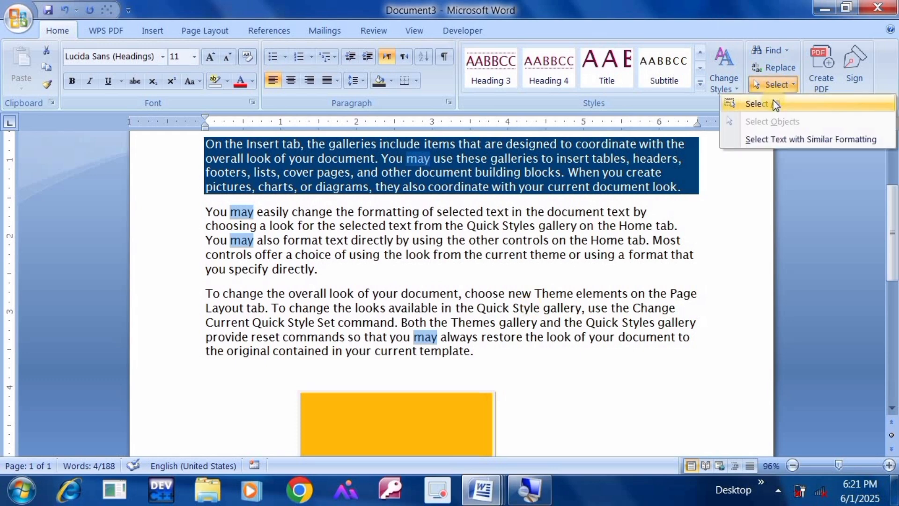
pyautogui.click(775, 104)
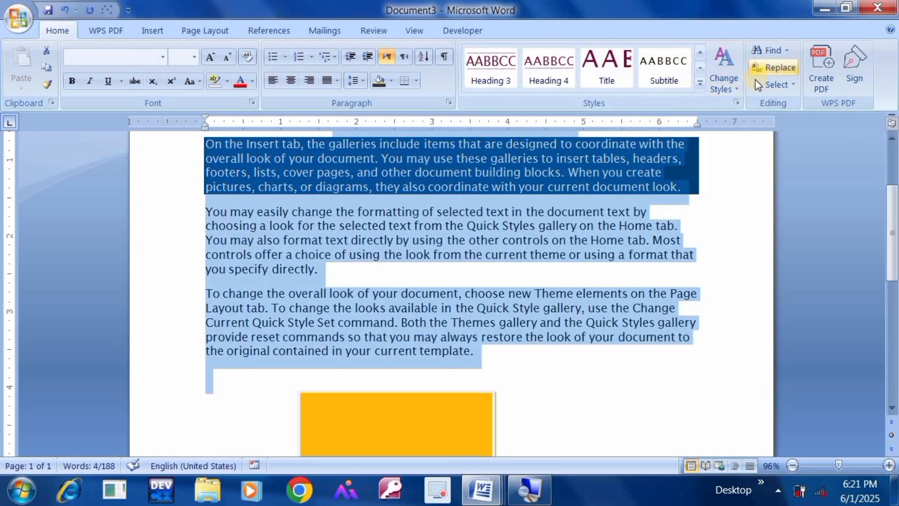
pyautogui.click(774, 84)
pyautogui.click(638, 223)
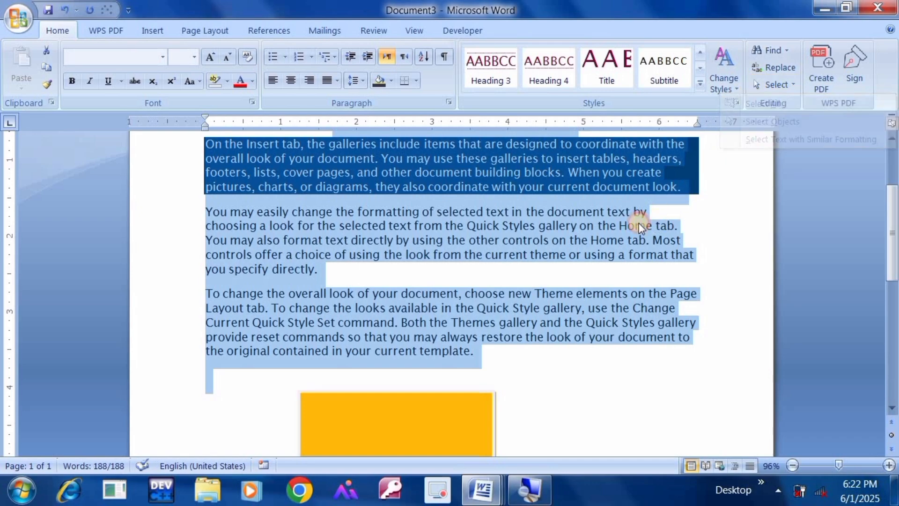
pyautogui.click(639, 224)
pyautogui.hotkey('ctrl', 'a')
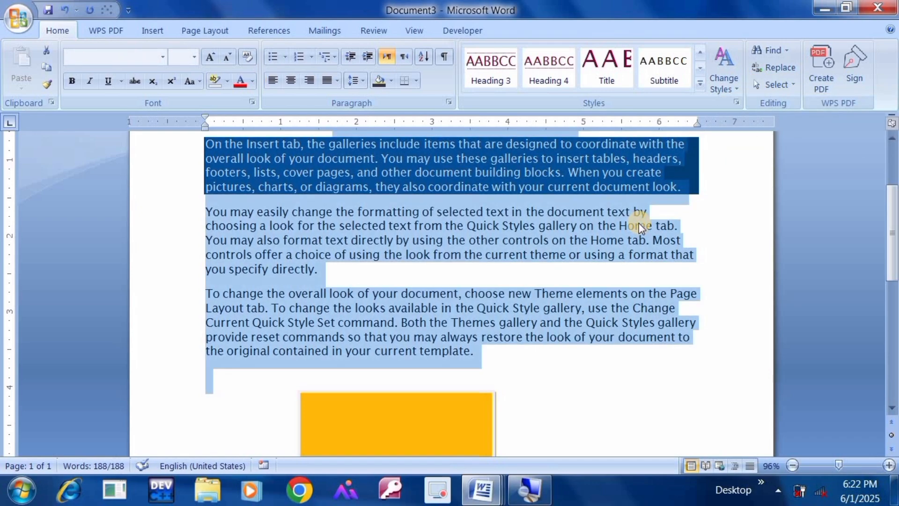
pyautogui.press('Delete')
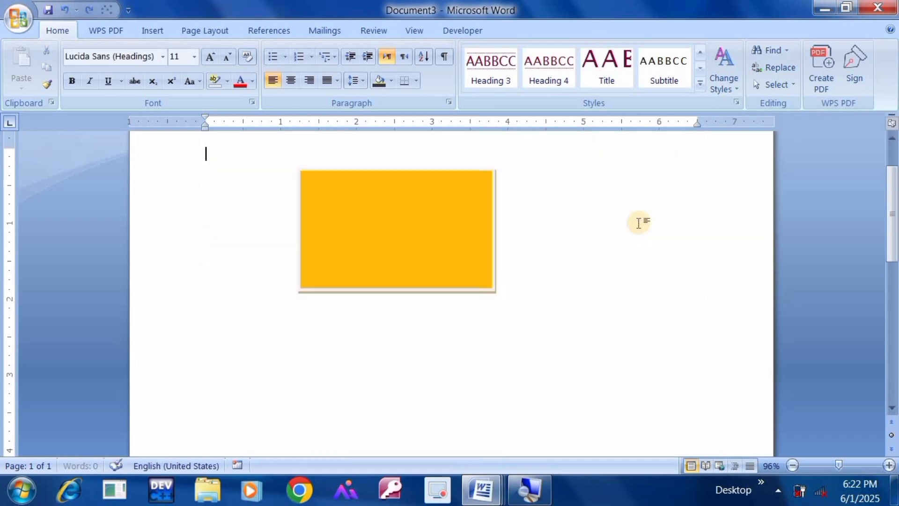
# Step: Undo the text deletion and the earlier replacement and shading changes, and delete the rectangle below the body paragraphs
pyautogui.hotkey('ctrl', 'z')
pyautogui.hotkey('ctrl', 'z')
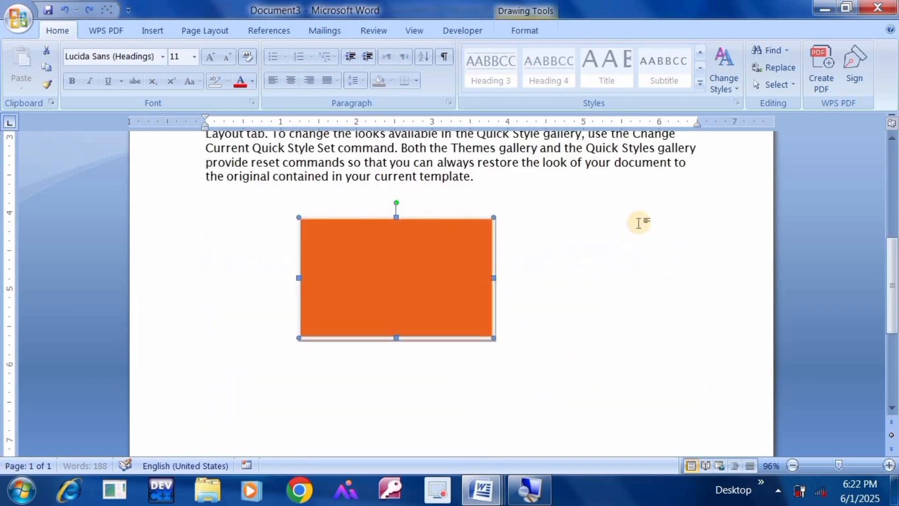
pyautogui.press('Delete')
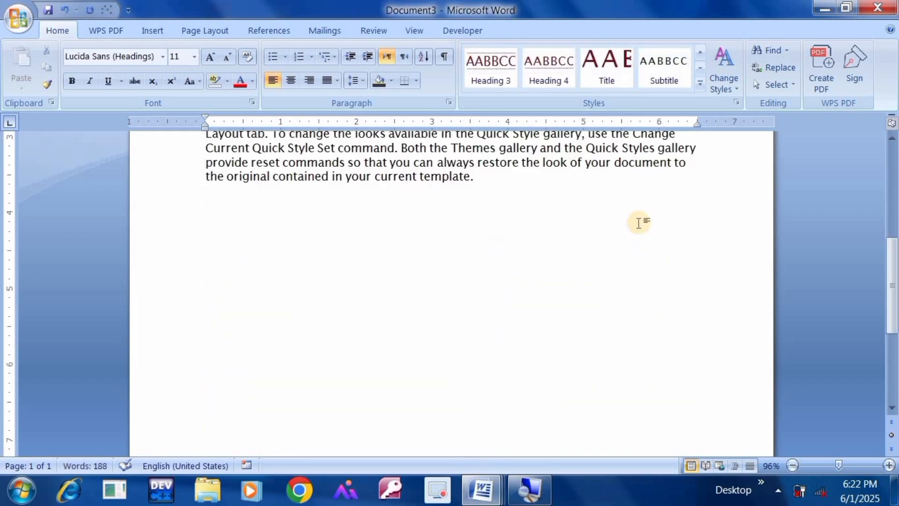
# Step: Place the cursor at the start of the title and select all text with similar formatting
pyautogui.hotkey('ctrl', 'Home')
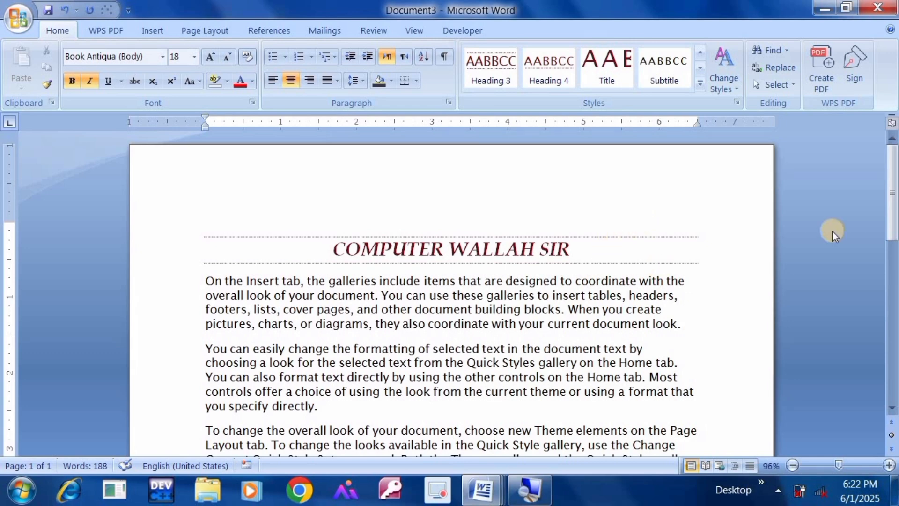
pyautogui.click(783, 85)
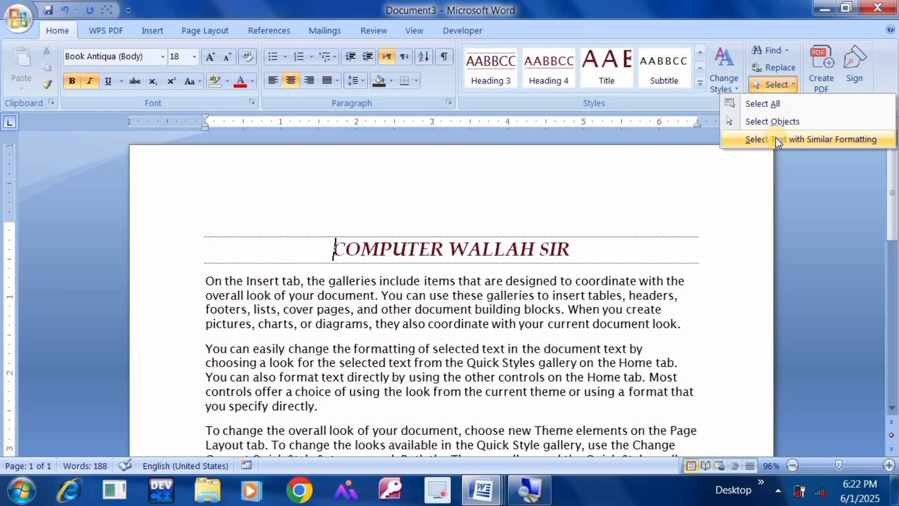
pyautogui.click(616, 289)
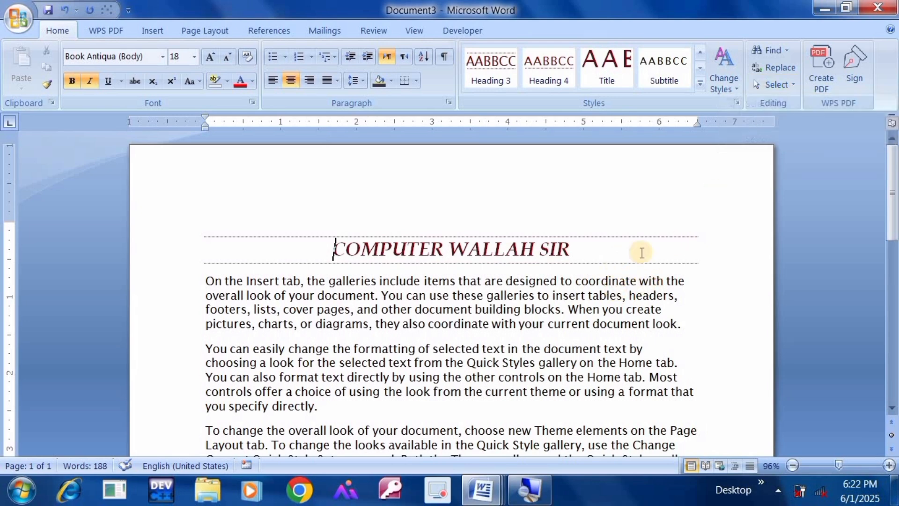
pyautogui.click(770, 85)
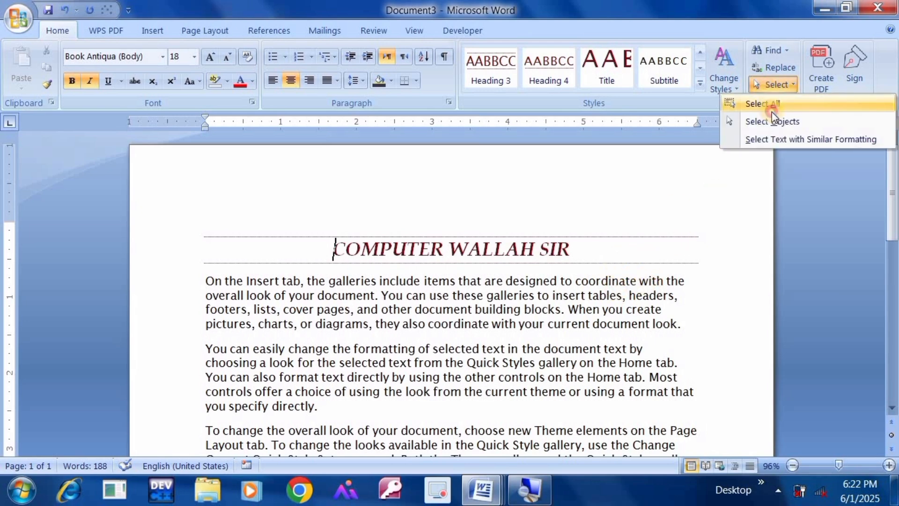
pyautogui.click(775, 139)
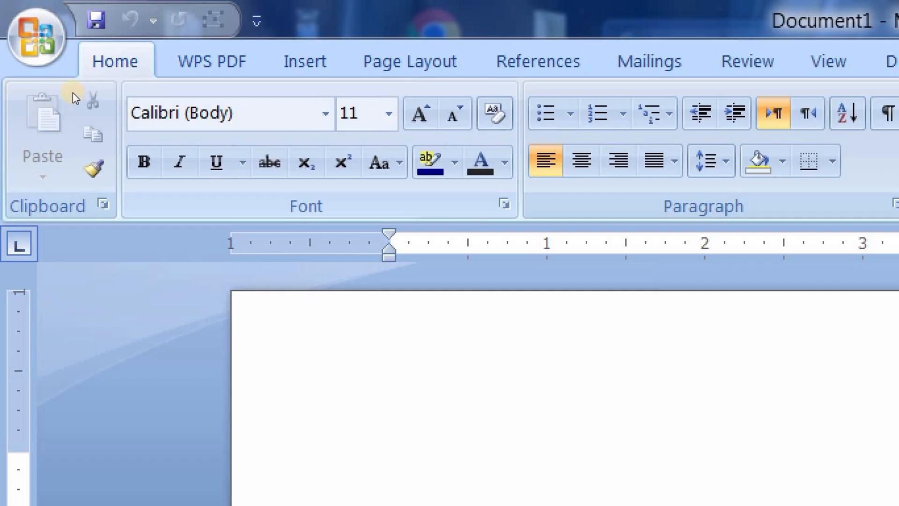
# Step: Turn on bold in the blank document, enter the text "Computer wallah sir" and select all of it
pyautogui.hotkey('ctrl', 'b')
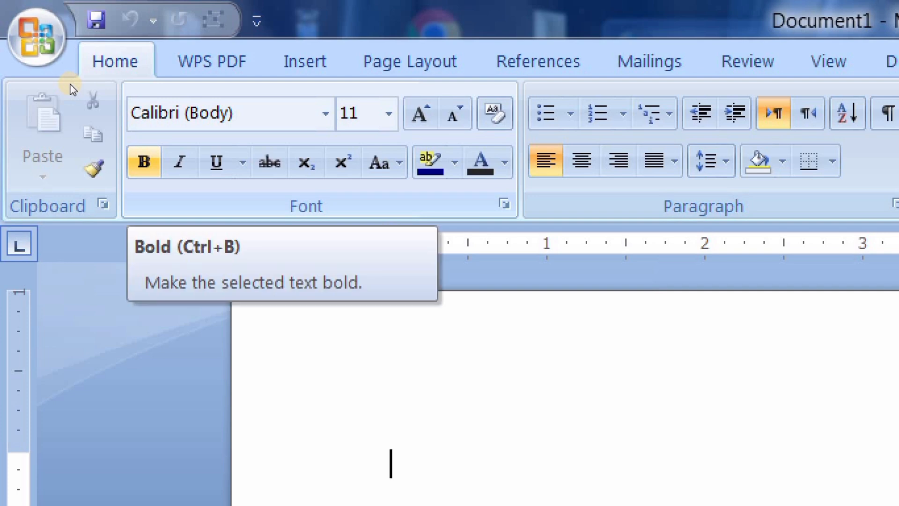
pyautogui.write('co')
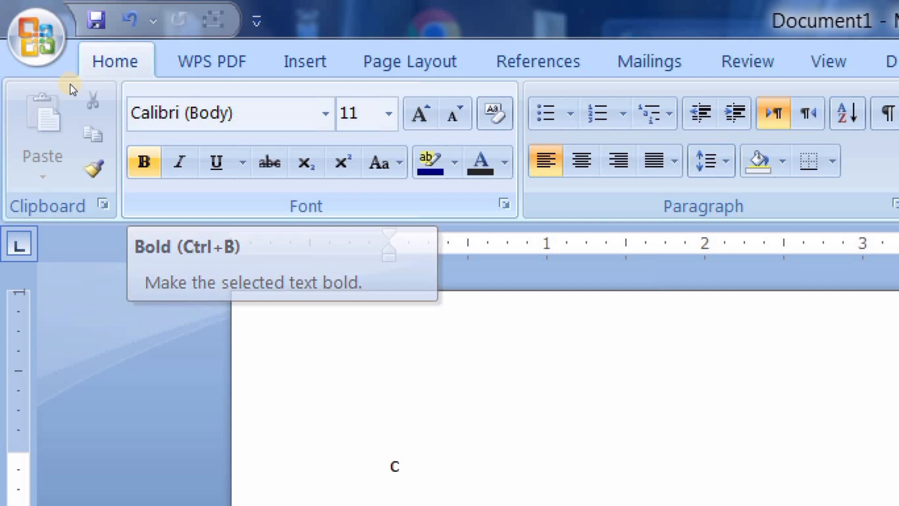
pyautogui.write('mp')
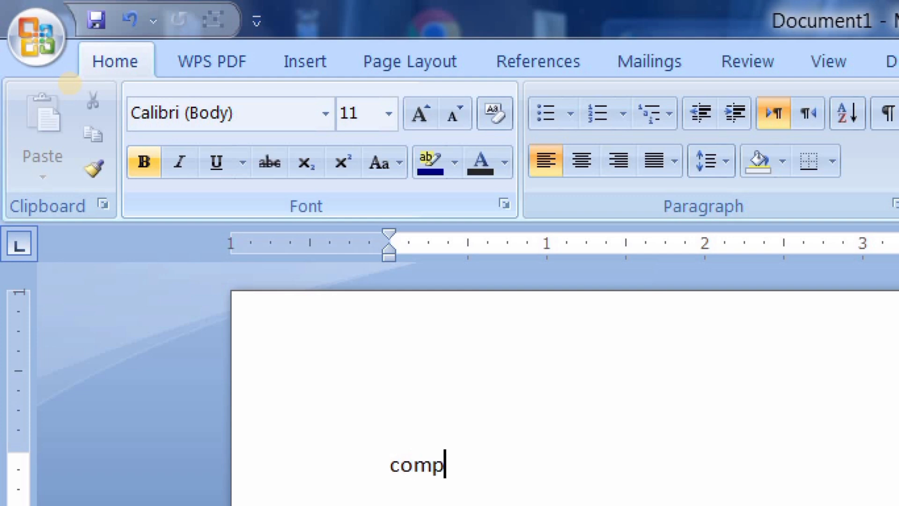
pyautogui.write('uter ')
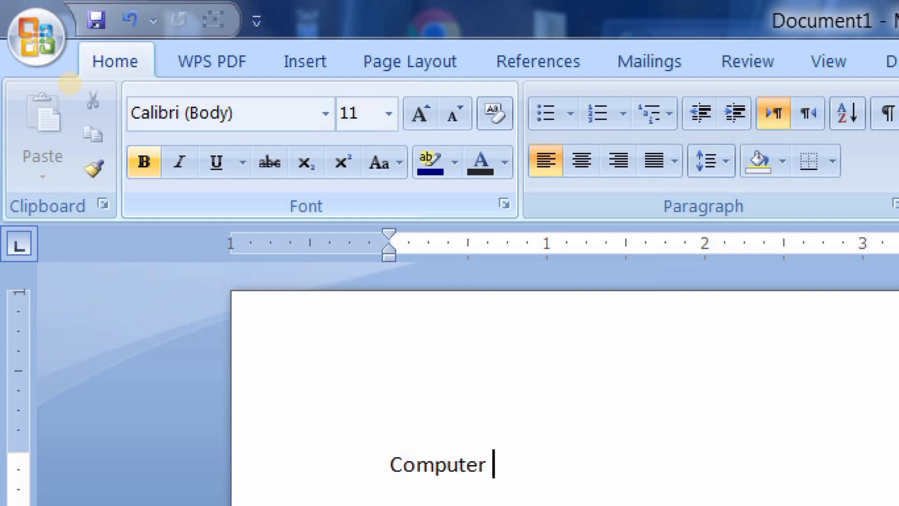
pyautogui.write('wallah')
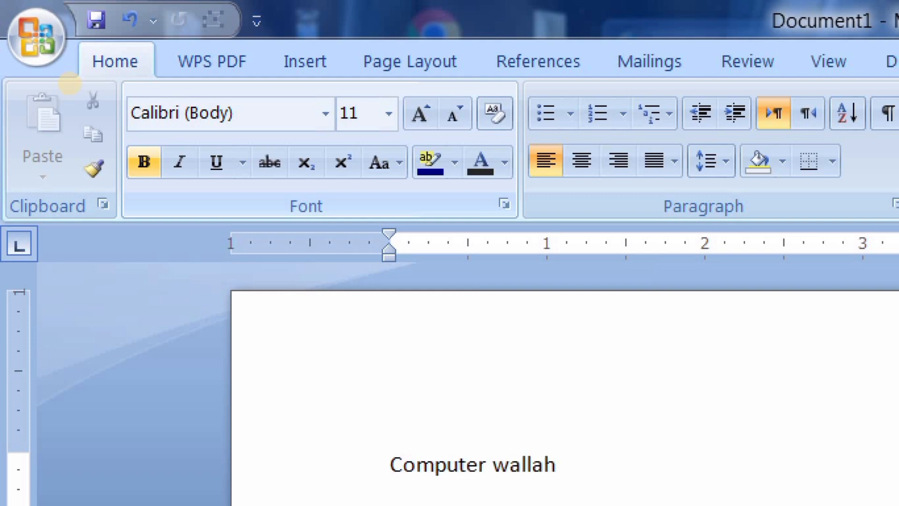
pyautogui.write(' sir')
pyautogui.hotkey('ctrl', 'a')
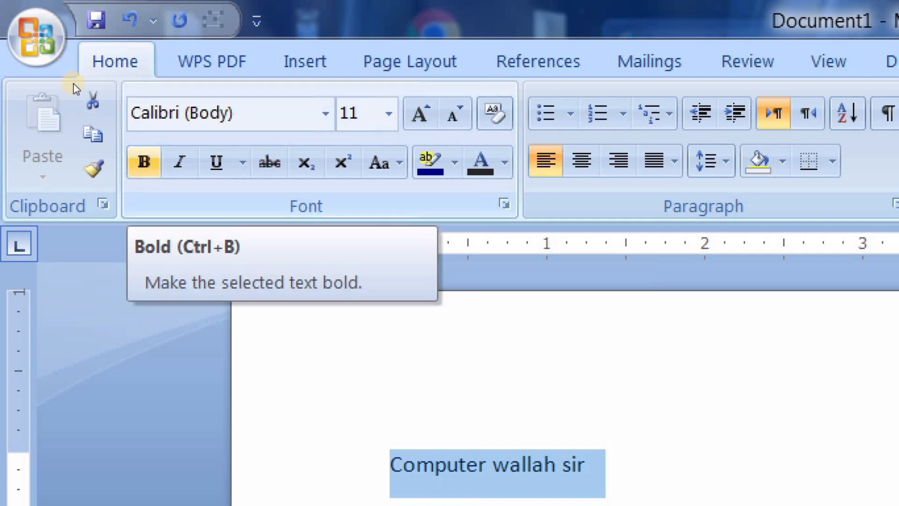
# Step: Make the selected line of text bold and increase its font size to 48
pyautogui.hotkey('ctrl', 'b')
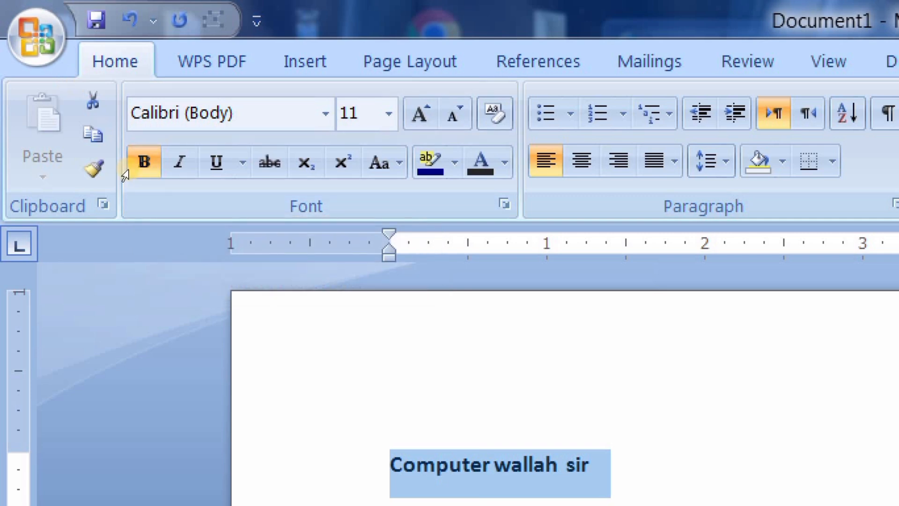
pyautogui.hotkey('ctrl', 'shift', '.')
pyautogui.hotkey('ctrl', 'shift', '.')
pyautogui.hotkey('ctrl', 'shift', '.')
pyautogui.hotkey('ctrl', 'shift', '.')
pyautogui.hotkey('ctrl', 'shift', '.')
pyautogui.hotkey('ctrl', 'shift', '.')
pyautogui.hotkey('ctrl', 'shift', '.')
pyautogui.hotkey('ctrl', 'shift', '.')
pyautogui.hotkey('ctrl', 'shift', '.')
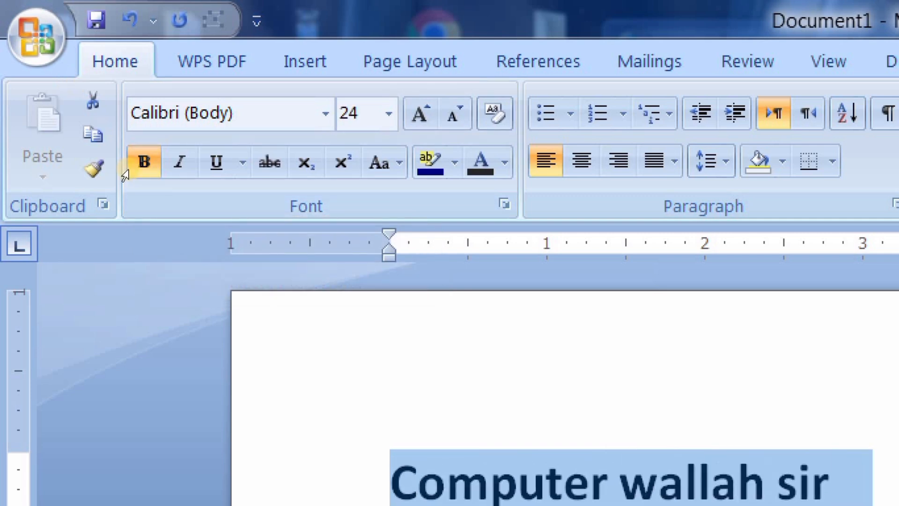
pyautogui.hotkey('ctrl', 'shift', '.')
pyautogui.hotkey('ctrl', 'shift', '.')
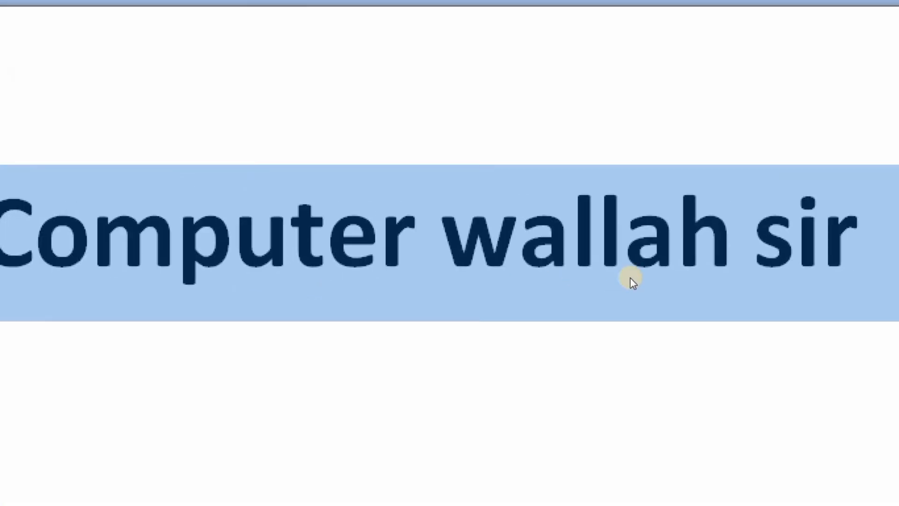
pyautogui.hotkey('ctrl', 'b')
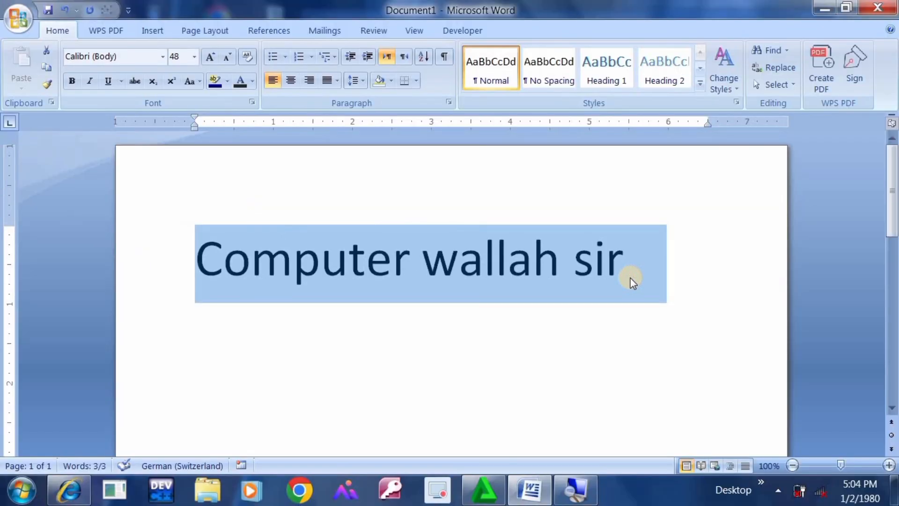
pyautogui.hotkey('ctrl', 'b')
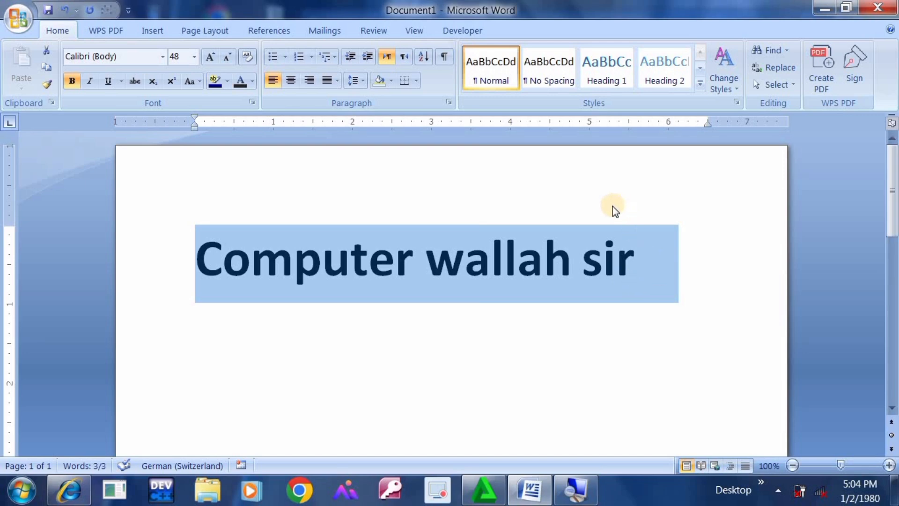
# Step: Italicize and underline the selected line, set the underline color to standard green and deselect the text
pyautogui.click(90, 82)
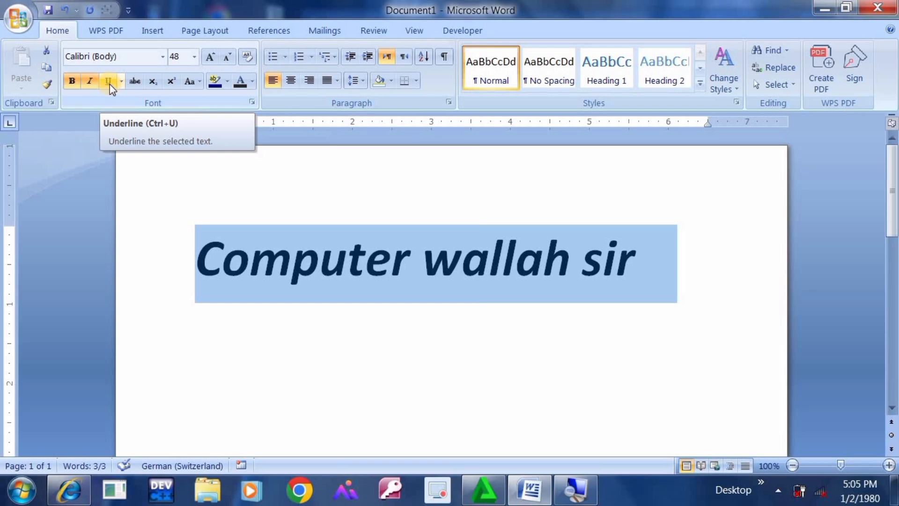
pyautogui.click(109, 83)
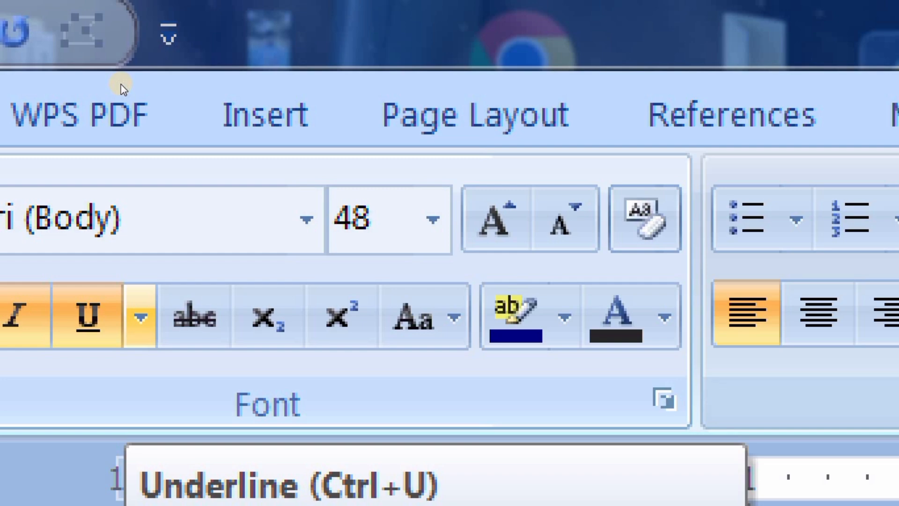
pyautogui.click(140, 318)
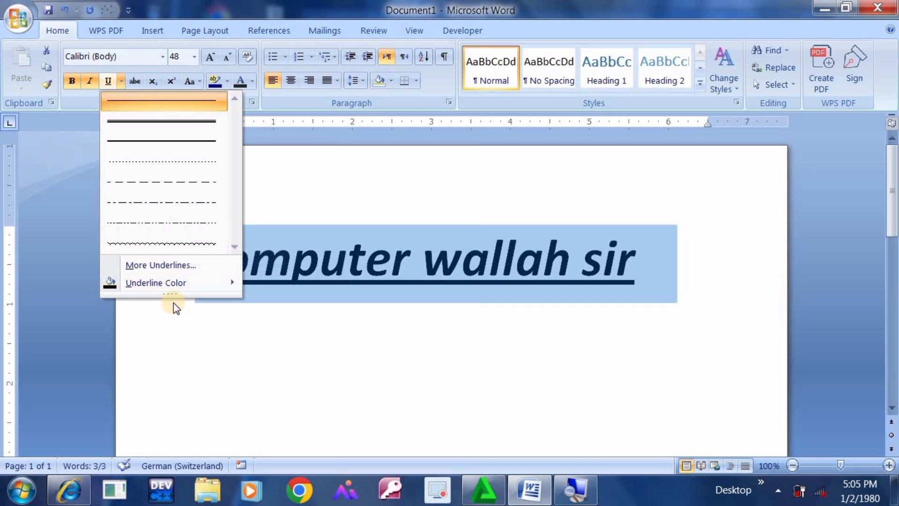
pyautogui.moveTo(176, 289)
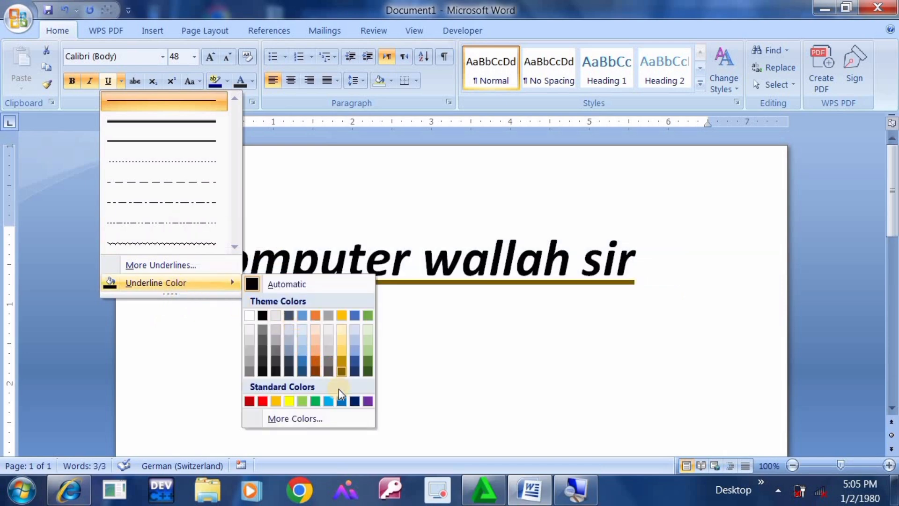
pyautogui.click(316, 401)
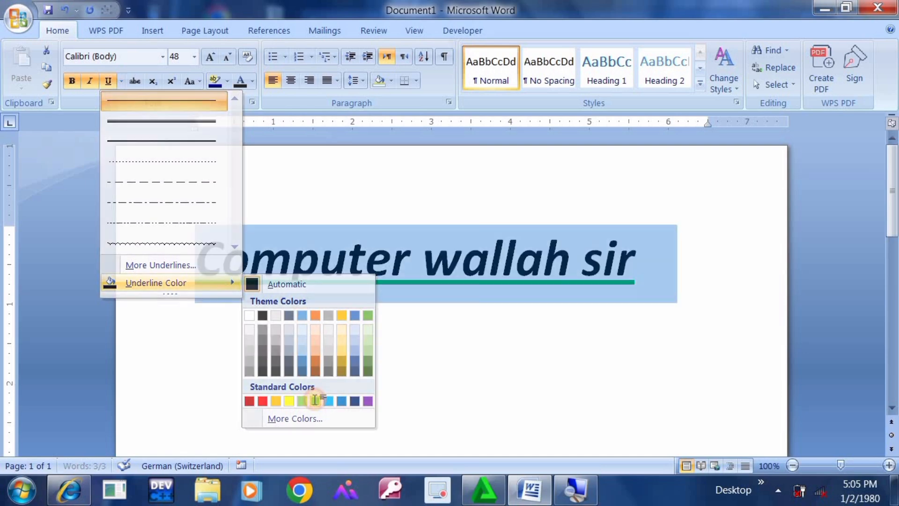
pyautogui.click(414, 353)
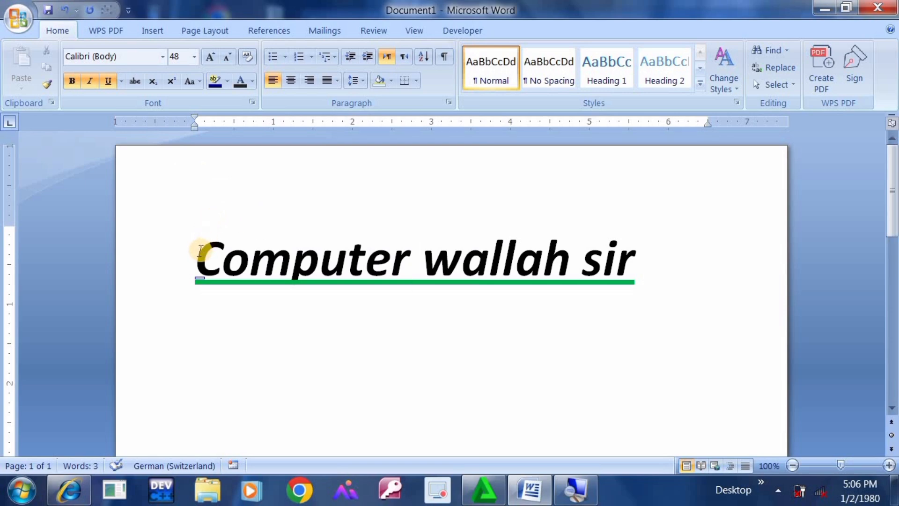
# Step: Reselect the underlined line and open the font settings for more underline styles
pyautogui.moveTo(200, 251); pyautogui.dragTo(662, 337)
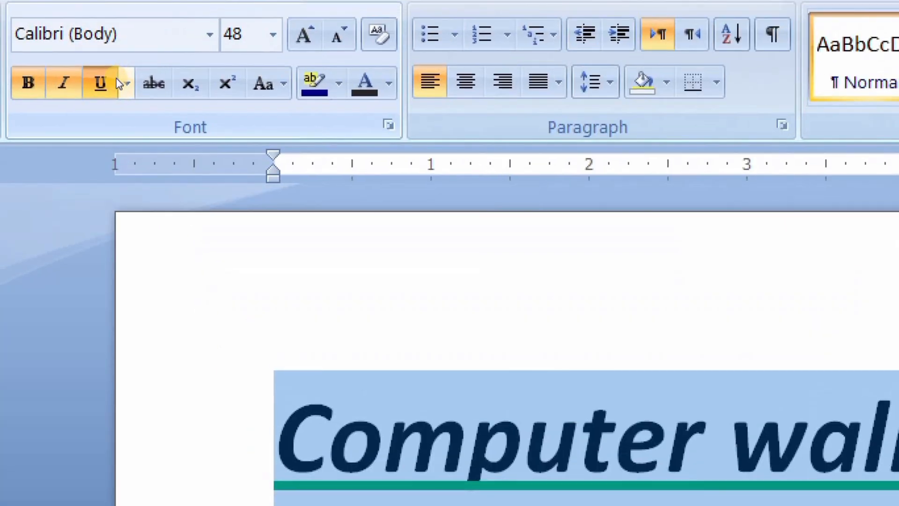
pyautogui.click(116, 79)
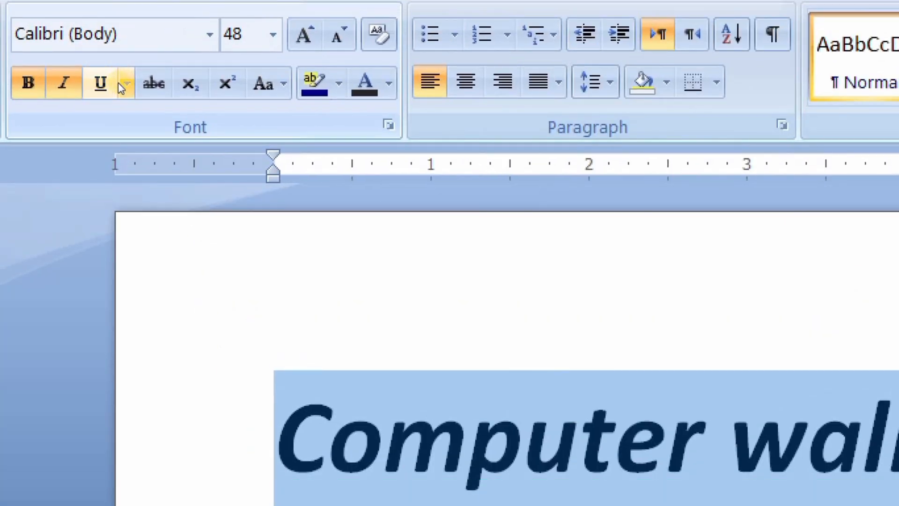
pyautogui.click(113, 84)
pyautogui.click(120, 85)
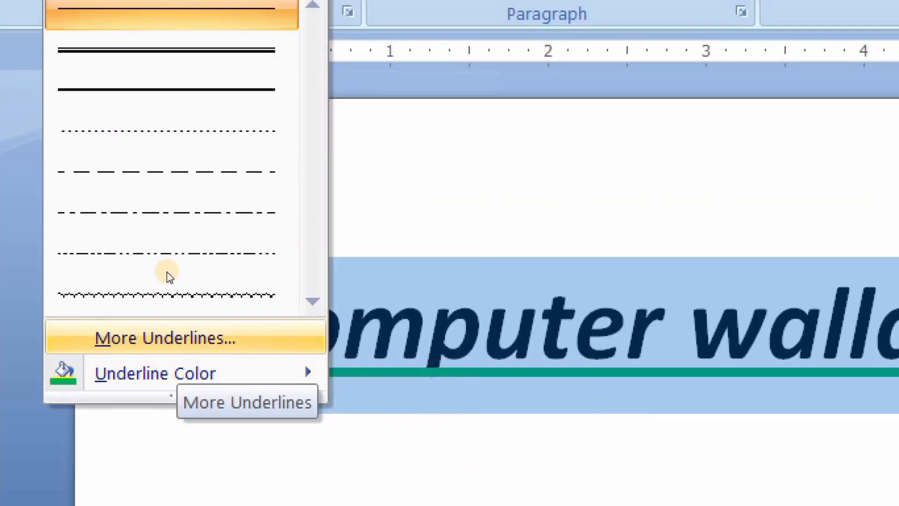
pyautogui.click(171, 338)
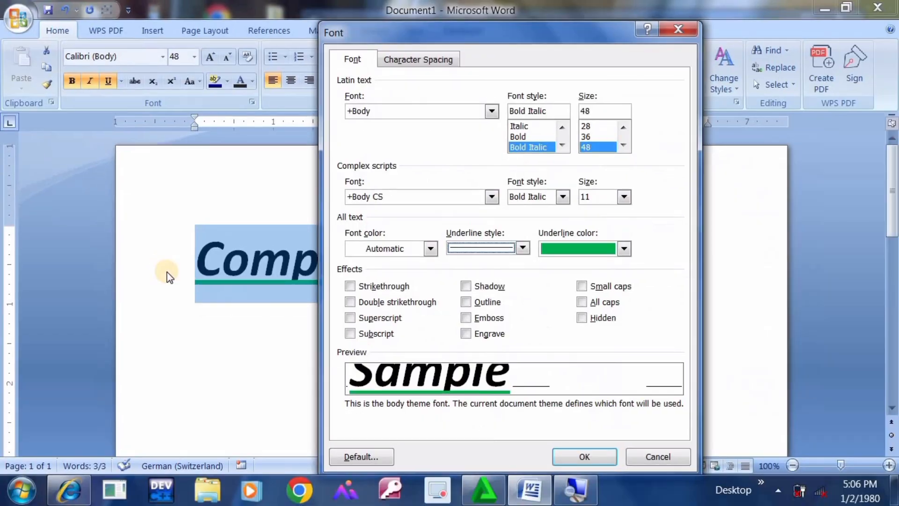
# Step: Browse the available underline styles and apply the Words only underline style to the selected line
pyautogui.press('Down')
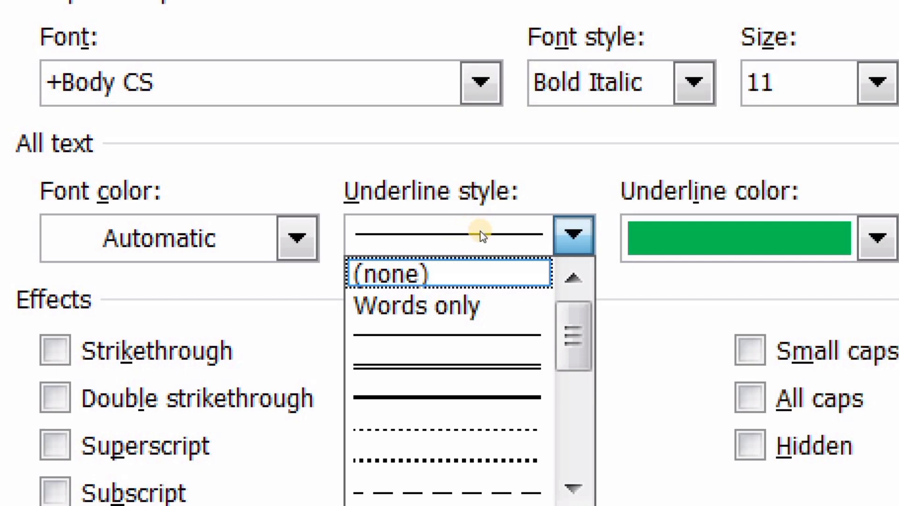
pyautogui.press('Down')
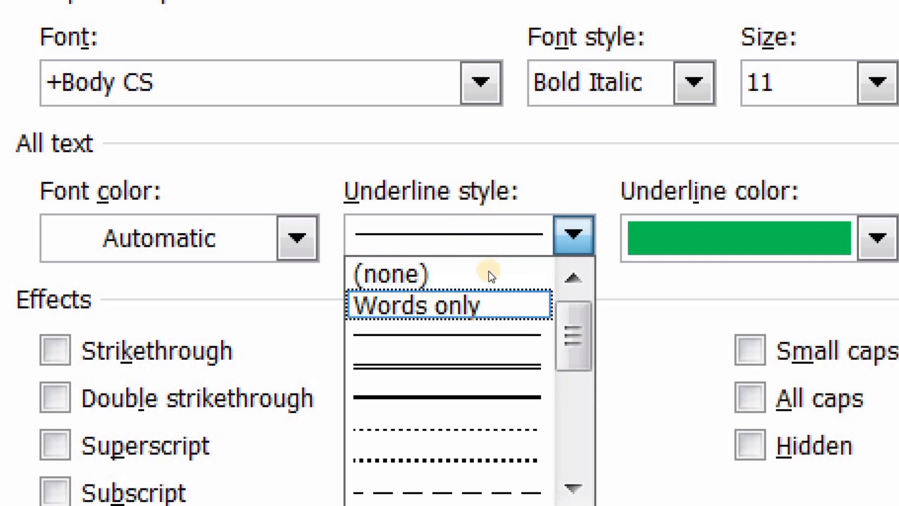
pyautogui.press('Down')
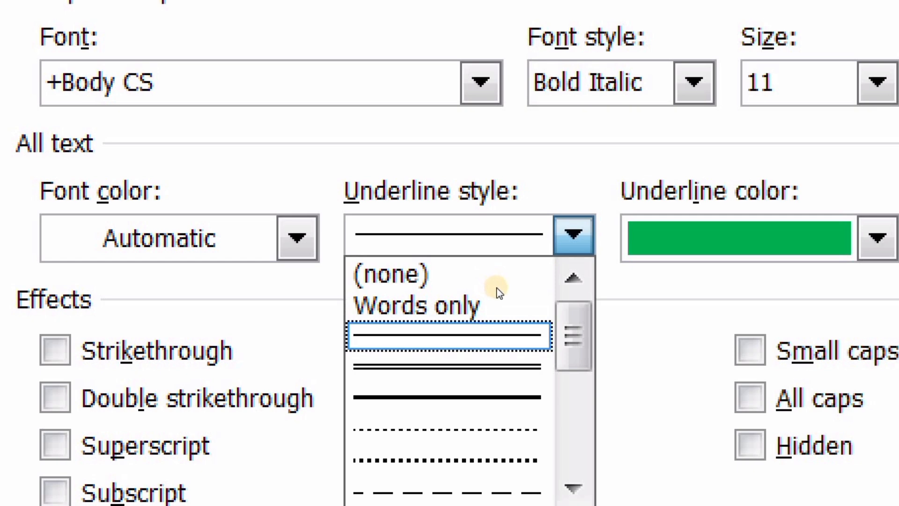
pyautogui.press('Down')
pyautogui.moveTo(522, 282); pyautogui.dragTo(543, 371)
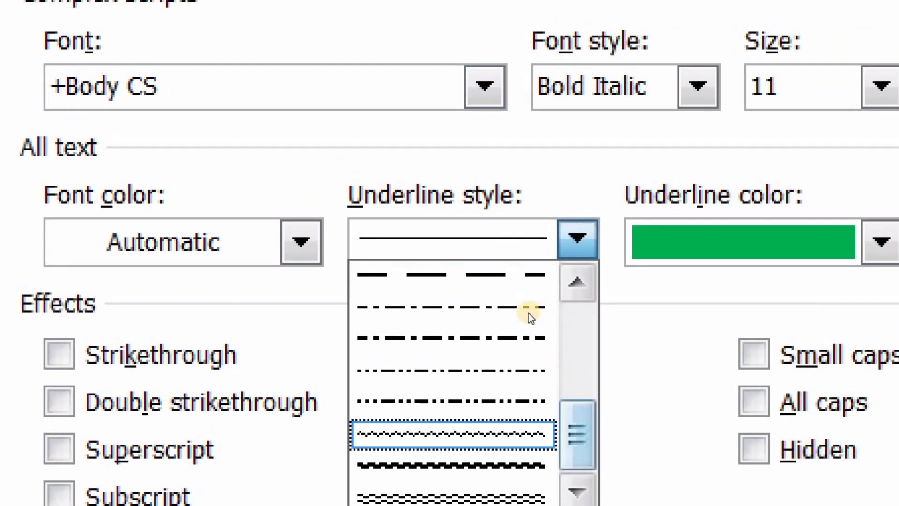
pyautogui.scroll(4, 528, 271)
pyautogui.press('Down')
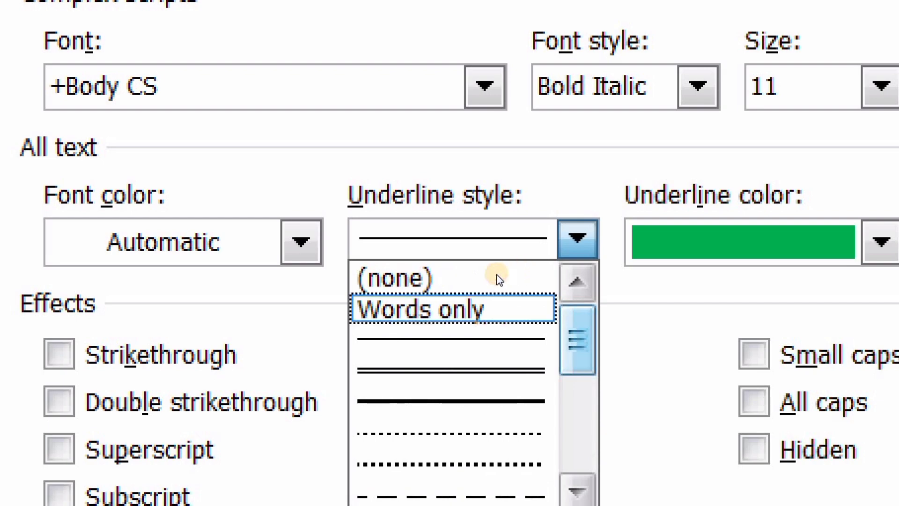
pyautogui.press('Down')
pyautogui.press('Up')
pyautogui.press('Return')
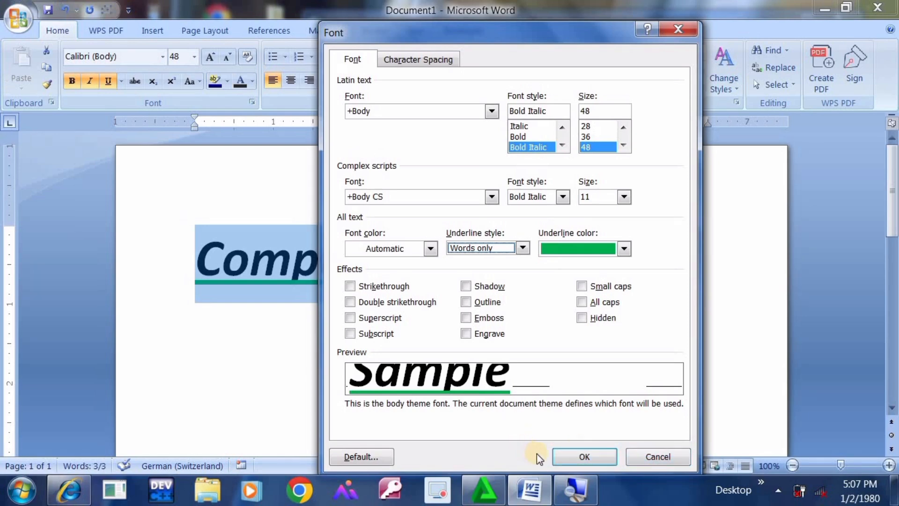
pyautogui.click(558, 453)
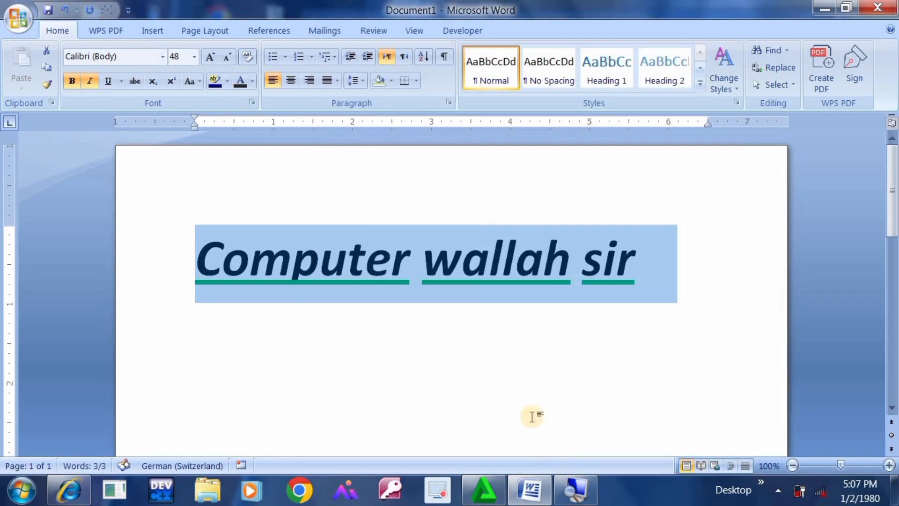
# Step: Try splitting the word "Computer" with spaces before its last letter to test the words-only underline
pyautogui.click(475, 237)
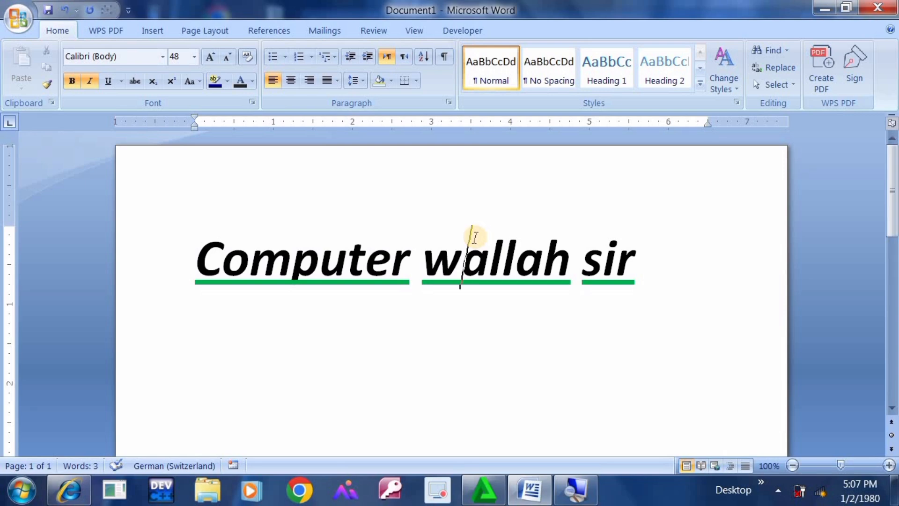
pyautogui.press('Left')
pyautogui.press('Left')
pyautogui.press('Left')
pyautogui.press('Left')
pyautogui.press('Left')
pyautogui.press('Left')
pyautogui.press('Right')
pyautogui.press('Right')
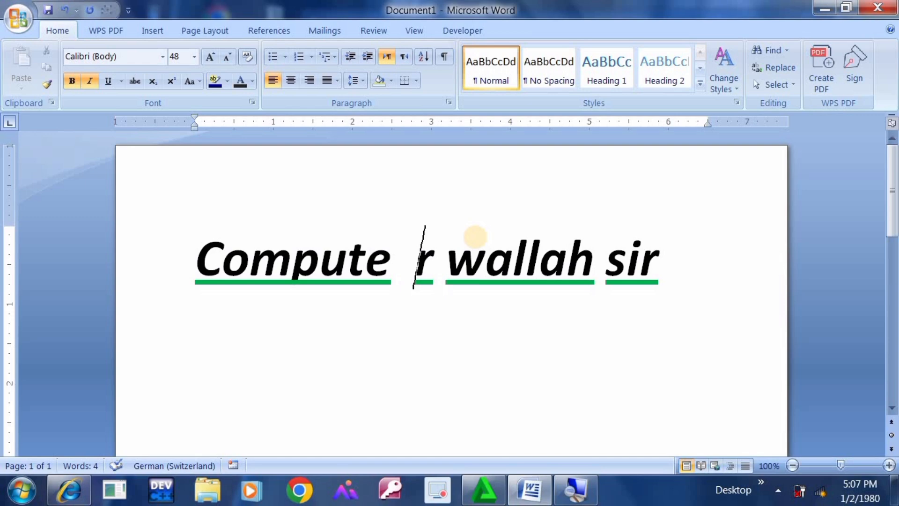
pyautogui.press('BackSpace')
# Step: Insert the word "add" before "tab" in the first sentence of the sample text
pyautogui.hotkey('ctrl', 'a')
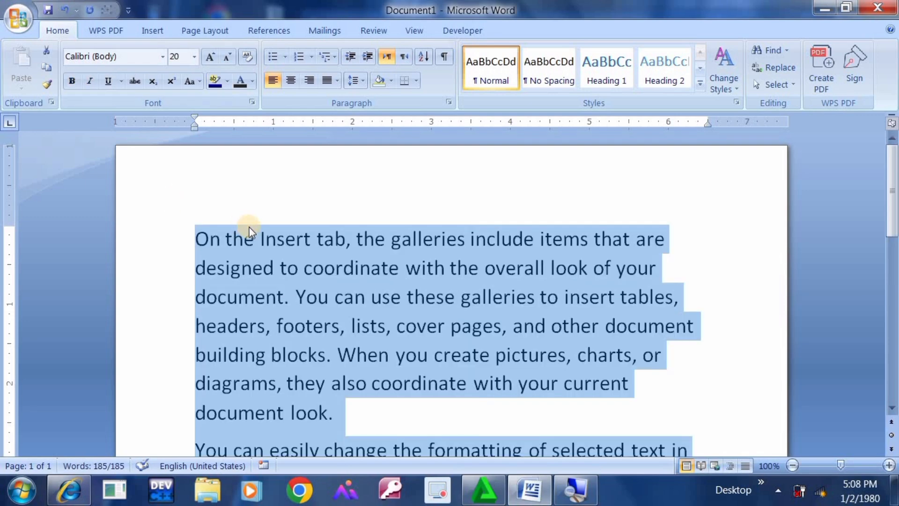
pyautogui.click(257, 228)
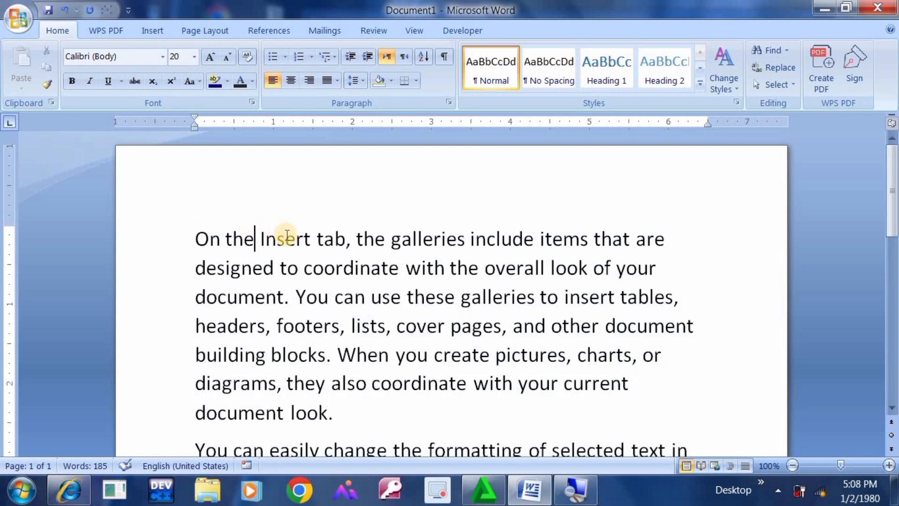
pyautogui.click(318, 239)
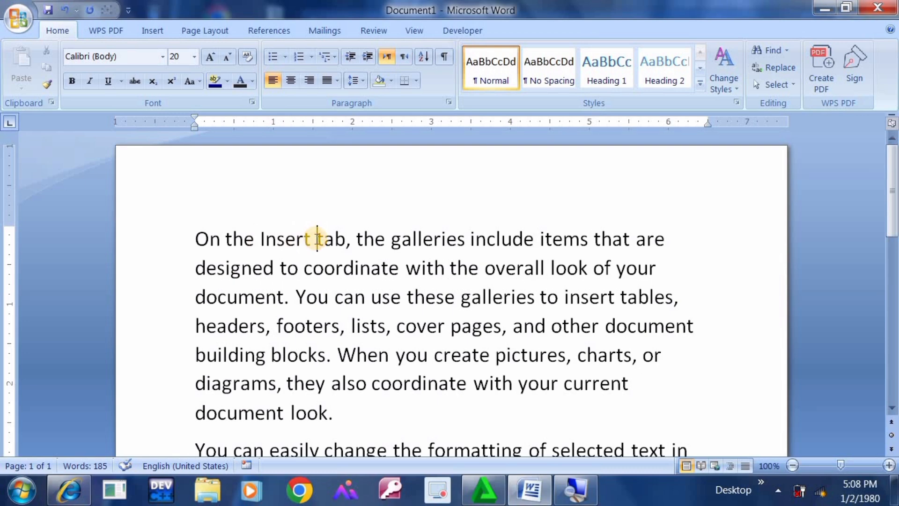
pyautogui.write('add')
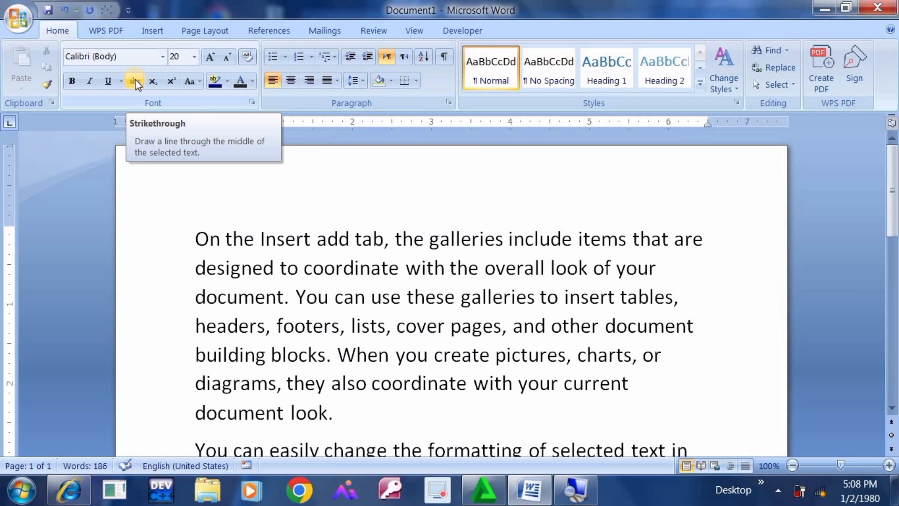
# Step: Select "tab," in the first sentence and apply strikethrough to it
pyautogui.hotkey('shift', 'Right')
pyautogui.hotkey('shift', 'Right')
pyautogui.hotkey('shift', 'Right')
pyautogui.hotkey('shift', 'Right')
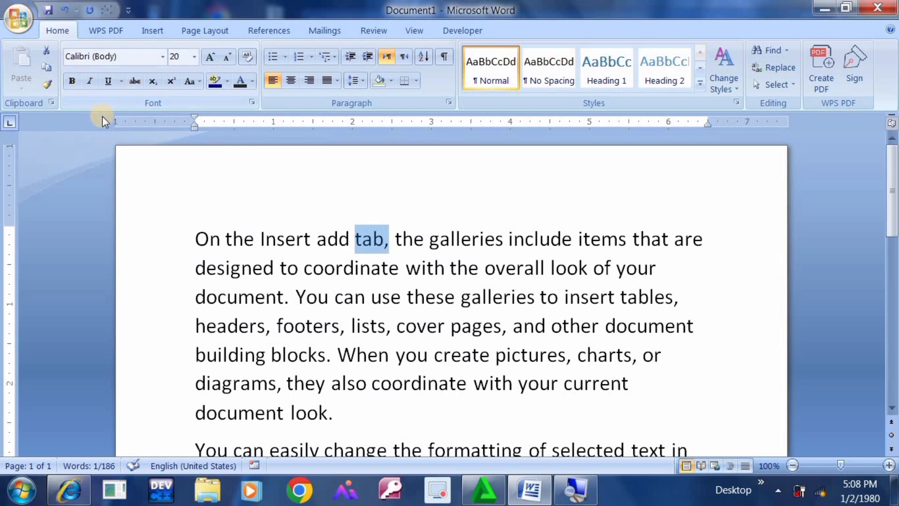
pyautogui.click(134, 81)
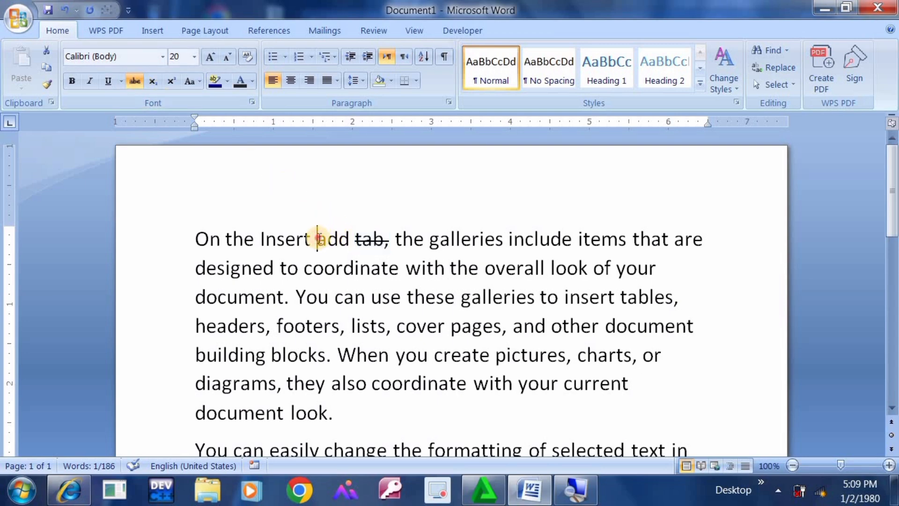
# Step: Apply strikethrough to the word "add" in the first sentence and deselect it
pyautogui.doubleClick(332, 239)
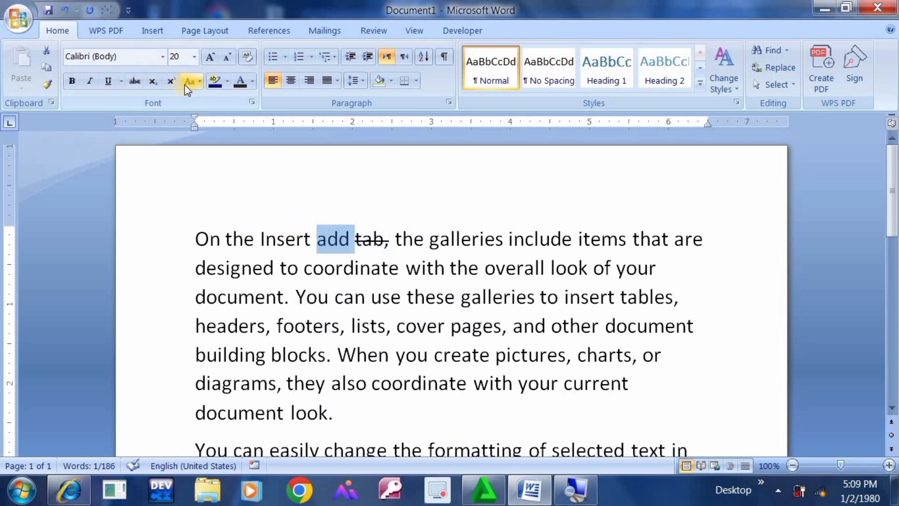
pyautogui.click(137, 81)
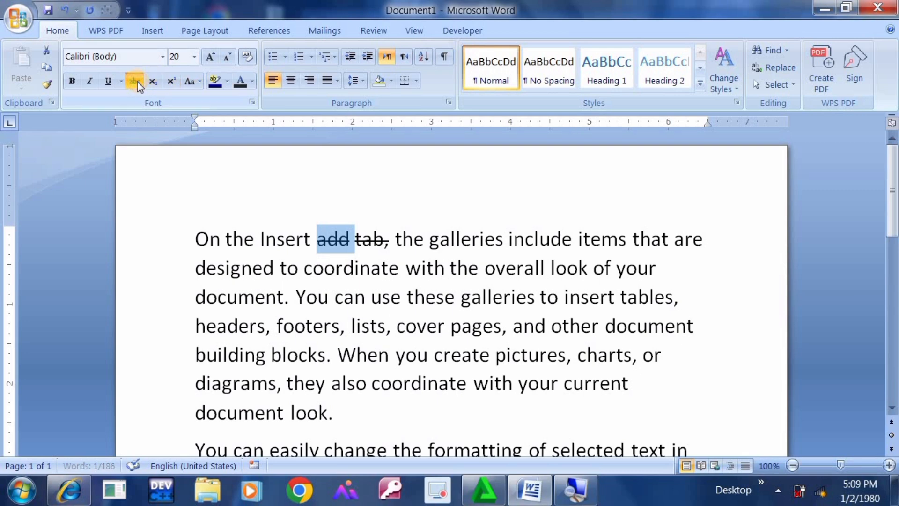
pyautogui.click(291, 181)
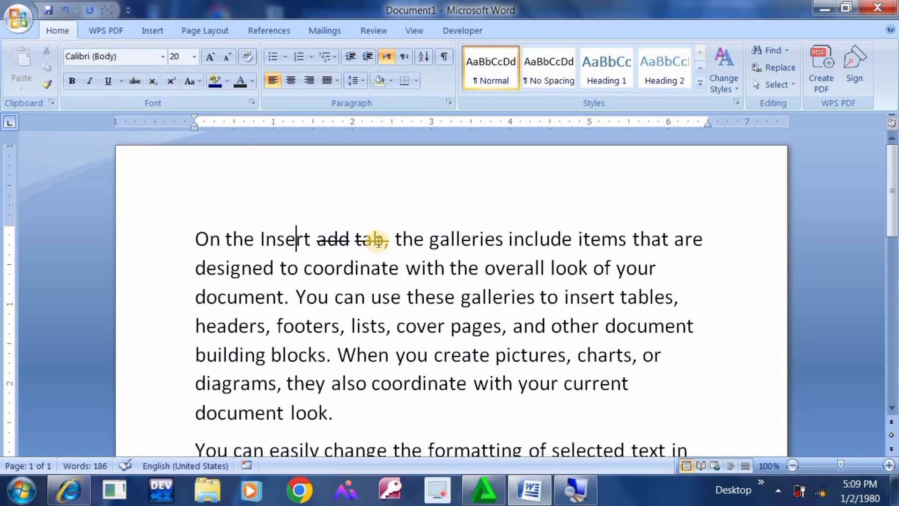
# Step: Enter "H2o" in a new paragraph at the end of the document
pyautogui.scroll(-10, 378, 241)
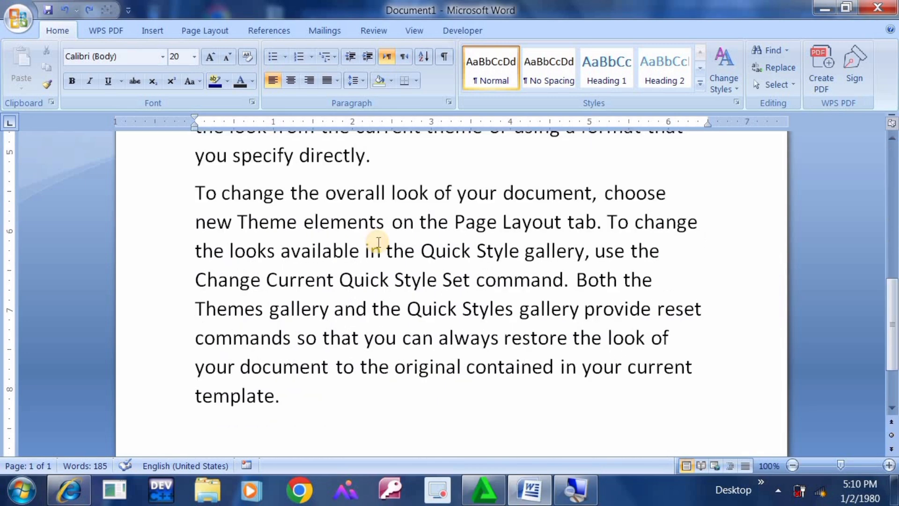
pyautogui.hotkey('ctrl', 'End')
pyautogui.write('H2o')
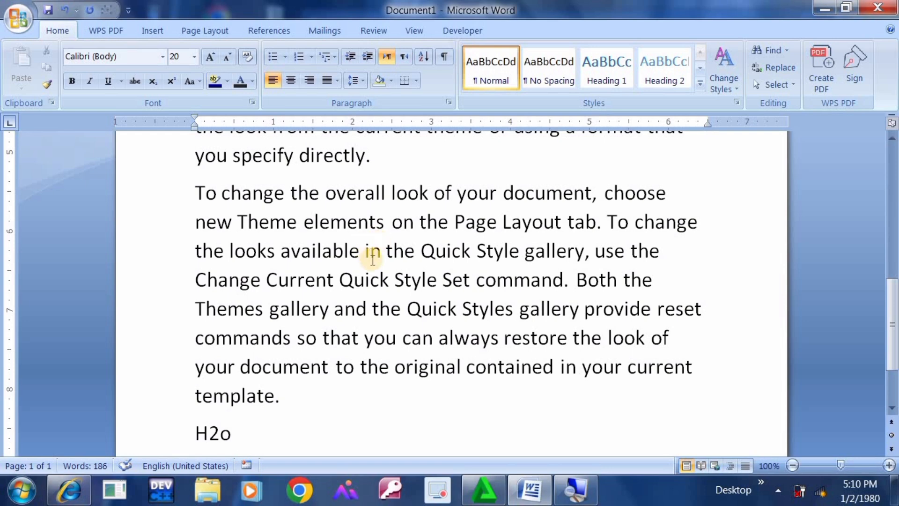
# Step: Format the "2" in "H2o" as subscript
pyautogui.press('Left')
pyautogui.hotkey('shift', 'Left')
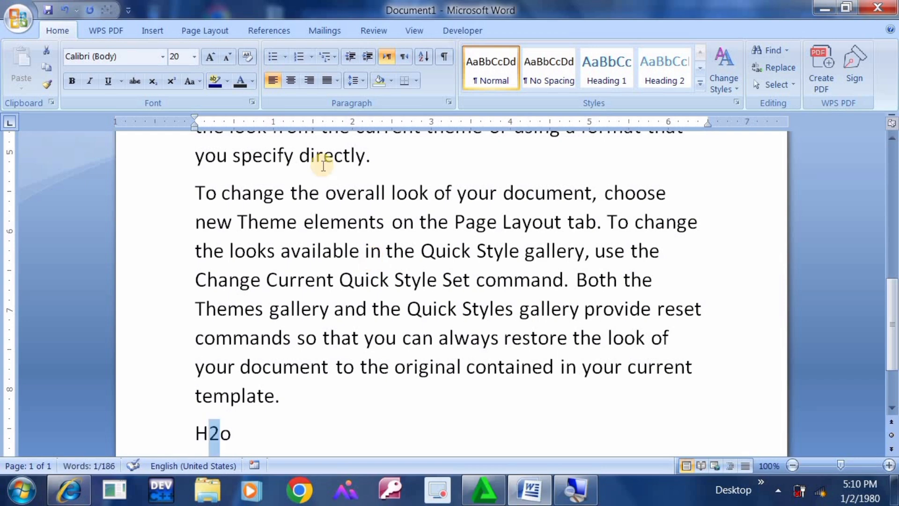
pyautogui.click(158, 82)
# Step: Enlarge the whole "H2o" line to a font size of 120 and deselect it
pyautogui.moveTo(290, 426); pyautogui.dragTo(173, 428)
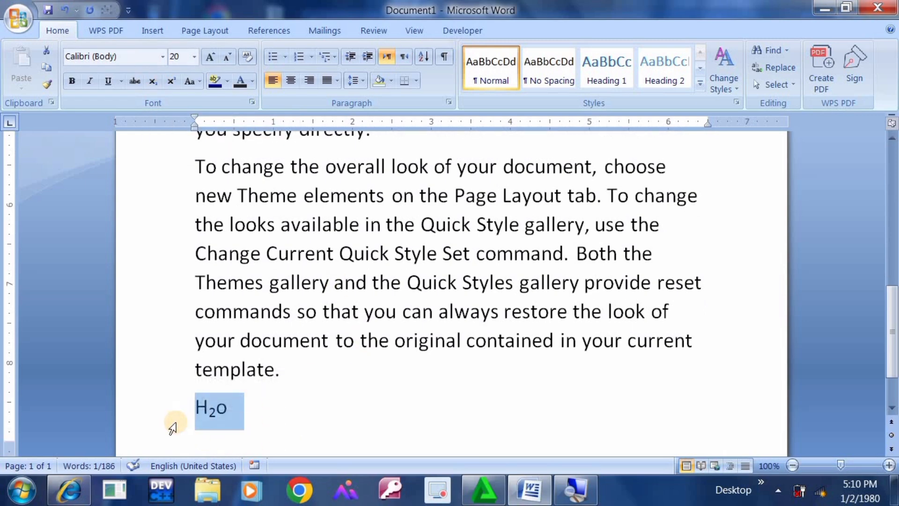
pyautogui.hotkey('ctrl', 'shift', '.')
pyautogui.hotkey('ctrl', 'shift', '.')
pyautogui.hotkey('ctrl', 'shift', '.')
pyautogui.hotkey('ctrl', 'shift', '.')
pyautogui.hotkey('ctrl', 'shift', '.')
pyautogui.hotkey('ctrl', 'shift', '.')
pyautogui.hotkey('ctrl', 'shift', '.')
pyautogui.hotkey('ctrl', 'shift', '.')
pyautogui.hotkey('ctrl', 'shift', '.')
pyautogui.hotkey('ctrl', 'shift', '.')
pyautogui.hotkey('ctrl', 'shift', '.')
pyautogui.hotkey('ctrl', 'shift', '.')
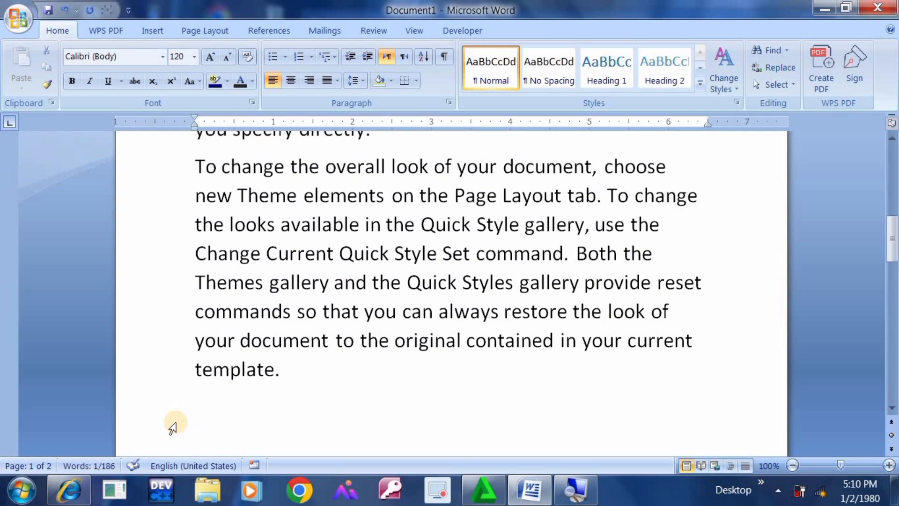
pyautogui.press('Left')
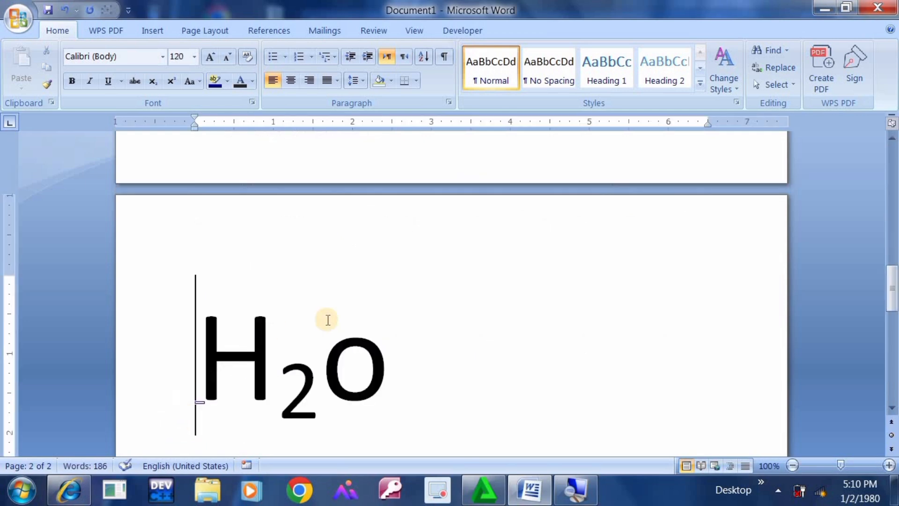
pyautogui.click(346, 346)
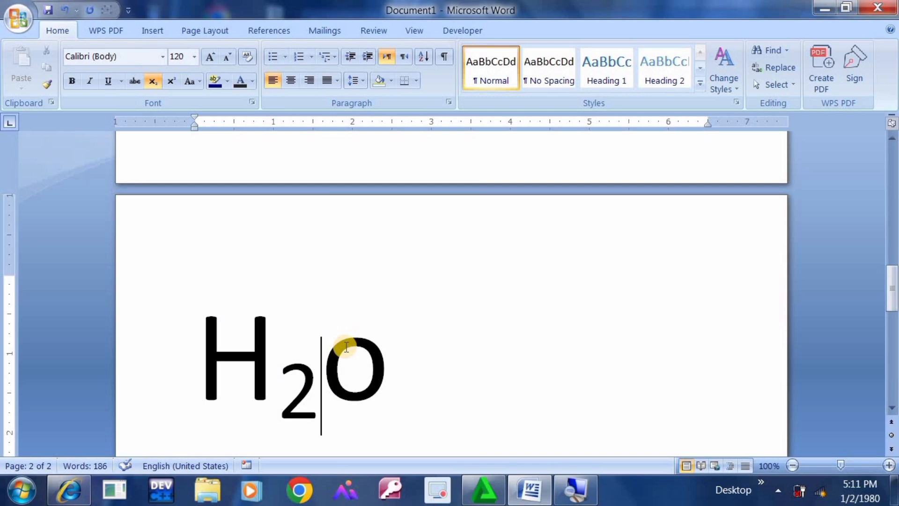
# Step: Enter "222" in a new paragraph below the formula and format its last digit as superscript
pyautogui.click(397, 369)
pyautogui.press('Return')
pyautogui.write('222')
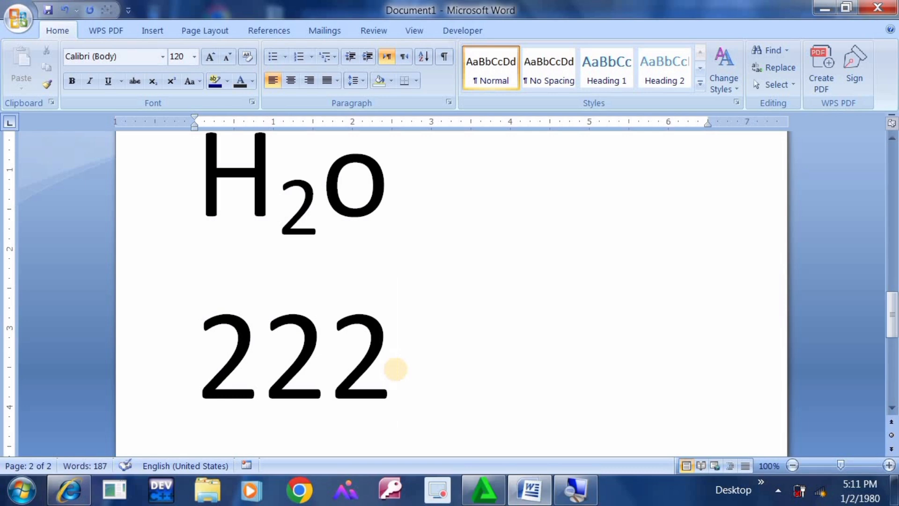
pyautogui.hotkey('shift', 'Left')
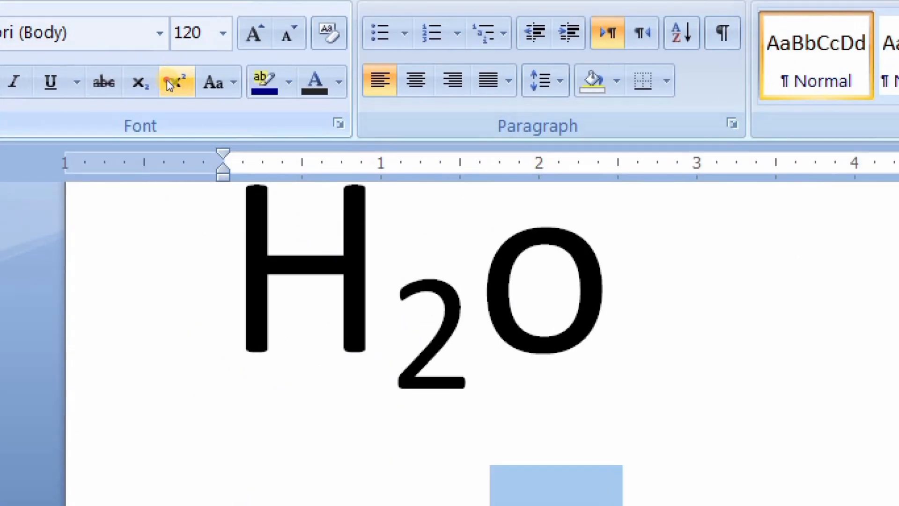
pyautogui.click(170, 84)
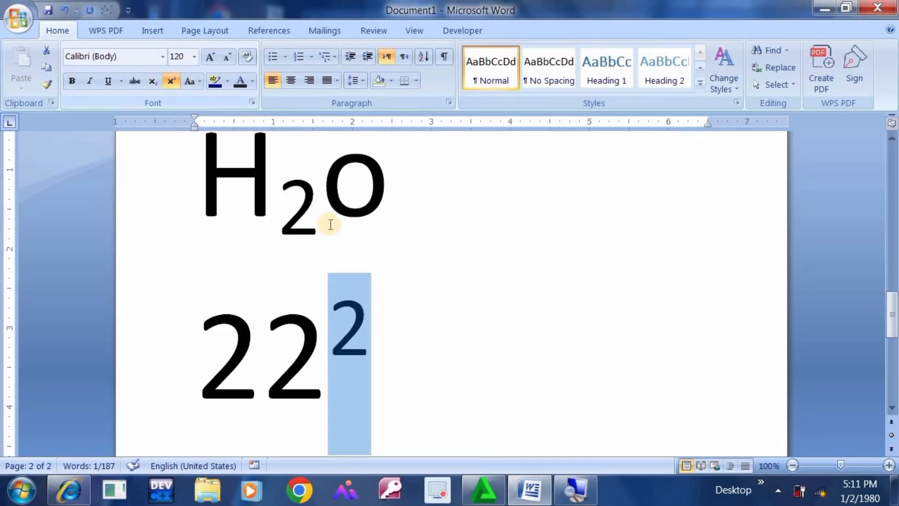
pyautogui.click(427, 344)
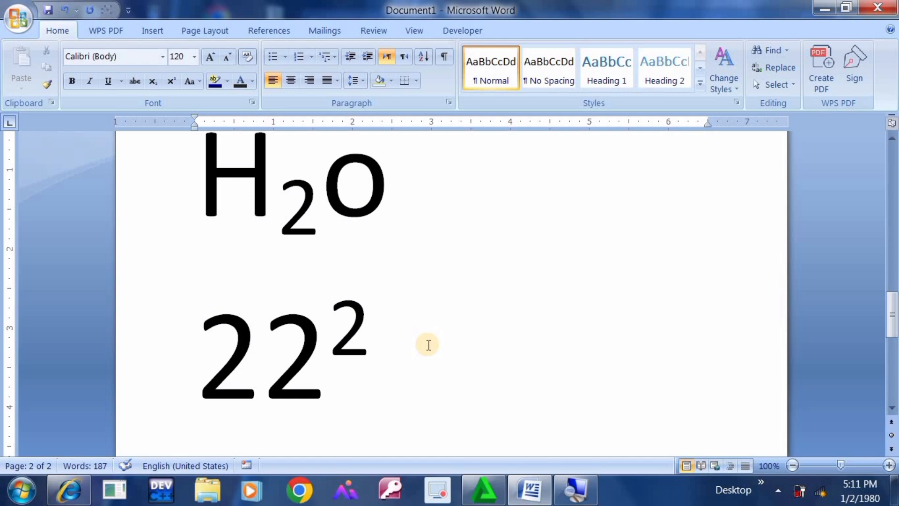
# Step: Delete the "222" and "H2o" example lines from the end of the document
pyautogui.press('BackSpace')
pyautogui.press('BackSpace')
pyautogui.press('BackSpace')
pyautogui.press('BackSpace')
pyautogui.press('BackSpace')
pyautogui.press('BackSpace')
pyautogui.press('BackSpace')
pyautogui.press('BackSpace')
pyautogui.press('BackSpace')
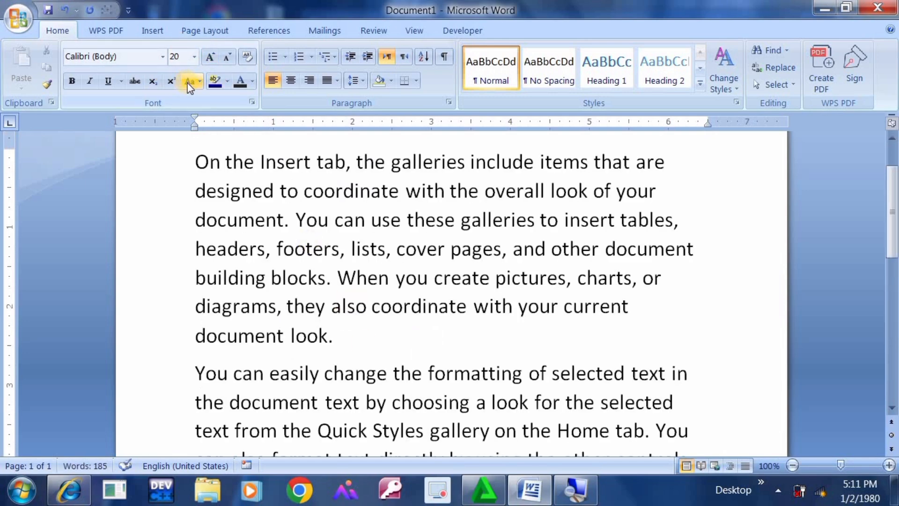
# Step: Change the case of the entire document text to lowercase, undoing and redoing the change to compare
pyautogui.hotkey('ctrl', 'a')
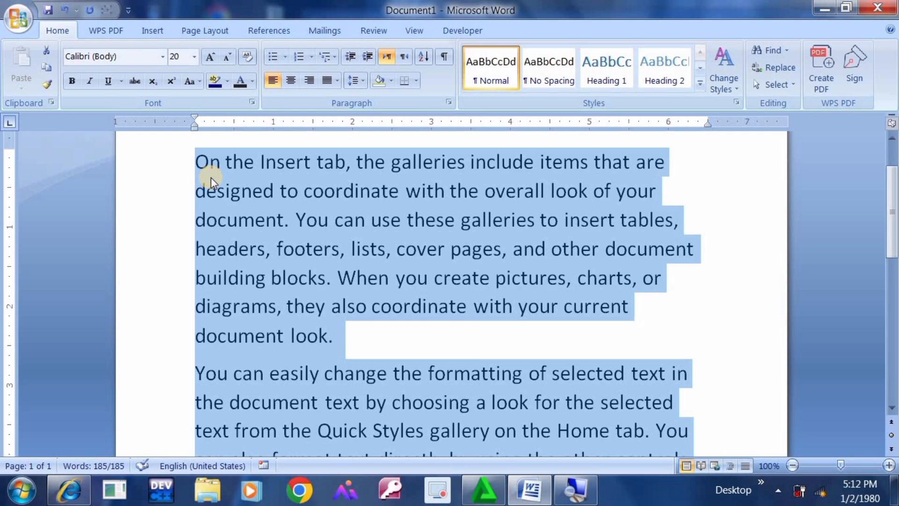
pyautogui.click(203, 77)
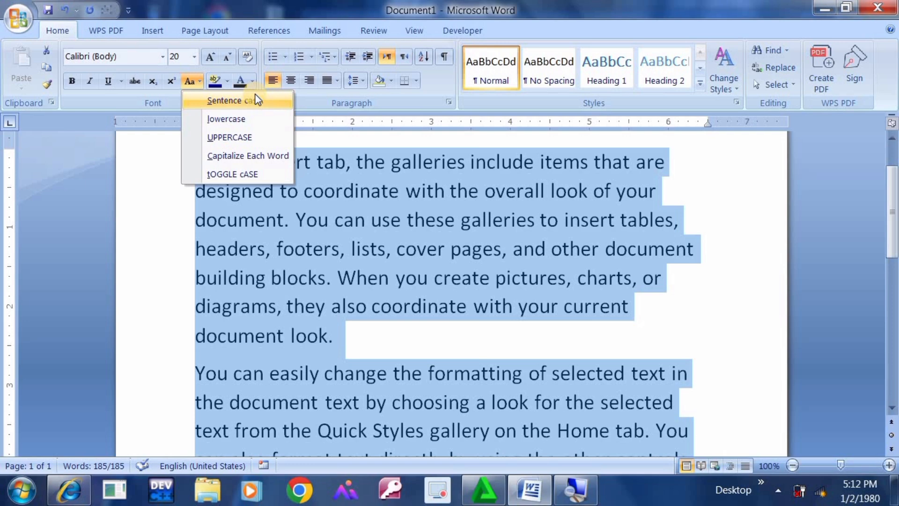
pyautogui.click(253, 120)
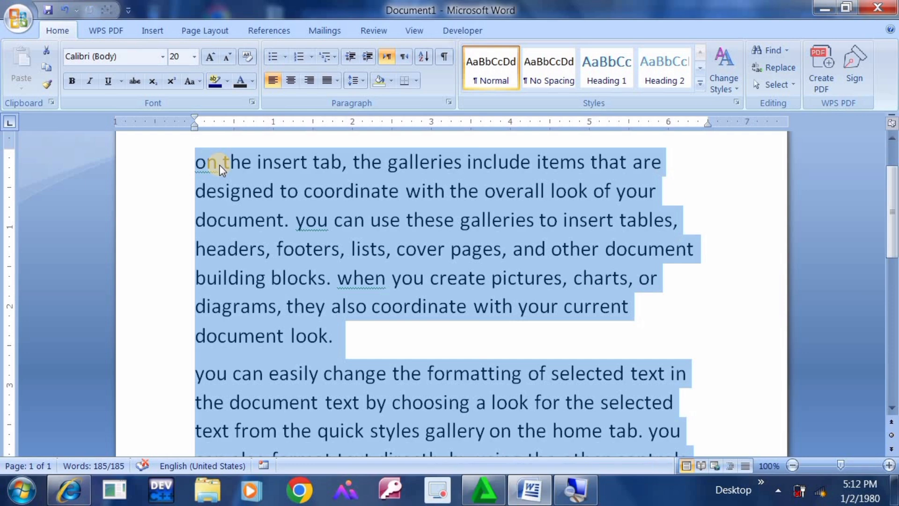
pyautogui.hotkey('ctrl', 'z')
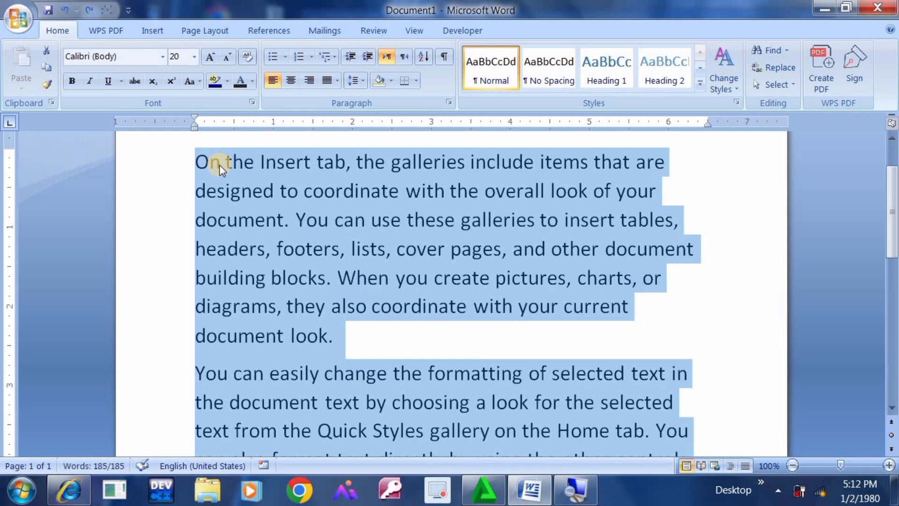
pyautogui.hotkey('ctrl', 'y')
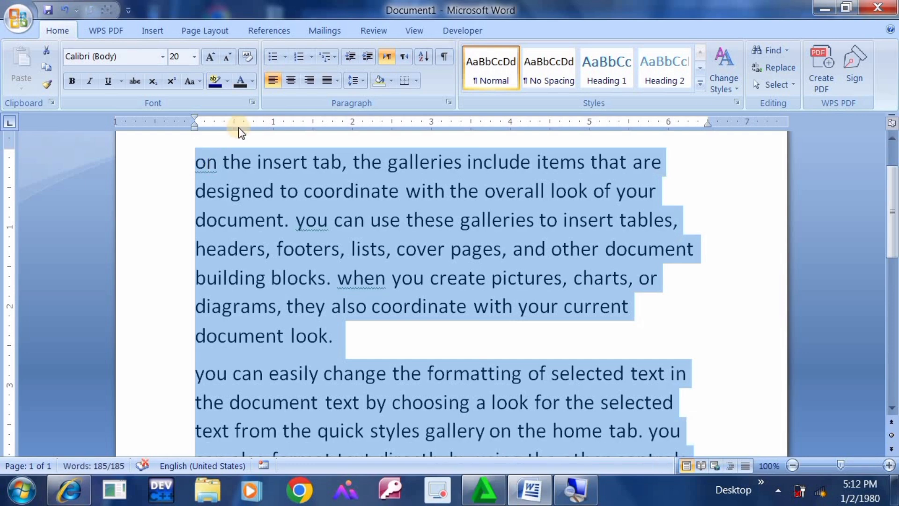
# Step: Change the case of the entire document text to UPPERCASE and deselect it
pyautogui.click(200, 81)
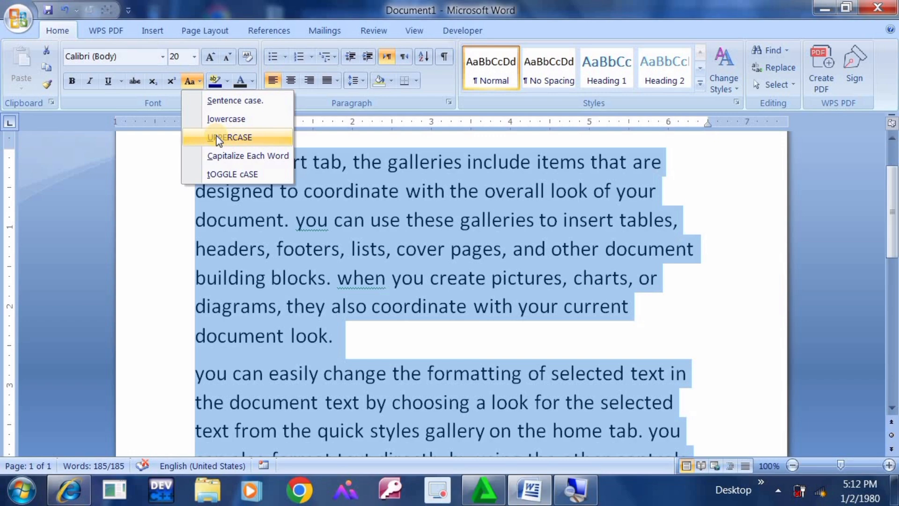
pyautogui.click(216, 138)
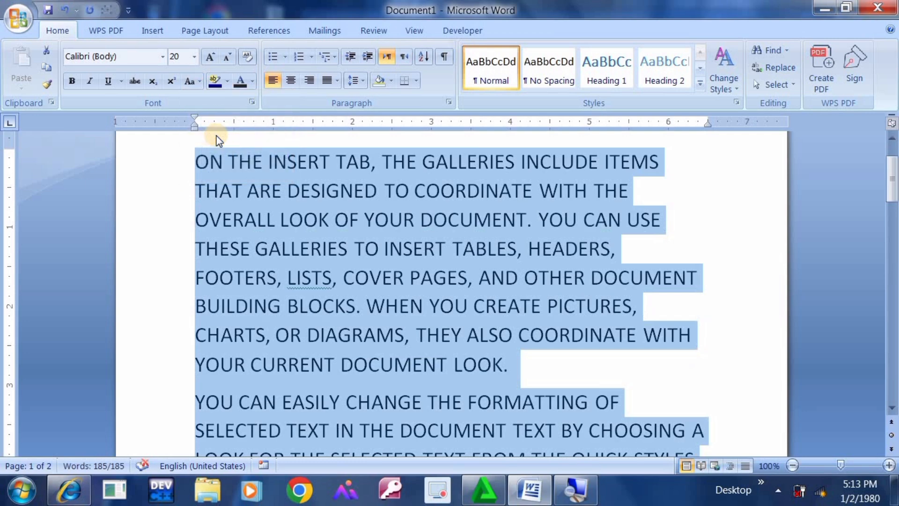
pyautogui.moveTo(216, 135); pyautogui.dragTo(229, 86)
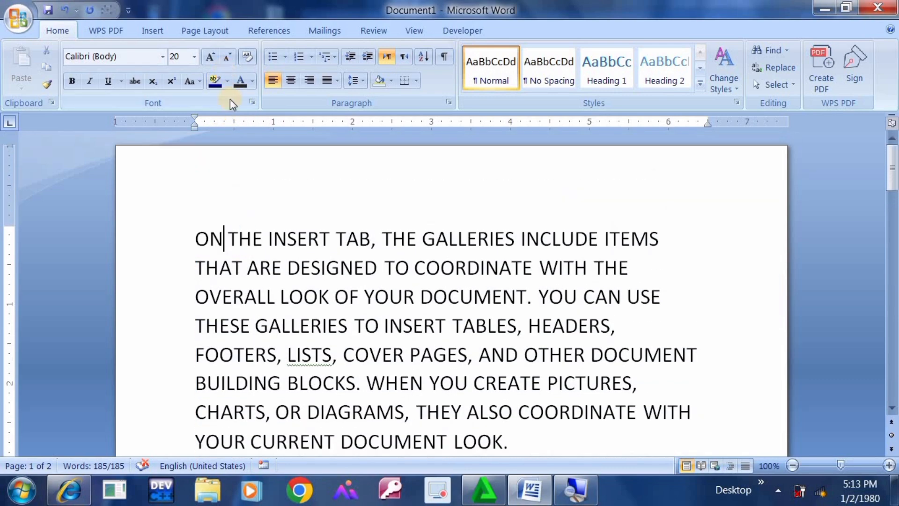
# Step: Change the case of the entire document text to Capitalize Each Word and deselect it
pyautogui.hotkey('ctrl', 'a')
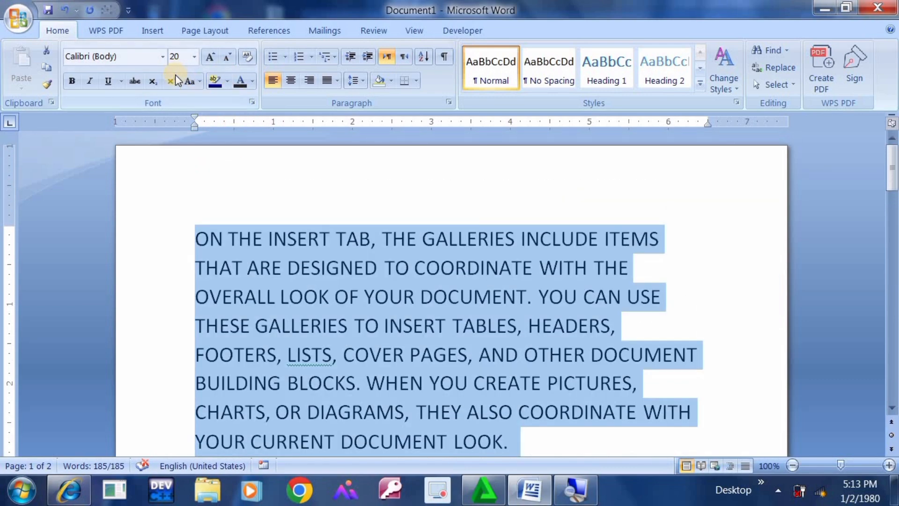
pyautogui.click(190, 81)
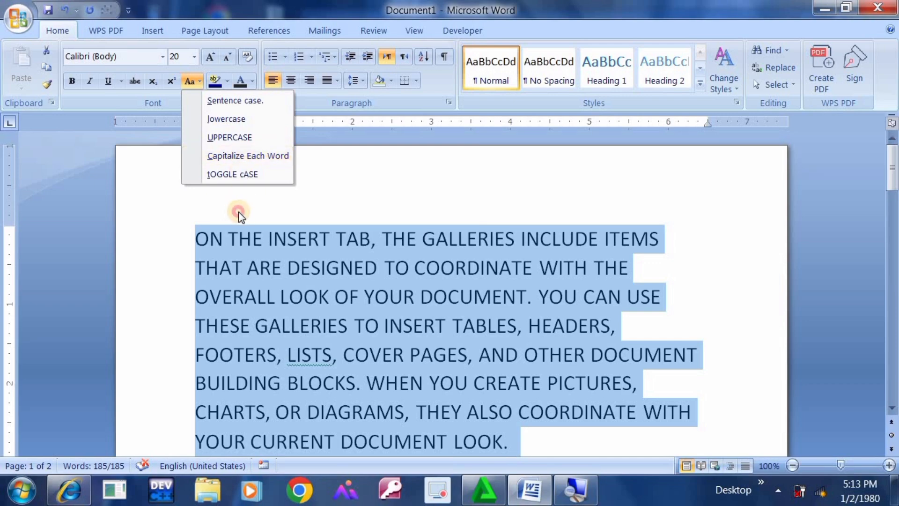
pyautogui.click(247, 155)
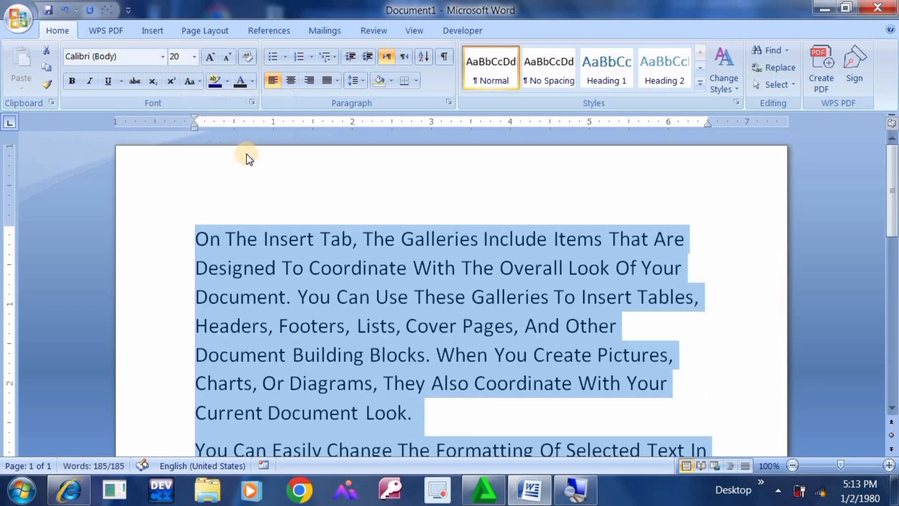
pyautogui.click(197, 85)
pyautogui.click(216, 156)
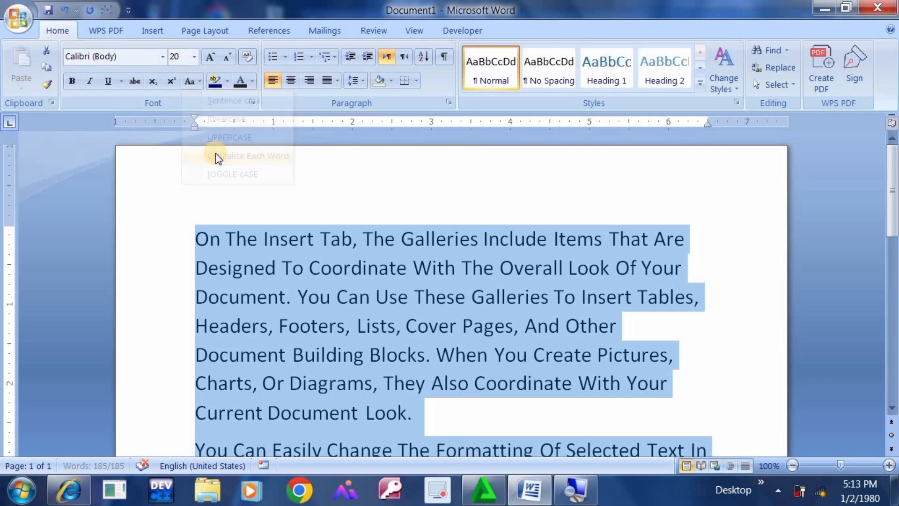
pyautogui.click(267, 221)
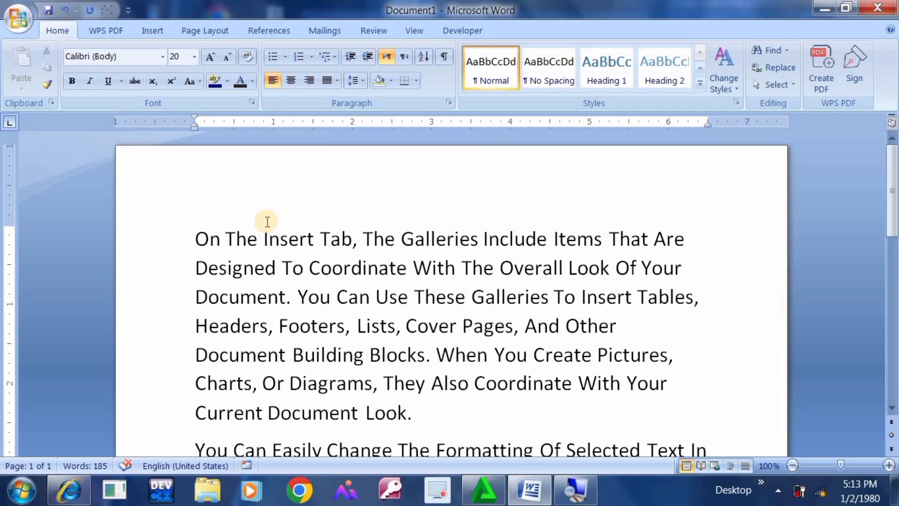
# Step: Review the capitalization of the words through the document's paragraphs and return to the first line
pyautogui.press('Down')
pyautogui.press('Down')
pyautogui.press('Down')
pyautogui.press('Down')
pyautogui.press('Down')
pyautogui.press('Down')
pyautogui.press('Down')
pyautogui.press('Down')
pyautogui.press('Down')
pyautogui.press('Down')
pyautogui.press('Down')
pyautogui.press('Down')
pyautogui.press('Down')
pyautogui.press('Down')
pyautogui.press('Down')
pyautogui.press('Down')
pyautogui.press('Down')
pyautogui.press('Down')
pyautogui.press('Down')
pyautogui.press('Down')
pyautogui.press('Down')
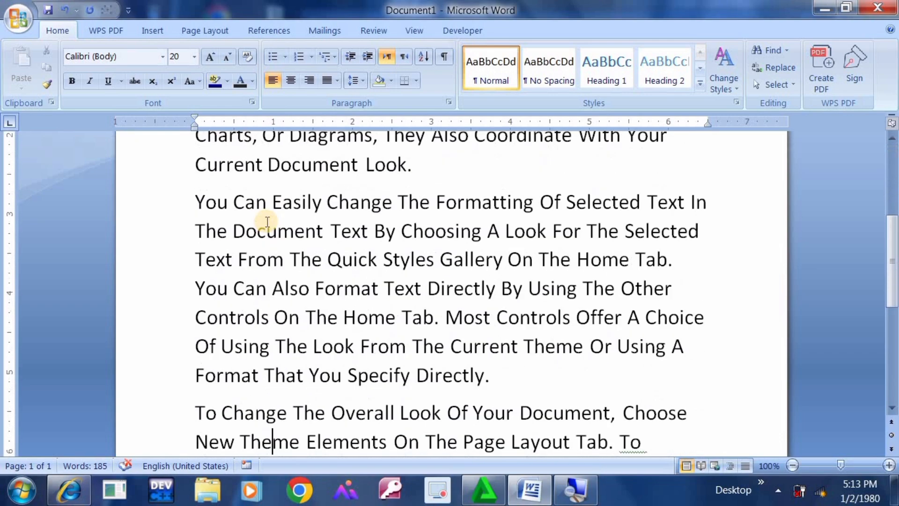
pyautogui.press('Up')
pyautogui.press('Up')
pyautogui.press('Up')
pyautogui.press('Up')
pyautogui.press('Up')
pyautogui.press('Up')
pyautogui.press('Up')
pyautogui.press('Up')
pyautogui.press('Up')
pyautogui.press('Up')
pyautogui.press('Up')
pyautogui.press('Up')
pyautogui.press('Up')
pyautogui.press('Up')
pyautogui.press('Up')
pyautogui.press('Up')
pyautogui.press('Up')
pyautogui.press('Up')
pyautogui.press('Up')
pyautogui.press('Up')
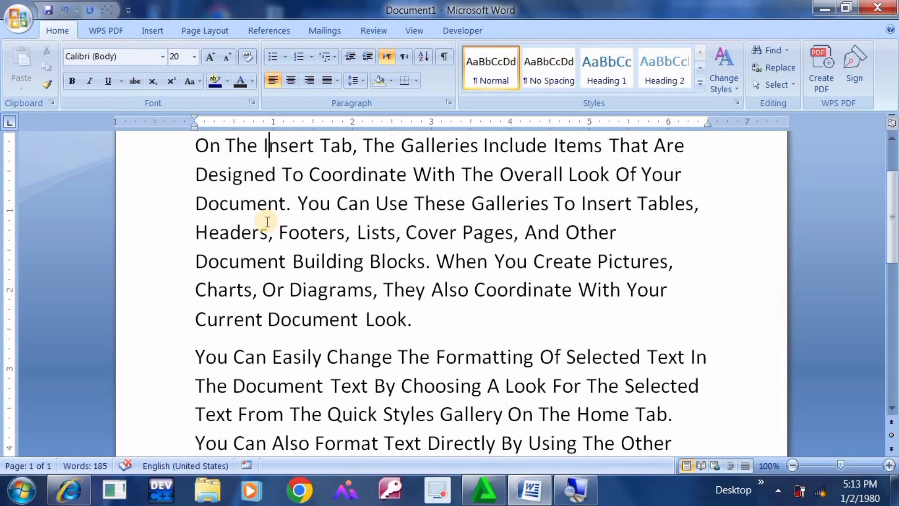
# Step: Set the font color of the entire document text to the standard red and deselect it
pyautogui.hotkey('ctrl', 'a')
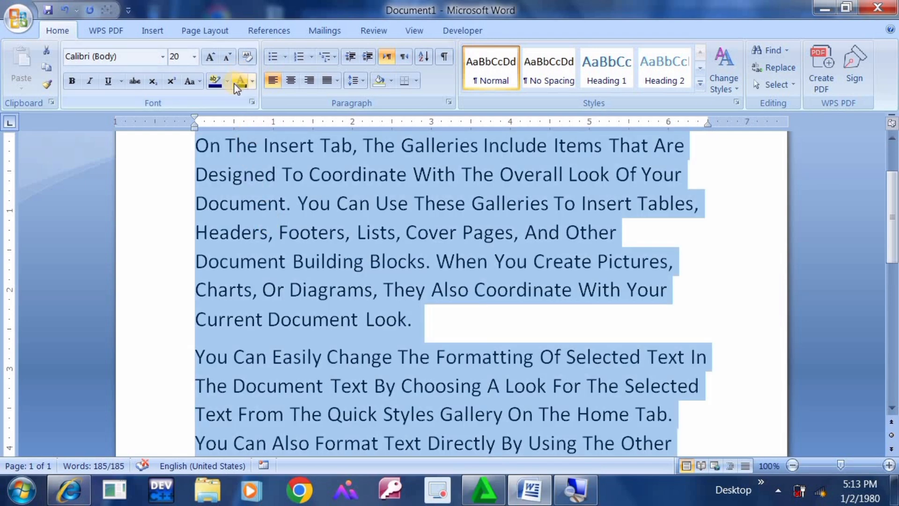
pyautogui.click(250, 83)
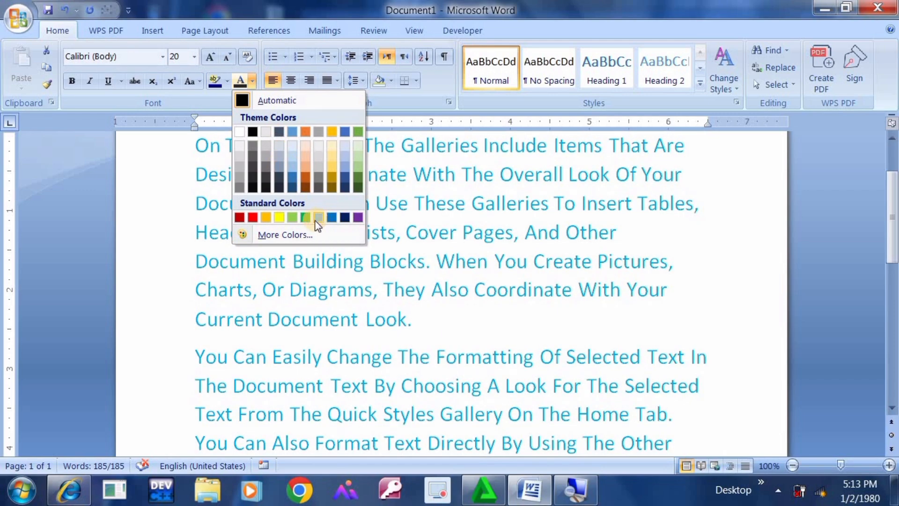
pyautogui.click(254, 219)
pyautogui.click(321, 261)
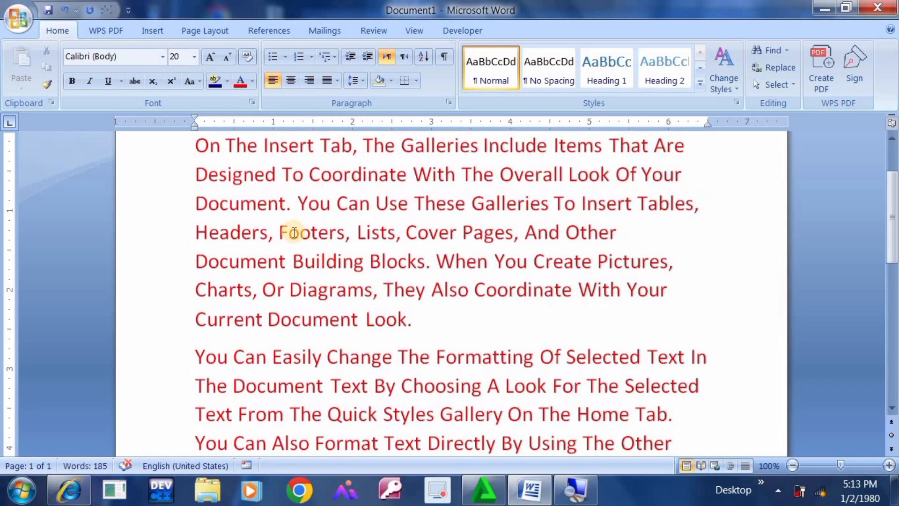
# Step: Highlight the words "Footers, Lists" in the first paragraph in bright green
pyautogui.moveTo(280, 232); pyautogui.dragTo(378, 236)
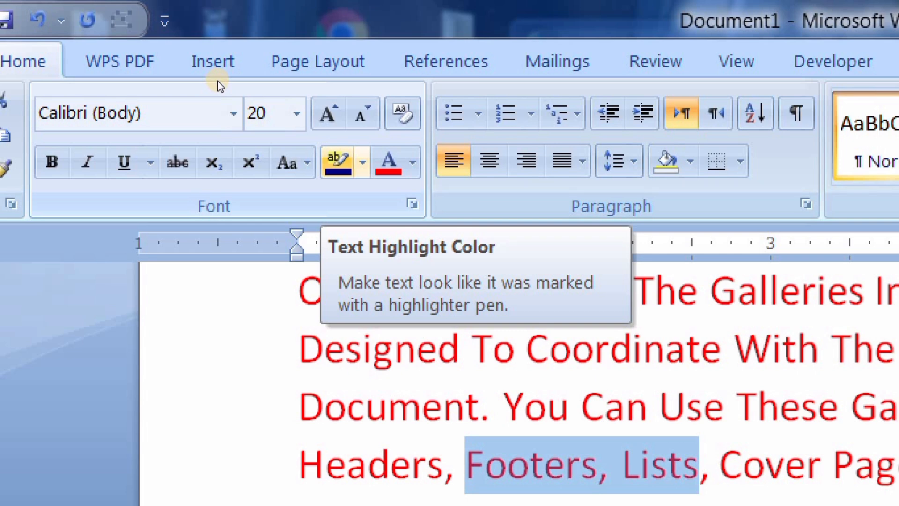
pyautogui.click(363, 162)
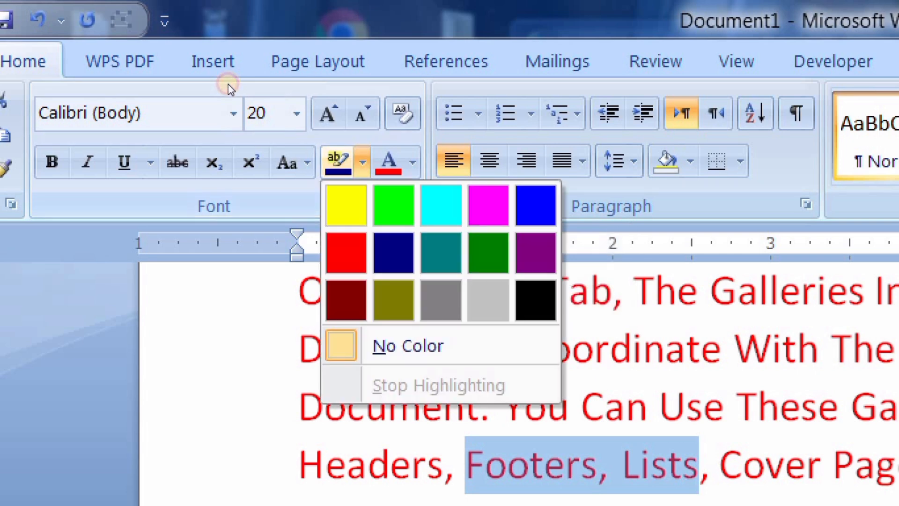
pyautogui.click(393, 205)
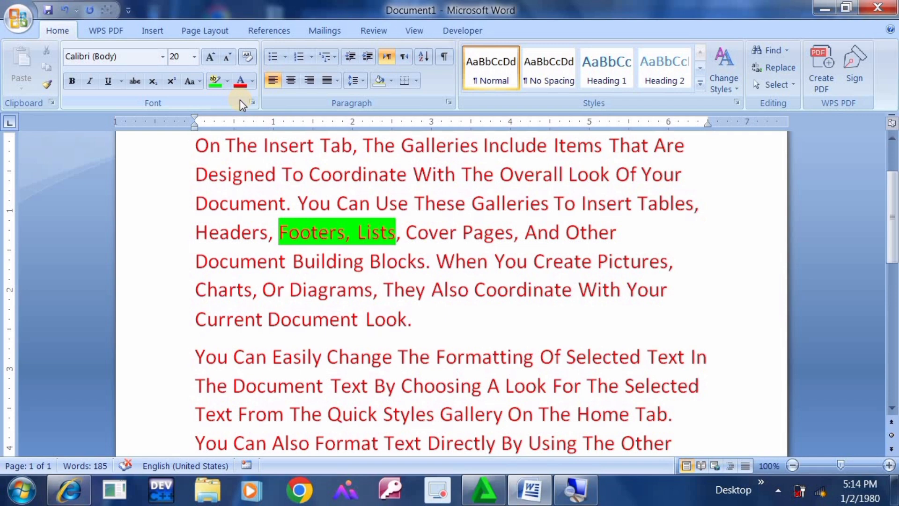
# Step: Remove the highlight from "Footers, Lists" in the first paragraph by setting it to No Color
pyautogui.hotkey('shift', 'Left')
pyautogui.hotkey('shift', 'Left')
pyautogui.hotkey('shift', 'Left')
pyautogui.hotkey('shift', 'Left')
pyautogui.hotkey('shift', 'Left')
pyautogui.hotkey('shift', 'Left')
pyautogui.hotkey('shift', 'Left')
pyautogui.hotkey('shift', 'Left')
pyautogui.hotkey('shift', 'Left')
pyautogui.hotkey('shift', 'Left')
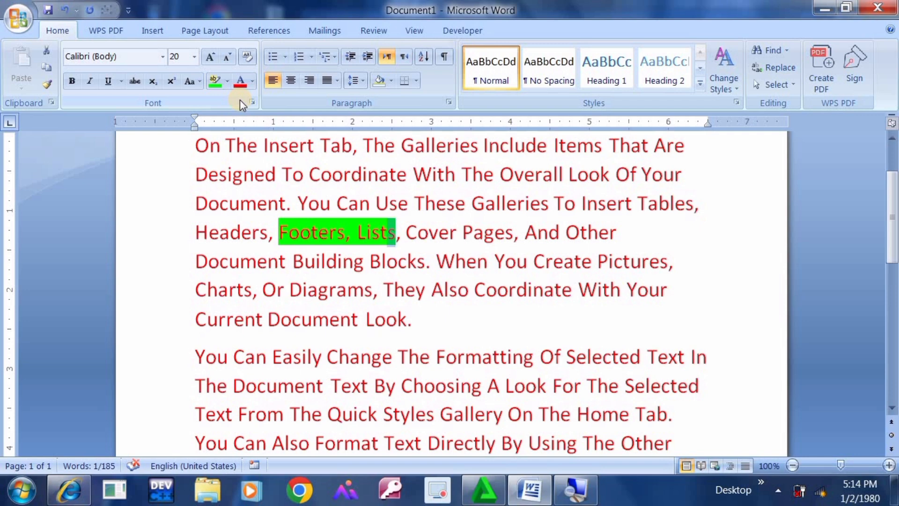
pyautogui.hotkey('shift', 'Left')
pyautogui.hotkey('shift', 'Left')
pyautogui.hotkey('shift', 'Left')
pyautogui.hotkey('shift', 'Left')
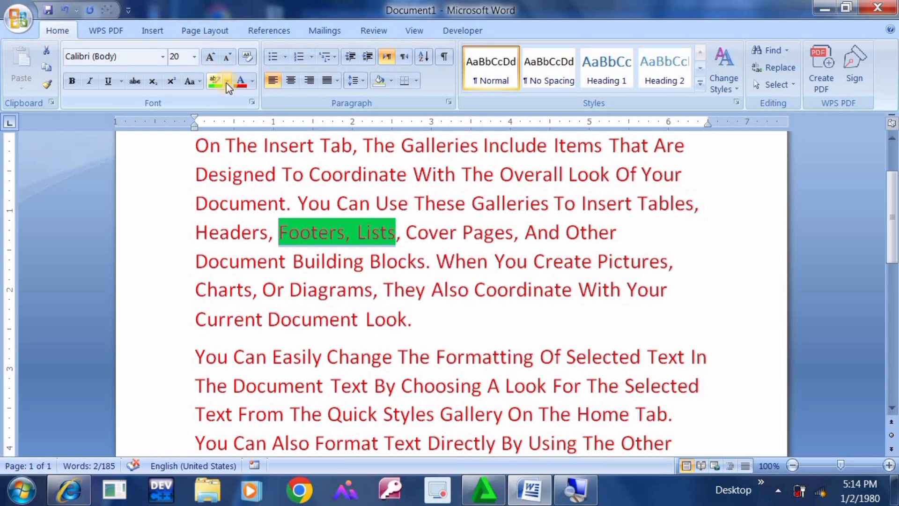
pyautogui.click(228, 87)
pyautogui.click(252, 174)
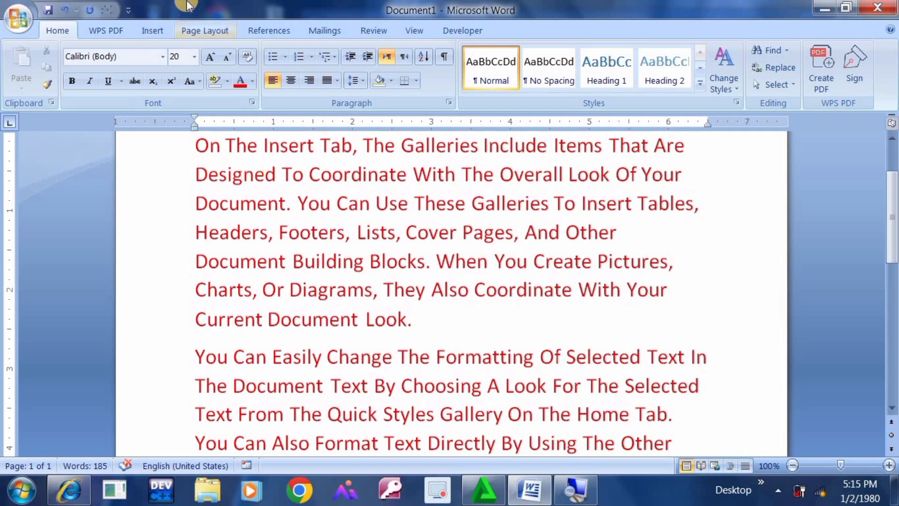
# Step: Select the entire document text and grow its font size stepwise past 160 points
pyautogui.hotkey('ctrl', 'a')
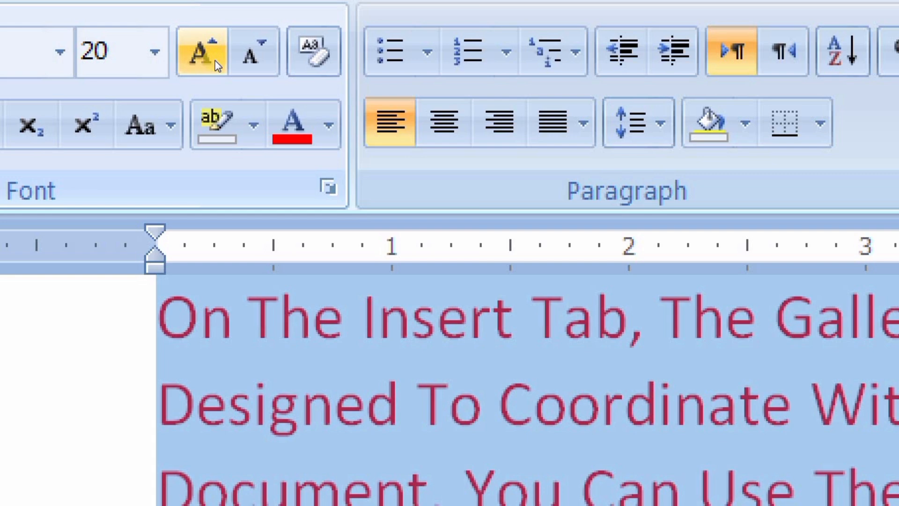
pyautogui.click(215, 60)
pyautogui.click(215, 60)
pyautogui.click(215, 60)
pyautogui.click(215, 61)
pyautogui.click(215, 61)
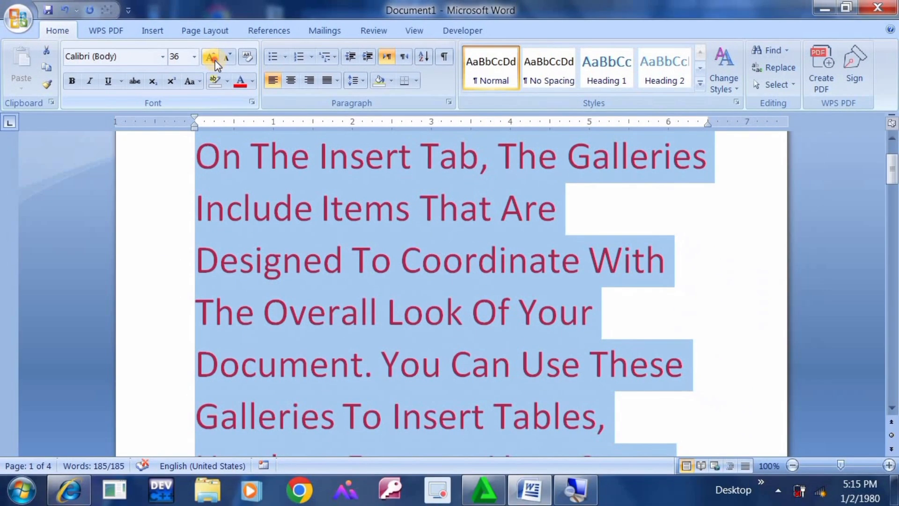
pyautogui.click(215, 60)
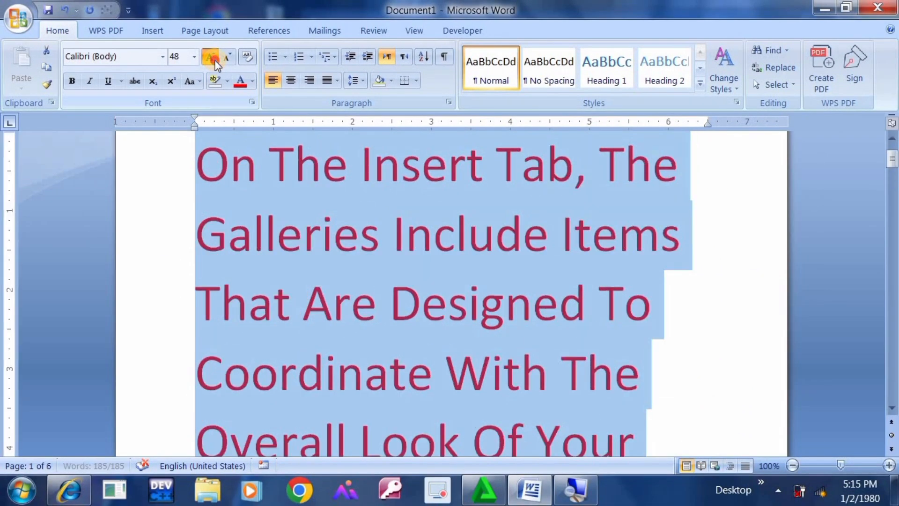
pyautogui.click(215, 60)
pyautogui.click(215, 60)
pyautogui.click(215, 60)
pyautogui.click(215, 61)
pyautogui.click(215, 61)
pyautogui.click(215, 60)
pyautogui.click(214, 61)
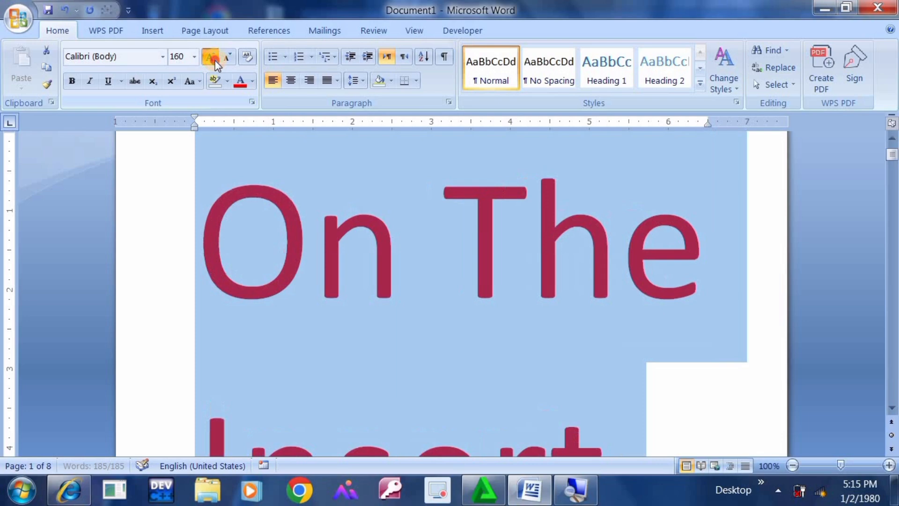
pyautogui.click(215, 60)
pyautogui.click(215, 60)
# Step: Shrink the font size of the entire document text stepwise down to 16 points
pyautogui.click(225, 60)
pyautogui.click(225, 61)
pyautogui.click(225, 60)
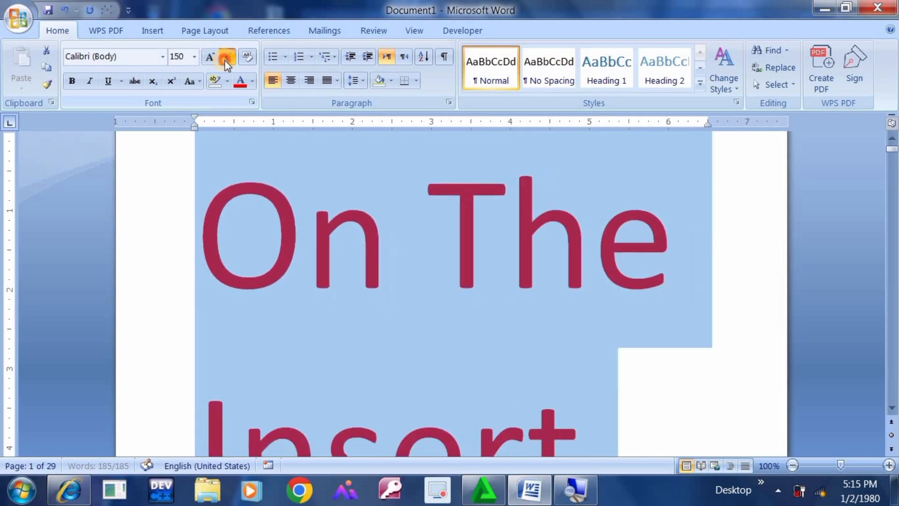
pyautogui.click(225, 60)
pyautogui.click(225, 61)
pyautogui.click(225, 61)
pyautogui.click(225, 60)
pyautogui.click(224, 60)
pyautogui.click(225, 61)
pyautogui.click(225, 61)
pyautogui.click(225, 61)
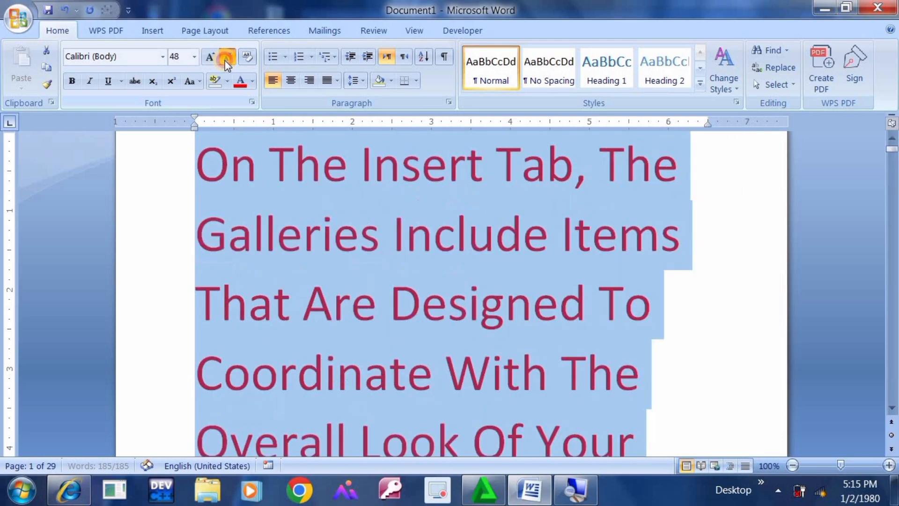
pyautogui.click(225, 61)
pyautogui.click(225, 61)
pyautogui.click(225, 60)
pyautogui.click(225, 60)
pyautogui.click(225, 61)
pyautogui.click(225, 61)
pyautogui.click(225, 61)
pyautogui.click(225, 60)
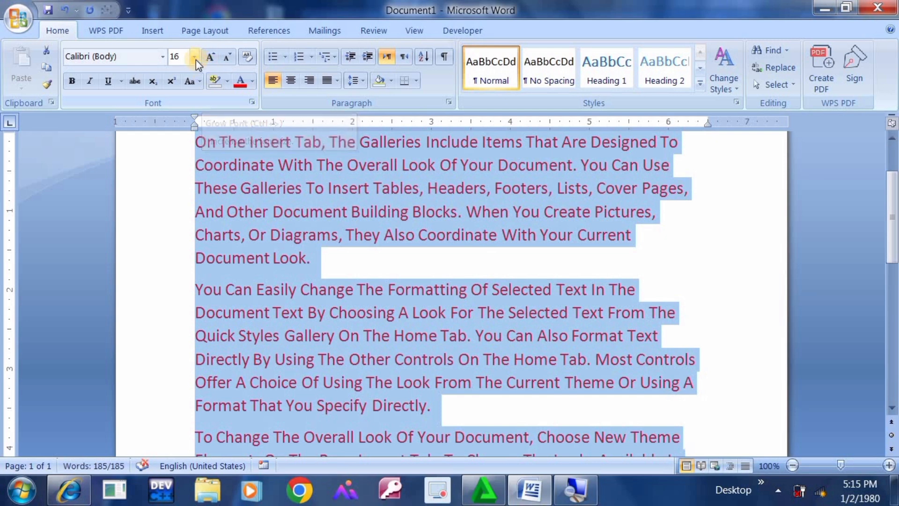
# Step: Set the entire document text to font size 28 and the Agency FB font
pyautogui.click(195, 58)
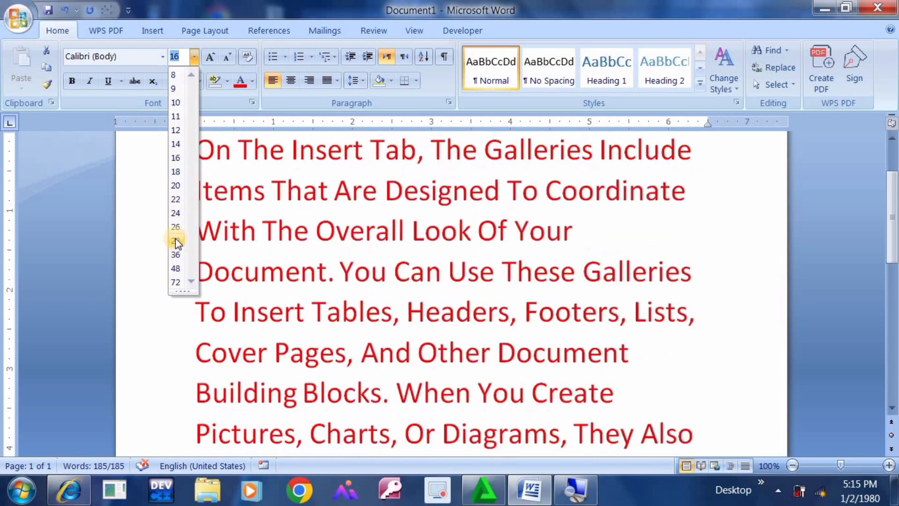
pyautogui.click(176, 240)
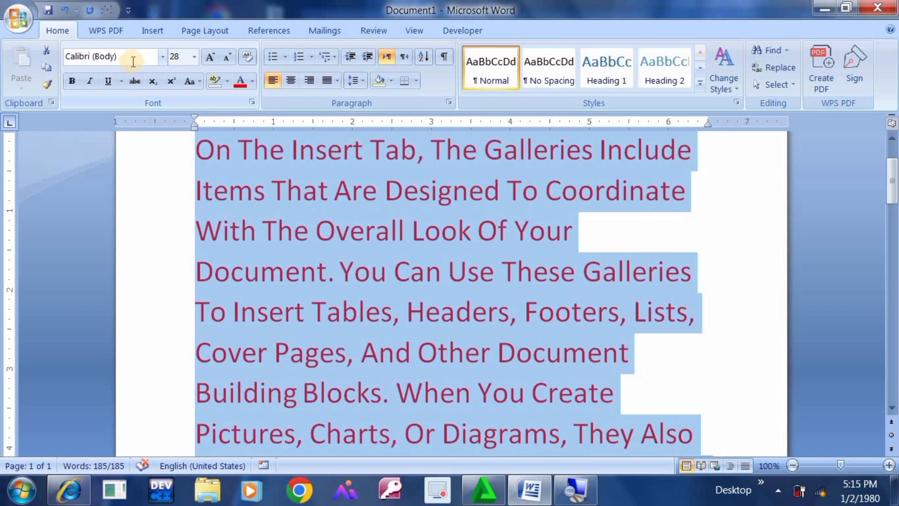
pyautogui.click(165, 60)
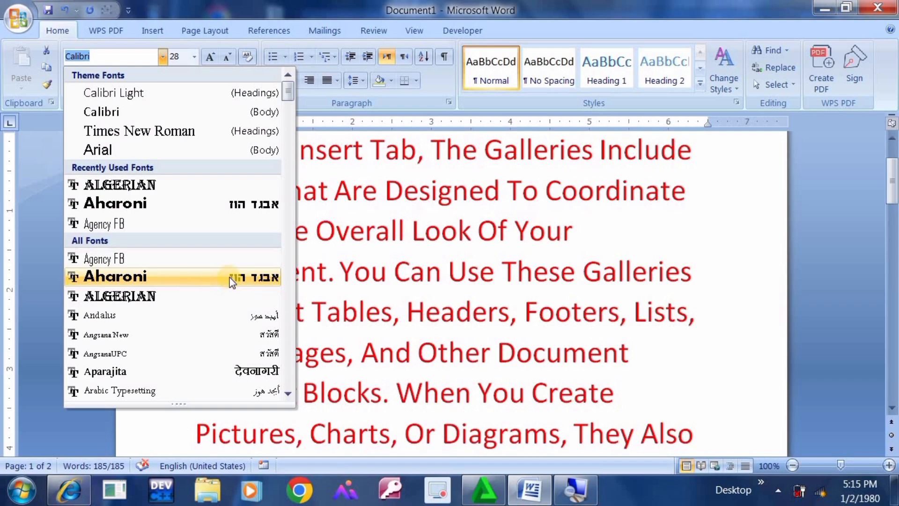
pyautogui.click(230, 258)
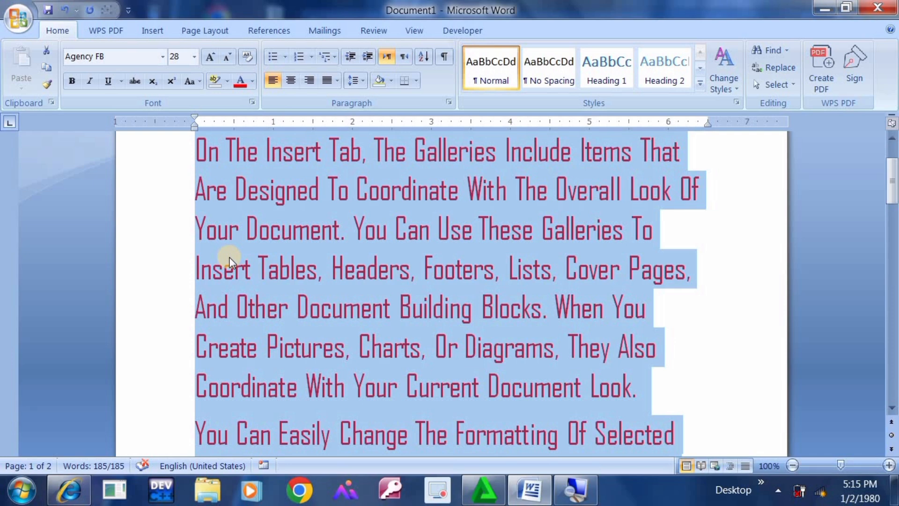
# Step: Clear all formatting from the entire document text and deselect it
pyautogui.click(248, 64)
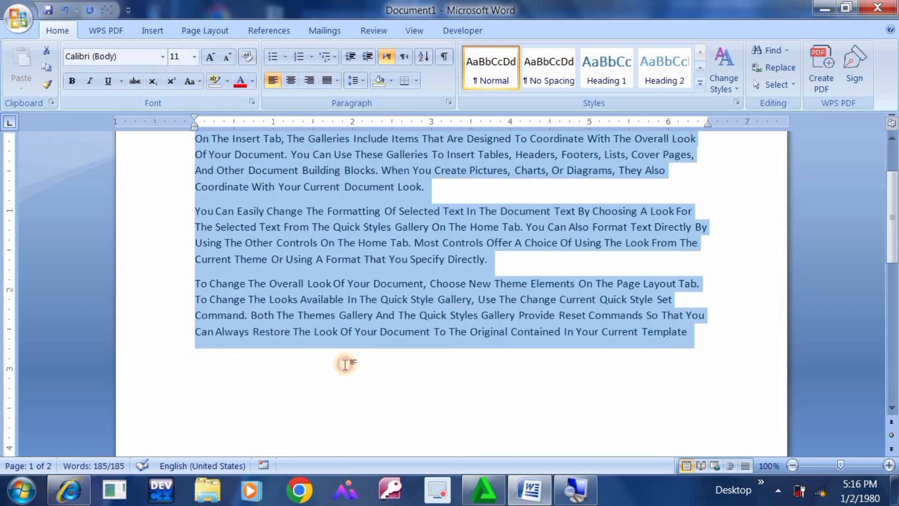
pyautogui.click(345, 364)
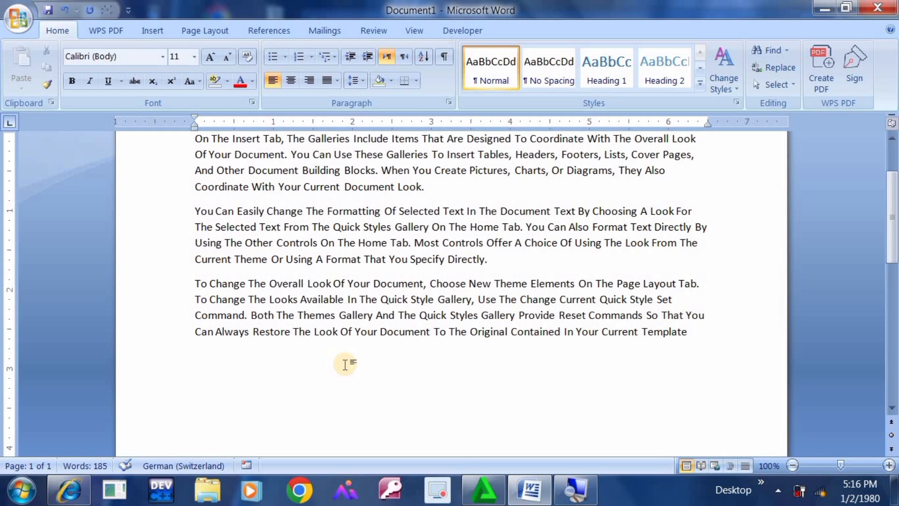